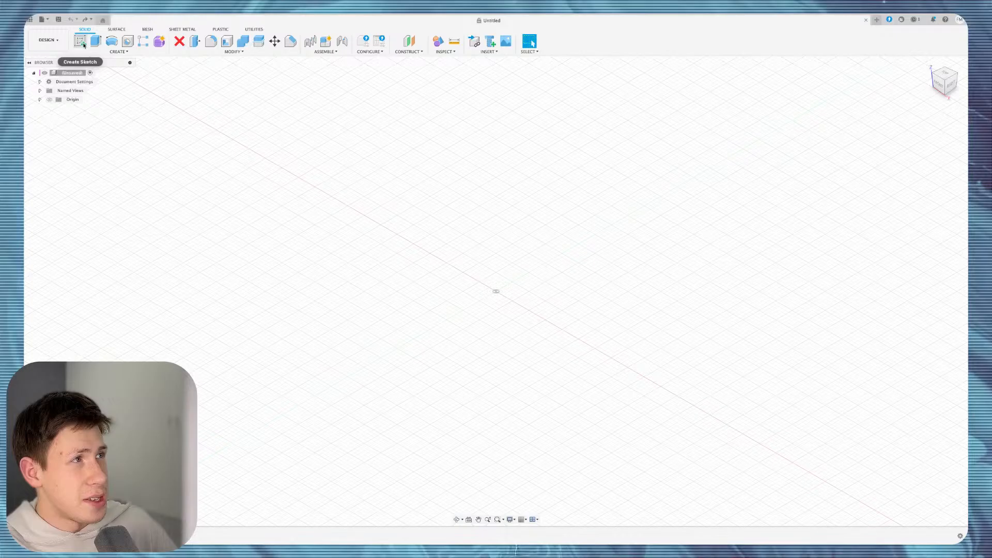
Create a new sketch placed on the XY ground plane.
left_click(83, 44)
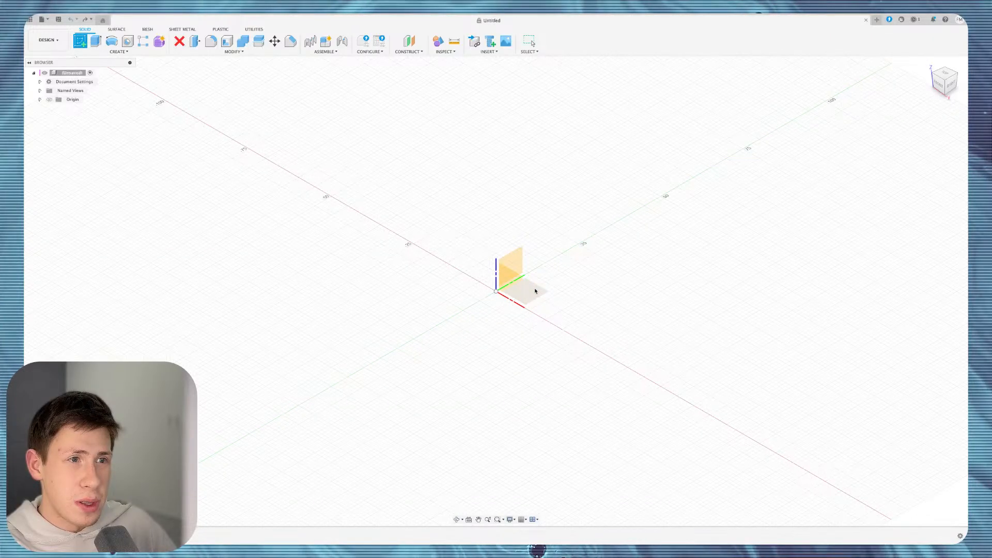
left_click(536, 290)
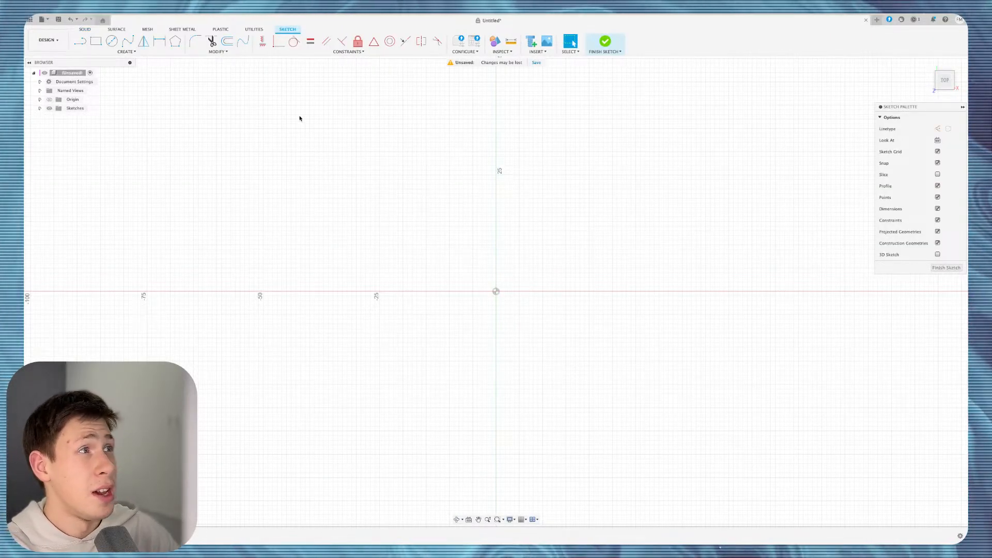
Draw connected lines from the origin through a peak, a valley, a taller peak, then down-right.
left_click(126, 51)
left_click(120, 63)
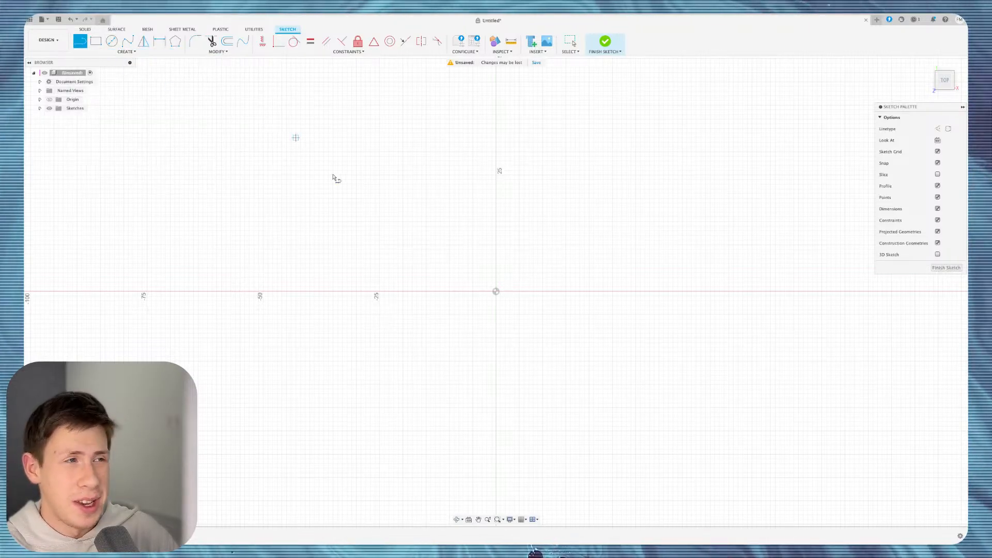
left_click(496, 291)
left_click(542, 240)
left_click(598, 285)
left_click(644, 207)
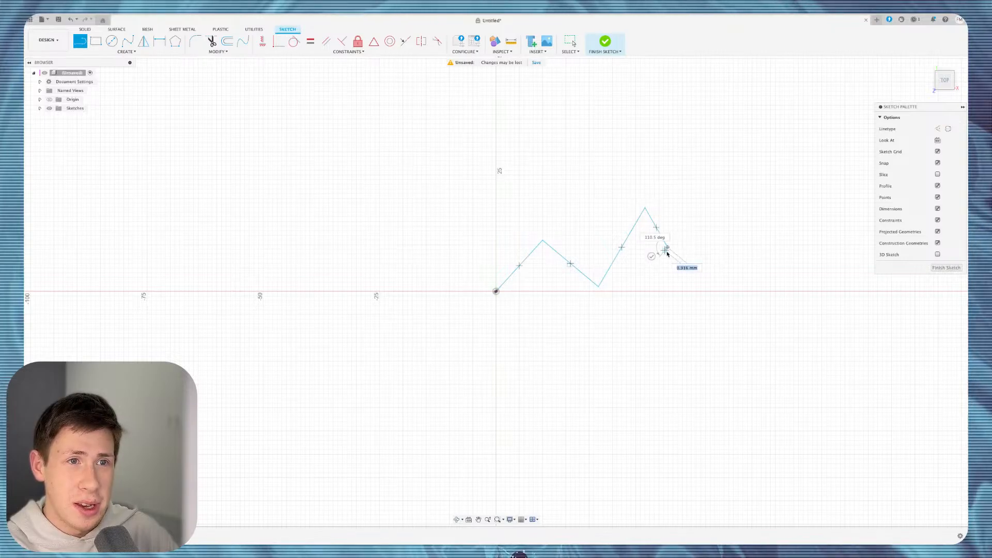
left_click(667, 248)
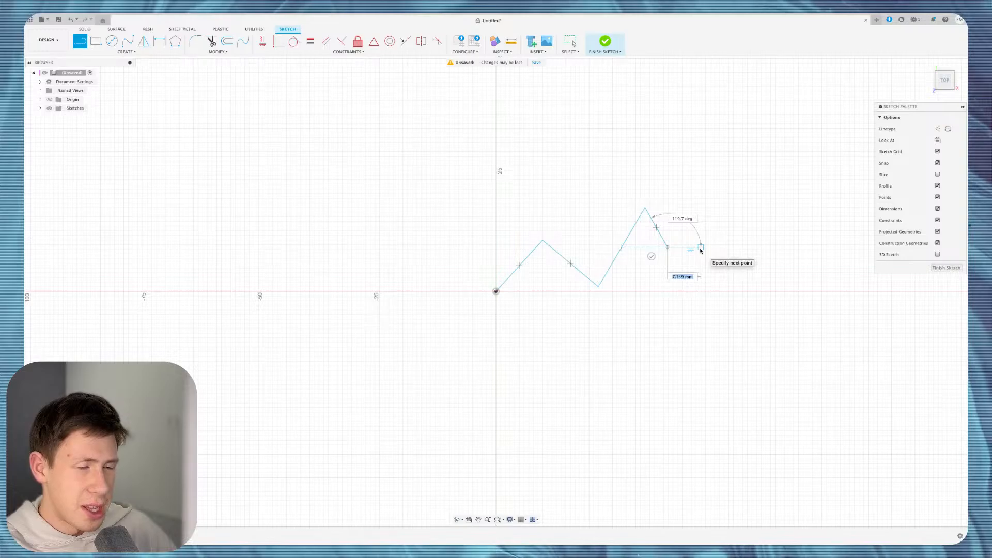
Make the segment after the tall peak 7 mm long at 120°, then end the line chain.
type("7")
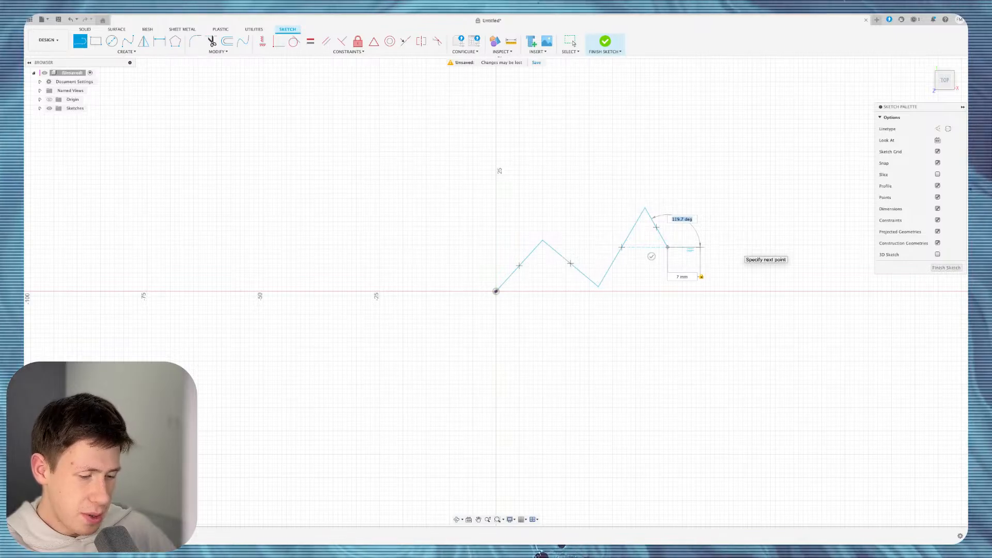
type("0")
key("Tab")
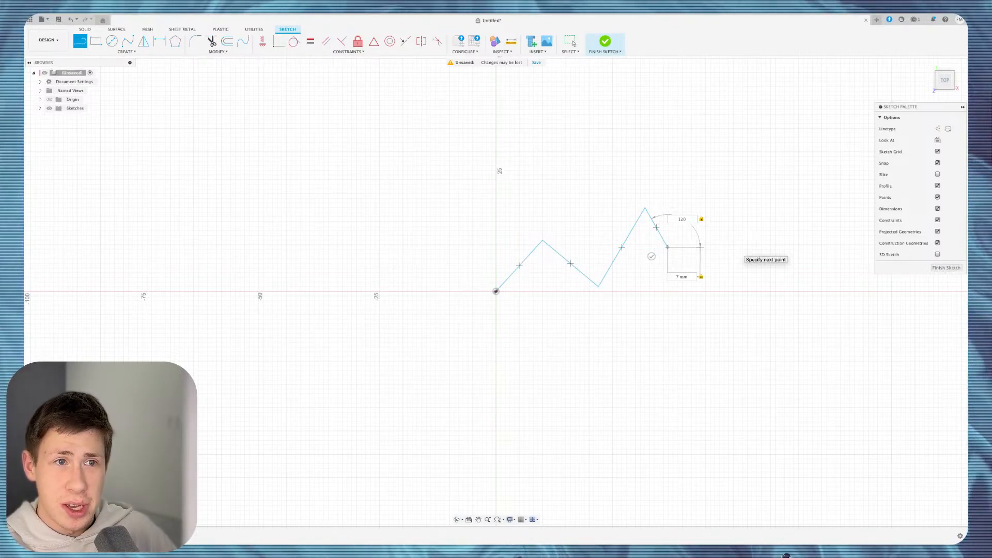
key("Return")
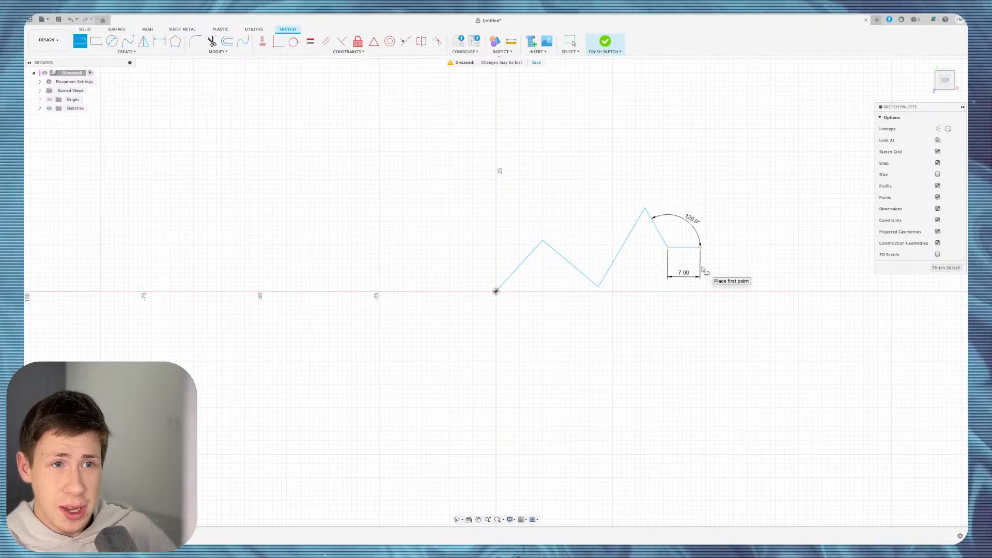
key("Escape")
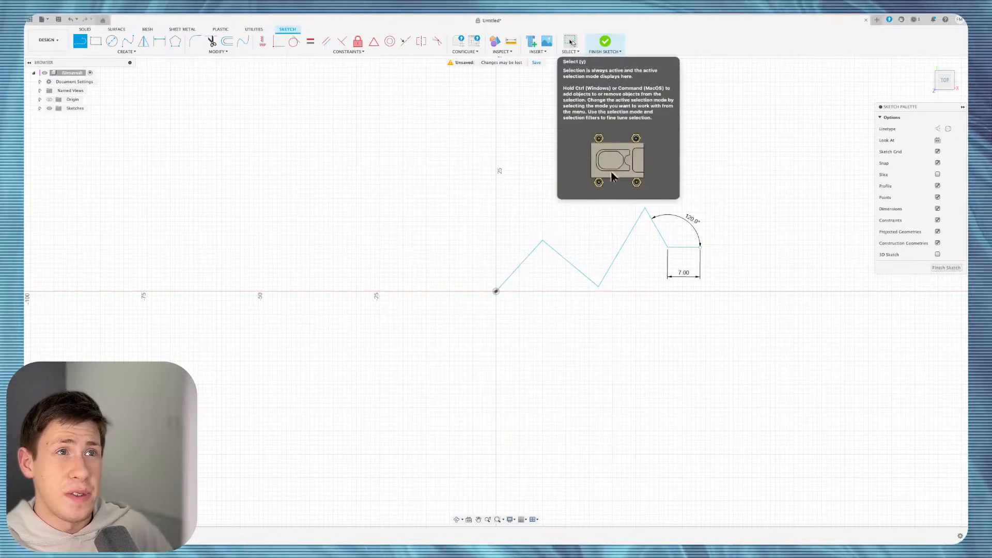
Edit the 120° angle dimension to 150° and the 7 mm length to 9 mm.
left_click(571, 42)
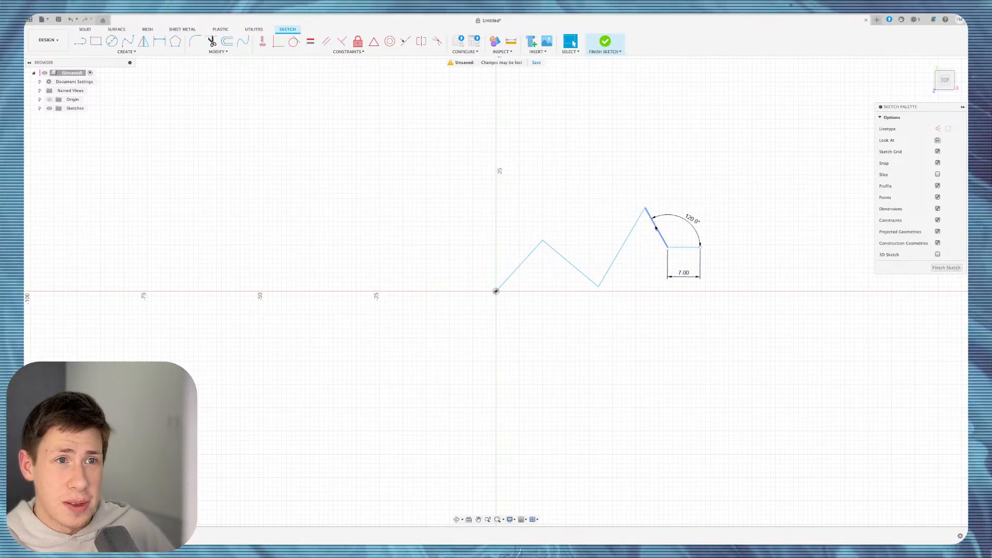
double_click(690, 222)
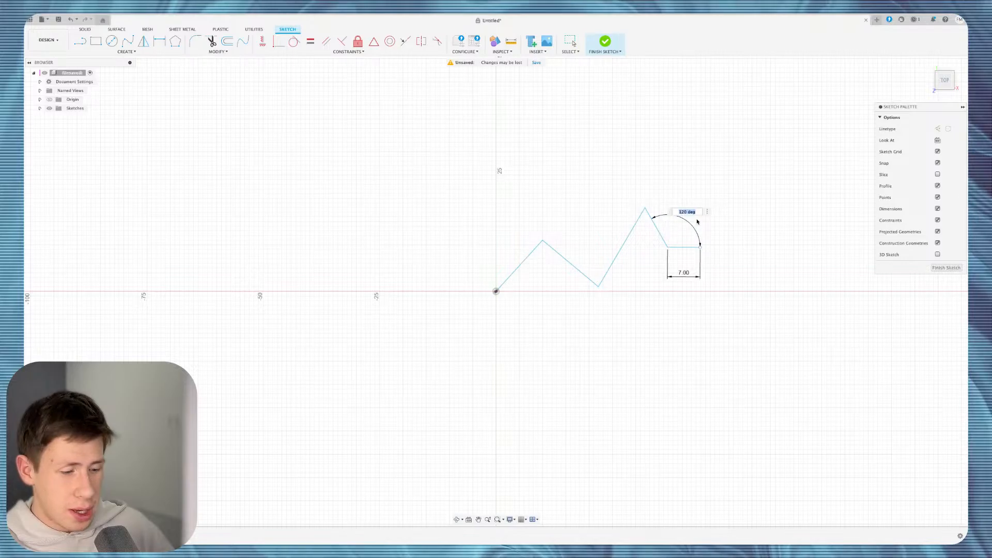
type("150")
key("Return")
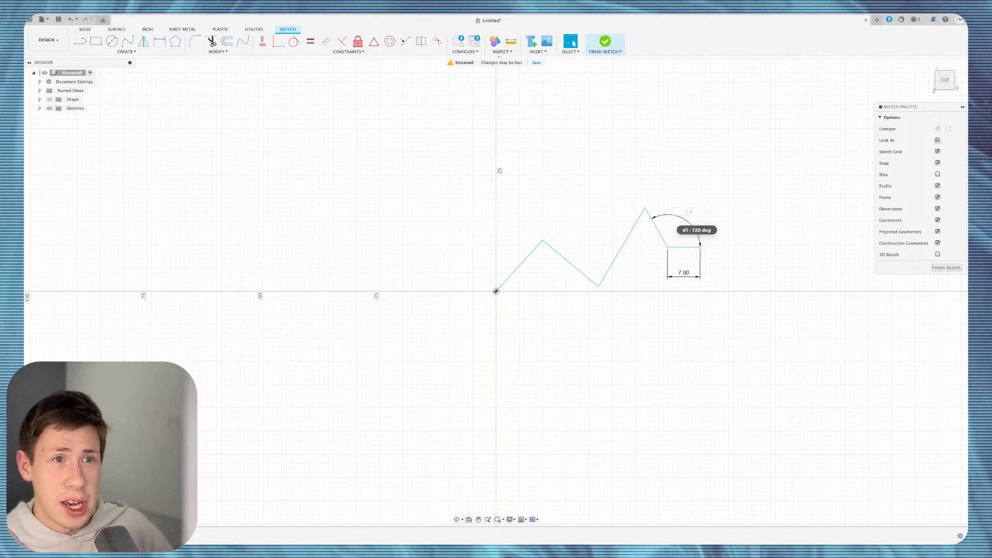
double_click(668, 277)
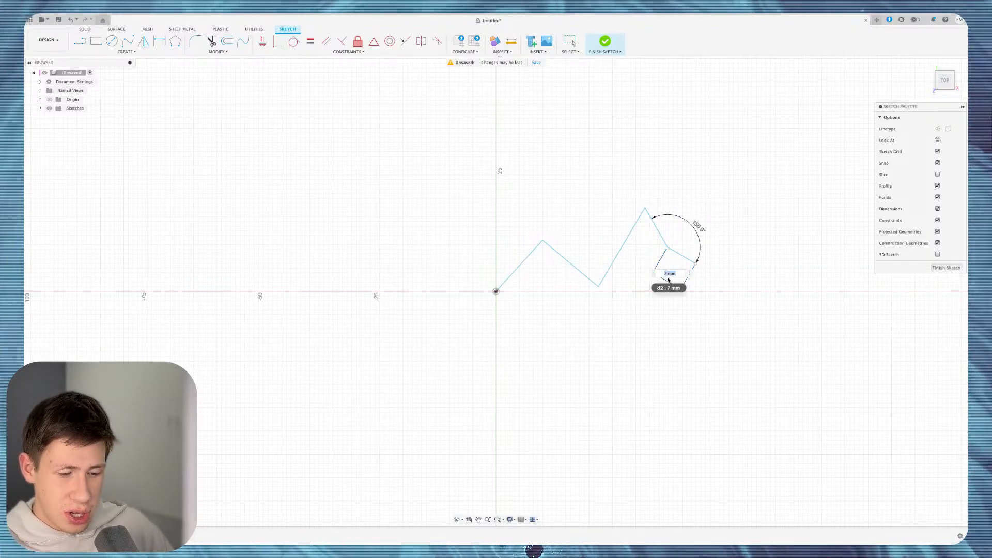
type("9")
key("Return")
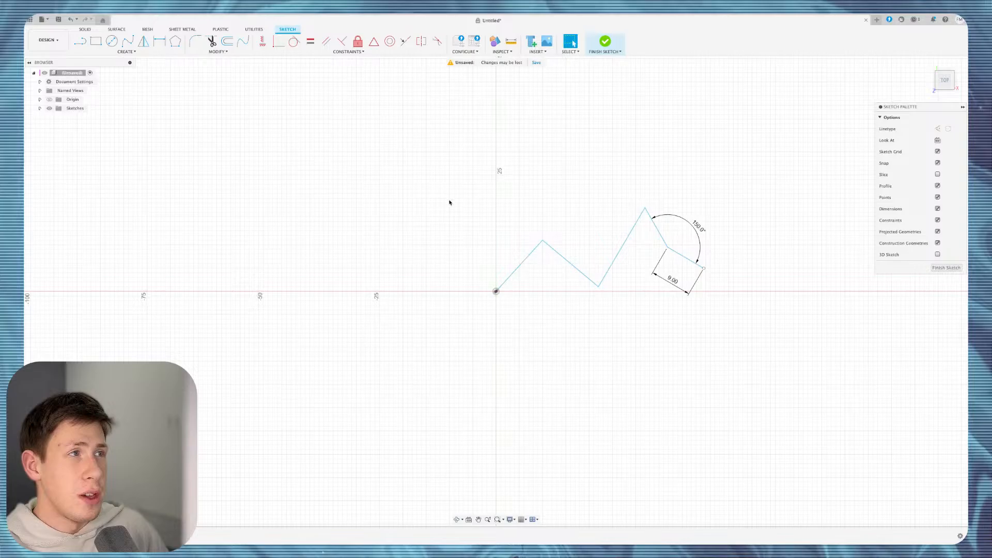
Dimension the second rising line horizontally below the sketch, try 45 mm, then undo back to 10 mm.
left_click(127, 52)
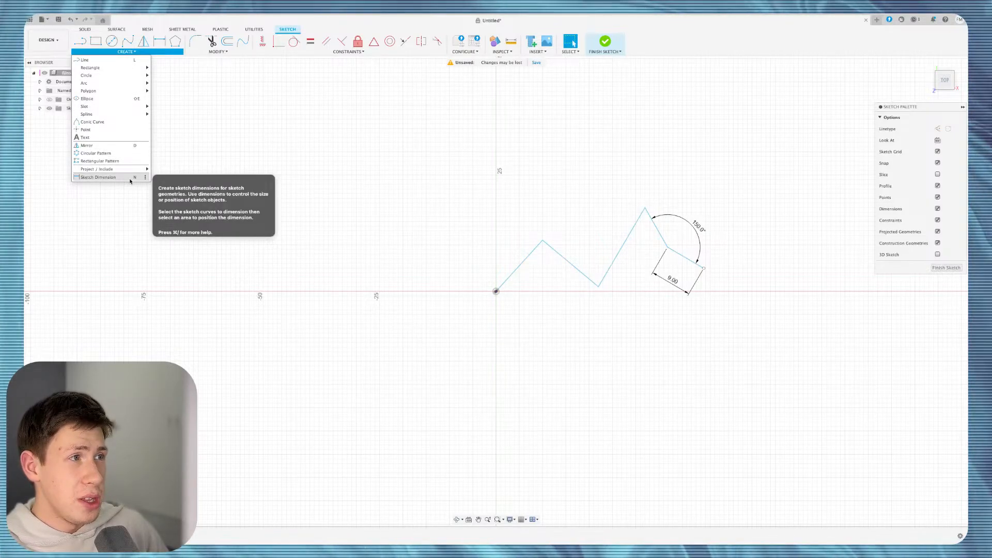
left_click(103, 177)
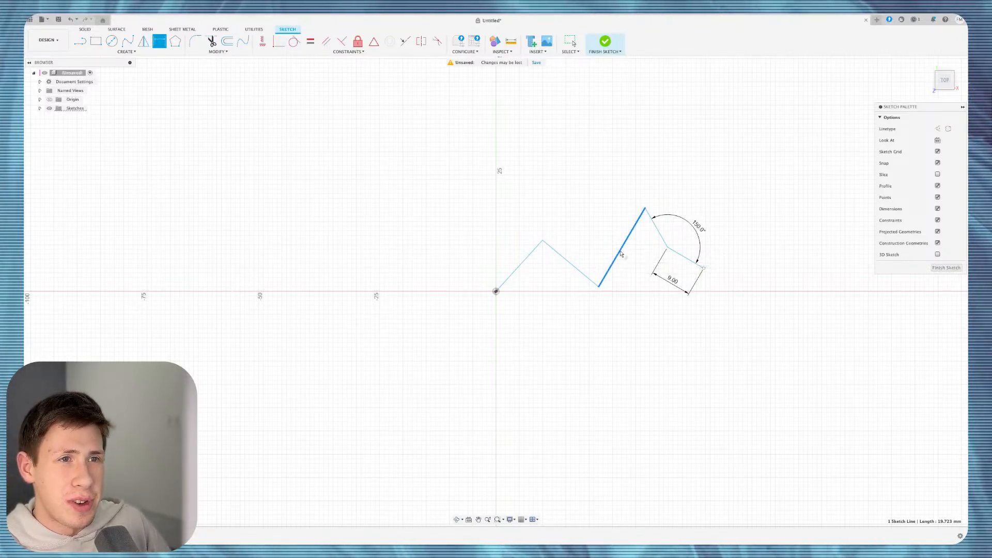
left_click(628, 236)
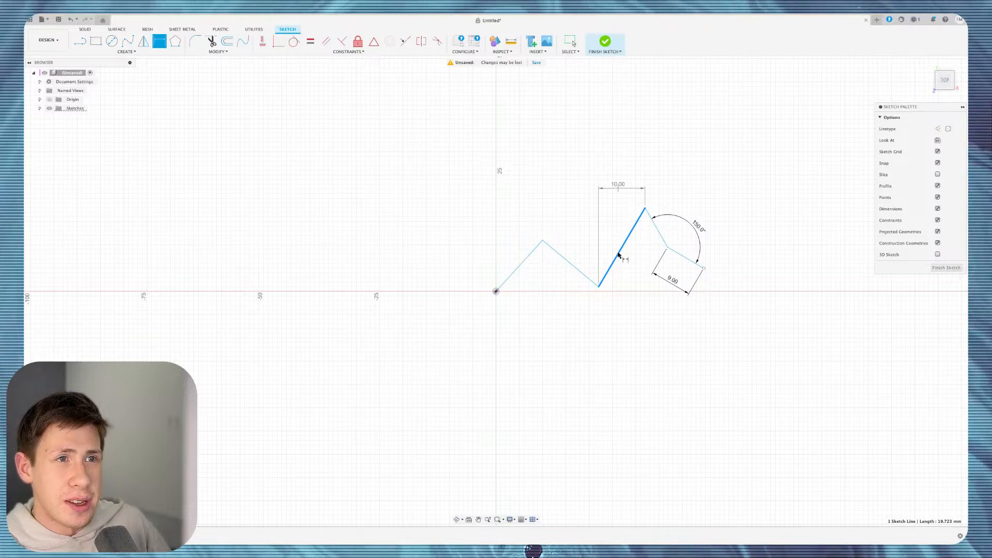
left_click(617, 361)
right_click(616, 361)
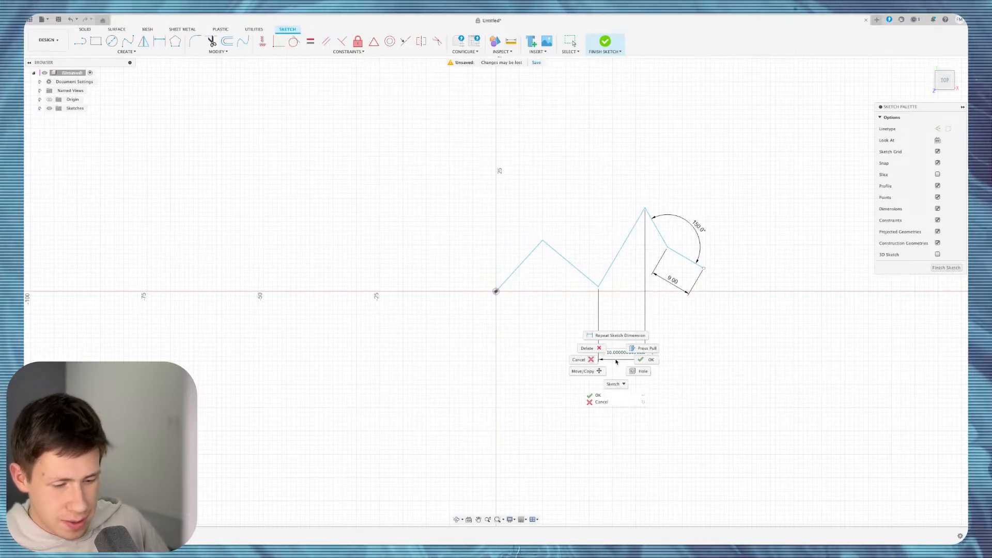
left_click(342, 323)
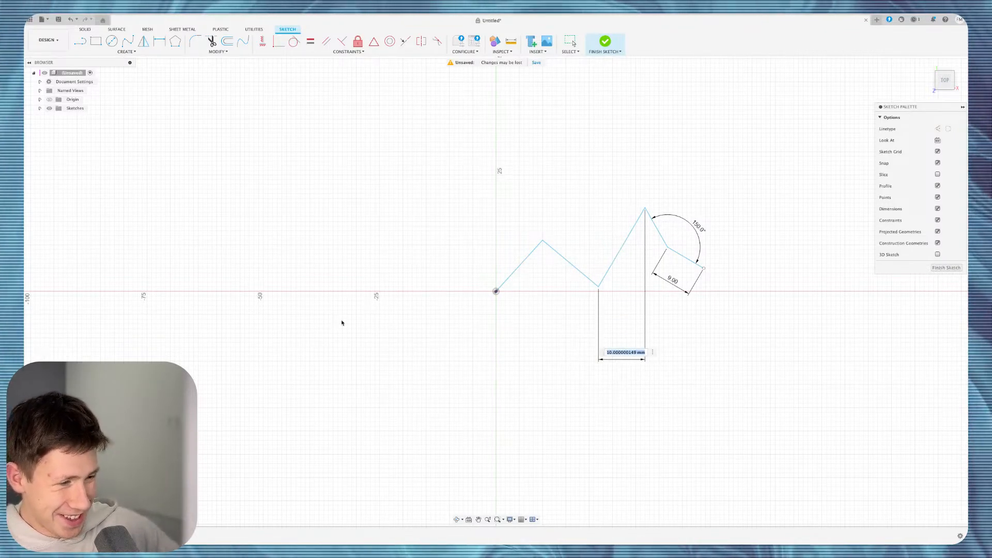
type("45")
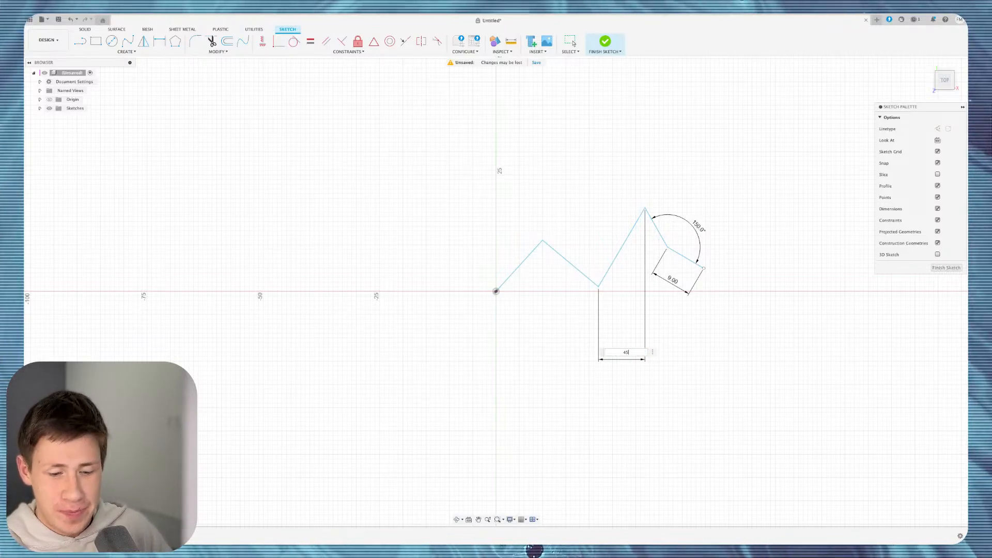
key("Return")
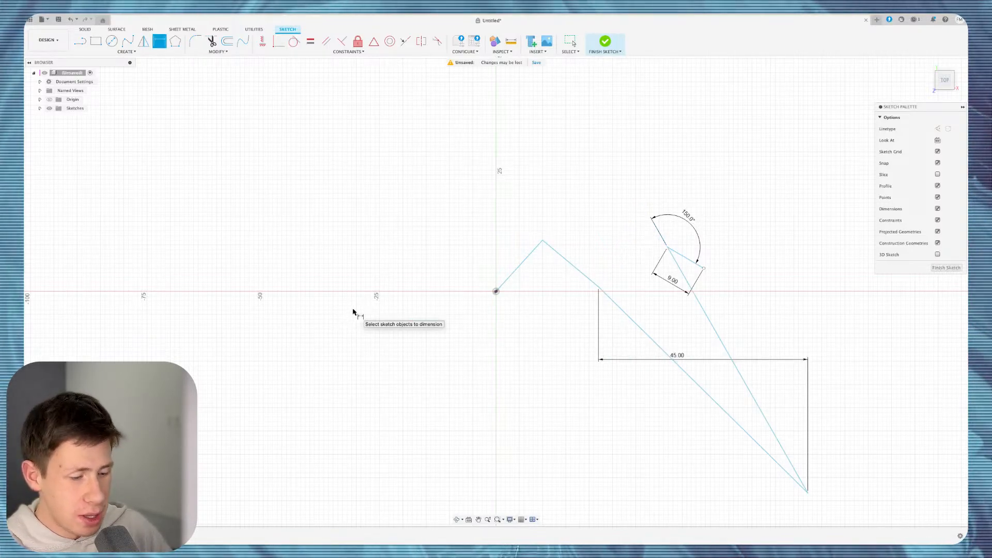
key("Escape")
key("ctrl+z")
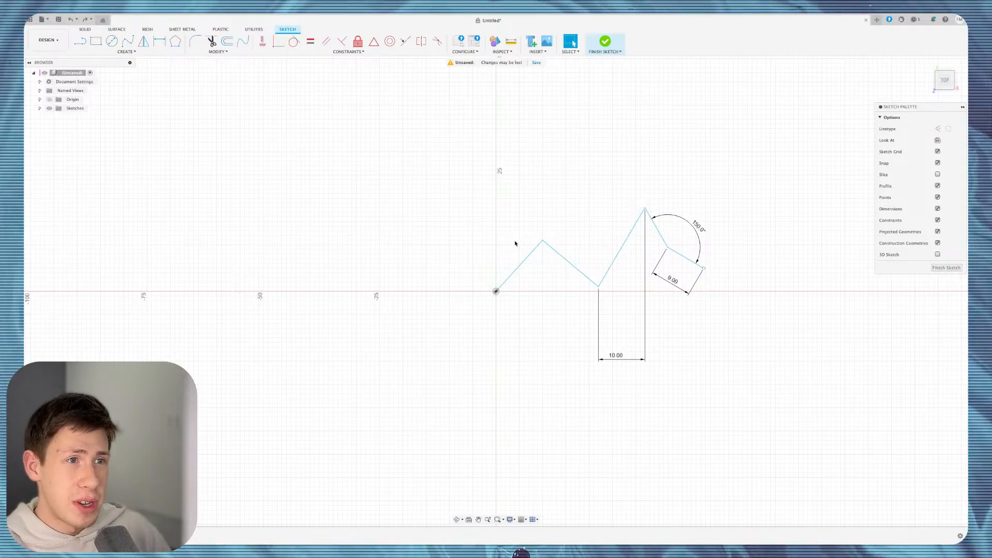
Draw lines from the origin over the top lobes, closing the outline at the 9 mm segment's end.
key("l")
left_click(496, 291)
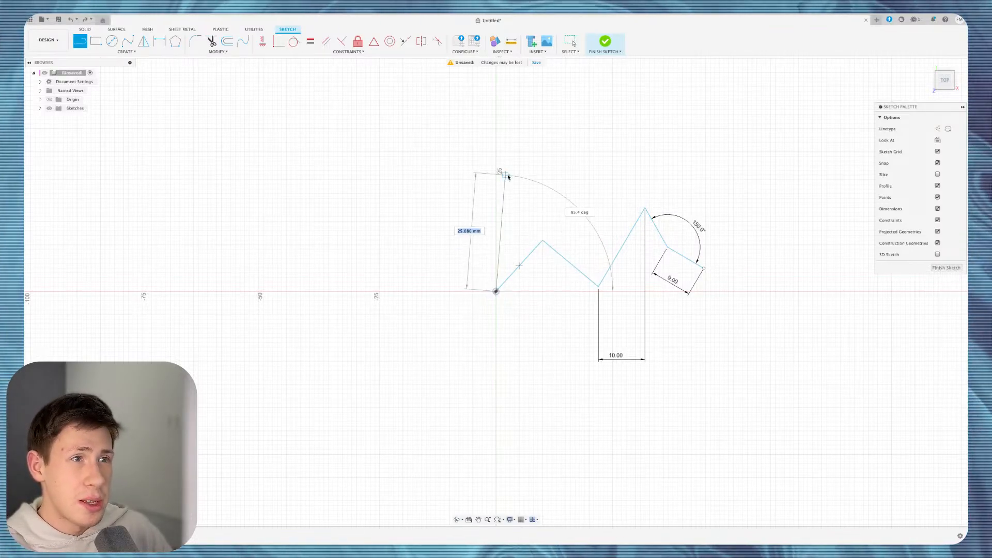
left_click(506, 174)
left_click(578, 133)
left_click(664, 133)
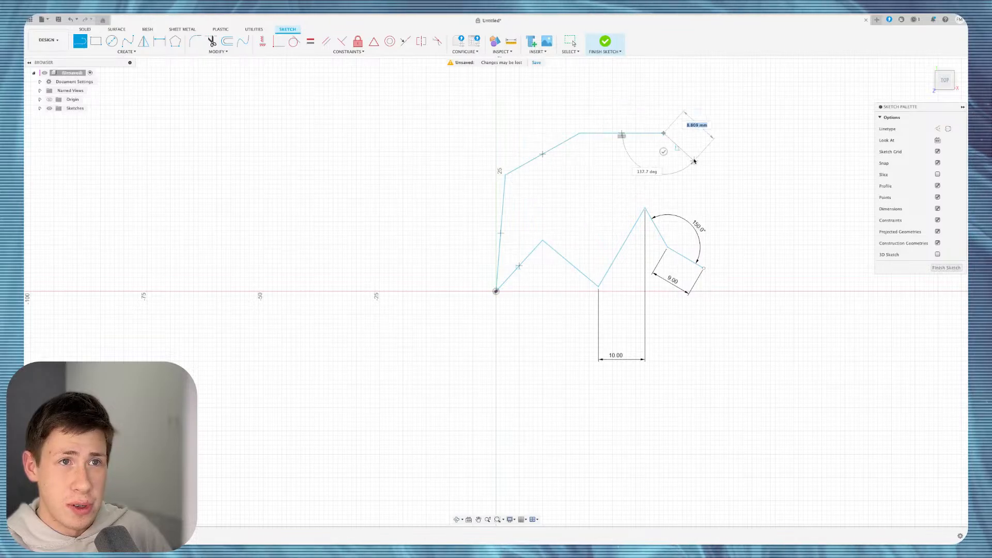
left_click(710, 115)
left_click(756, 152)
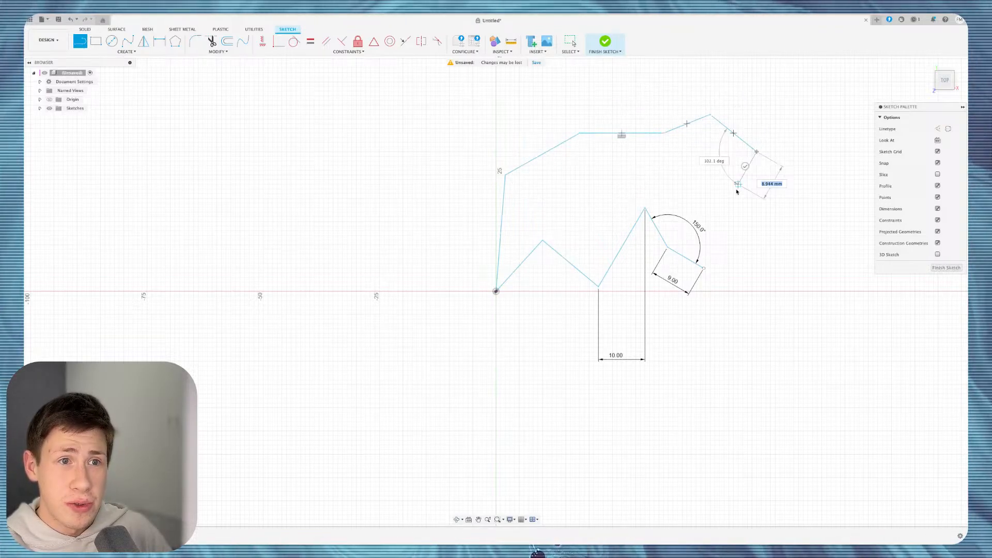
left_click(704, 268)
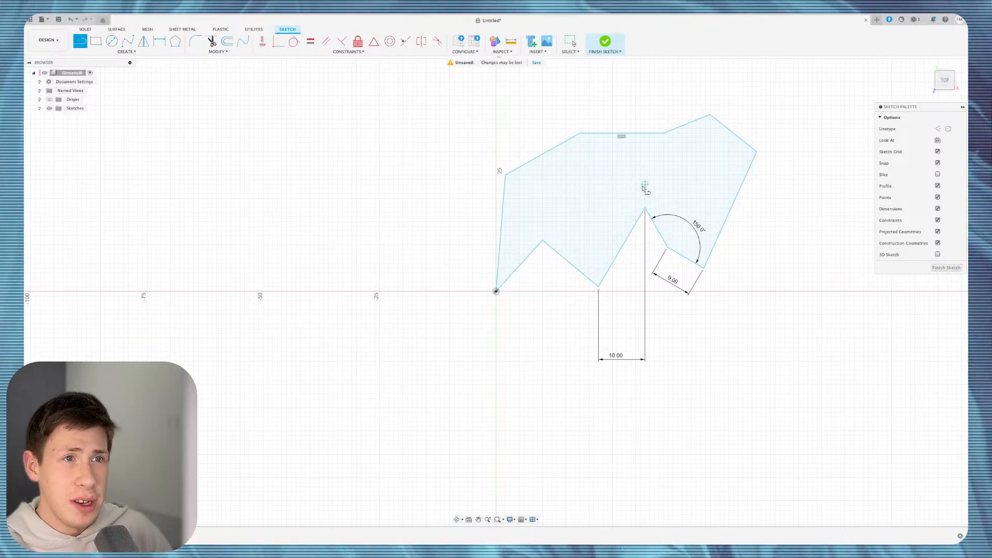
Finish the sketch, trial-extrude the closed profile upward, then undo the extrusion.
left_click(605, 48)
left_click(649, 271)
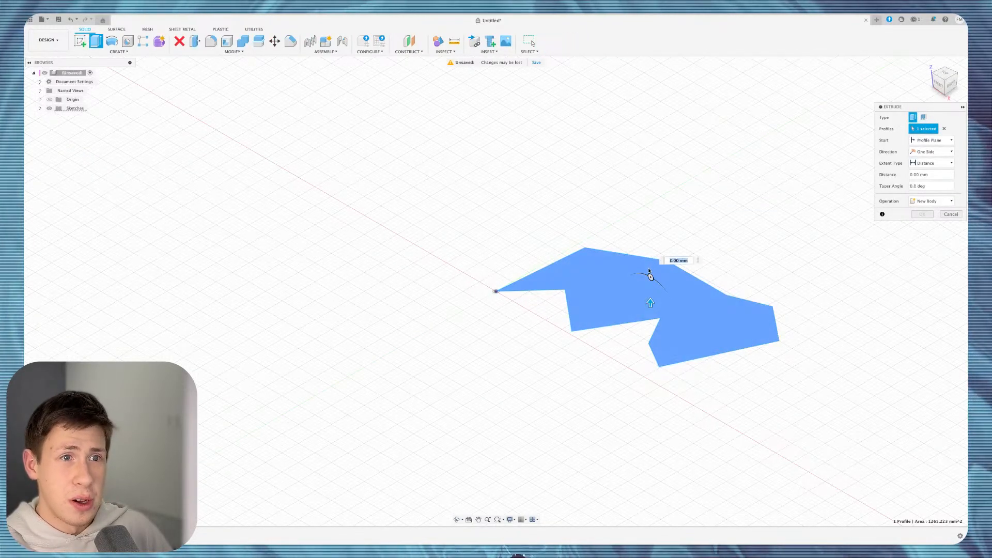
left_click_drag(648, 299, 648, 211)
key("Return")
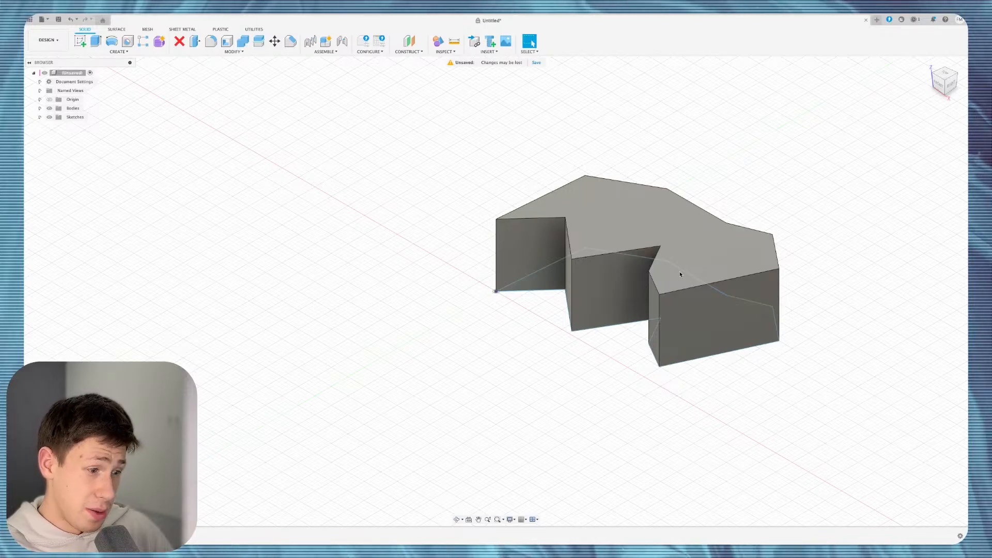
key("super+z")
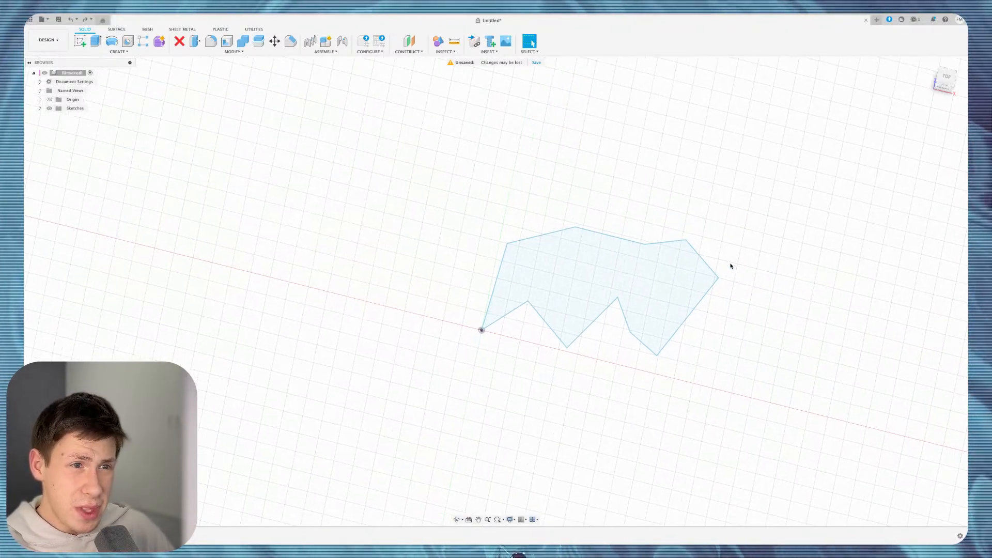
left_click(633, 231)
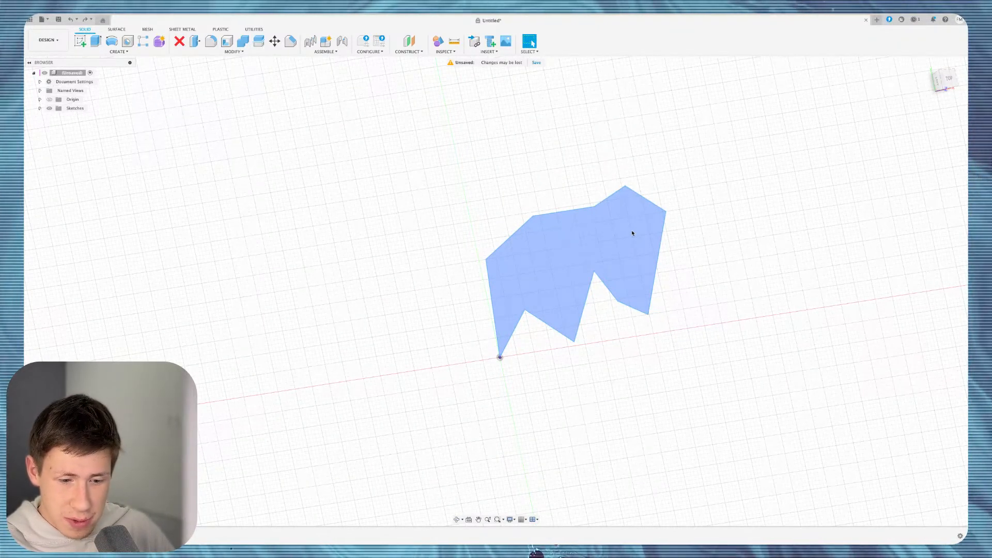
Reopen the sketch, clear its lines, and draw a horizontal line right from the origin.
double_click(633, 233)
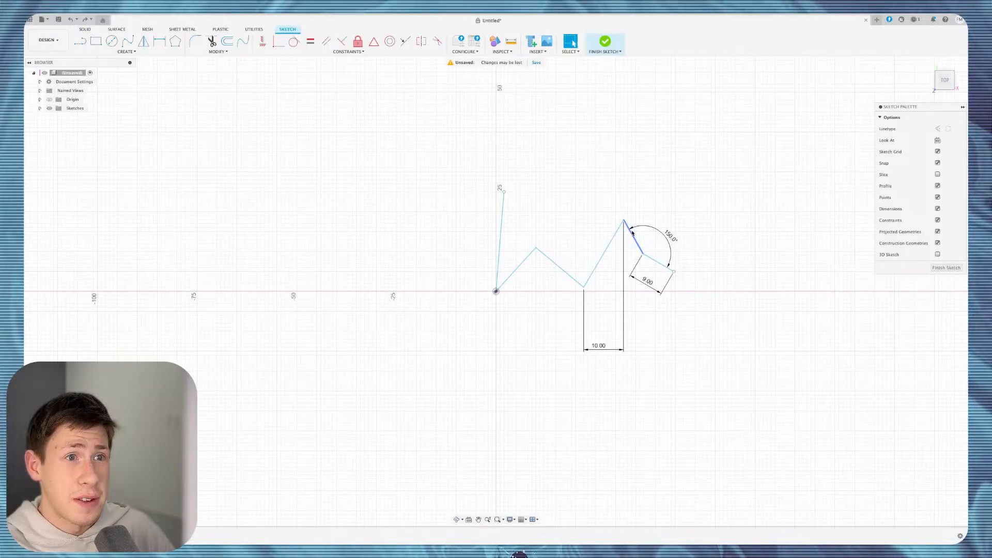
key("super+z")
key("super+z")
key("super+z")
key("super+z")
key("super+z")
key("super+z")
key("super+z")
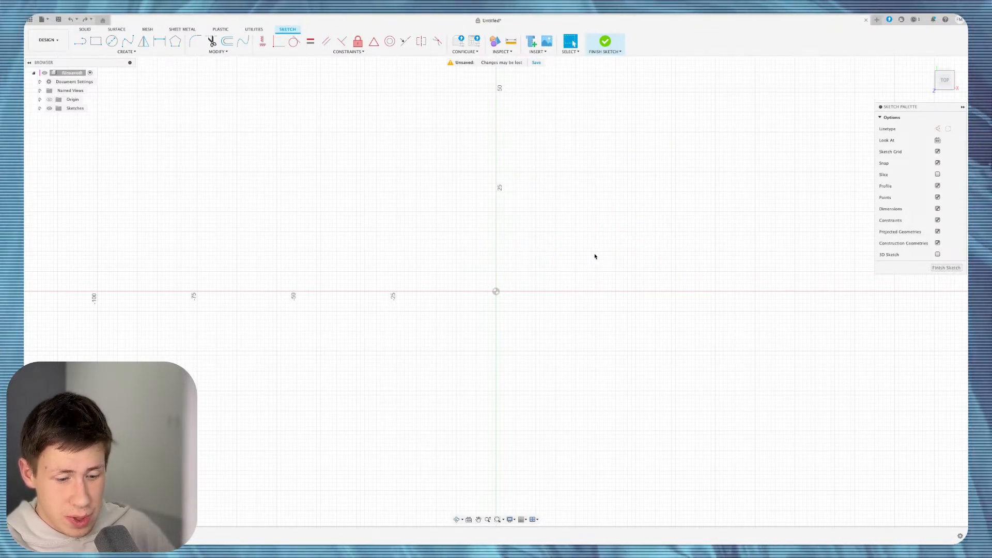
key("l")
left_click(496, 291)
left_click(587, 291)
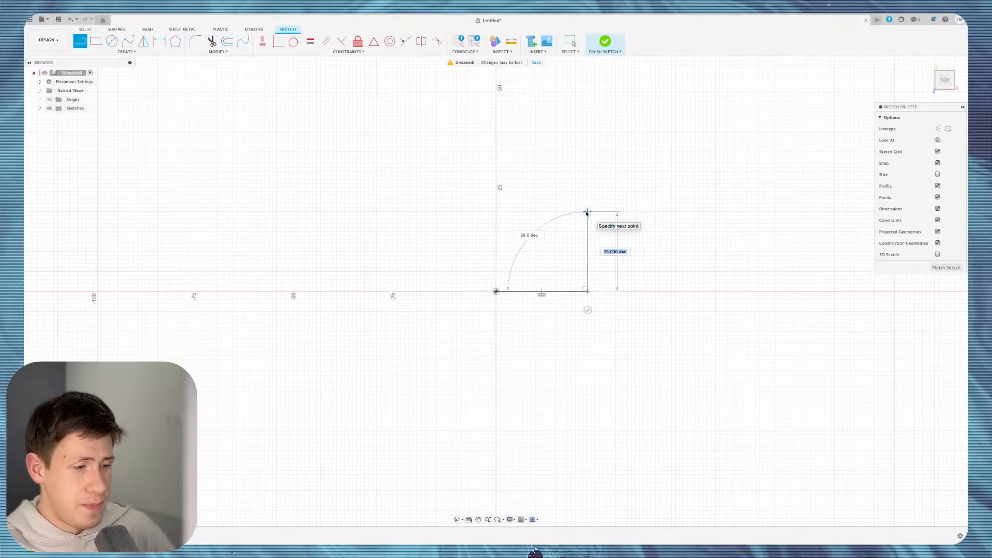
Finish the 20 mm vertical line, then try a spline near the line corner.
left_click(586, 213)
key("Escape")
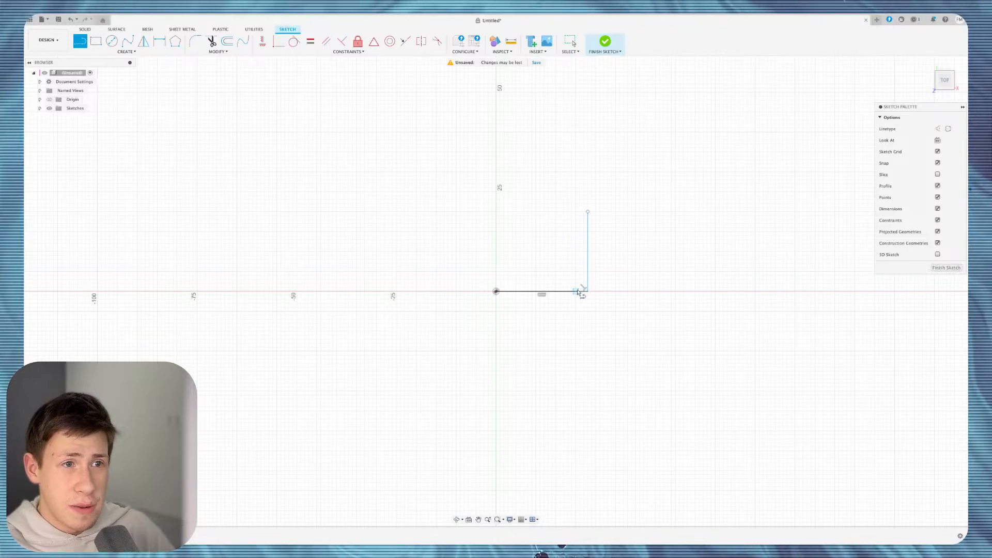
scroll(582, 274, "up", 5)
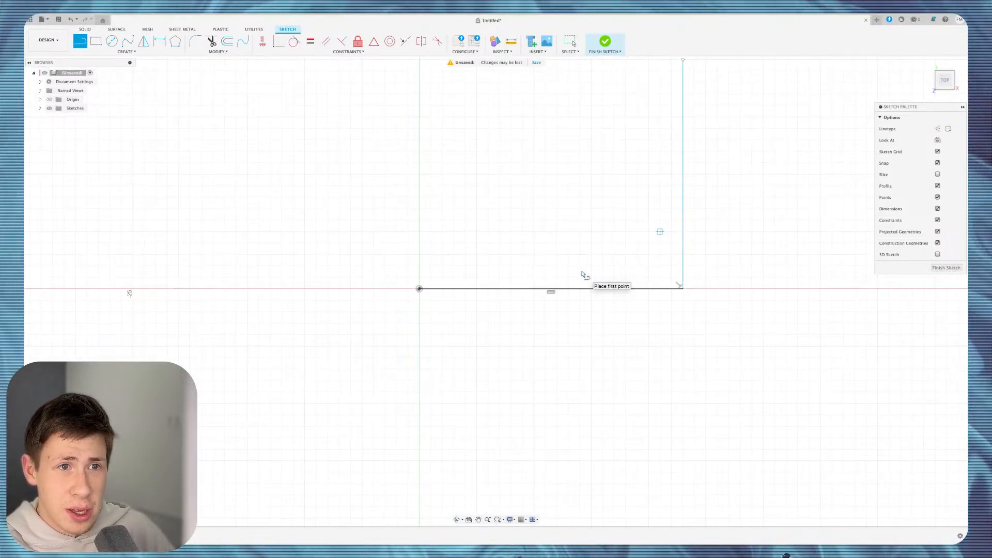
left_click(582, 274)
left_click(736, 341)
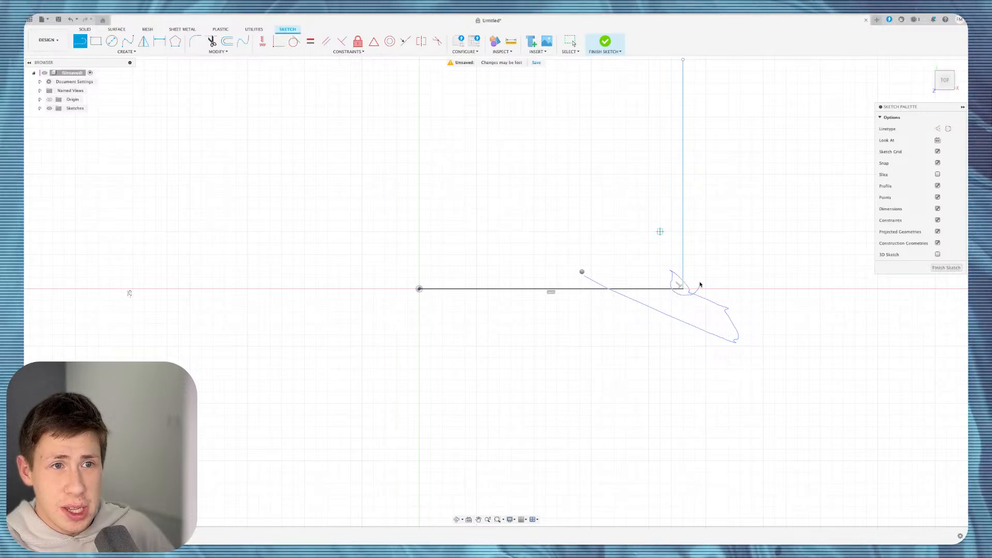
Try the marking menu, then undo both lines and the sketch.
mouse_move(662, 279)
right_mouse_down()
mouse_move(709, 296)
mouse_move(657, 275)
mouse_move(703, 312)
mouse_move(663, 249)
right_mouse_up()
right_click_drag(666, 296, 666, 297)
left_click(666, 297)
scroll(731, 296, "down", 2)
scroll(731, 296, "down", 5)
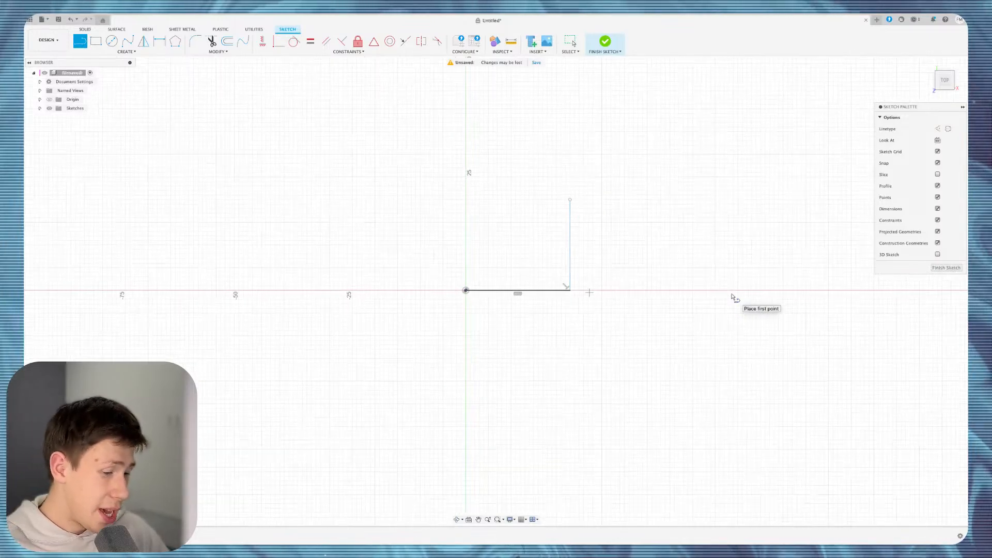
key("Escape")
key("super+z")
key("super+z")
key("super+z")
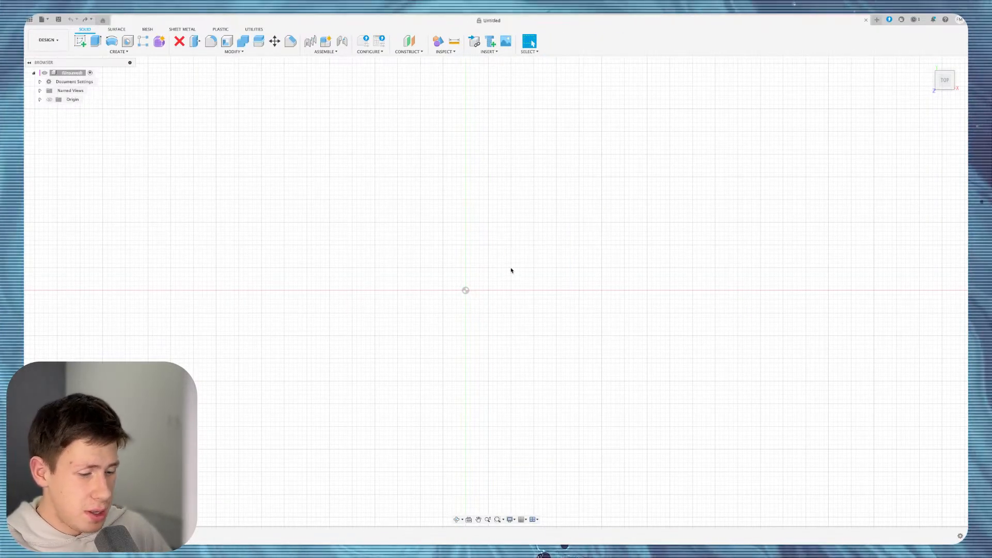
Bring the sketch back and choose the Center Diameter Circle method.
key("l")
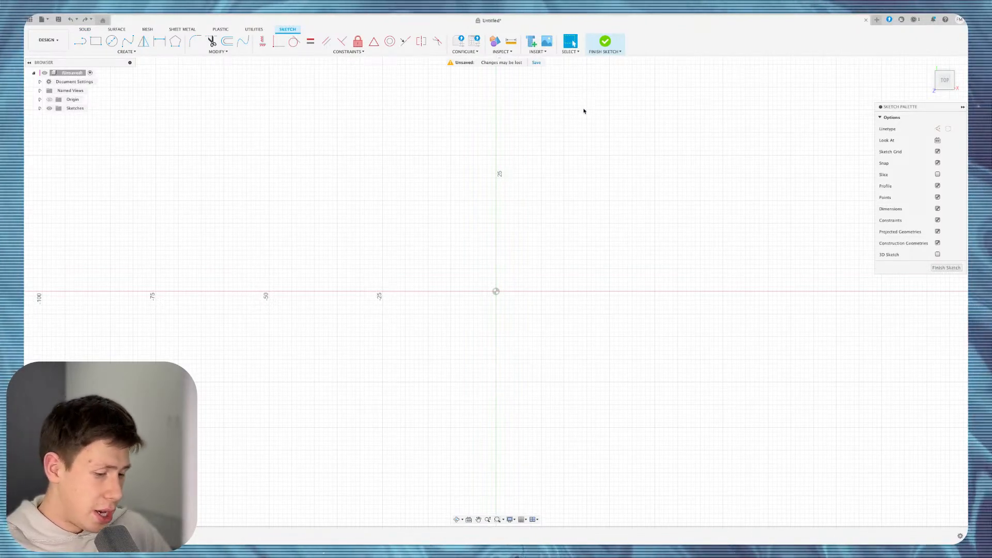
key("c")
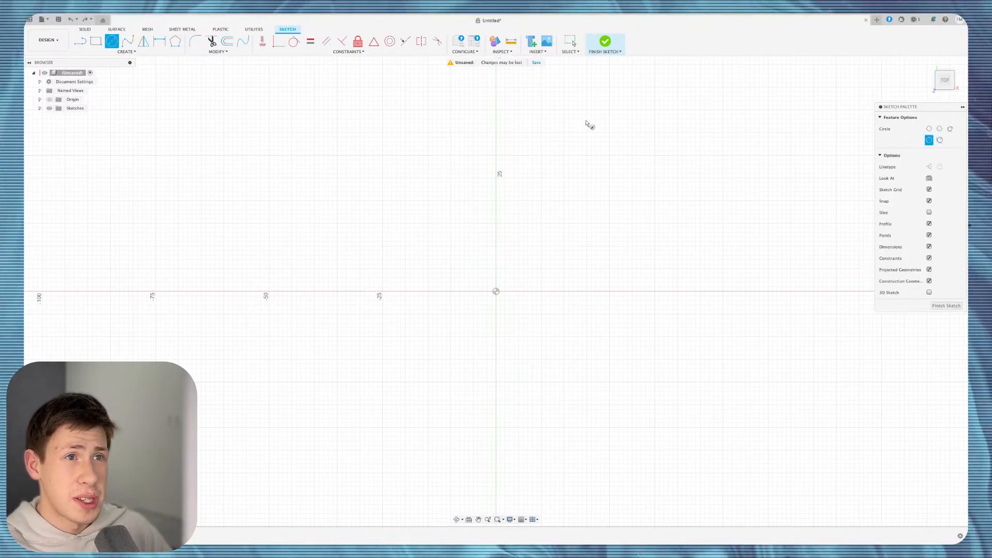
left_click(127, 52)
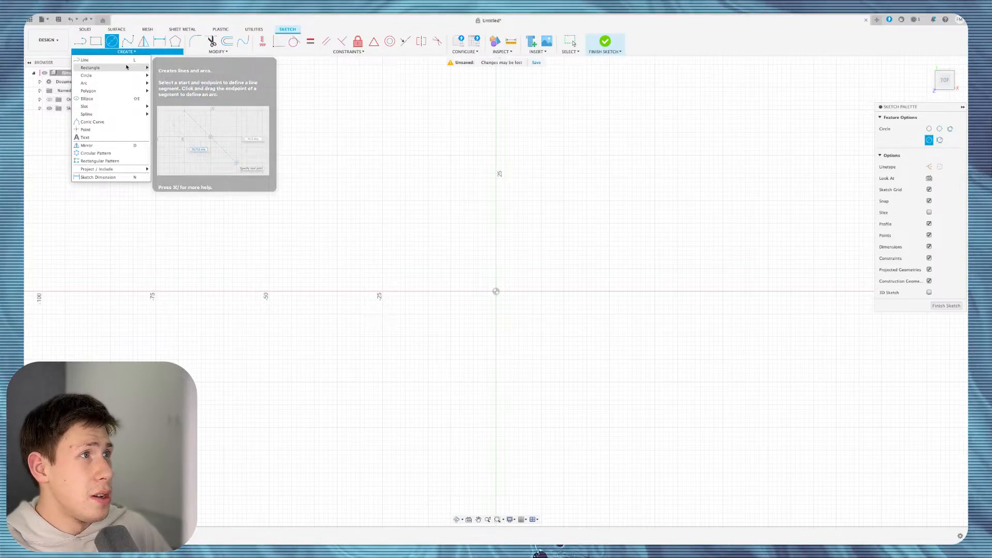
mouse_move(140, 76)
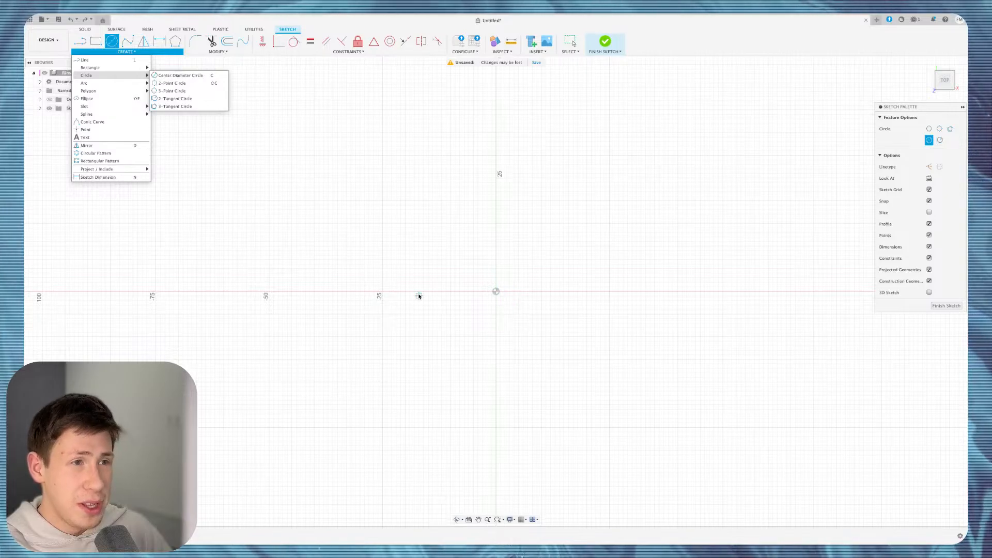
left_click(179, 78)
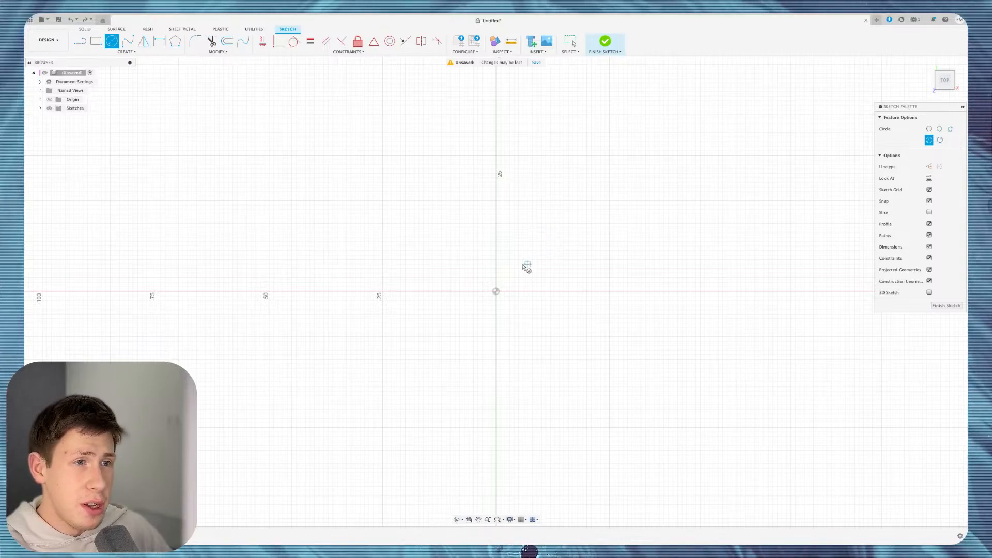
Draw a 50 mm diameter circle at the origin, then delete it.
left_click(496, 291)
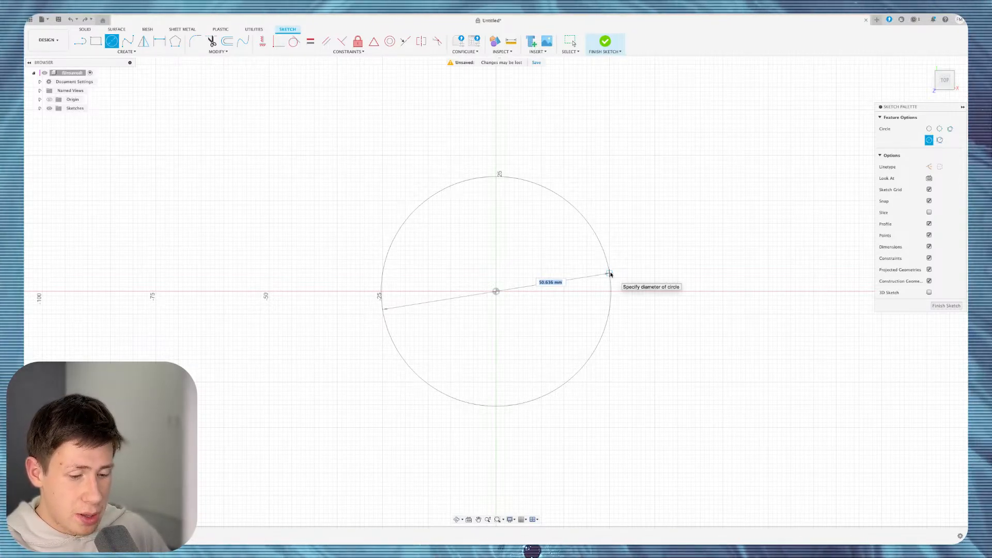
type("5")
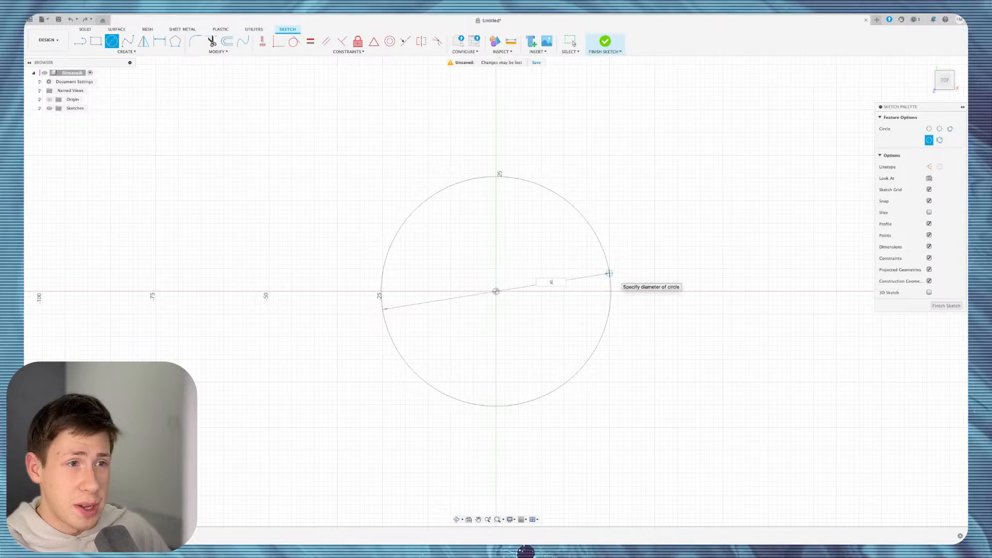
type("0")
key("Return")
key("Escape")
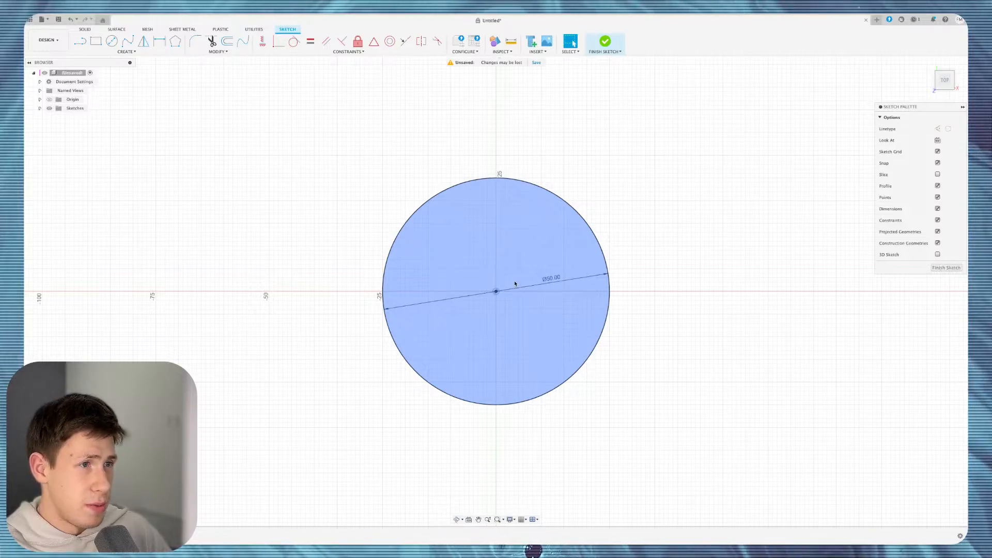
left_click(594, 236)
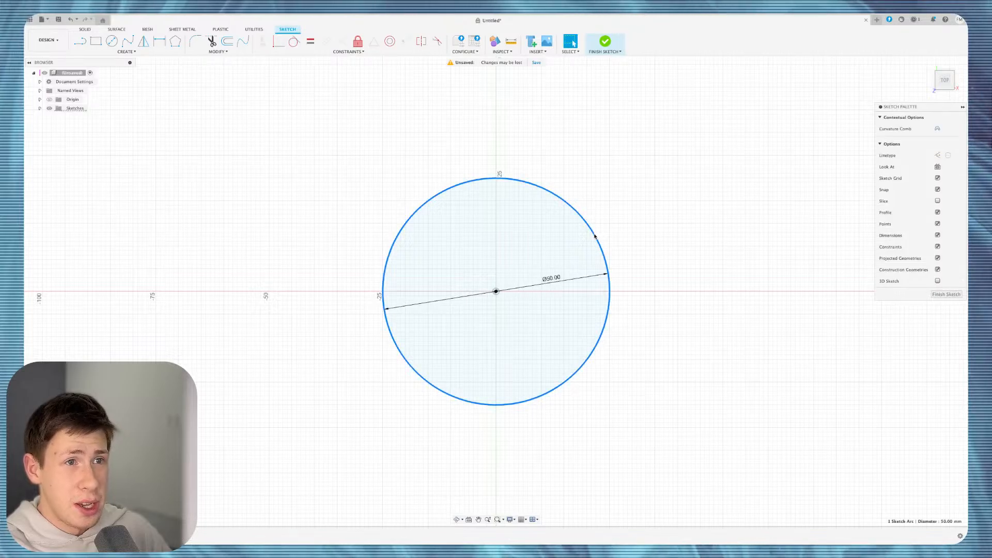
key("Delete")
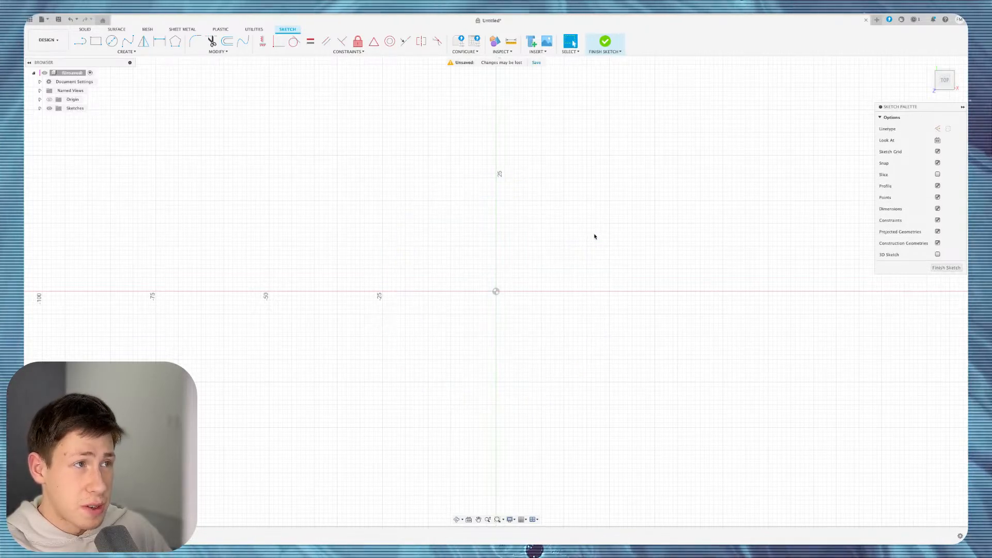
left_click(138, 55)
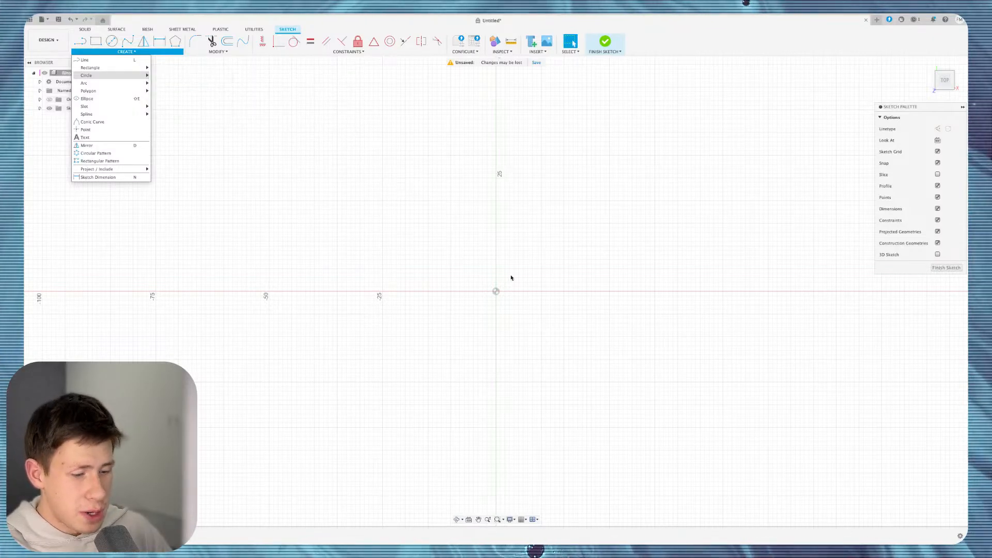
key("r")
left_click(333, 119)
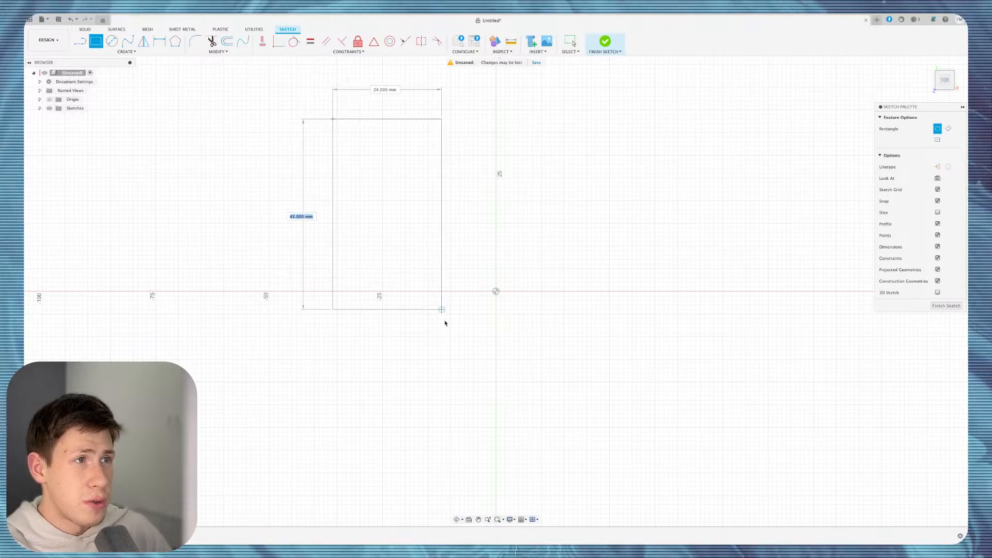
left_click(414, 400)
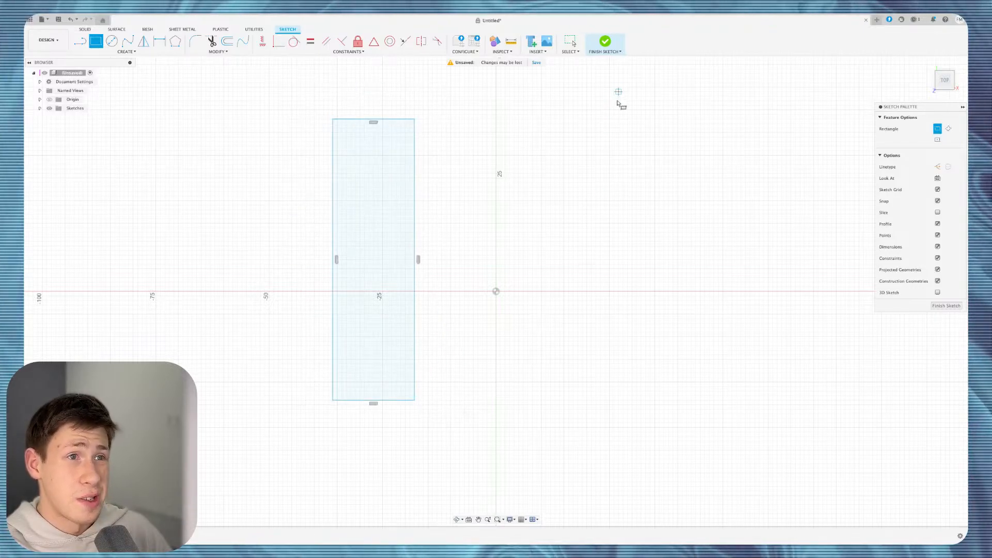
left_click(600, 123)
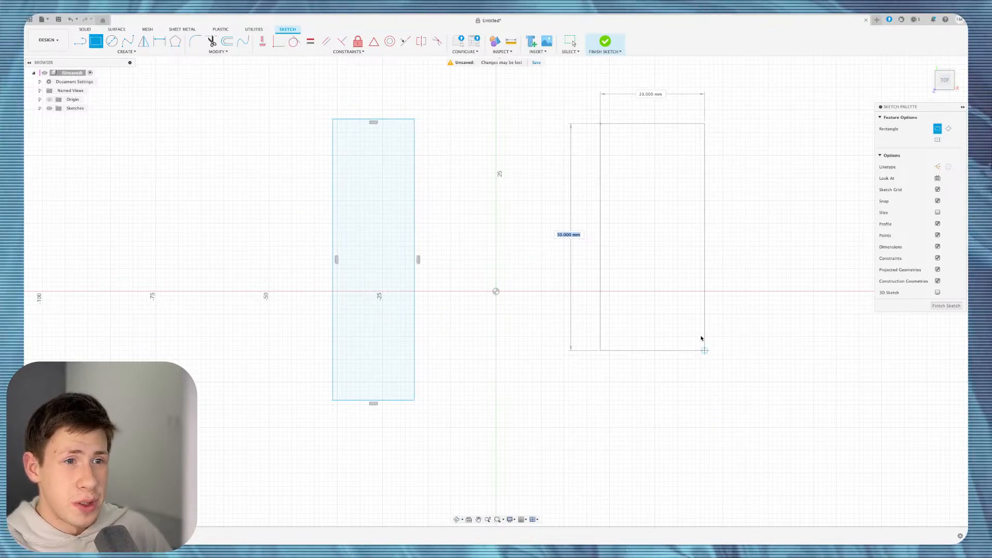
left_click(690, 387)
left_click(605, 42)
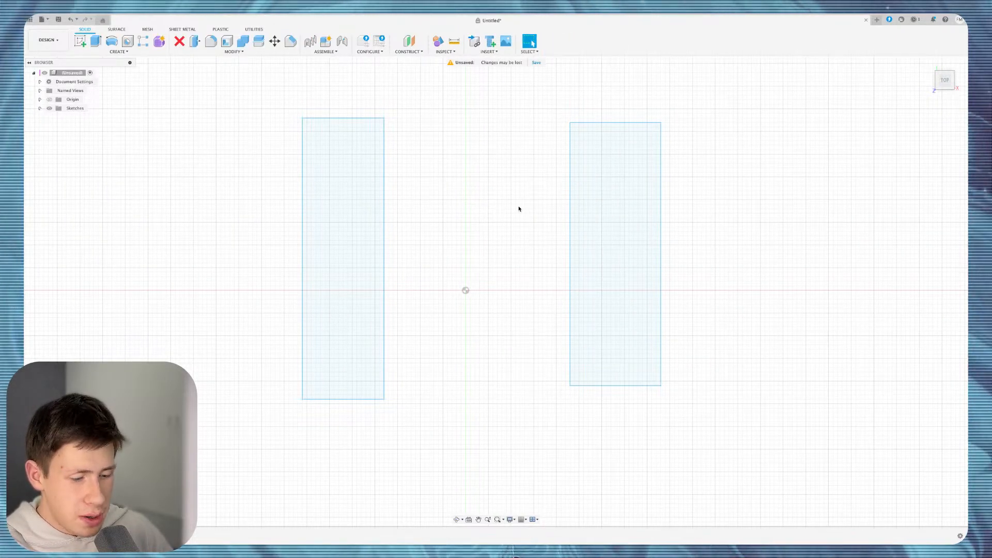
key("c")
left_click(484, 269)
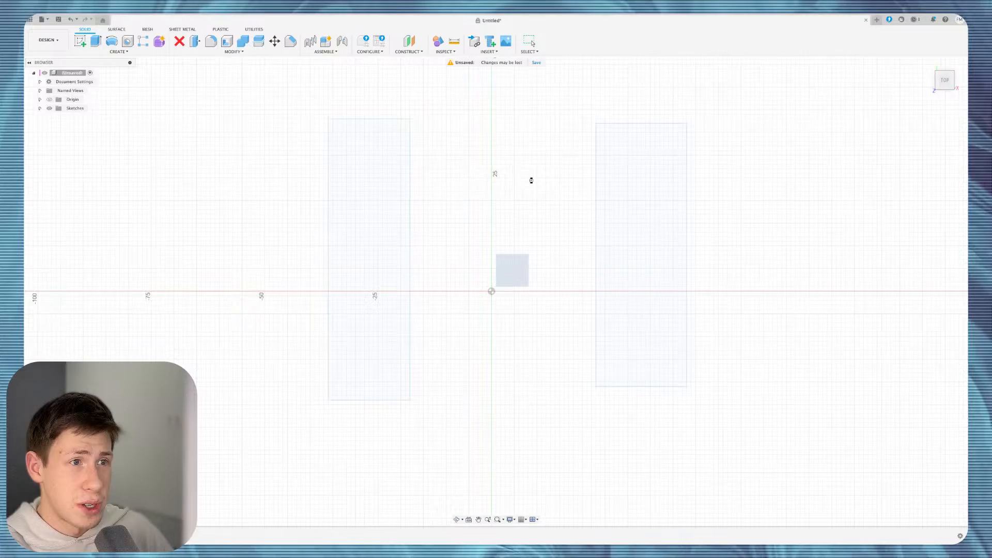
key("super+z")
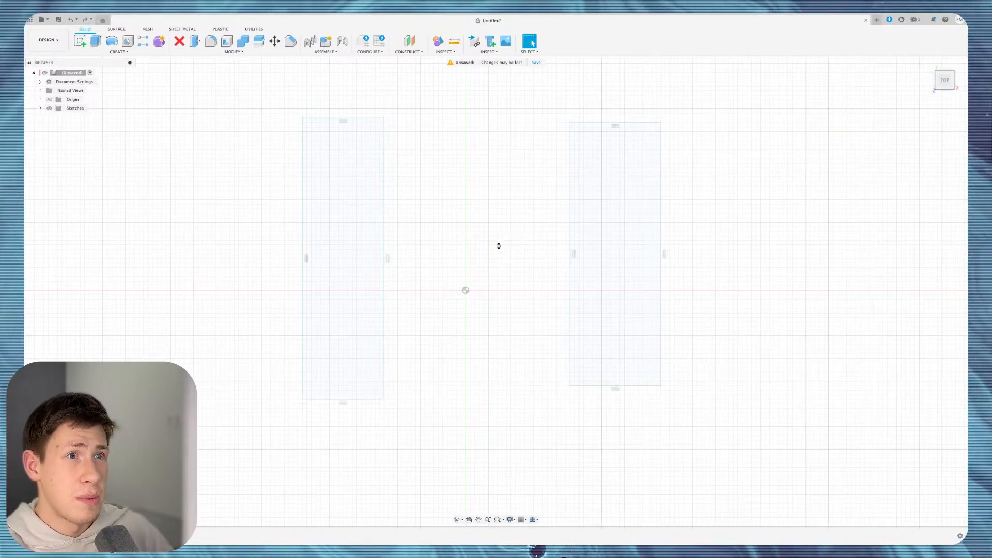
key("super+y")
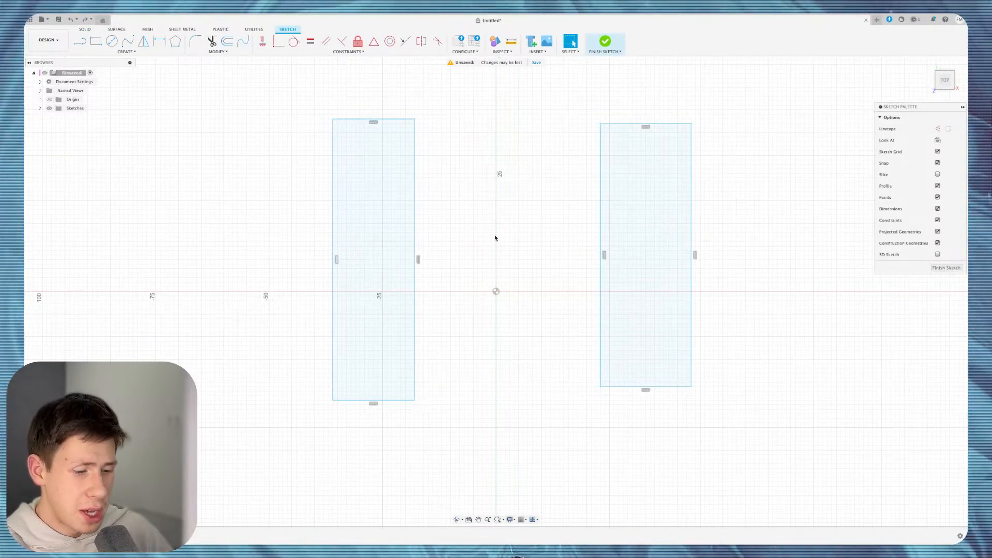
key("c")
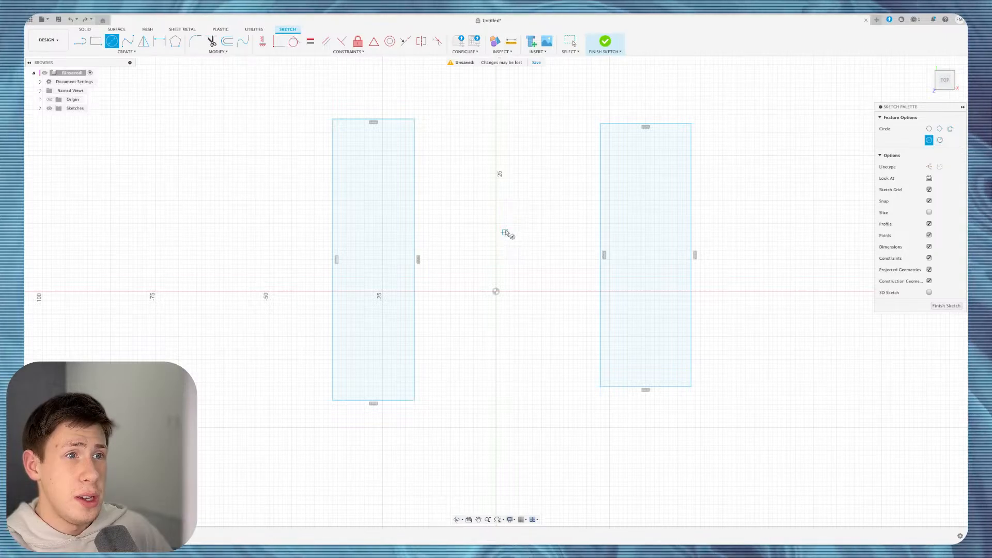
left_click(505, 233)
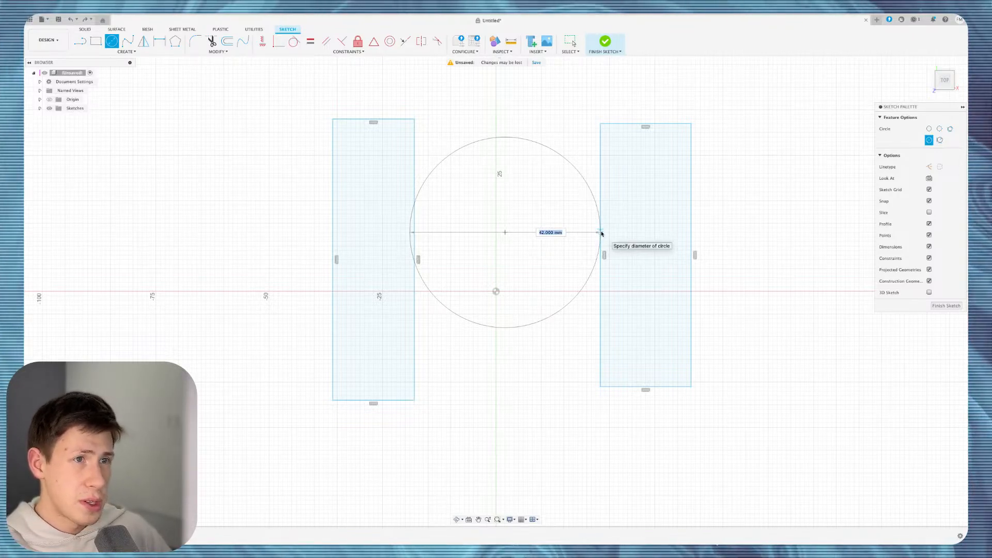
key("Escape")
left_click(124, 52)
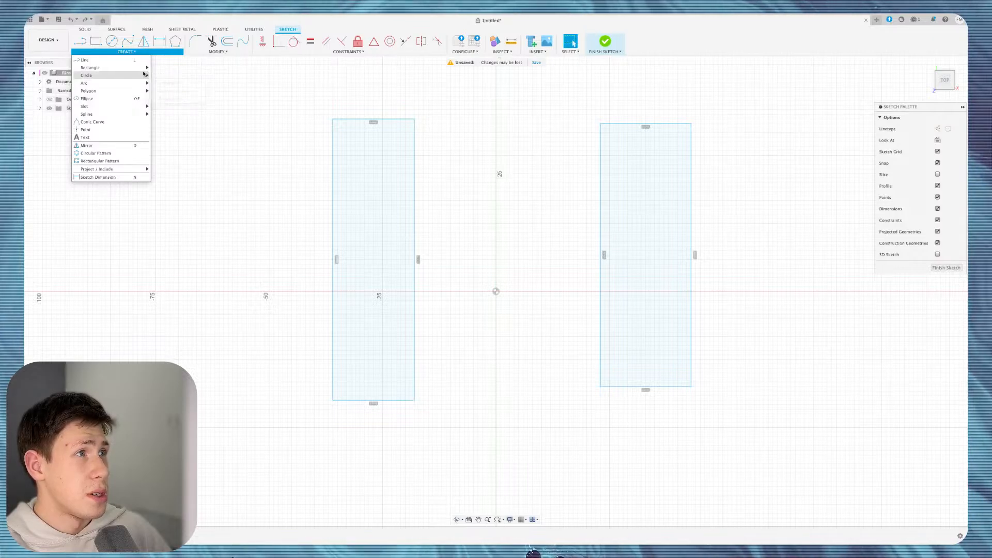
left_click(168, 75)
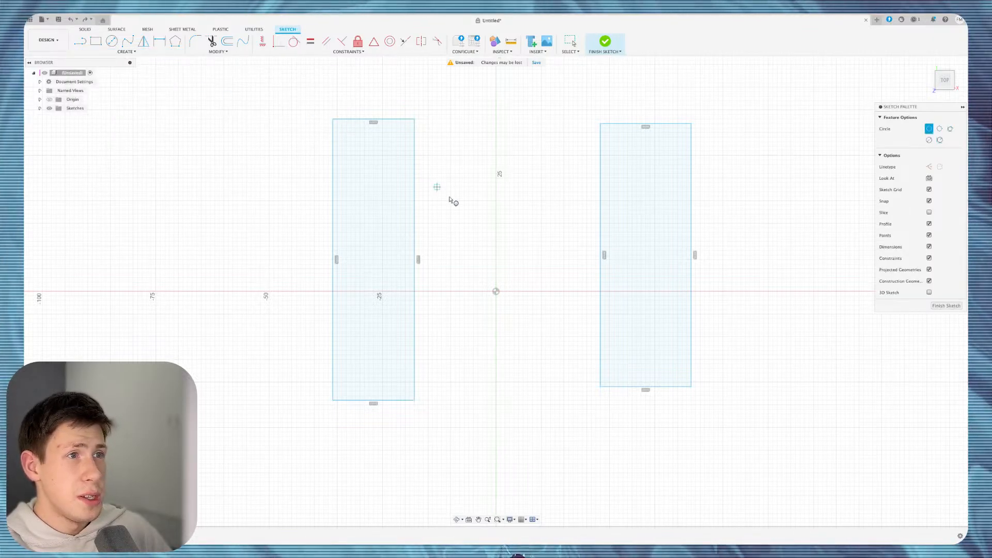
left_click(415, 260)
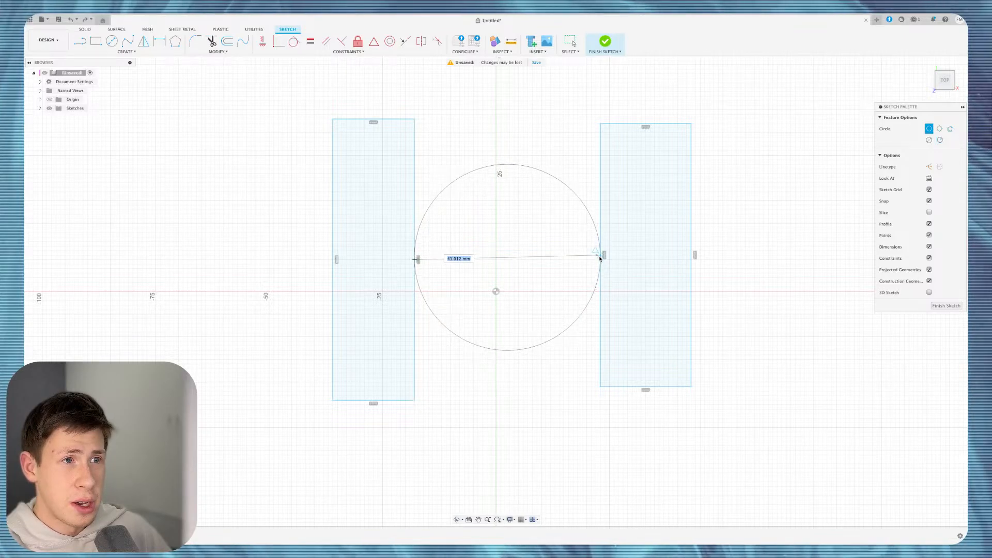
left_click(600, 257)
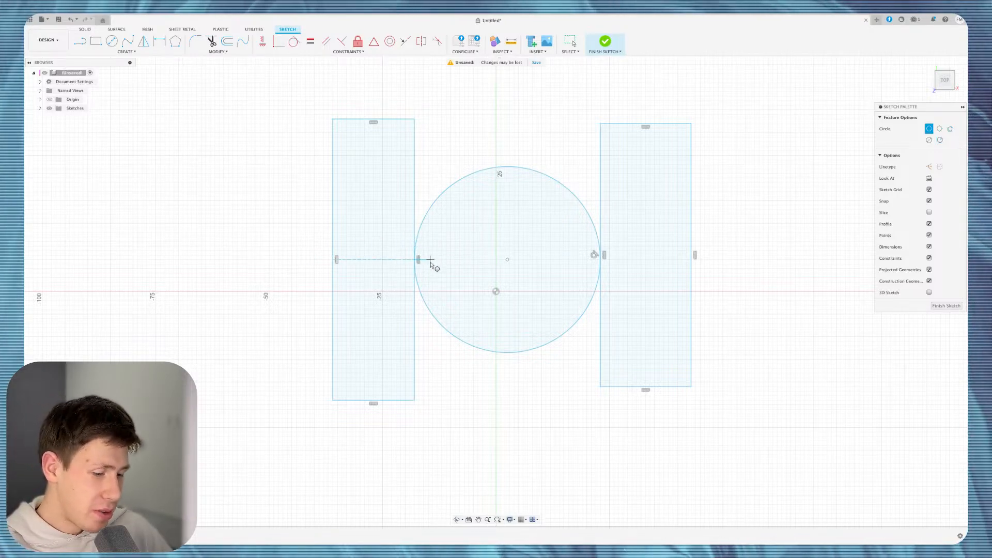
key("Escape")
key("super+z")
key("super+z")
key("super+z")
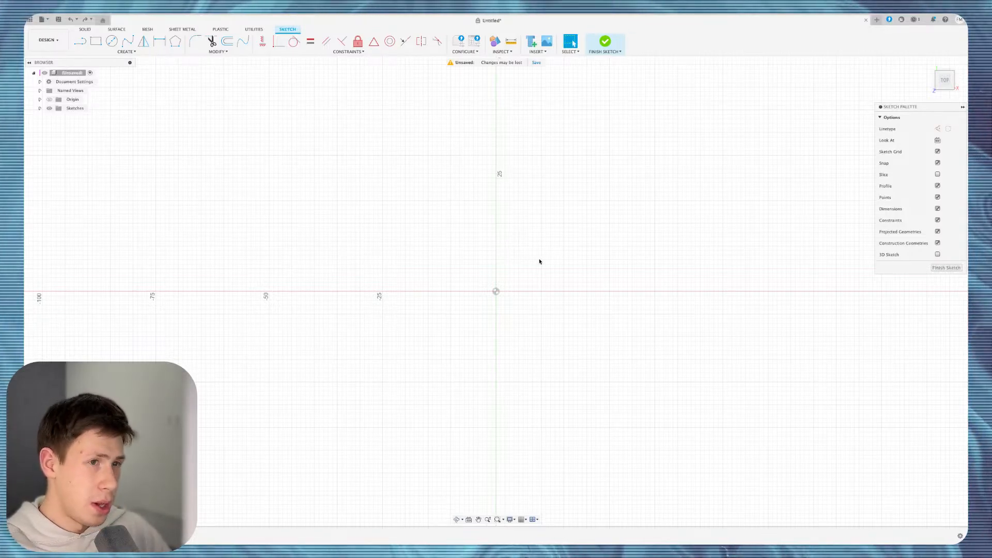
Draw a center rectangle on the origin, then undo it.
scroll(539, 262, "down", 2)
scroll(540, 262, "down", 2)
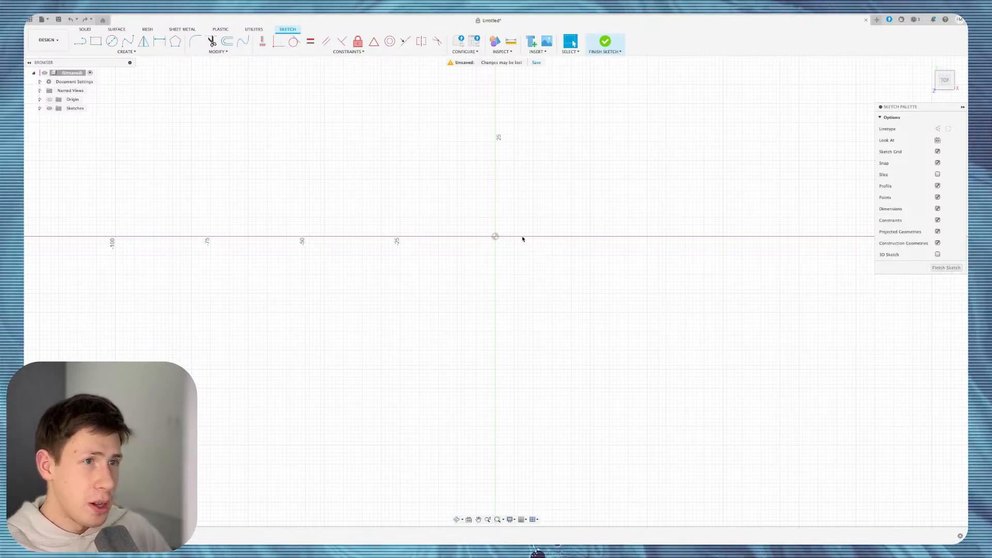
key("r")
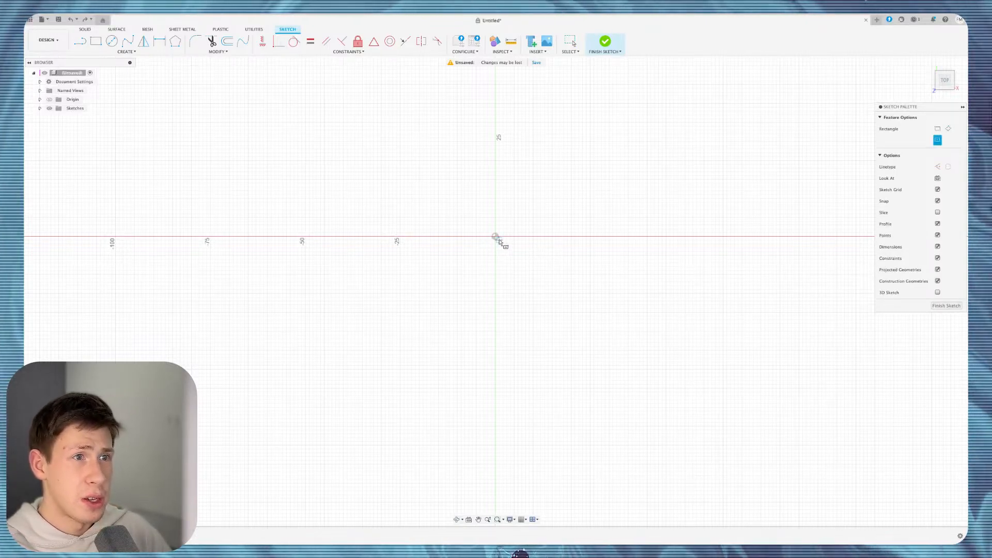
left_click(495, 237)
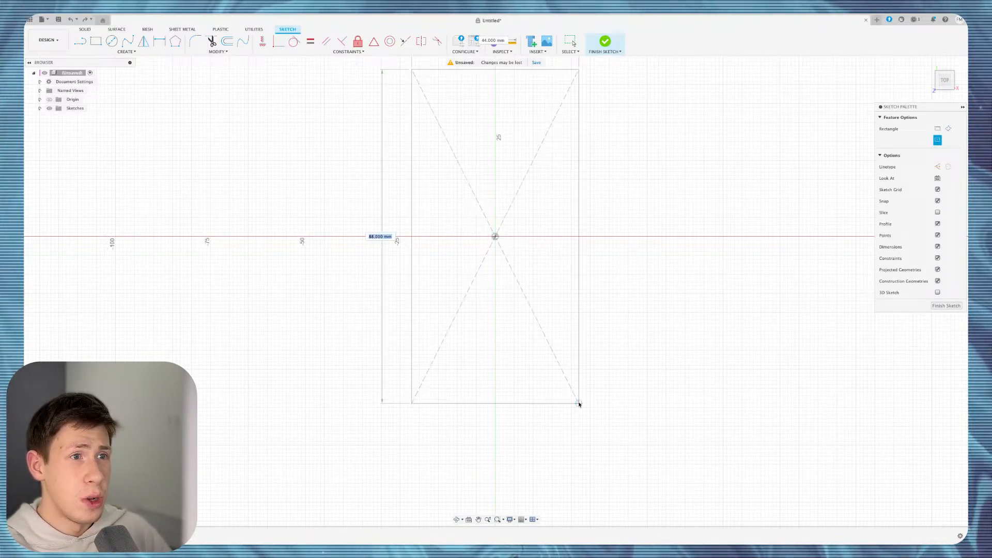
left_click(560, 370)
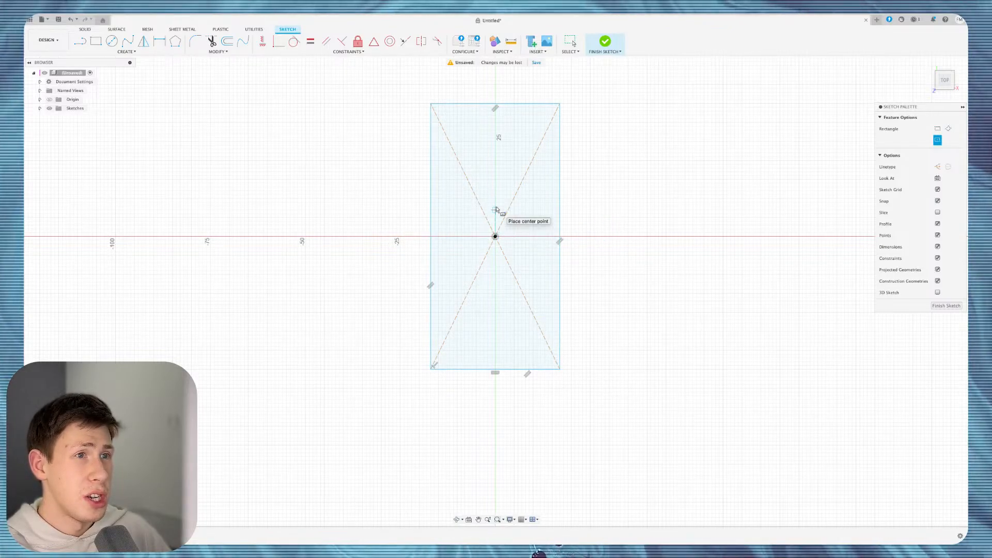
key("Escape")
key("super+z")
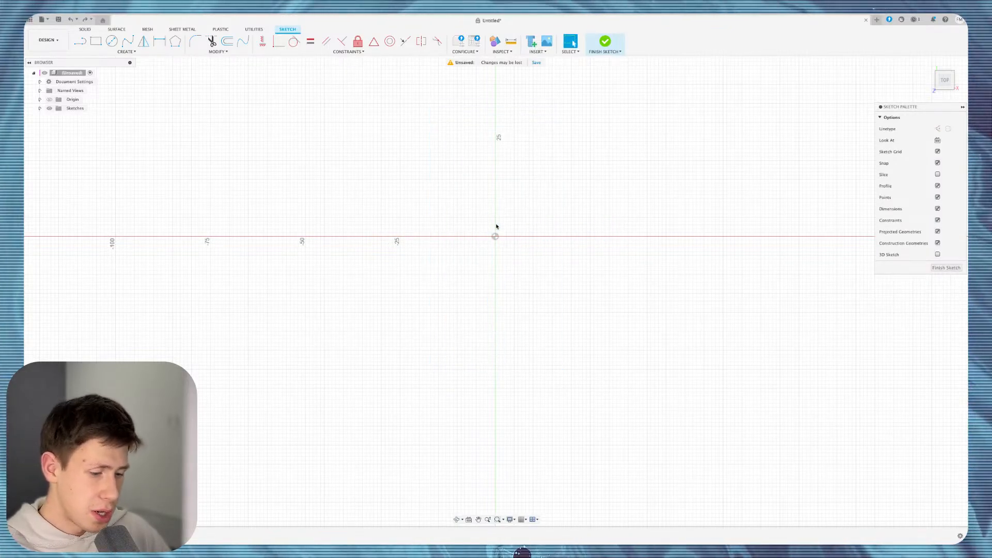
Draw a 38 × 55 mm rectangle with a 17 × 43 mm rectangle rising from its bottom edge.
key("r")
left_click(458, 312)
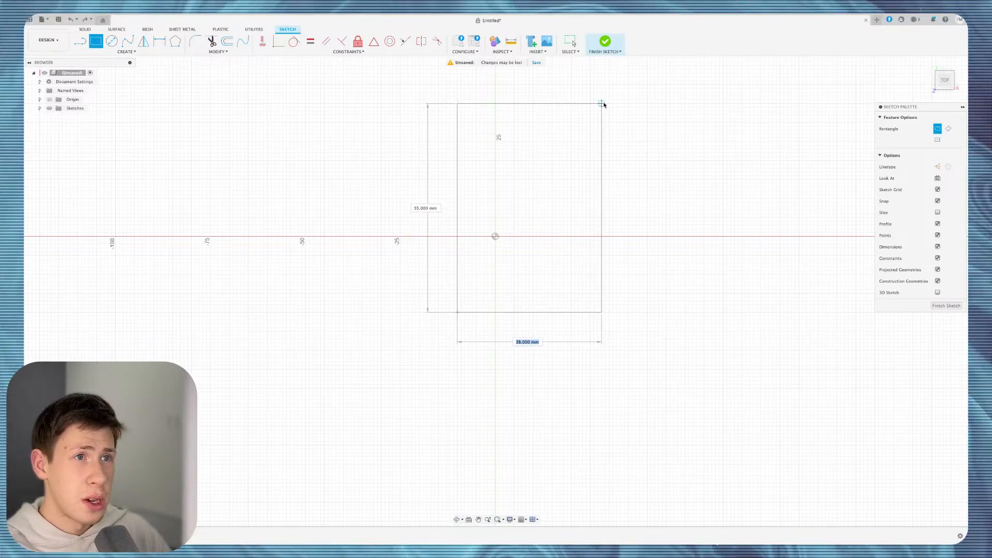
left_click(605, 104)
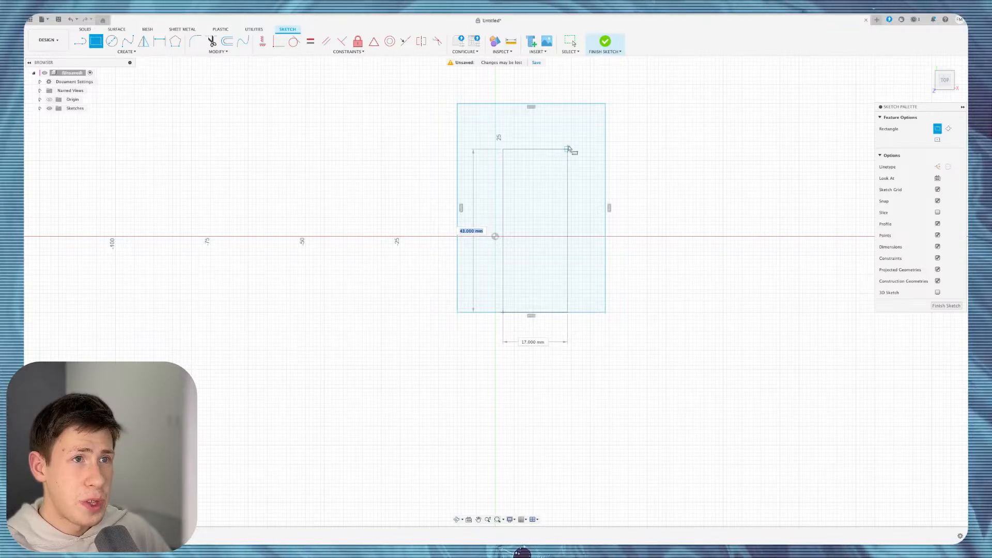
left_click(567, 149)
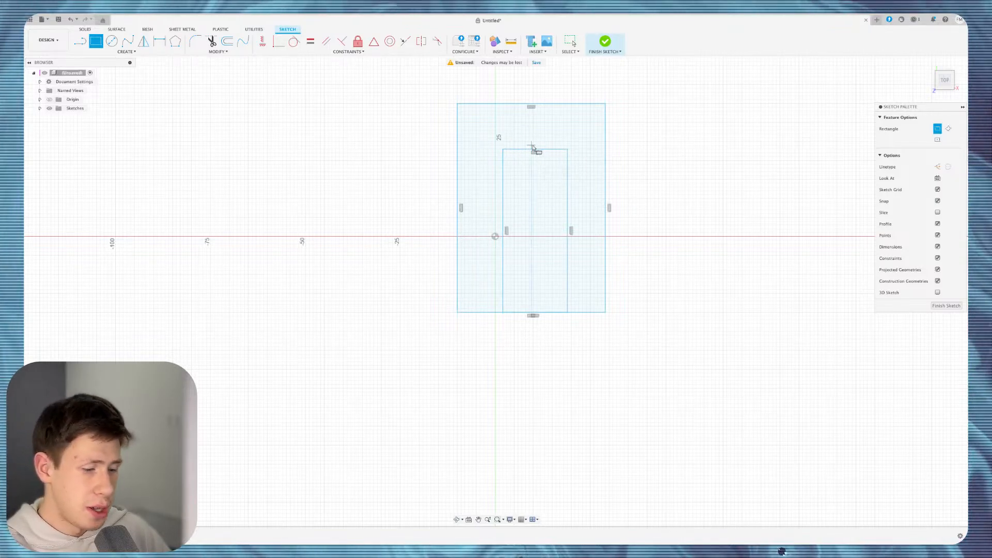
Start a center-diameter circle near the inner rectangle's top, then cancel it.
key("c")
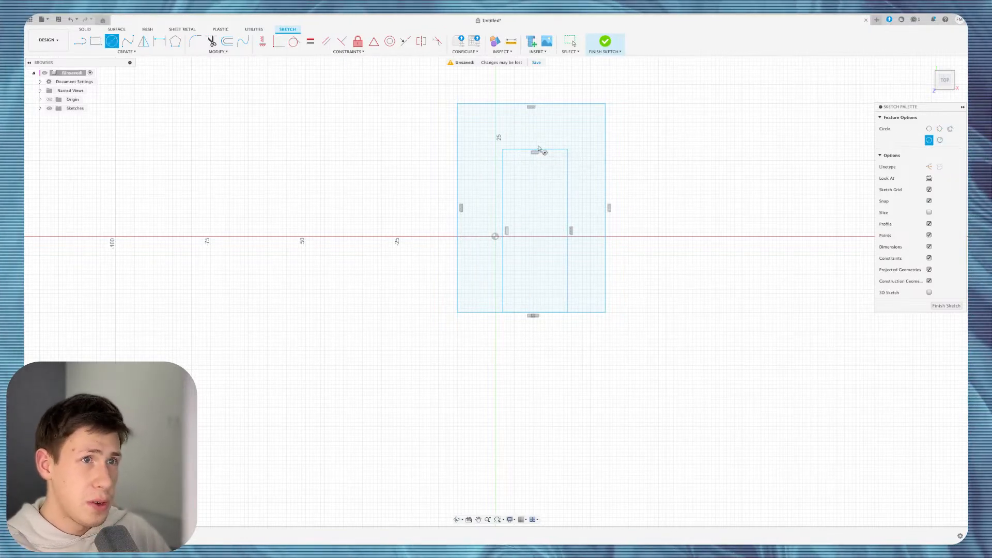
left_click(534, 184)
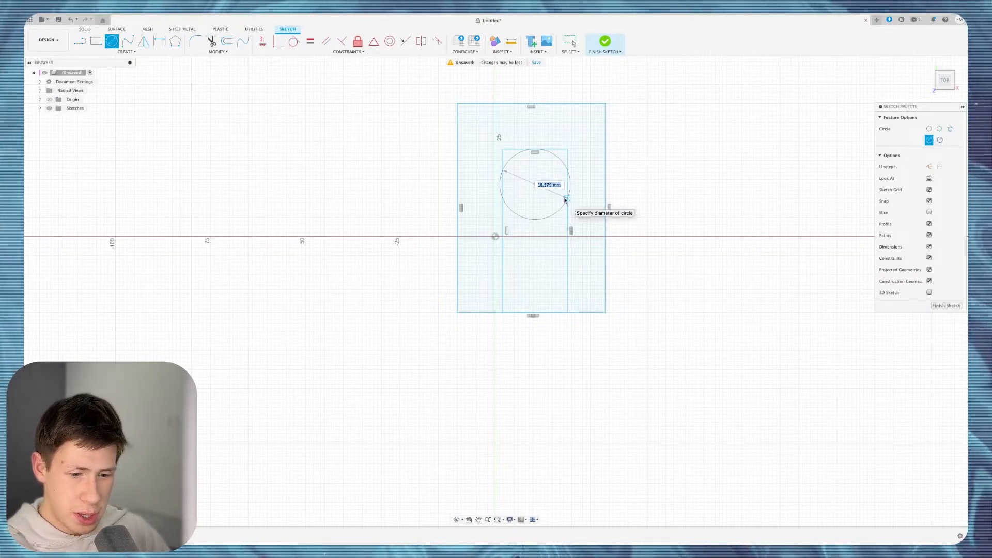
key("Escape")
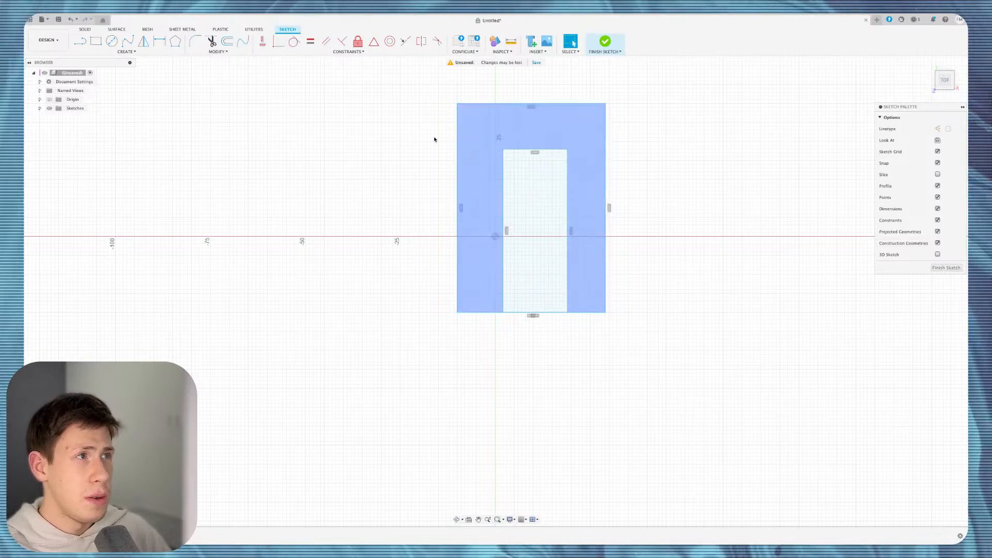
Start a center-diameter circle in the inner rectangle, then cancel it.
left_click(112, 41)
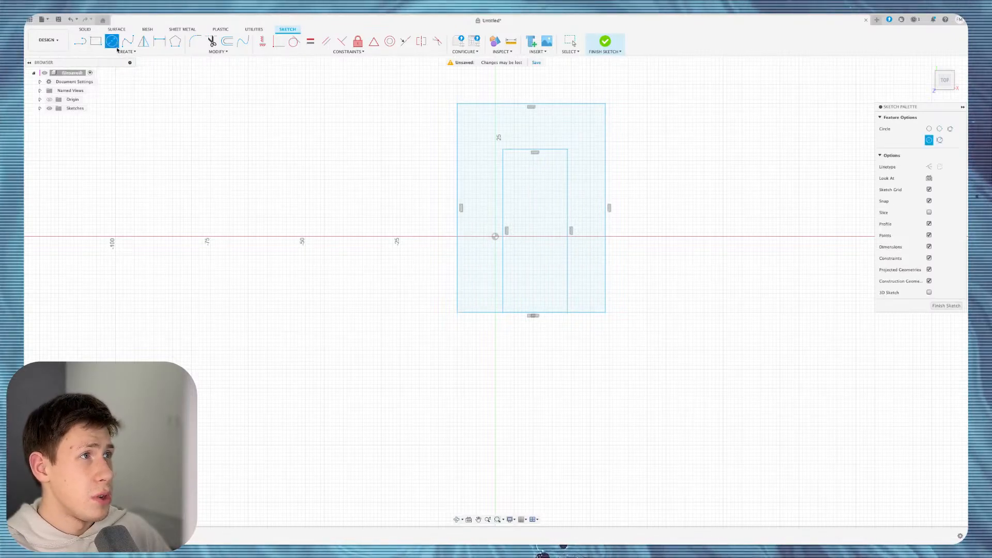
left_click(121, 52)
mouse_move(130, 74)
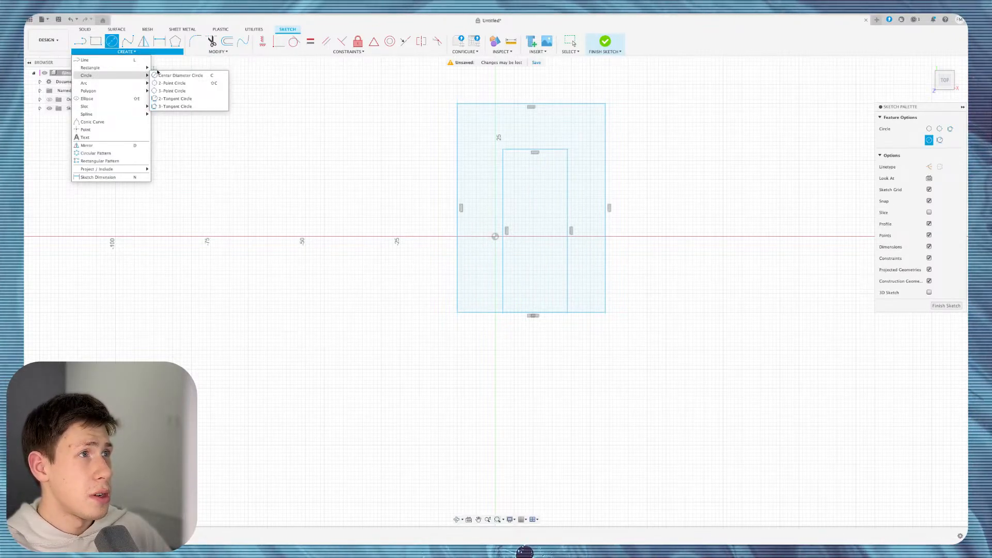
left_click(178, 75)
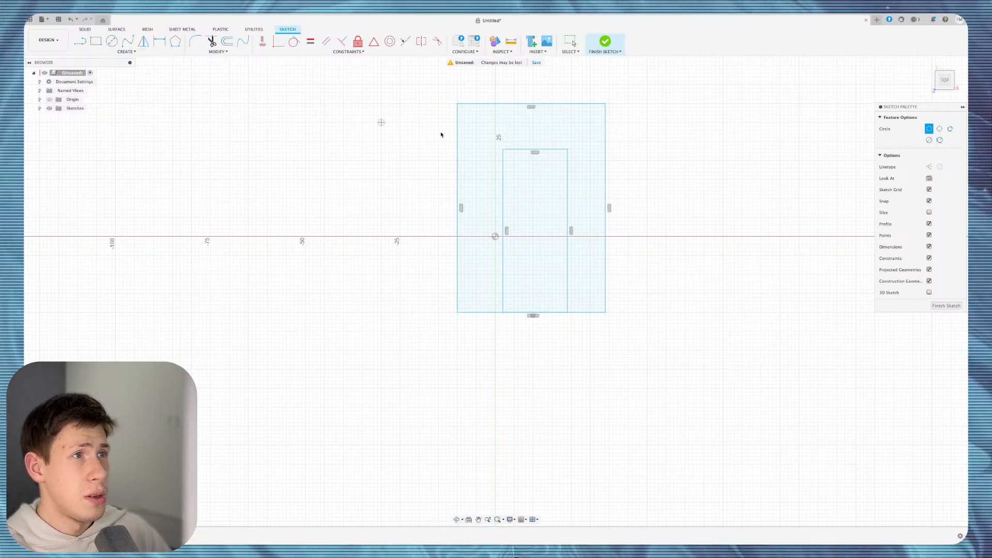
left_click(504, 184)
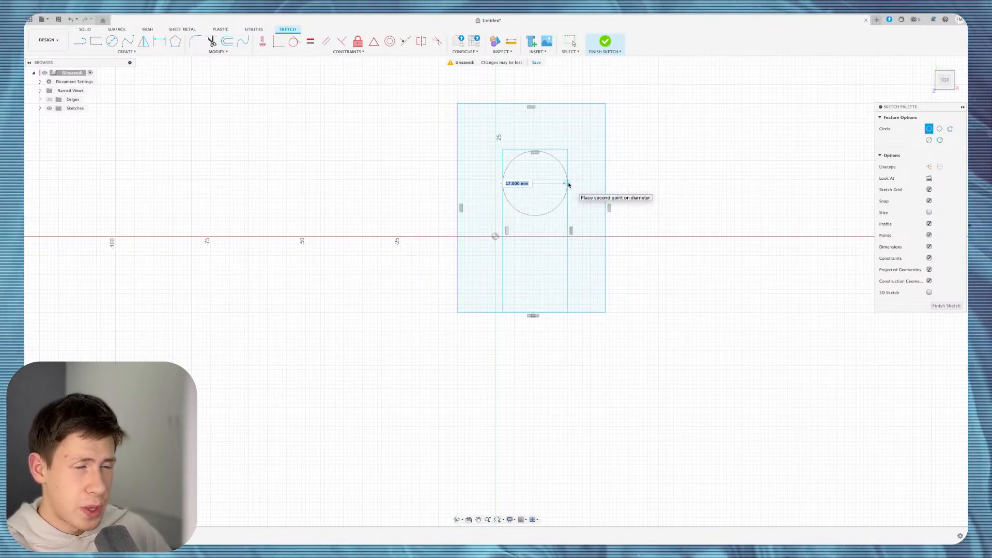
key("Escape")
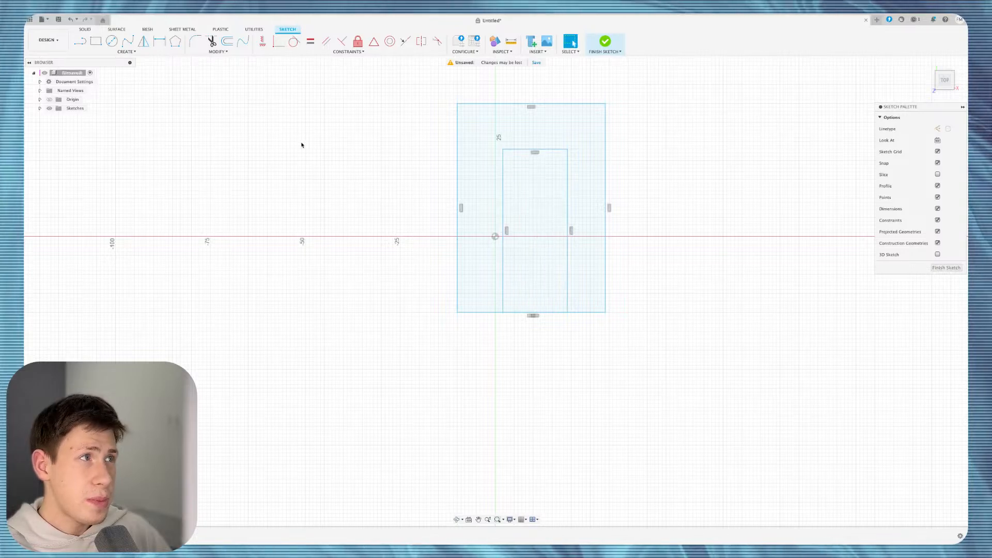
Draw a 17 mm 3-point circle touching the inner rectangle's sides and top, and finish the sketch.
left_click(122, 53)
mouse_move(93, 76)
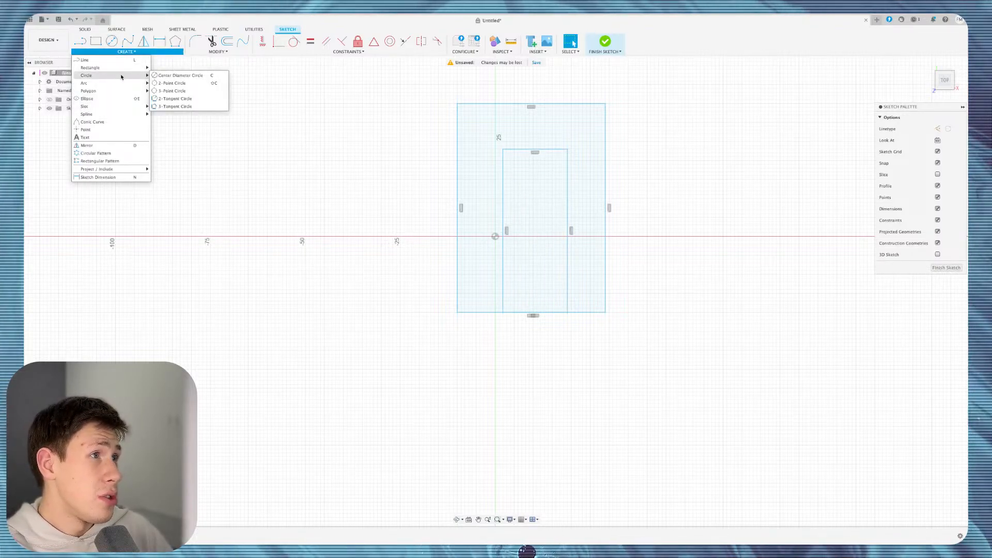
left_click(176, 83)
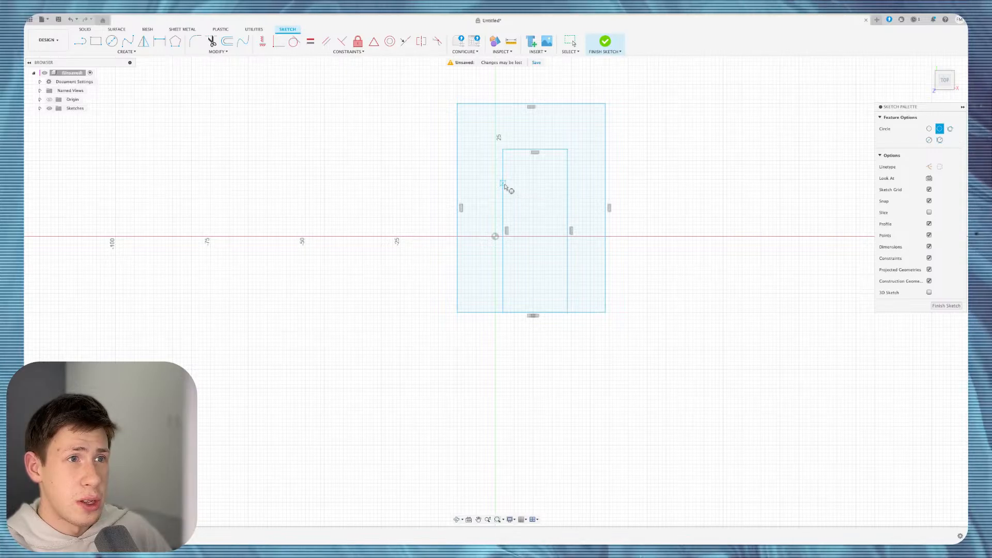
left_click(567, 183)
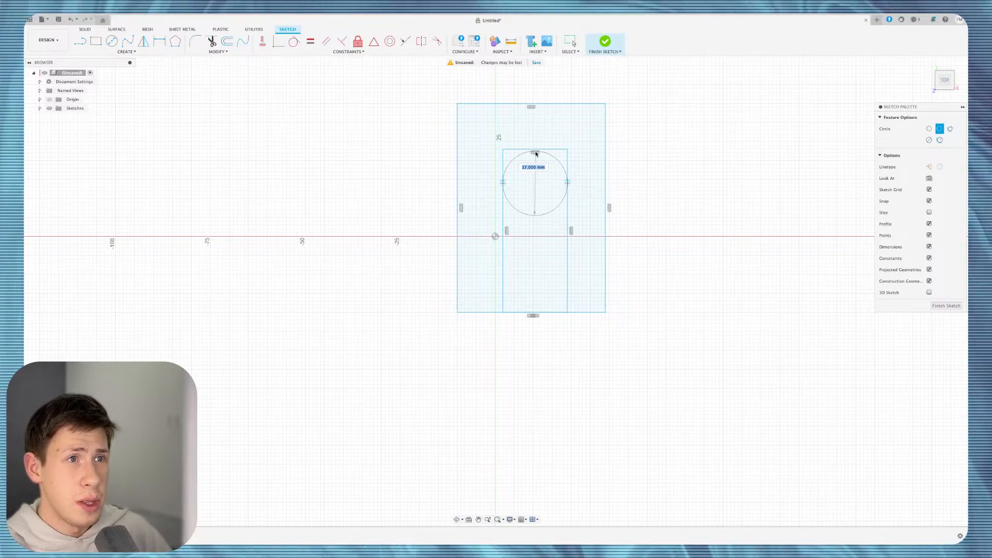
left_click(535, 150)
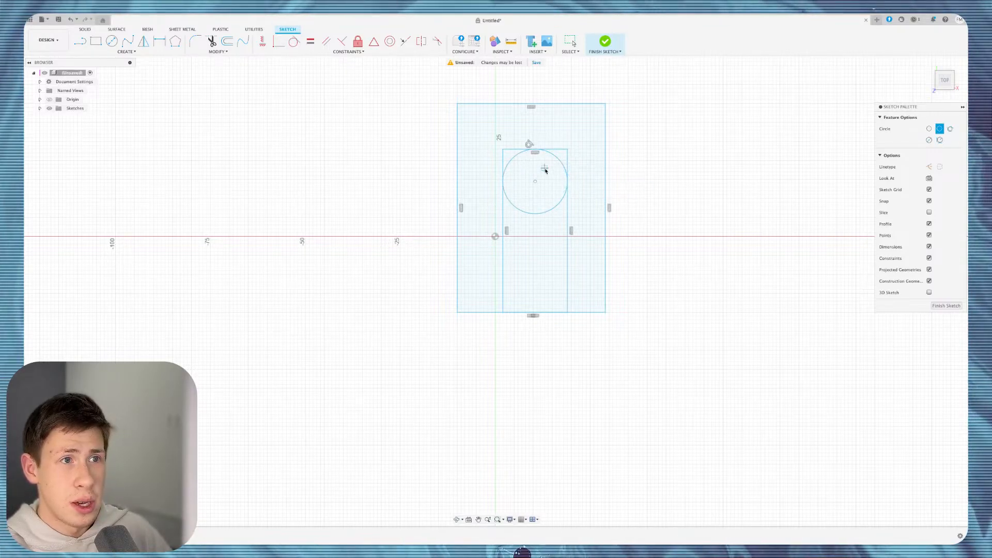
left_click(606, 44)
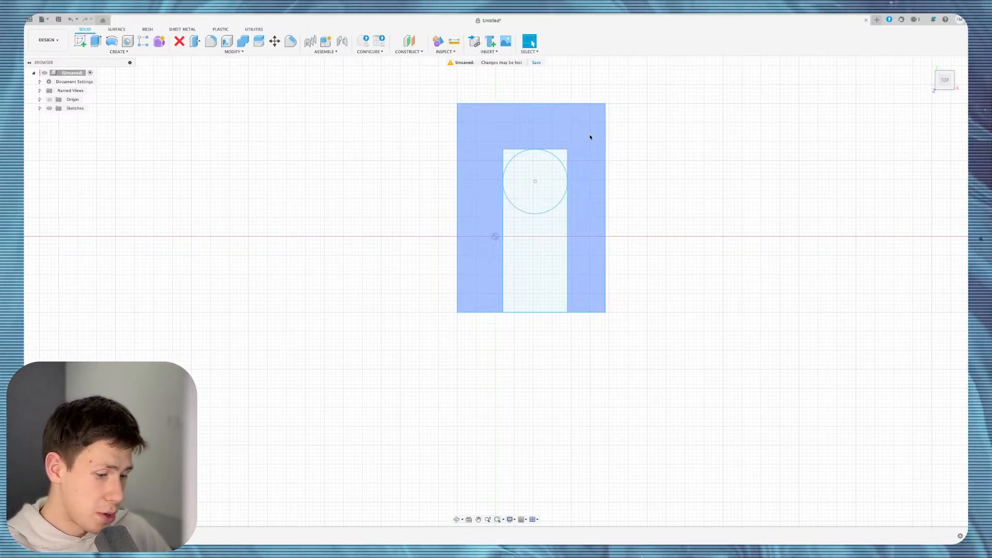
Extrude the three outer profiles 13 mm.
key("e")
left_click(474, 200)
left_click(548, 154)
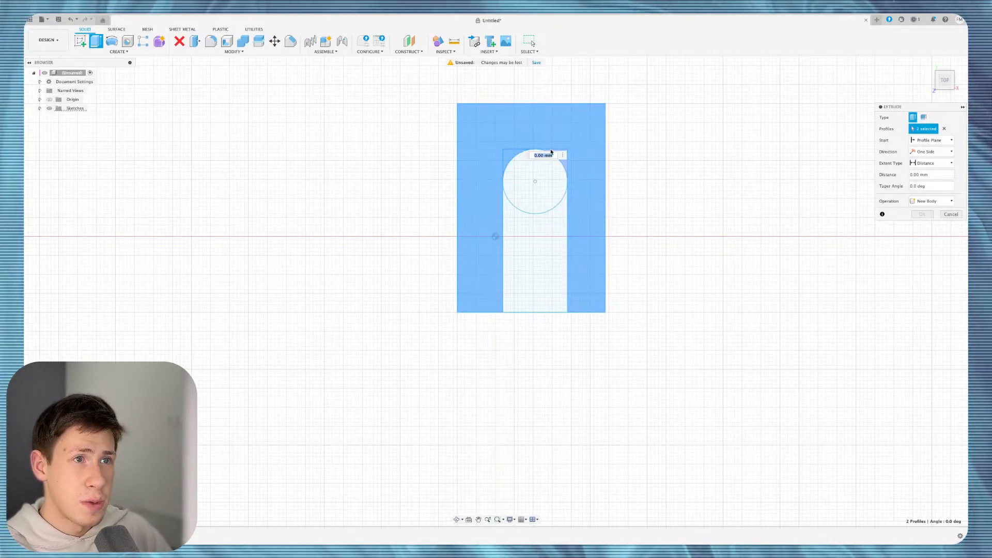
left_click(562, 154)
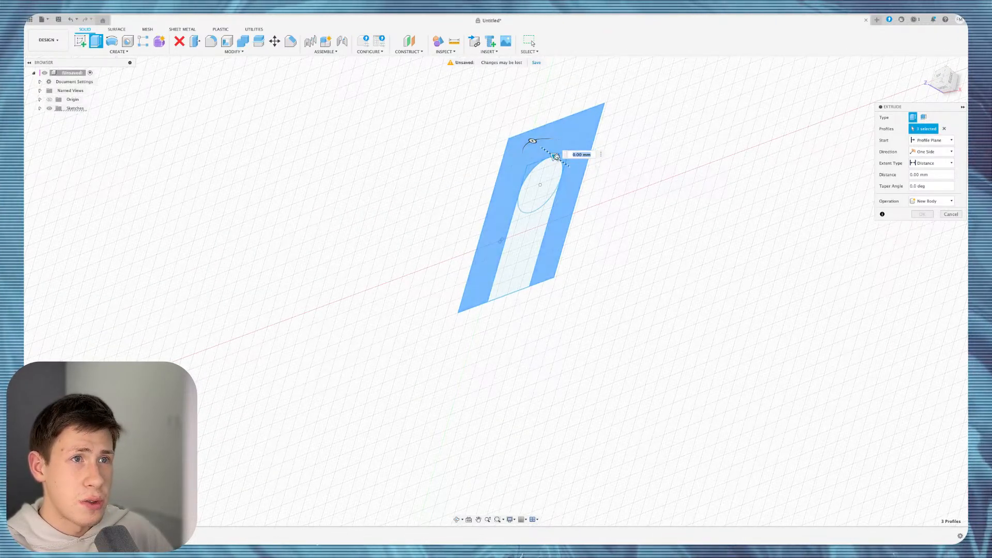
left_click_drag(556, 156, 504, 157)
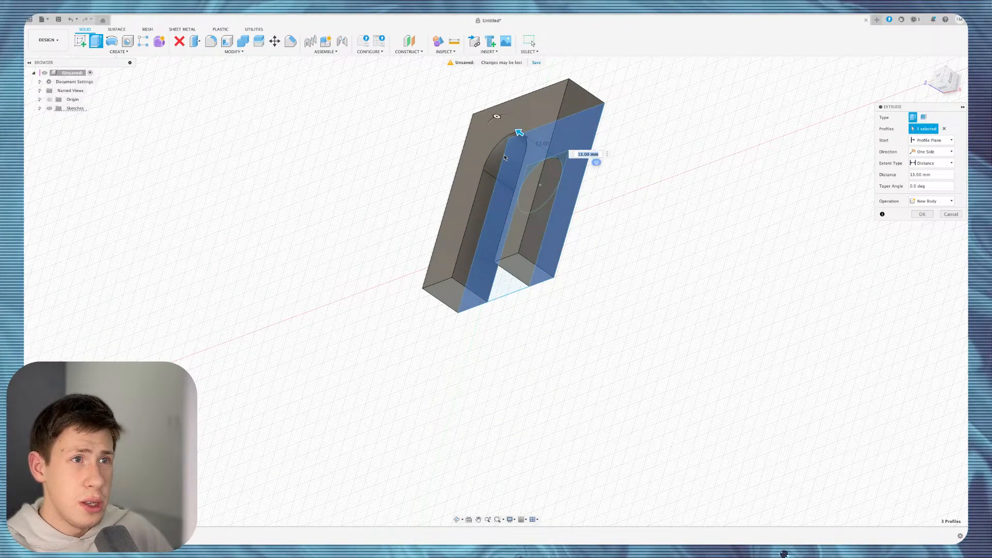
key("Return")
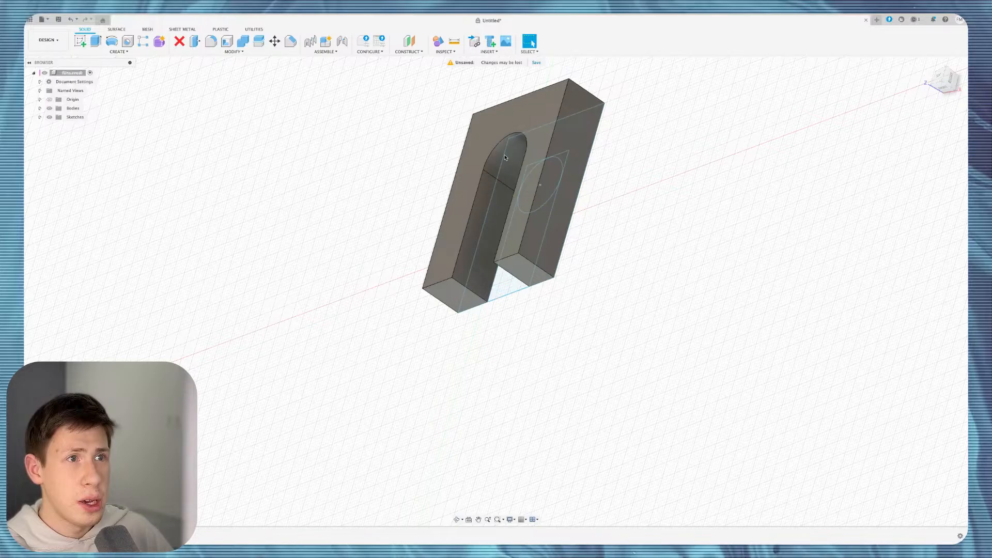
Inspect the extruded arch body, then undo the extrusion and rectangles.
middle_click_drag(505, 157, 507, 132, "shift")
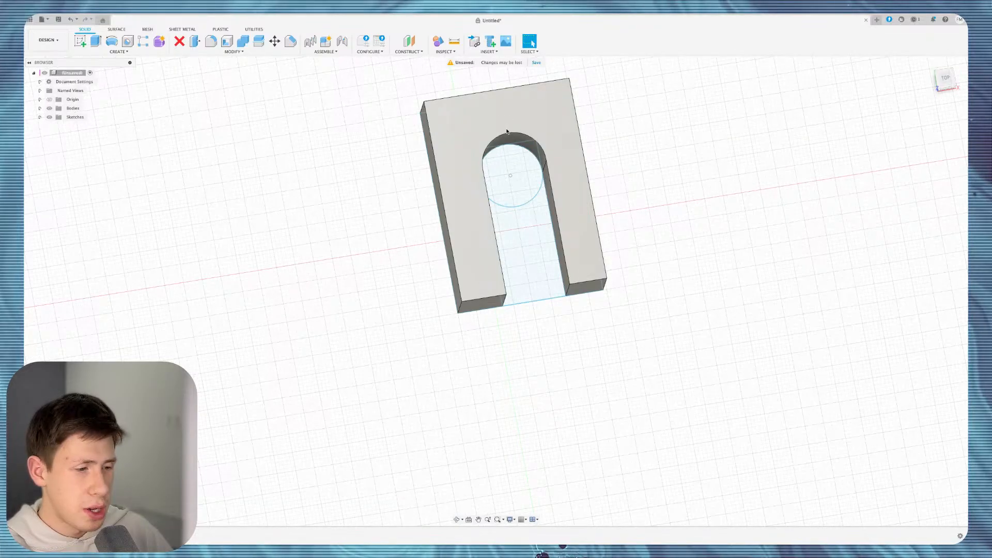
scroll(507, 132, "down", 2)
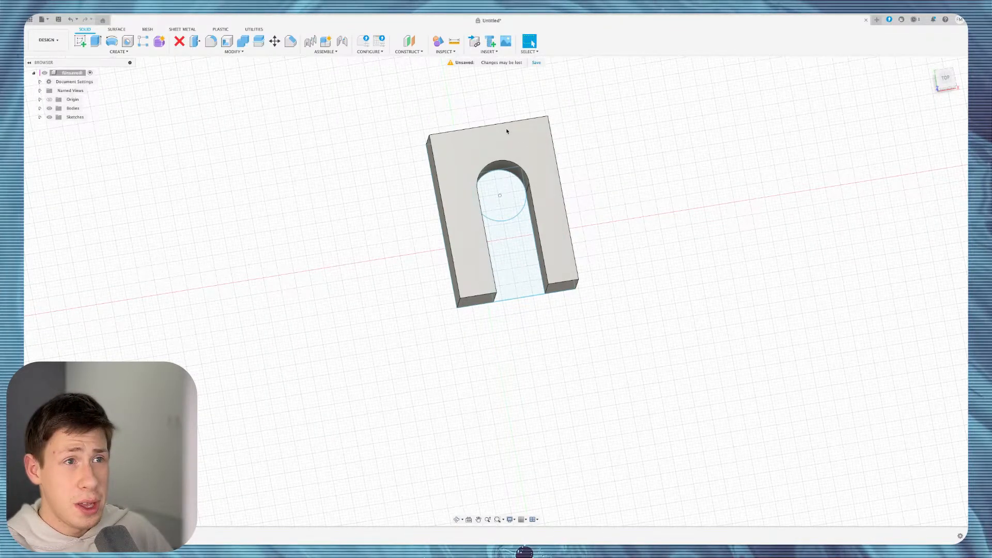
scroll(507, 132, "up", 2)
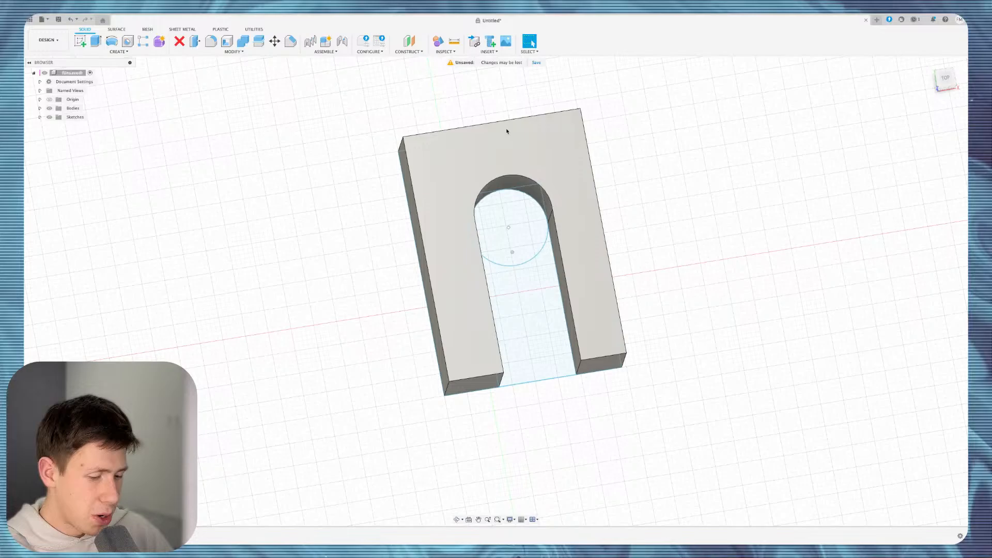
key("super+z")
key("super+z")
key("super+z")
key("super+z")
key("super+z")
key("super+z")
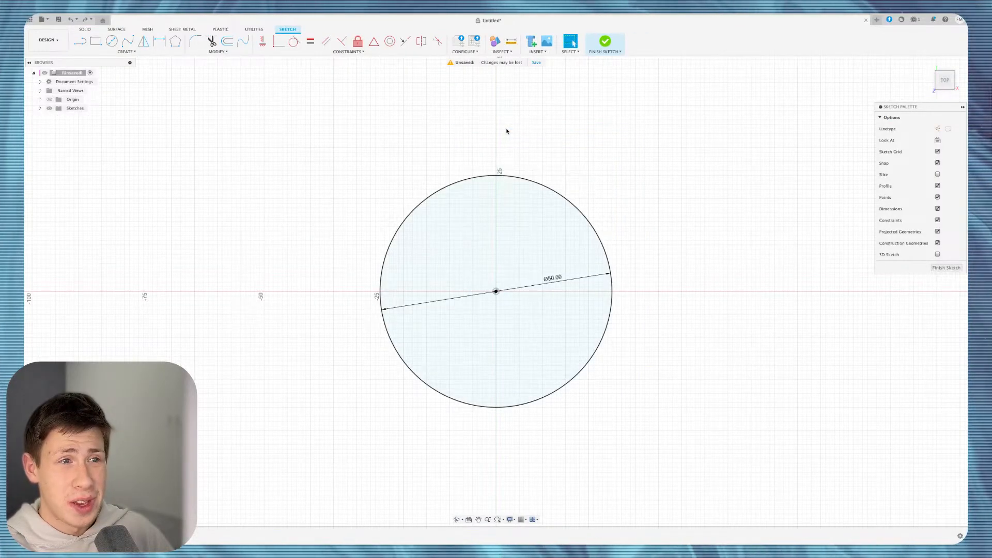
Undo the Ø50 circle to empty the sketch and browse the Create shape options.
key("super+z")
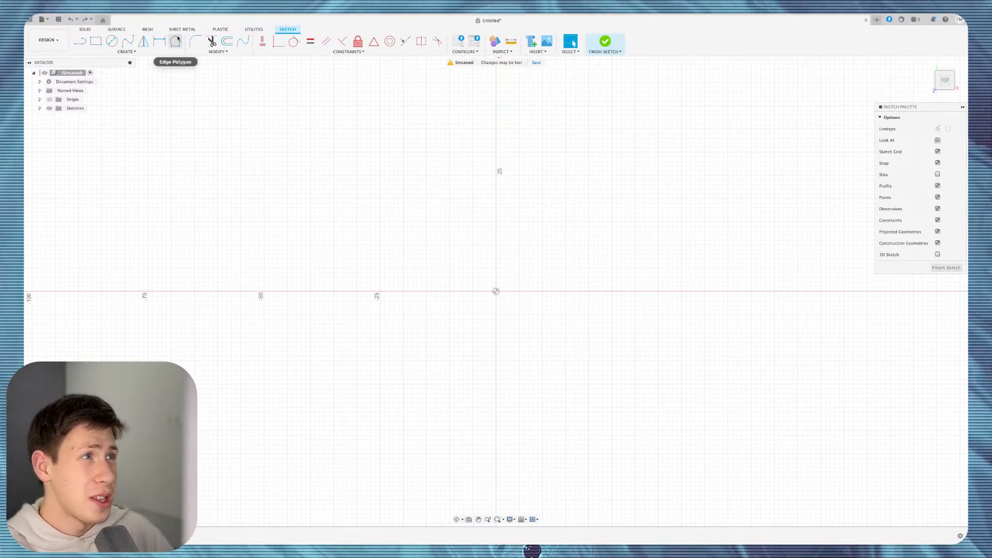
left_click(126, 51)
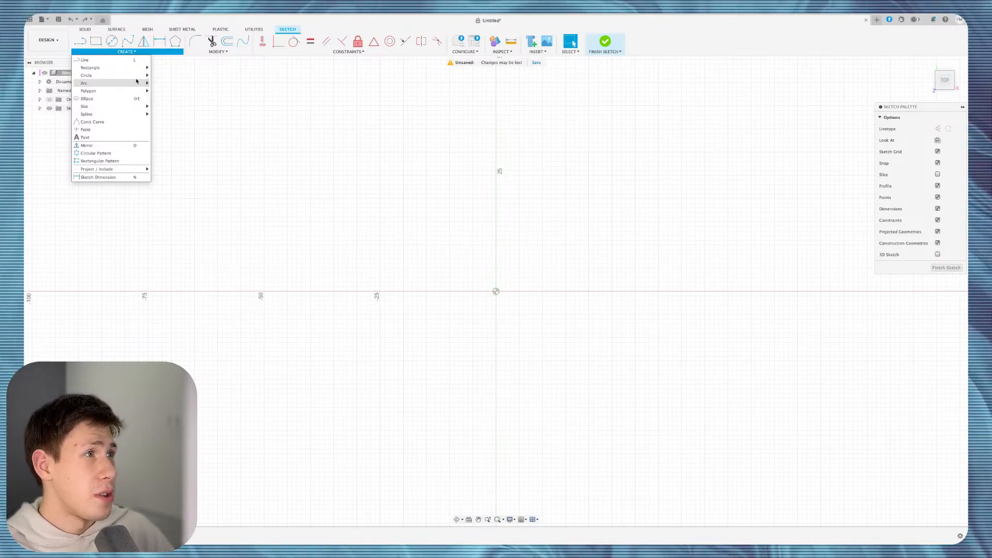
mouse_move(140, 75)
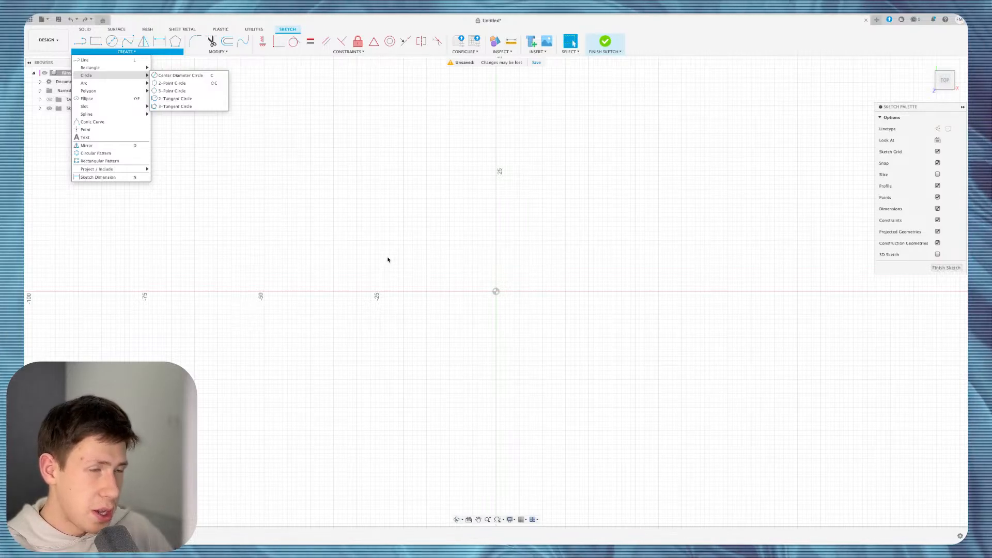
left_click(387, 221)
left_click(126, 52)
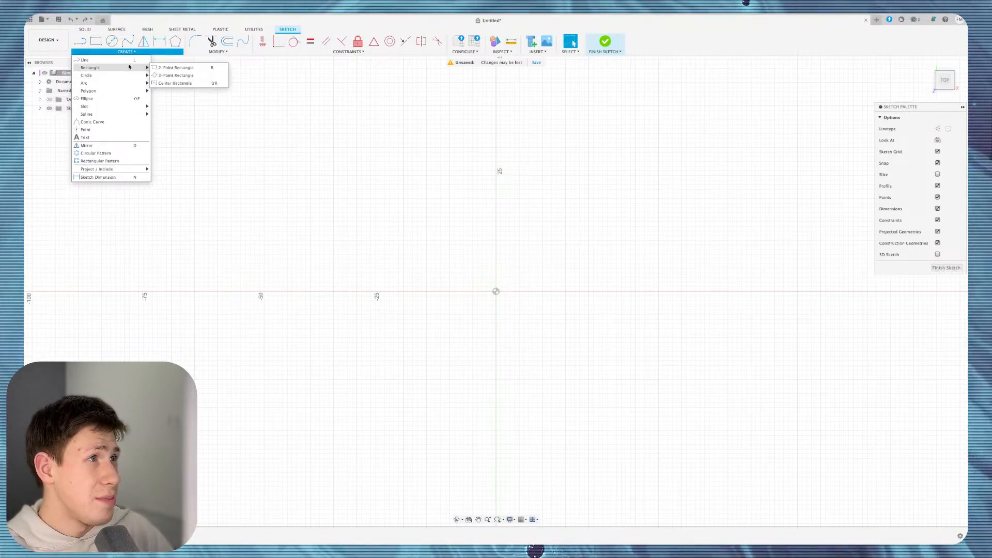
Draw a tilted 3-point rectangle left of the origin.
left_click(173, 75)
left_click(310, 203)
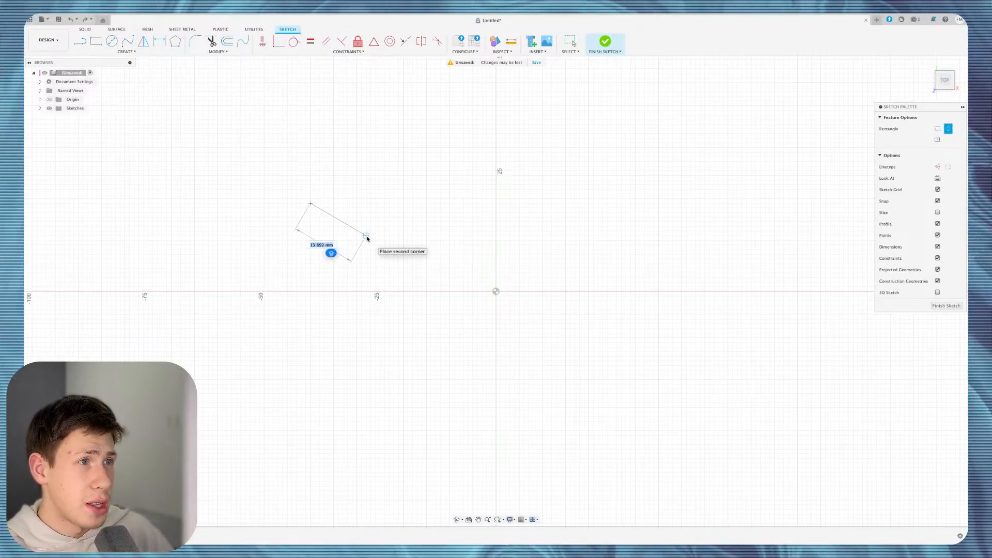
left_click(370, 235)
left_click(442, 102)
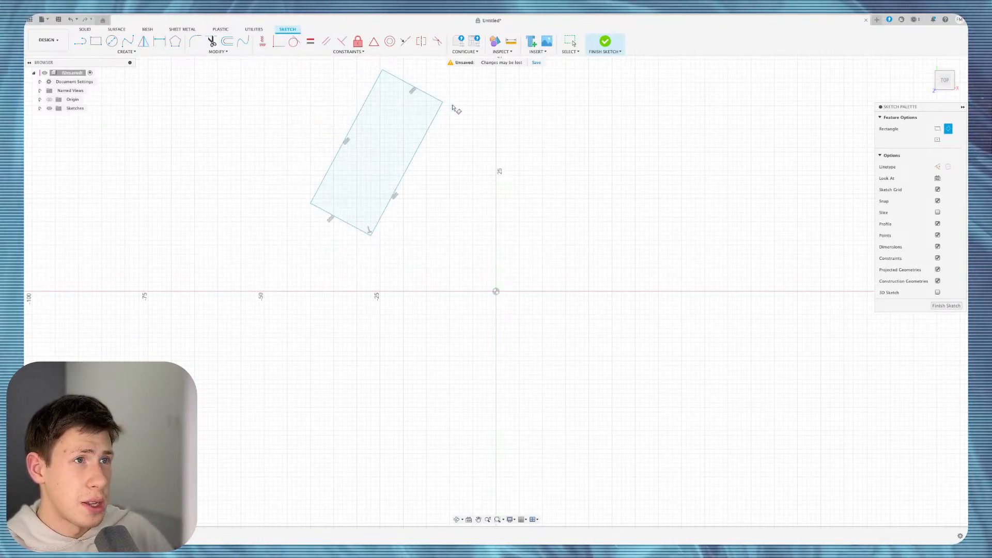
Add a level rectangle across the origin and a rotated square, finish, then undo finishing.
left_click(407, 300)
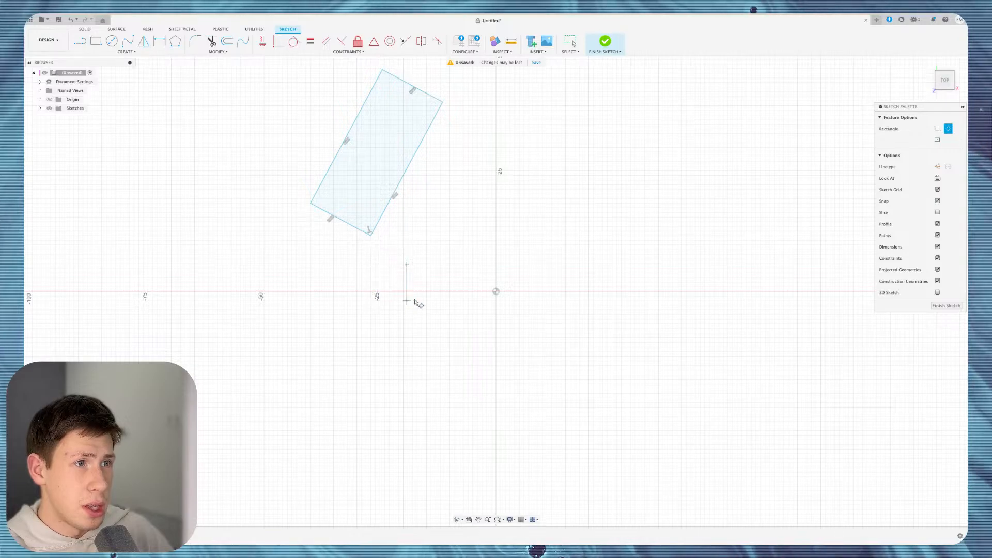
left_click(561, 299)
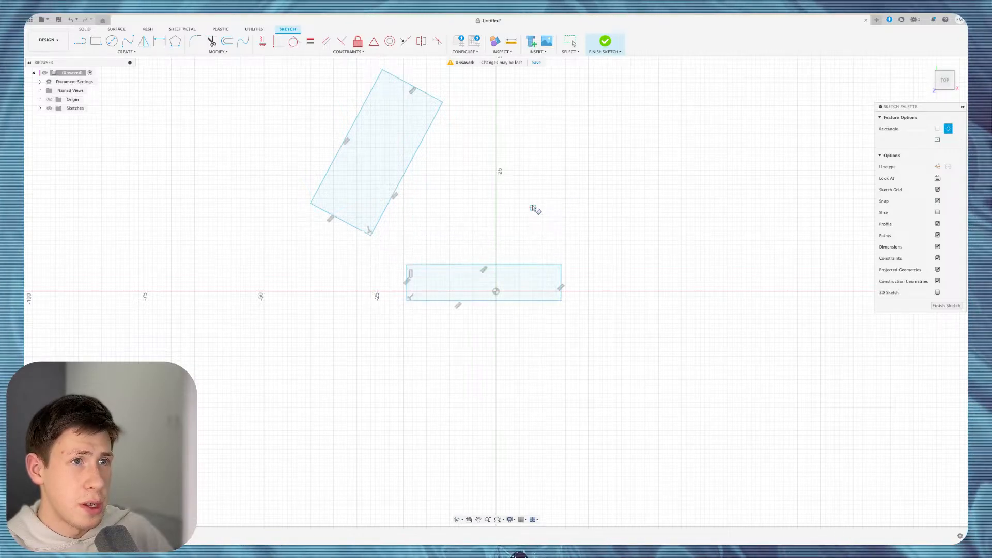
left_click(483, 145)
left_click(579, 241)
left_click(639, 162)
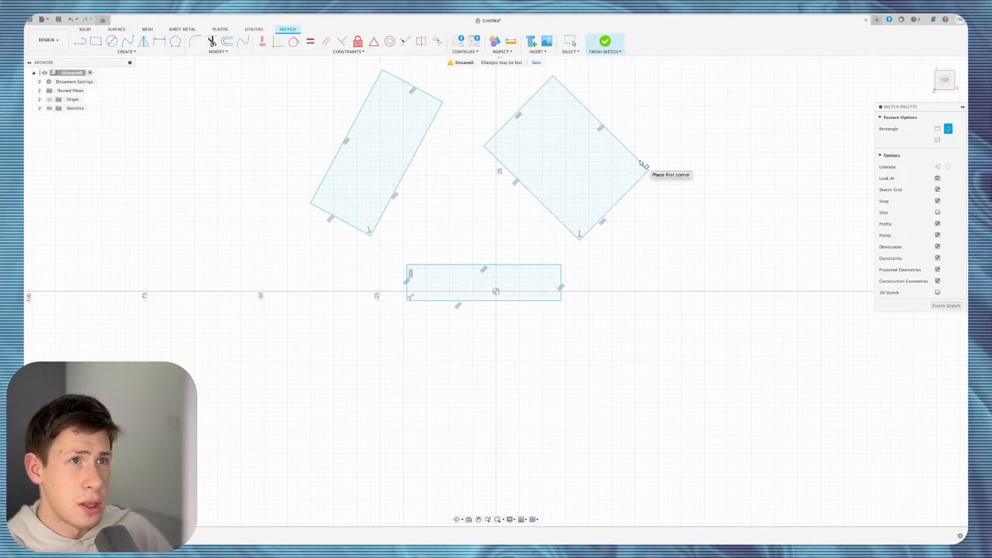
left_click(603, 42)
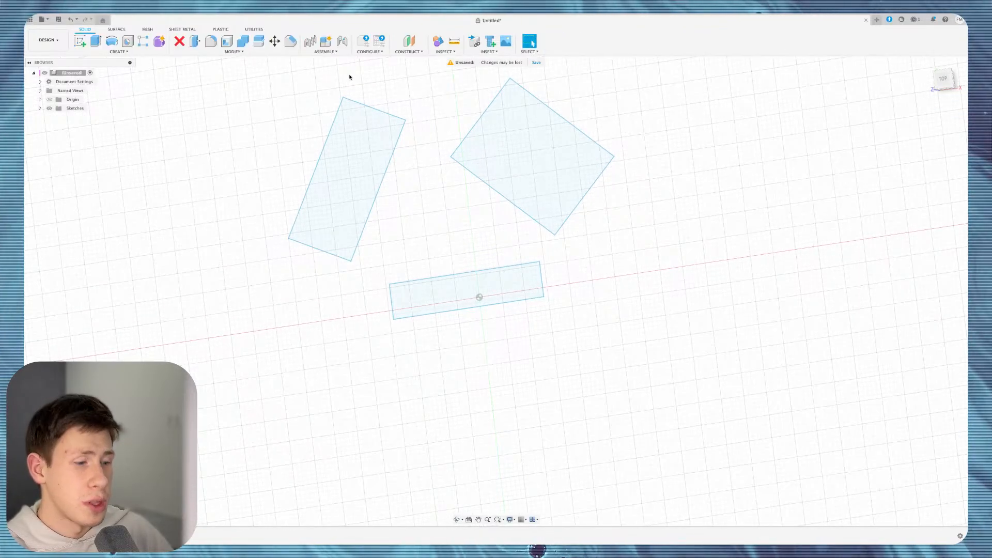
key("super+z")
Start a 3-tangent circle between the rectangles, then cancel it.
left_click(127, 52)
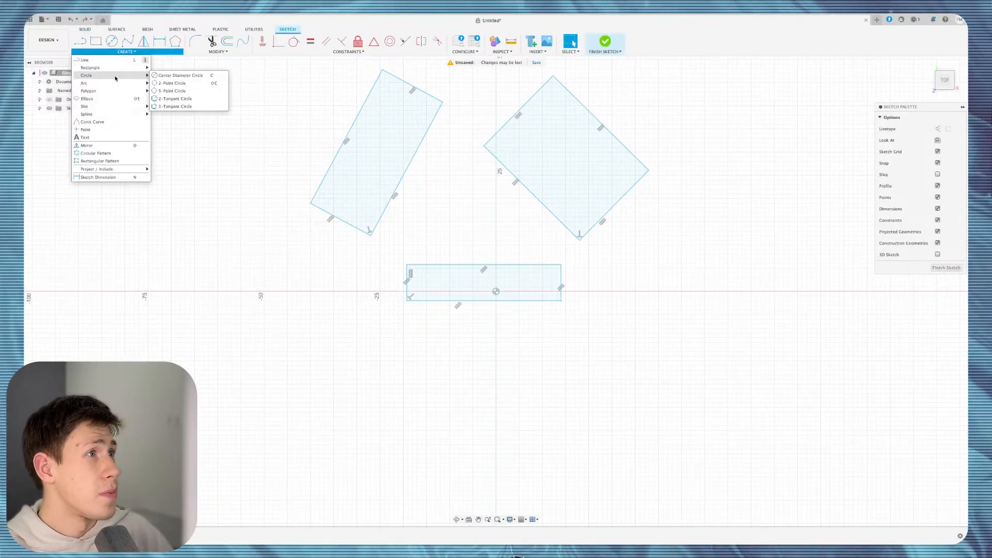
mouse_move(148, 74)
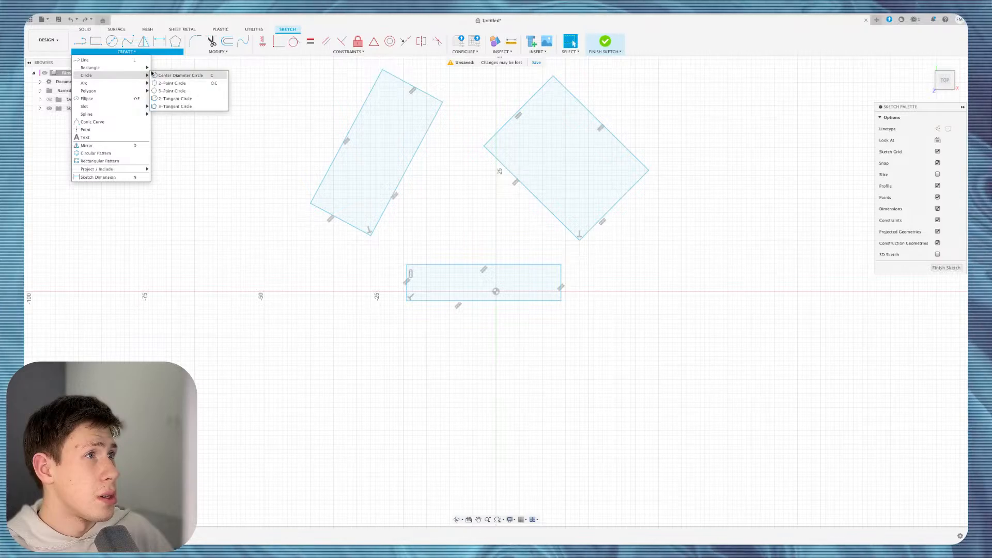
left_click(176, 106)
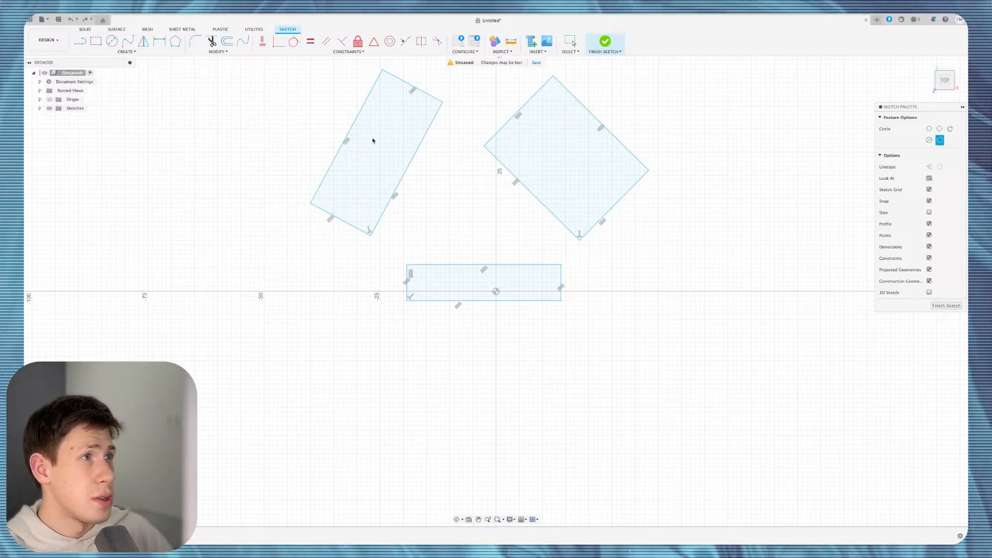
left_click(398, 193)
left_click(515, 180)
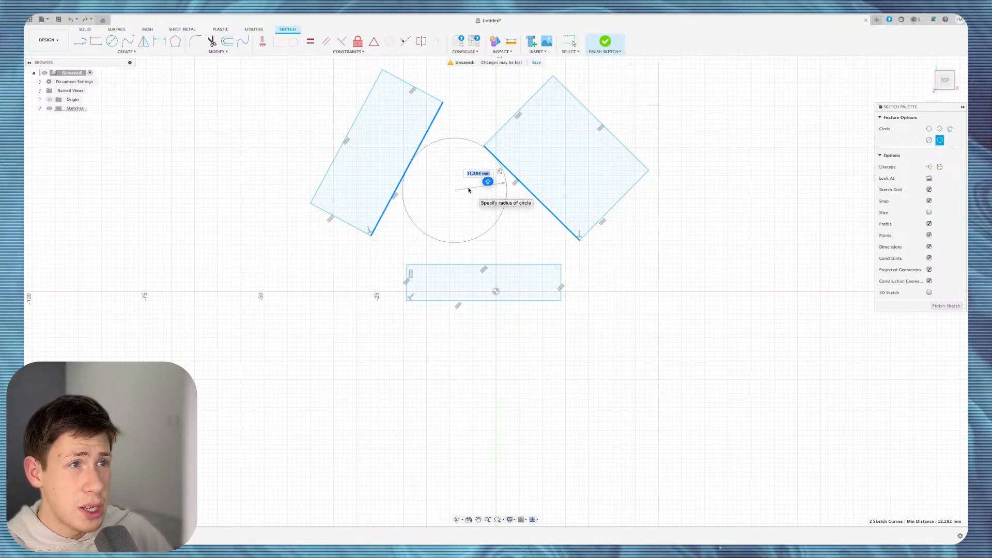
key("Escape")
Draw a 3-tangent circle touching the left rectangle, bottom rectangle and square, then undo them.
left_click(127, 52)
mouse_move(124, 78)
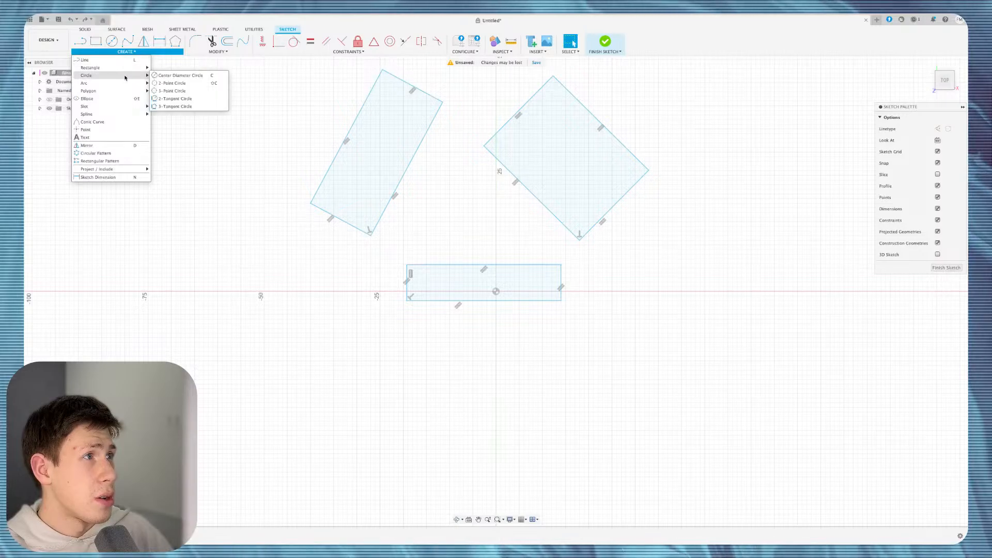
left_click(173, 91)
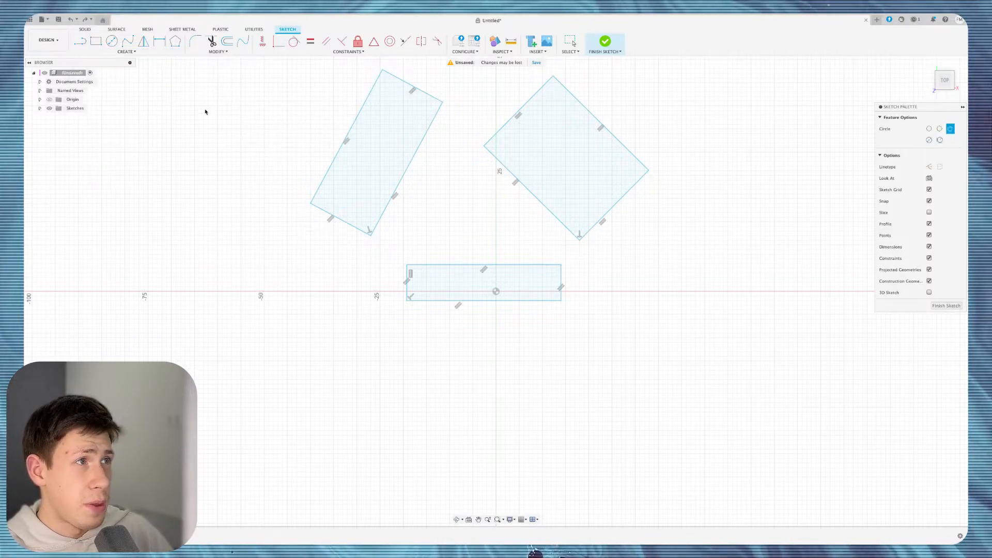
left_click(396, 192)
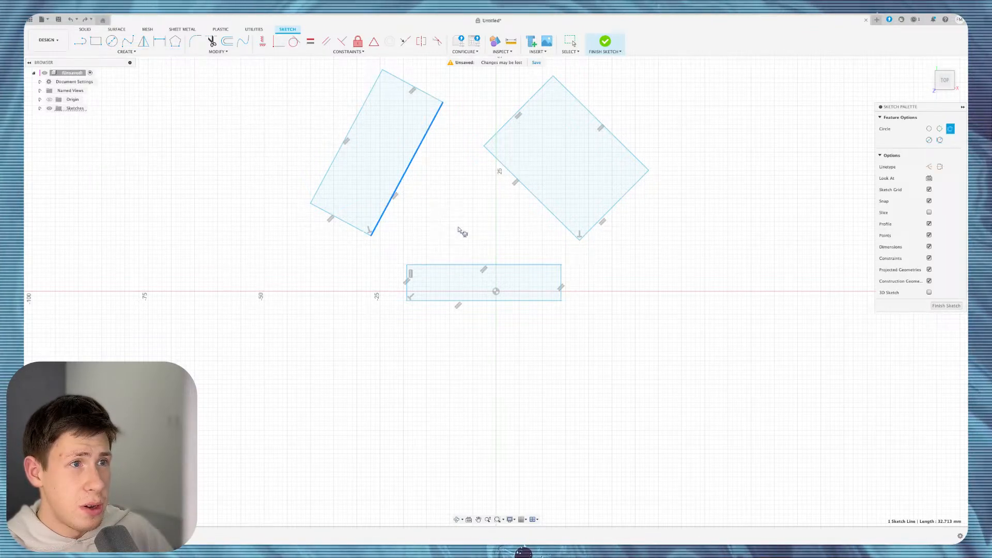
left_click(480, 265)
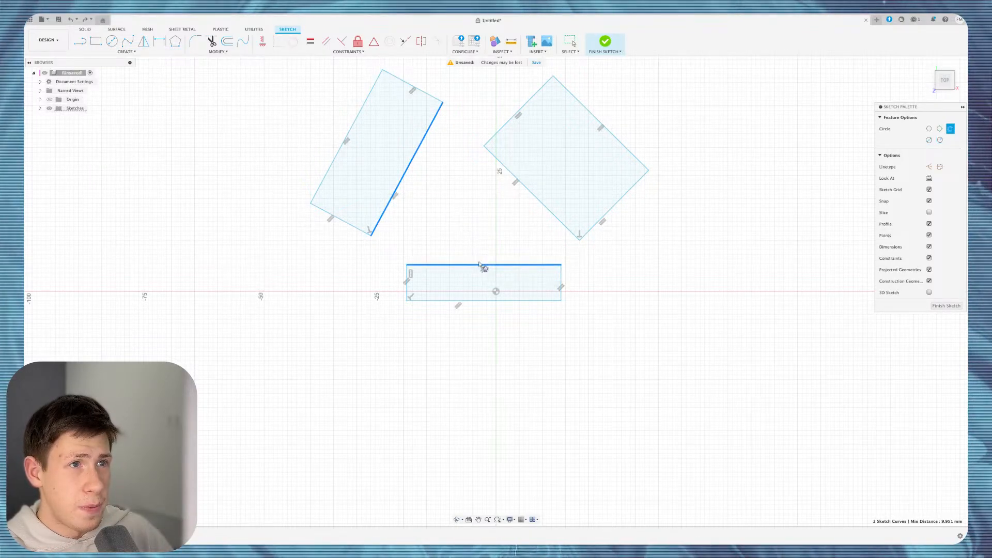
left_click(520, 185)
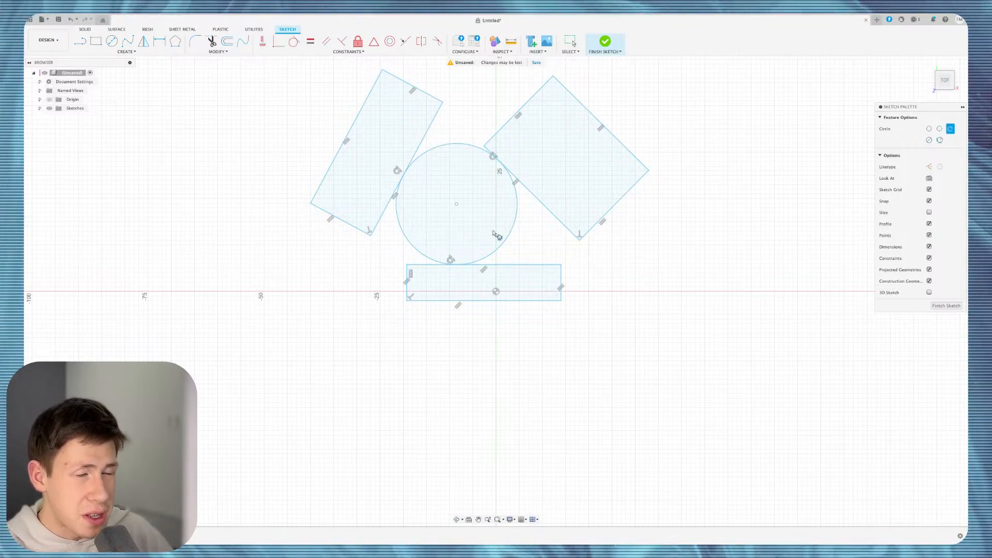
key("Escape")
key("ctrl+z")
key("ctrl+z")
key("ctrl+z")
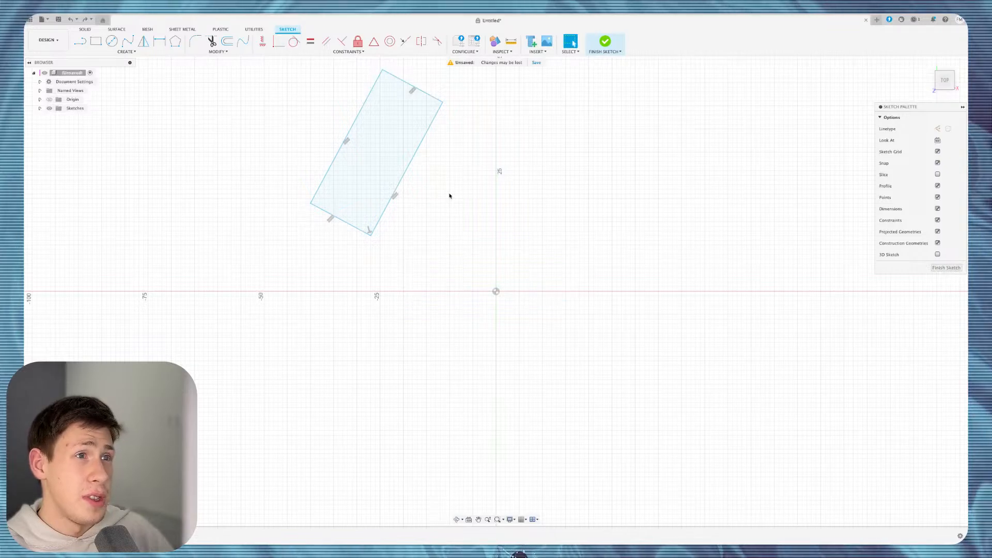
Undo the last tilted rectangle to empty the sketch, then pick 2-Point Rectangle.
key("ctrl+z")
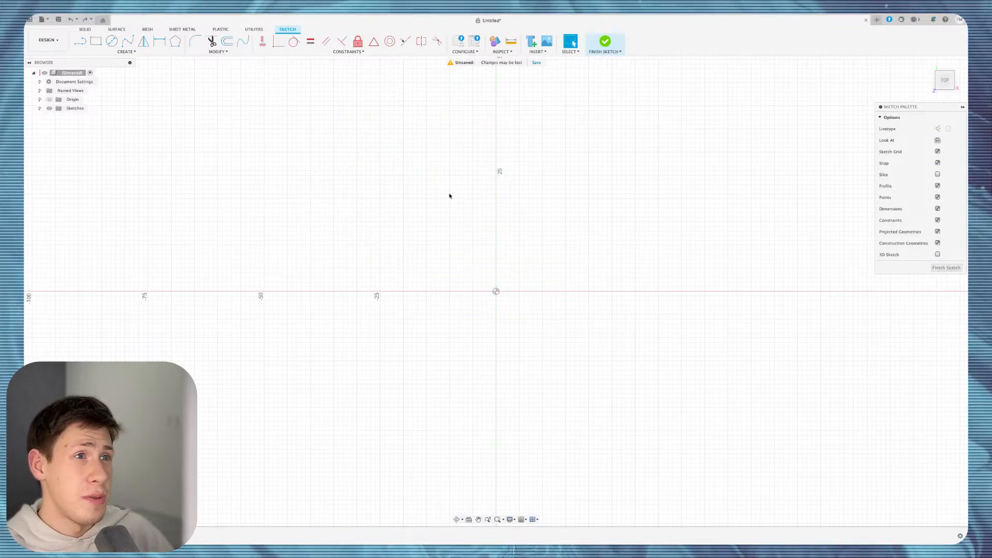
left_click(121, 52)
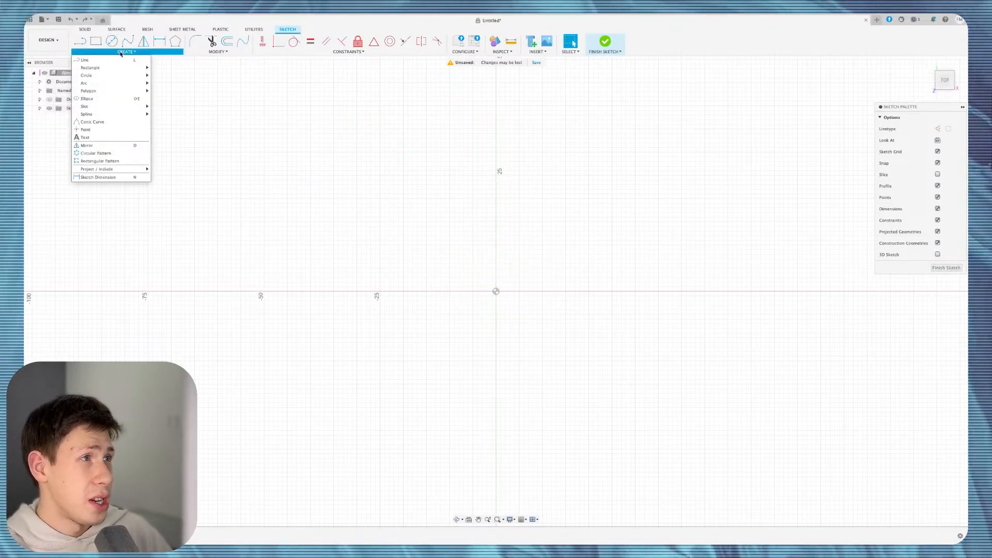
mouse_move(143, 76)
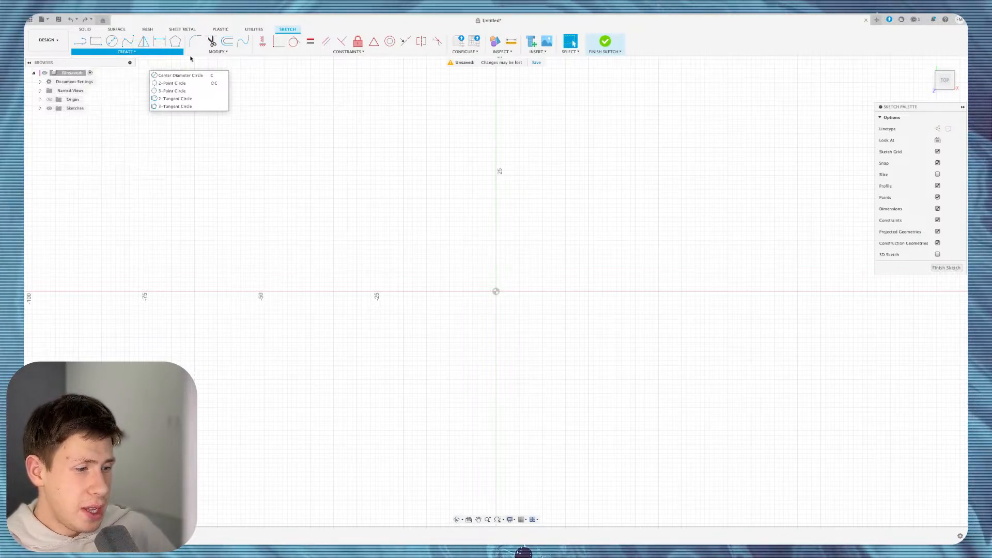
left_click(218, 51)
left_click(126, 52)
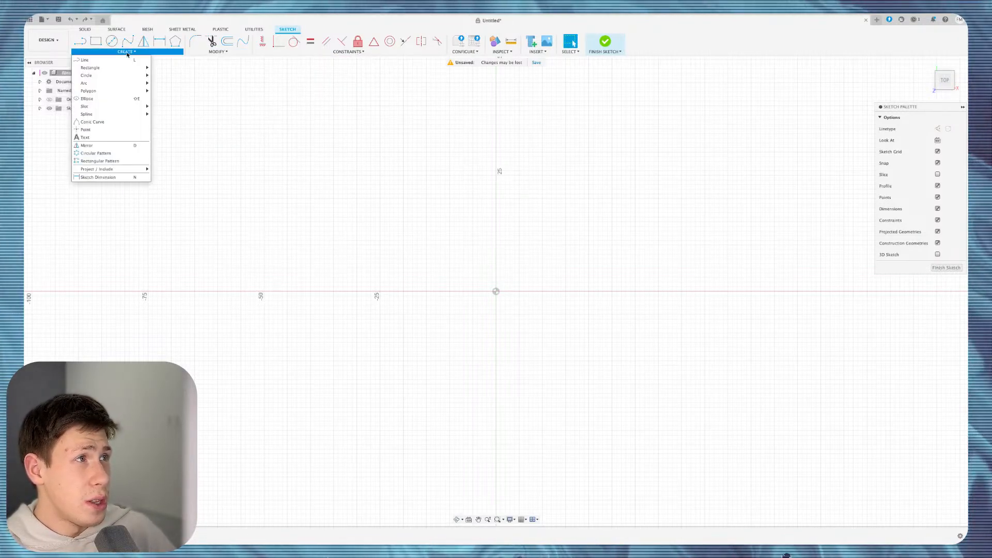
left_click(126, 52)
left_click(126, 52)
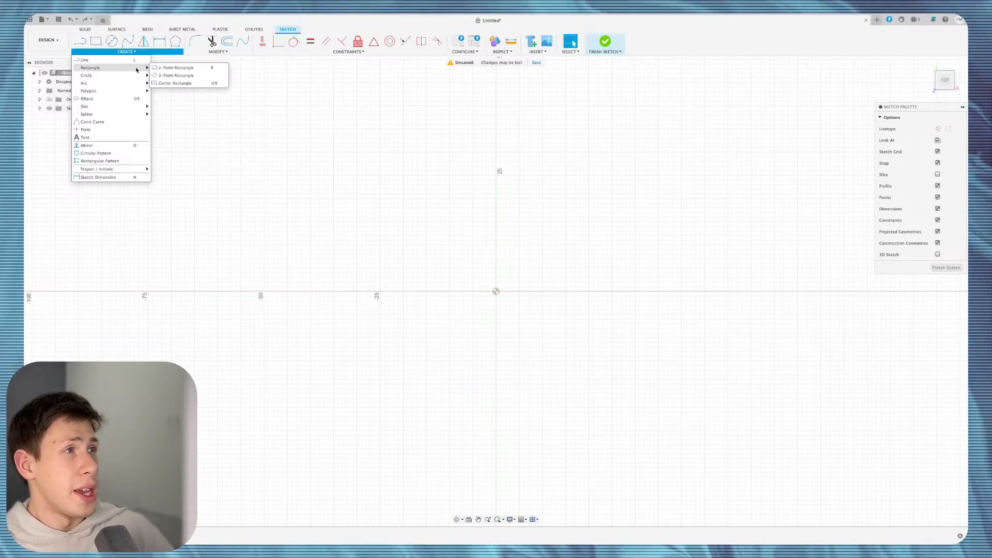
left_click(164, 67)
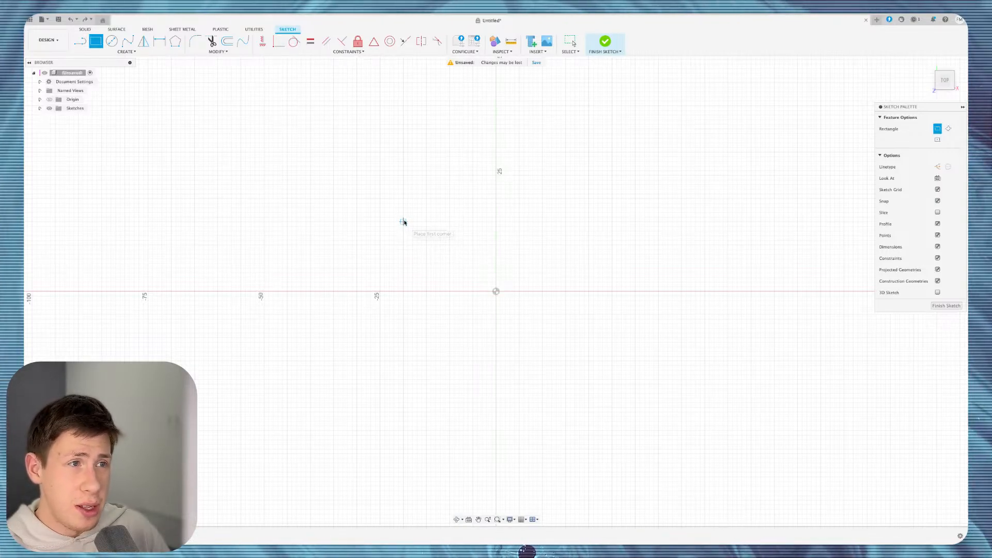
left_click(362, 170)
left_click(557, 273)
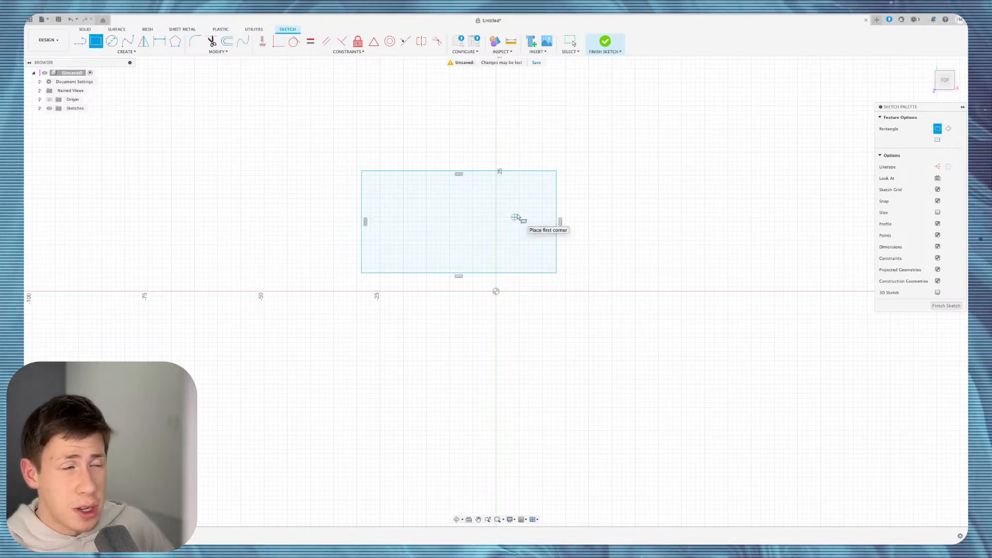
left_click(472, 190)
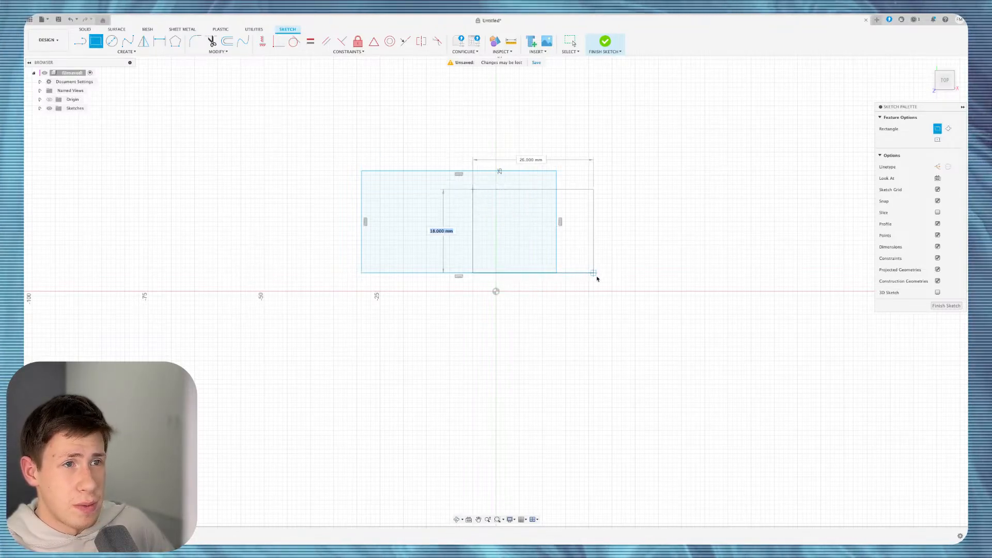
left_click(602, 278)
left_click(531, 233)
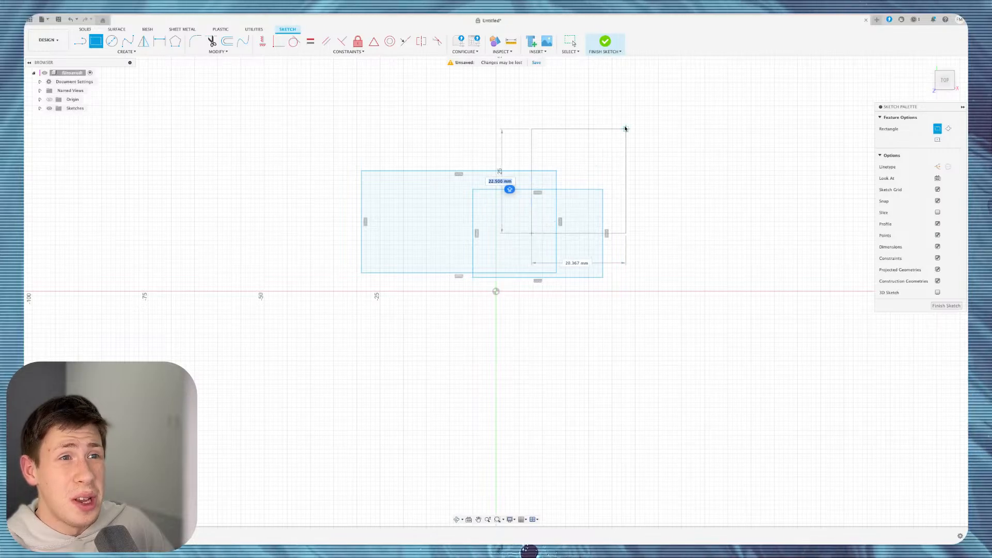
left_click(625, 129)
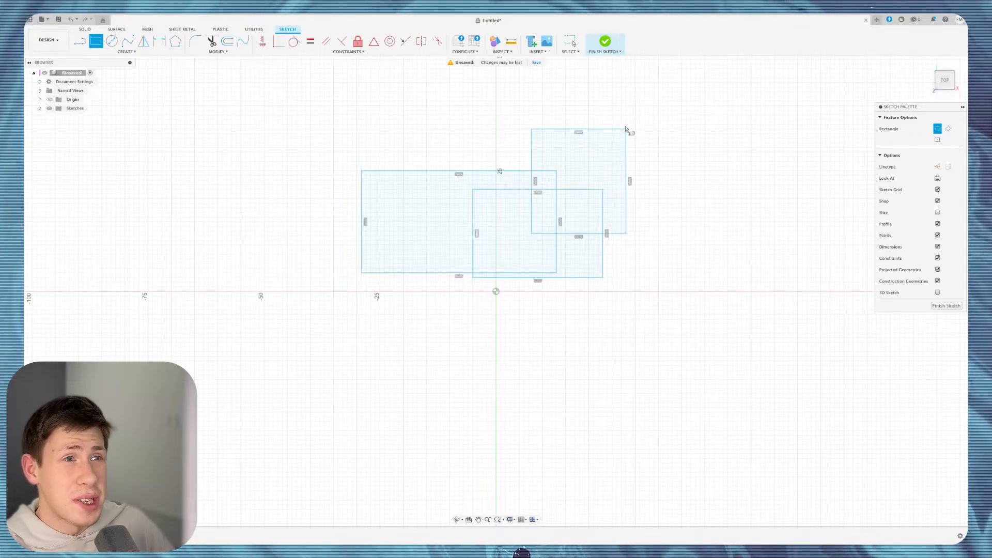
key("Escape")
key("super+z")
key("super+z")
key("super+z")
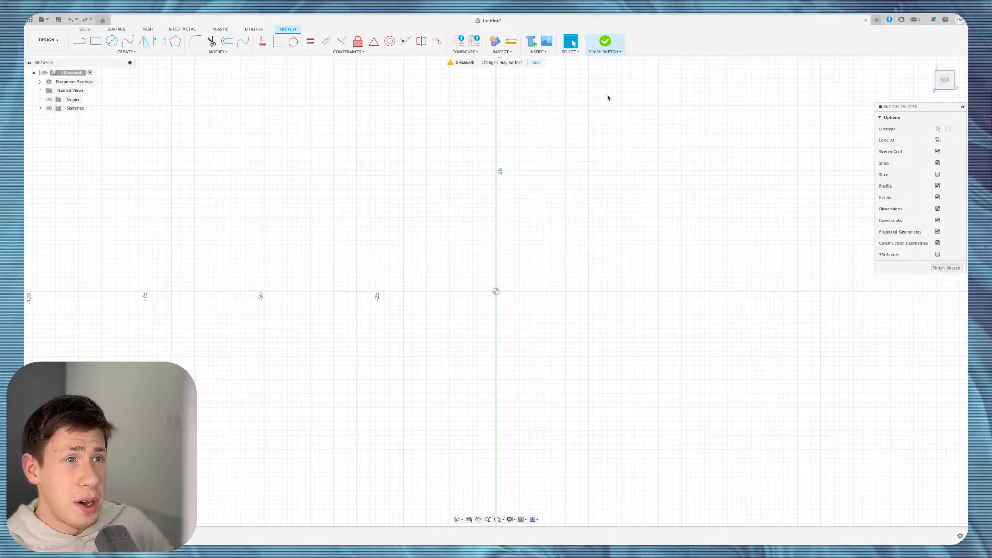
Draw a rotated 3-point rectangle starting at the origin, angled up and right.
left_click(125, 51)
mouse_move(129, 68)
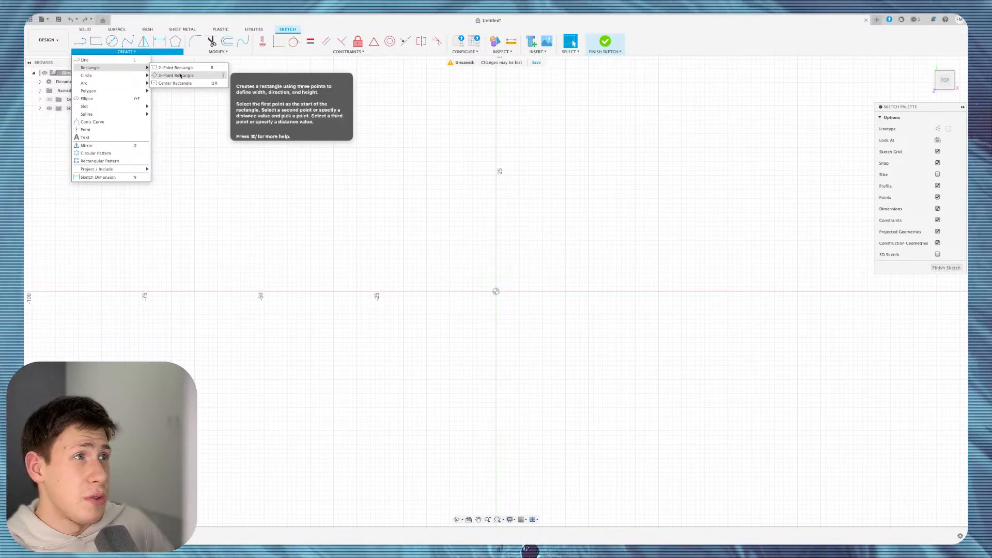
left_click(173, 68)
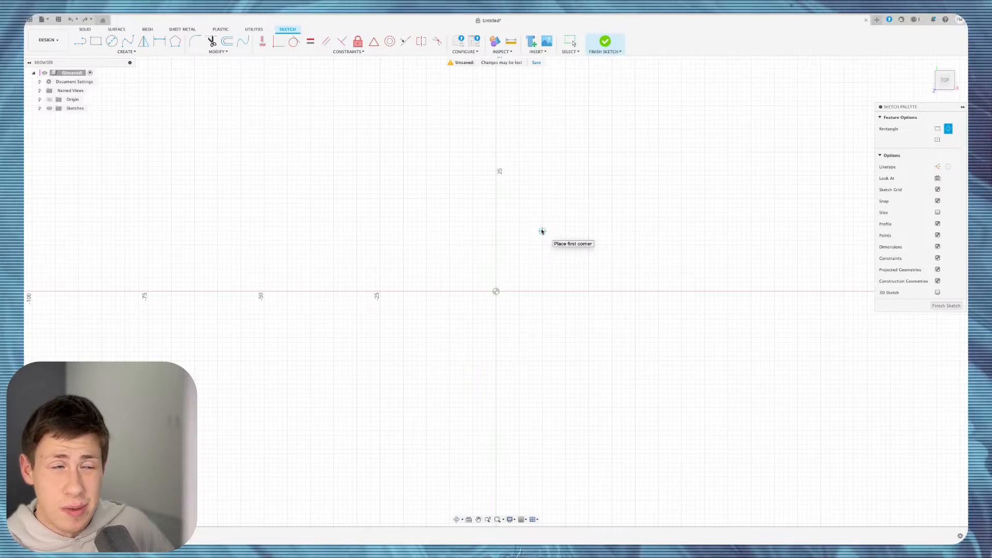
left_click(495, 292)
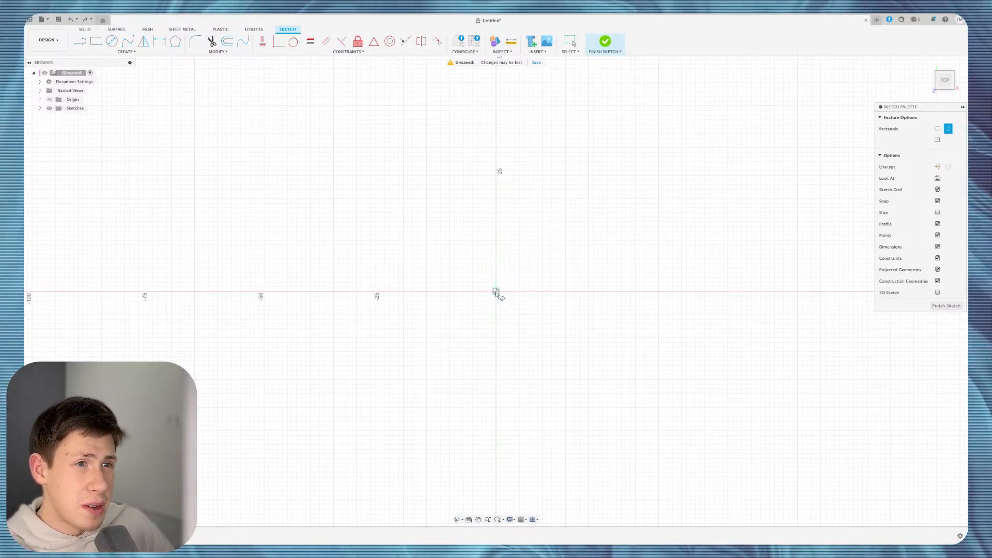
left_click(579, 194)
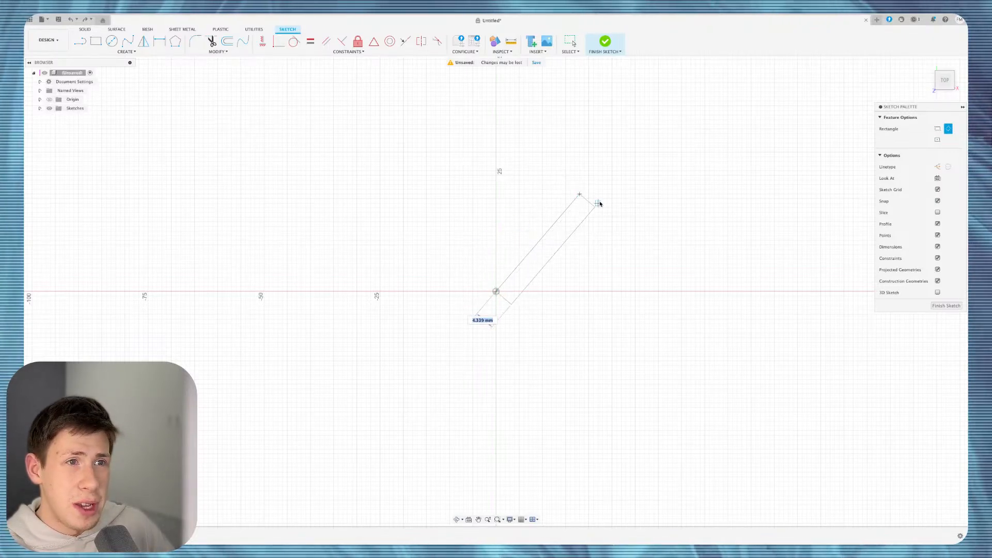
left_click(615, 224)
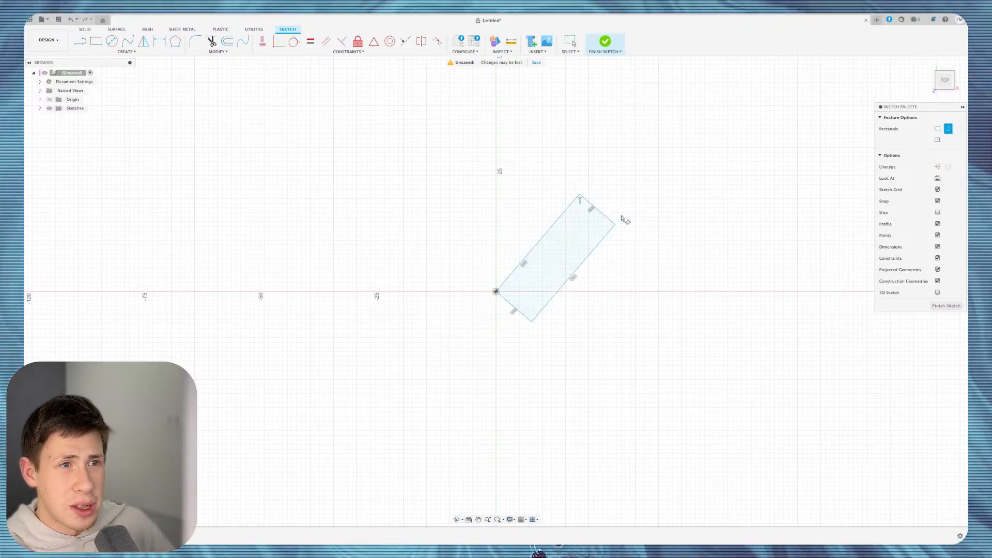
Add a second tilted 3-point rectangle, then undo both rectangles.
left_click(513, 252)
left_click(513, 209)
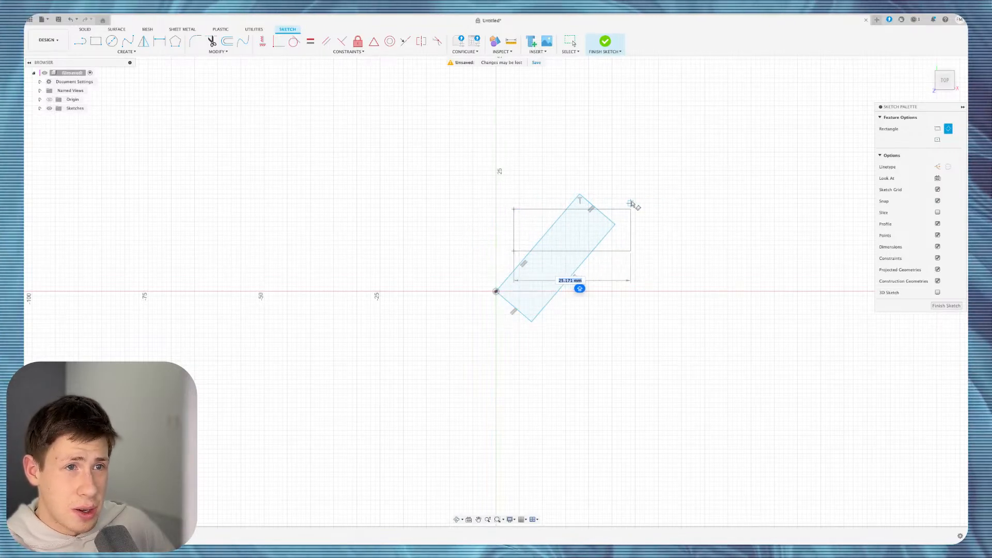
left_click(631, 203)
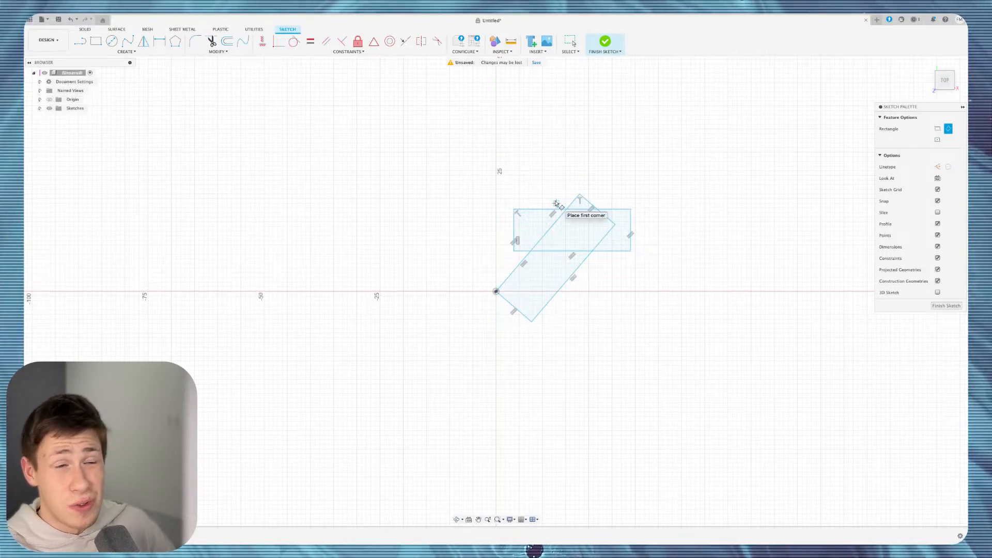
key("Escape")
key("super+z")
key("super+z")
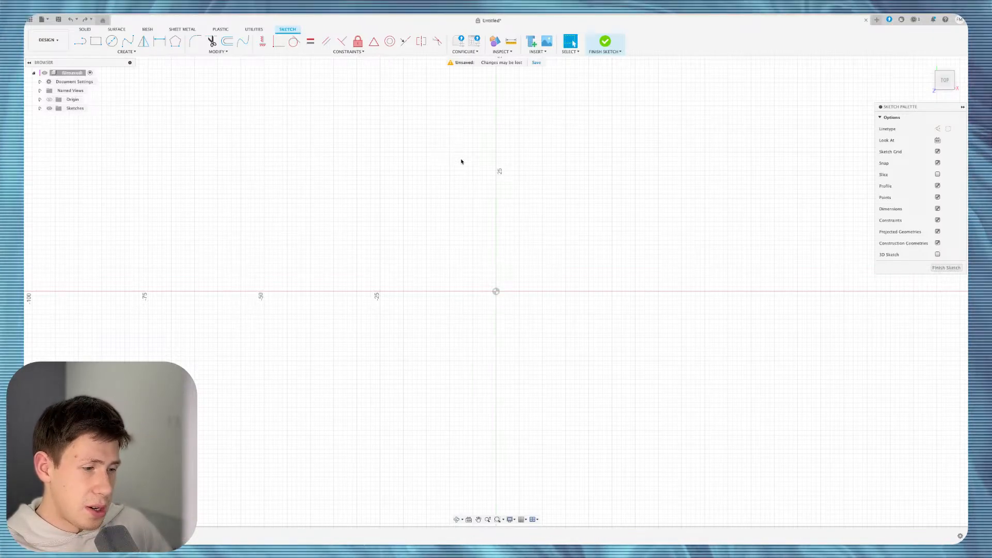
key("r")
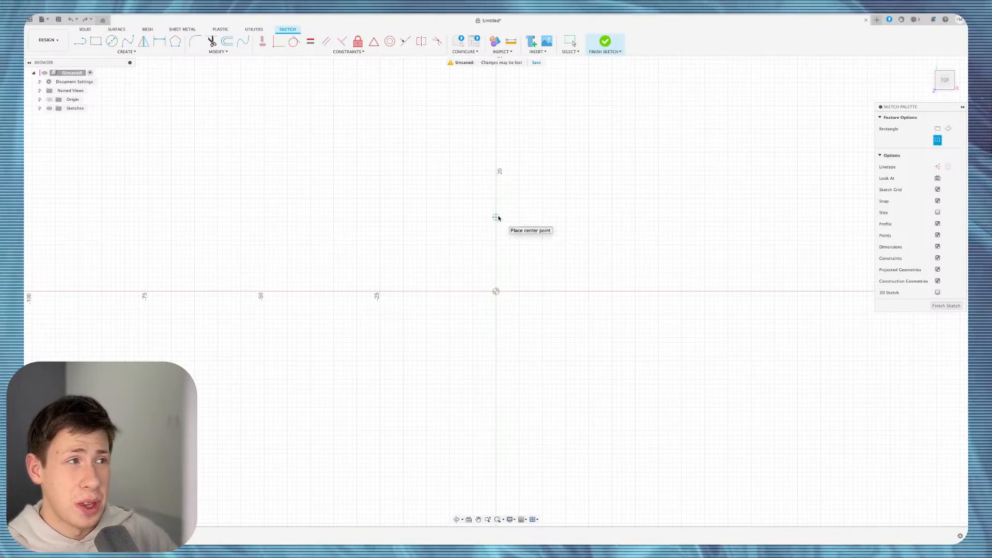
left_click(128, 51)
mouse_move(143, 67)
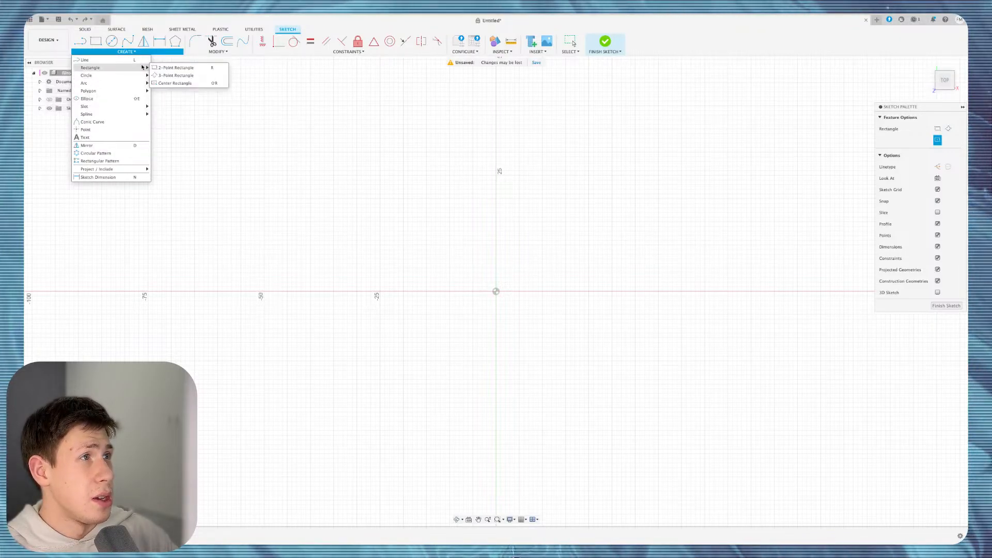
left_click(208, 84)
left_click(496, 292)
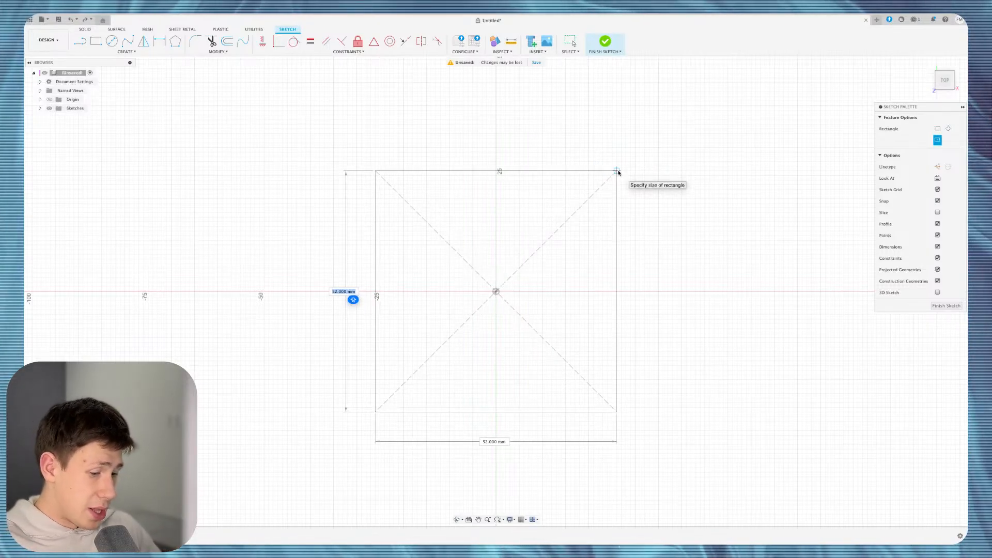
key("Escape")
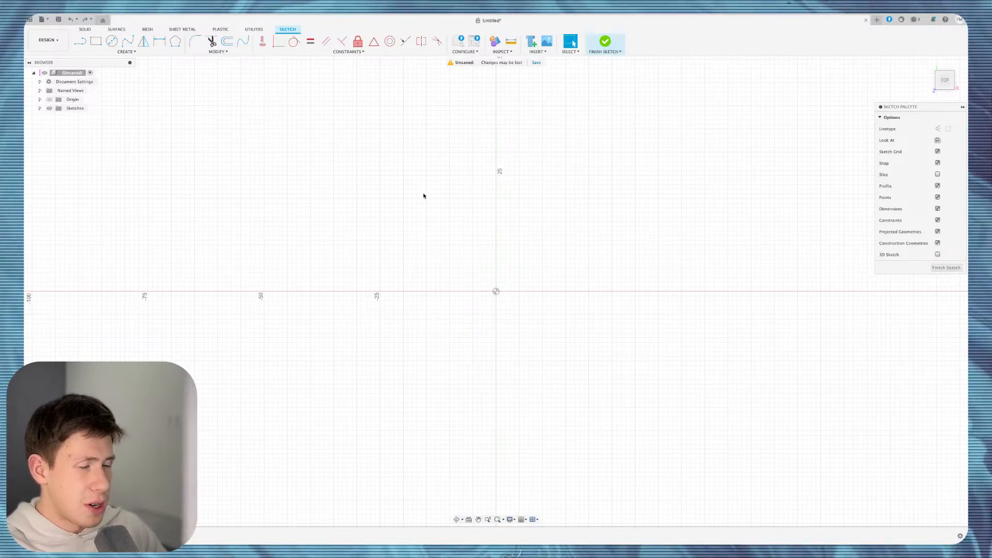
key("c")
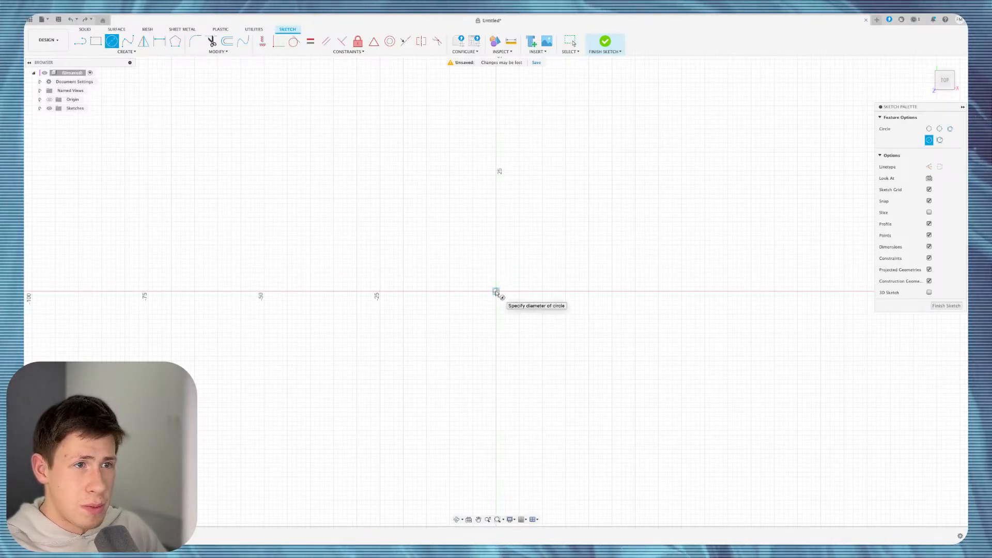
Draw four overlapping center-diameter circles: one on the origin, the last centred on an intersection.
left_click(496, 291)
left_click(571, 328)
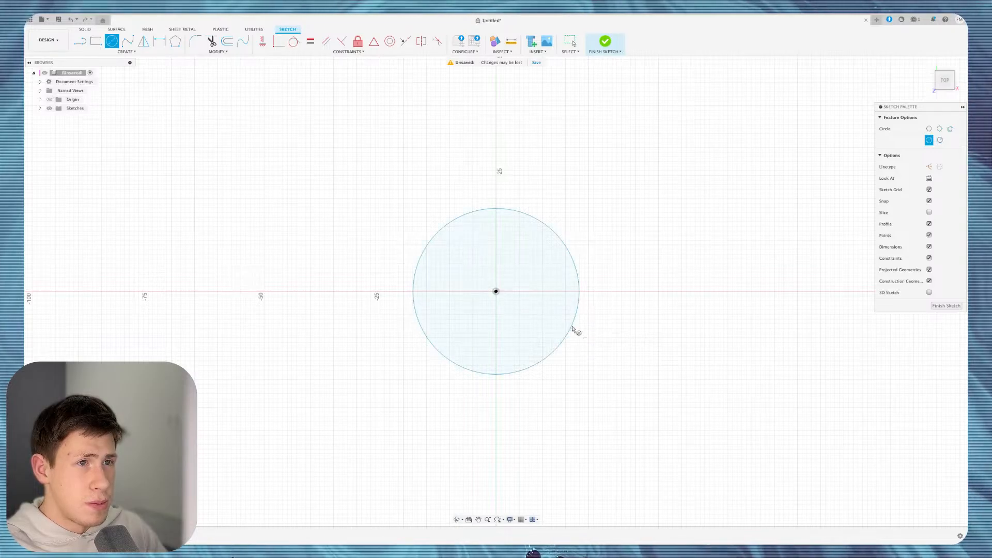
left_click(468, 184)
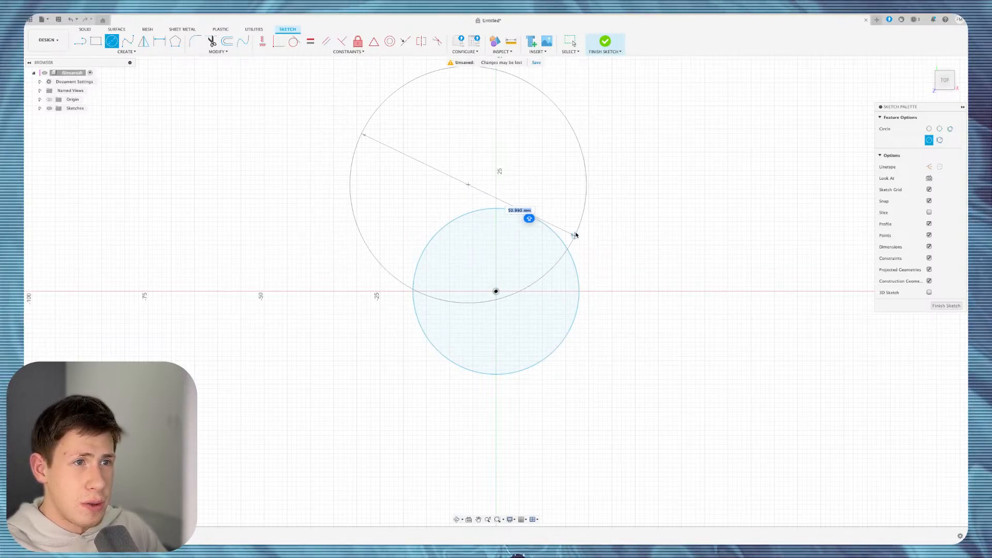
left_click(568, 228)
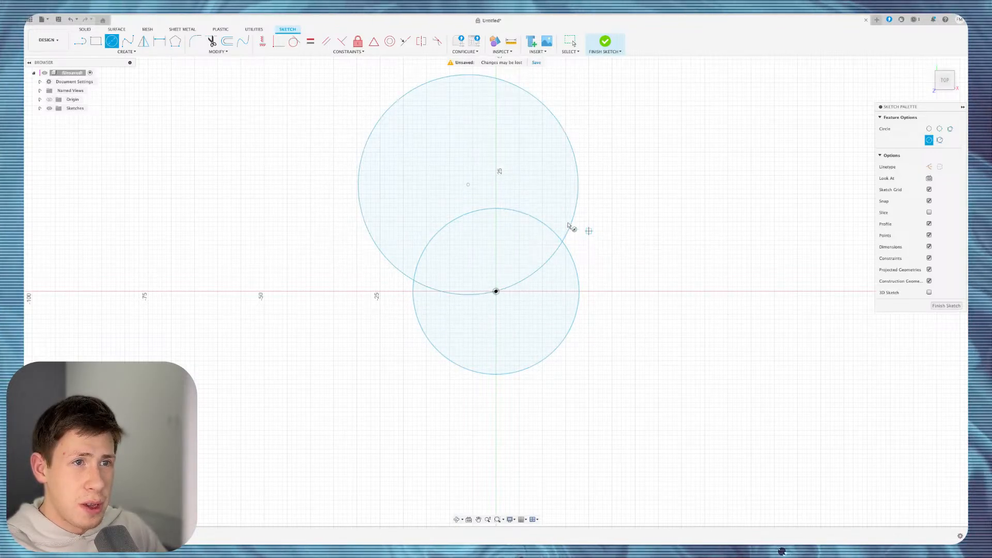
left_click(510, 184)
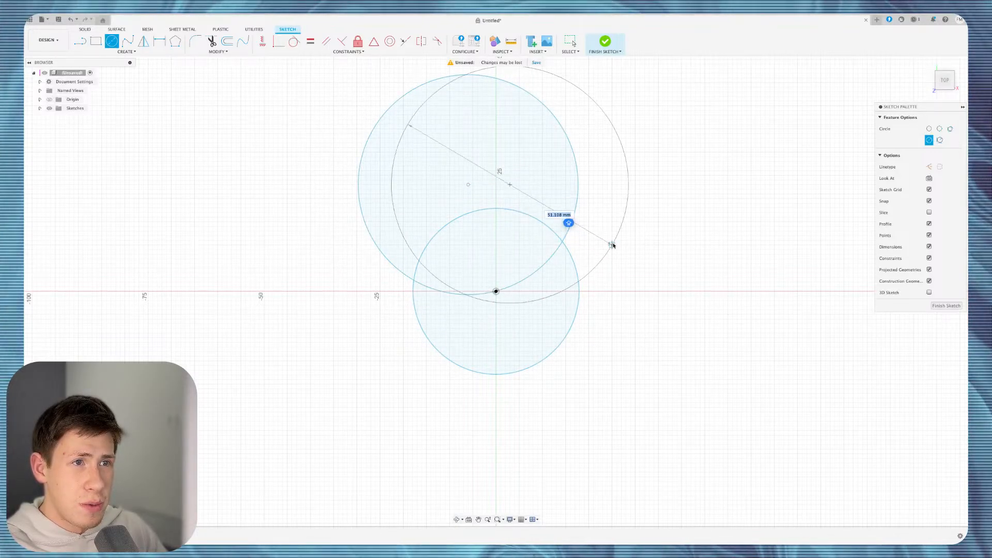
left_click(579, 239)
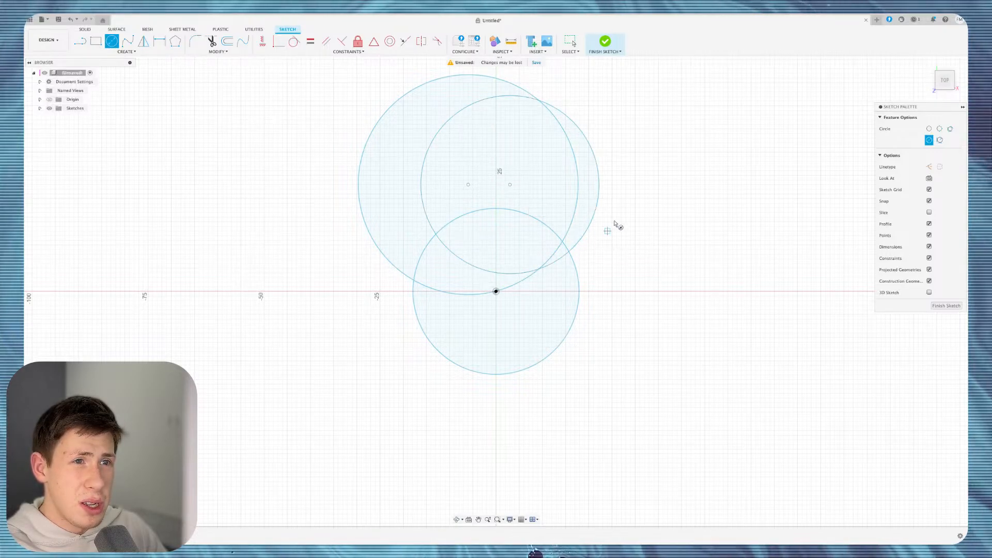
left_click(562, 241)
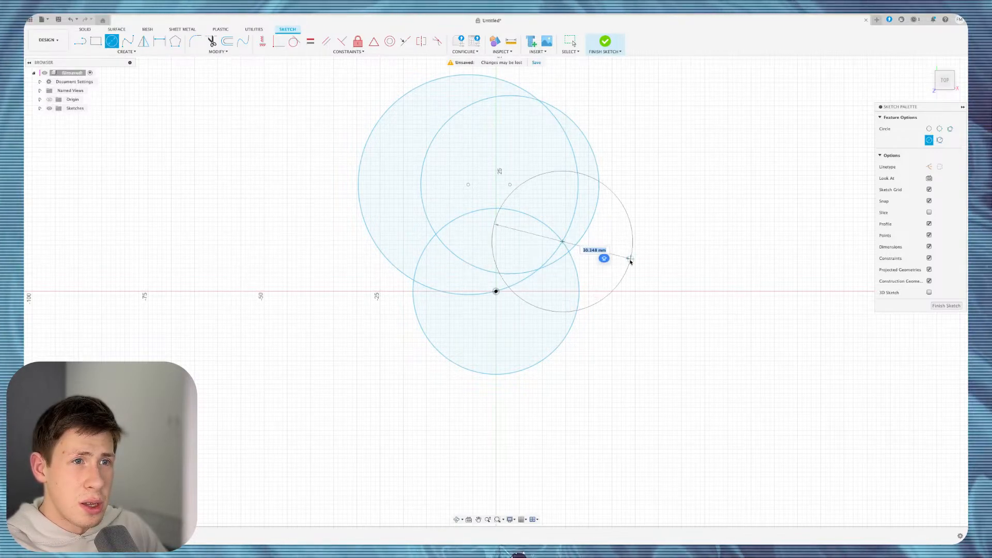
left_click(635, 264)
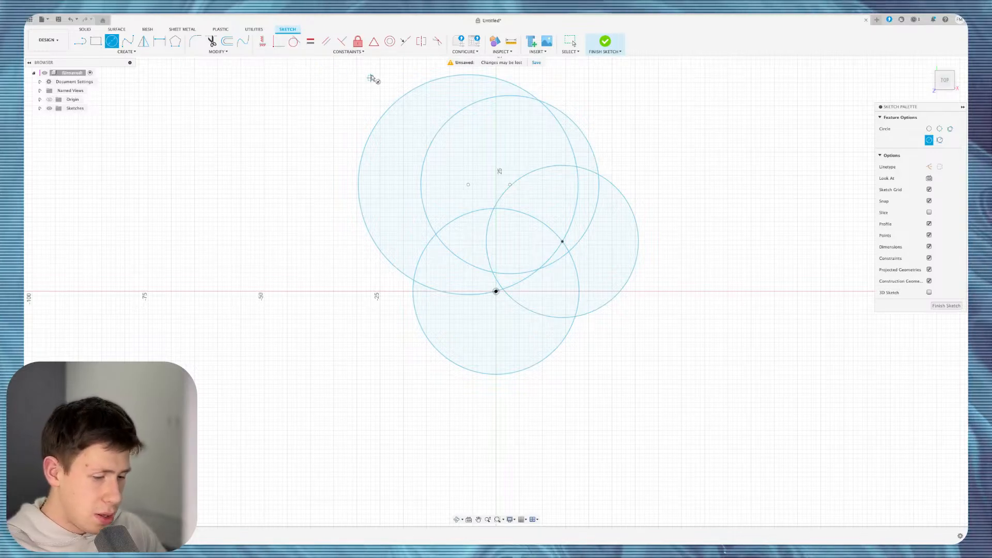
Trim away all interior arcs of the four circles, including the last small segment.
key("t")
mouse_move(424, 135)
left_mouse_down()
mouse_move(470, 130)
mouse_move(460, 296)
mouse_move(435, 222)
mouse_move(431, 258)
mouse_move(417, 246)
left_mouse_up()
mouse_move(493, 256)
left_mouse_down()
mouse_move(531, 289)
mouse_move(555, 179)
mouse_move(561, 217)
mouse_move(603, 237)
mouse_move(571, 144)
left_mouse_up()
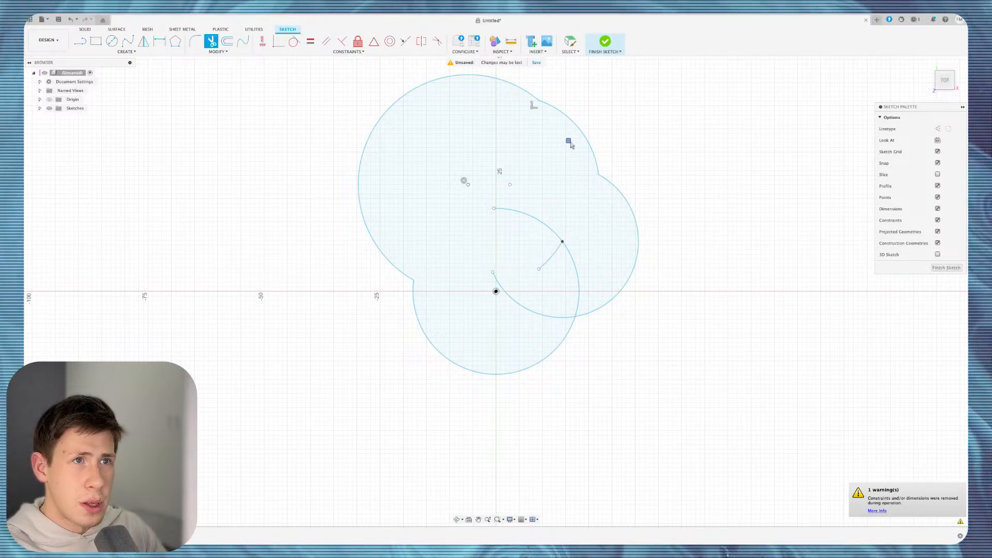
mouse_move(529, 268)
left_mouse_down()
mouse_move(506, 332)
mouse_move(572, 267)
left_mouse_up()
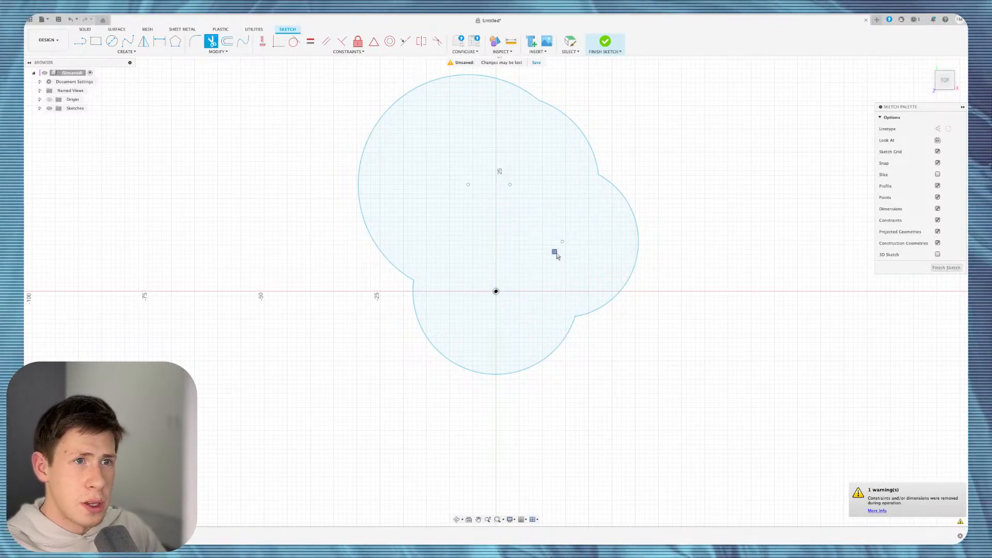
left_click(556, 254)
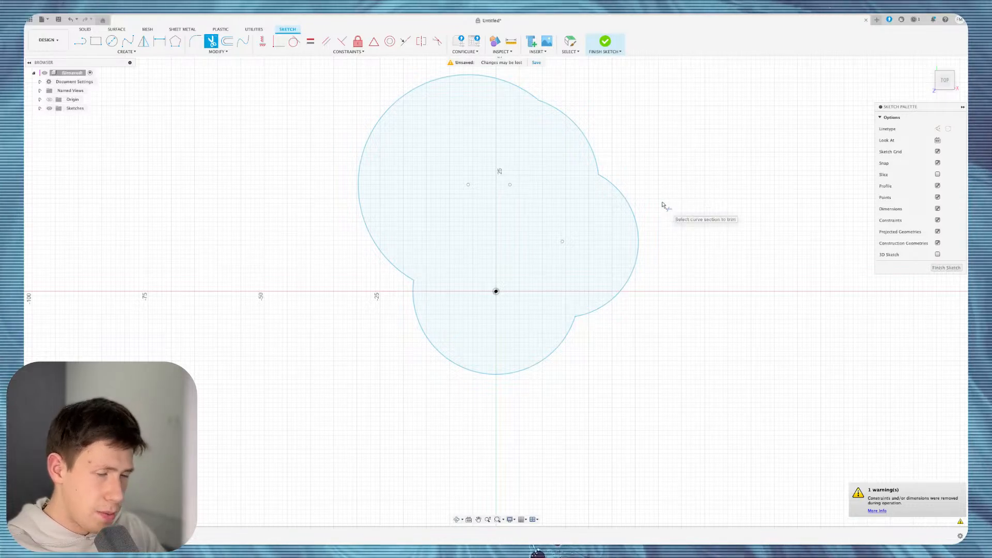
Offset the lobed outline chain three times, at 1 mm, 0.8 mm and 0.4 mm.
key("o")
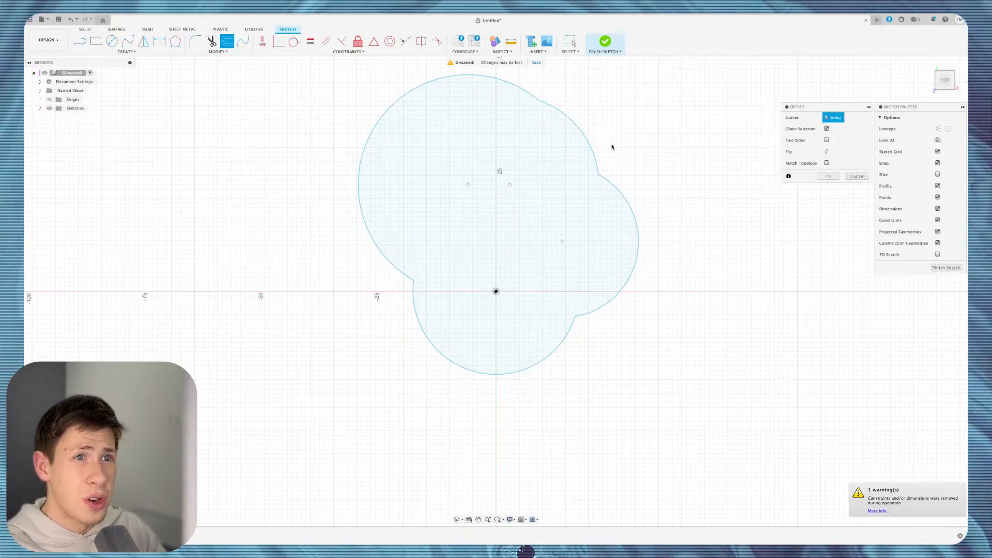
left_click(615, 186)
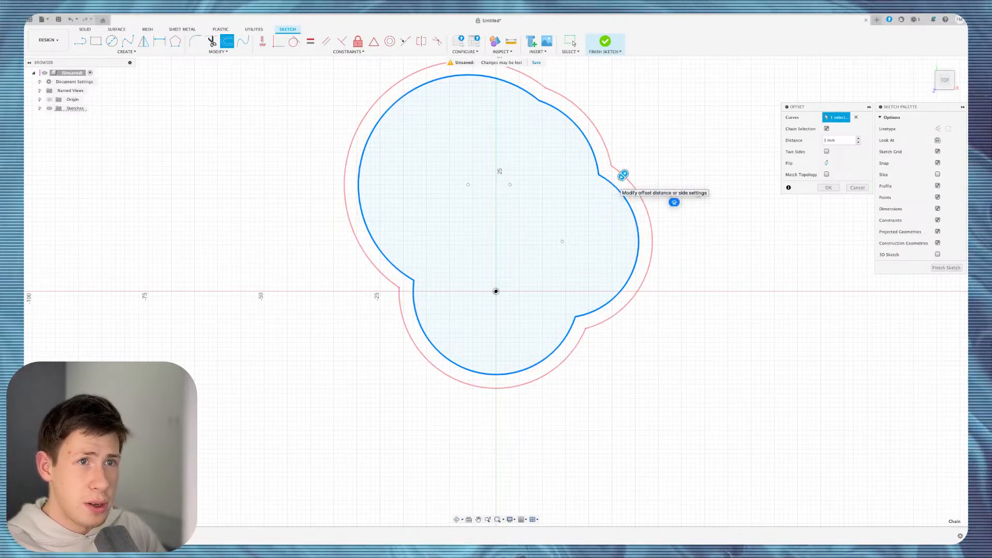
left_click_drag(623, 175, 605, 181)
key("Return")
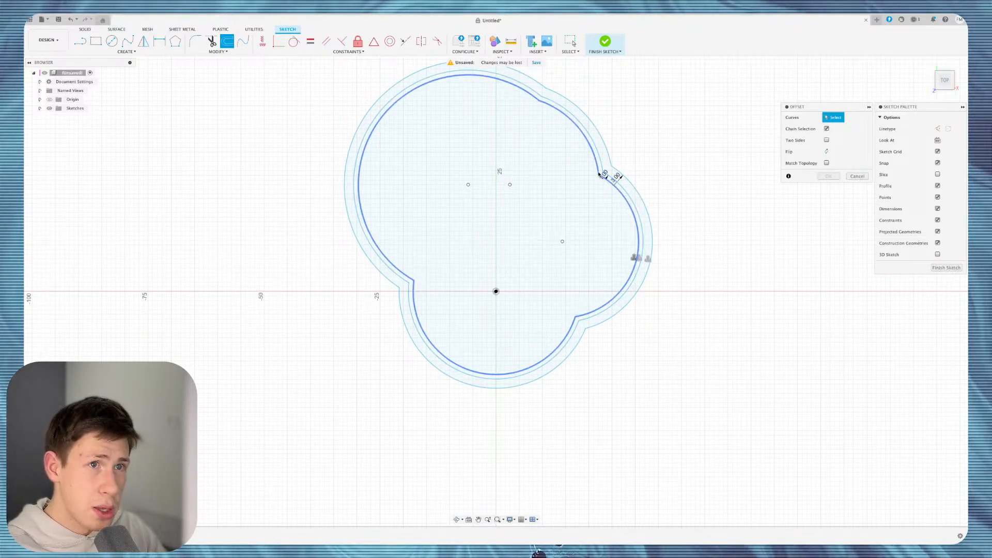
left_click(599, 170)
type("0.8")
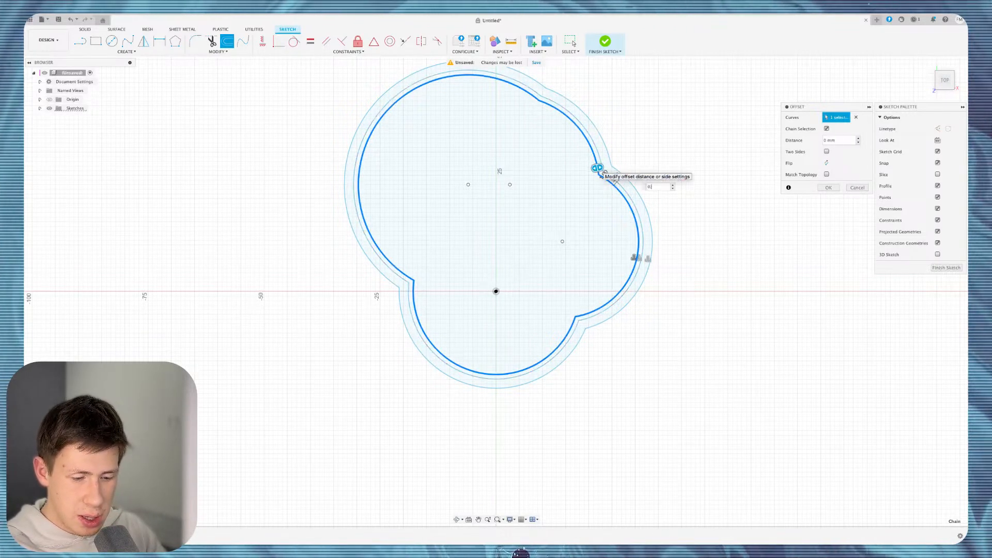
key("Return")
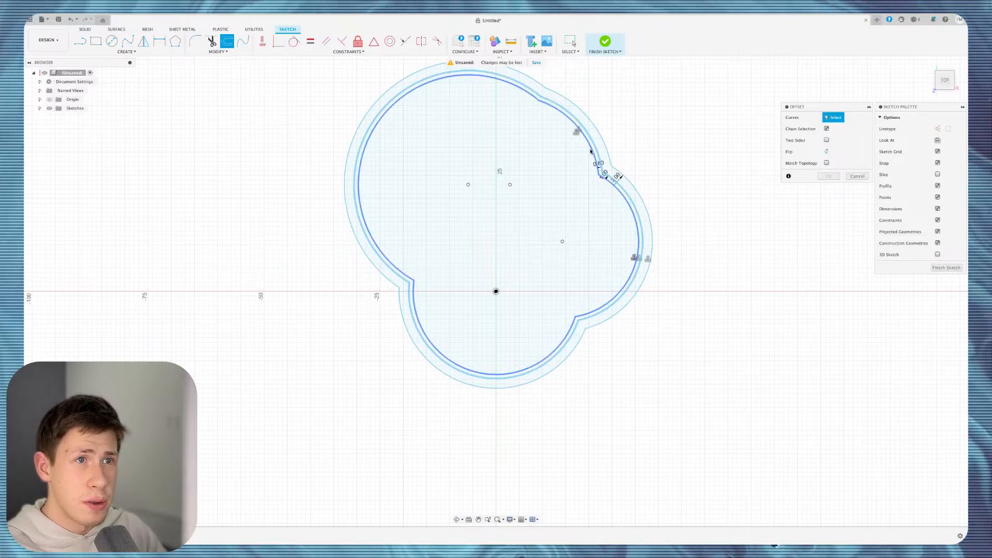
left_click(591, 150)
type("0")
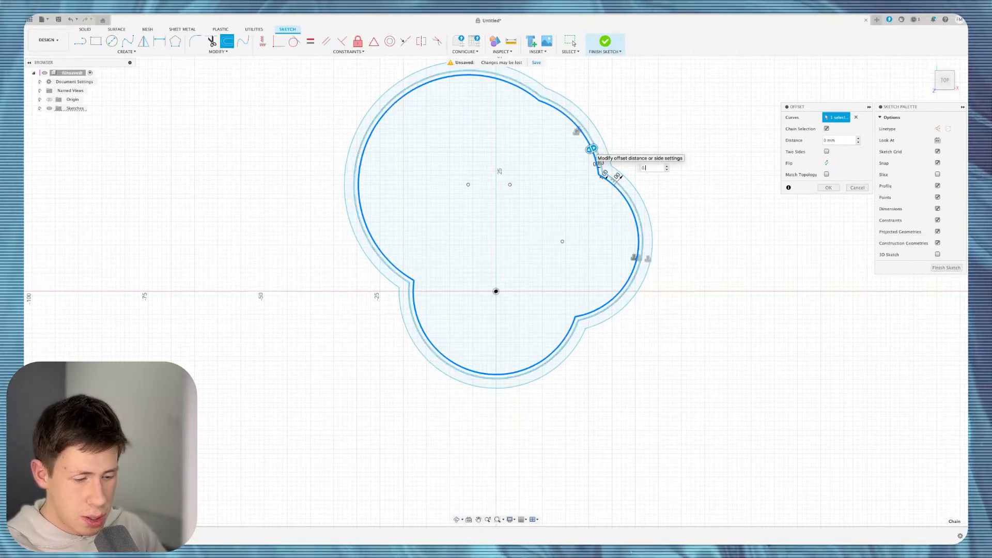
key("Return")
scroll(585, 148, "up", 5)
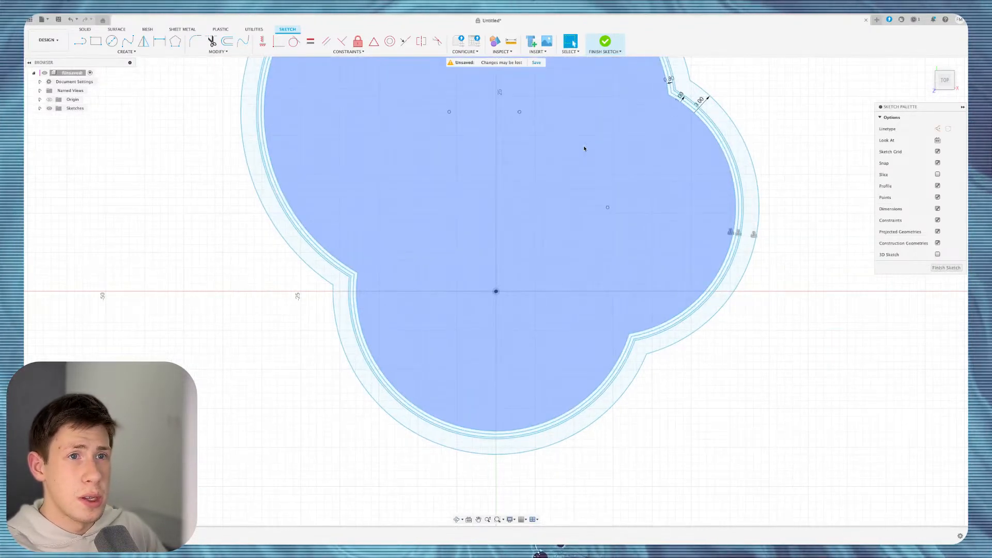
scroll(584, 148, "right", 2)
scroll(584, 149, "right", 2)
scroll(584, 149, "up", 4)
scroll(584, 148, "down", 4)
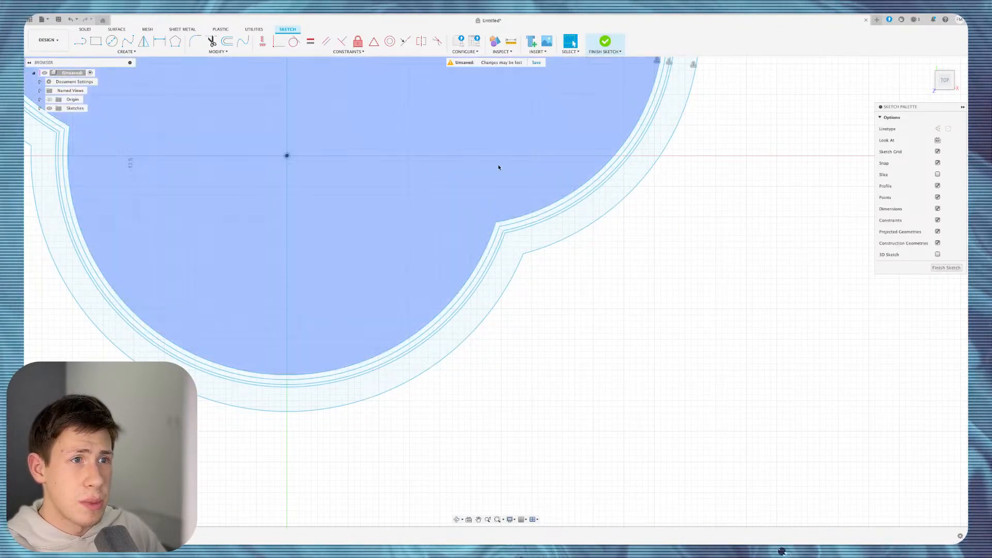
scroll(498, 166, "up", 4)
scroll(499, 167, "down", 5)
scroll(498, 176, "down", 2)
scroll(496, 199, "up", 4)
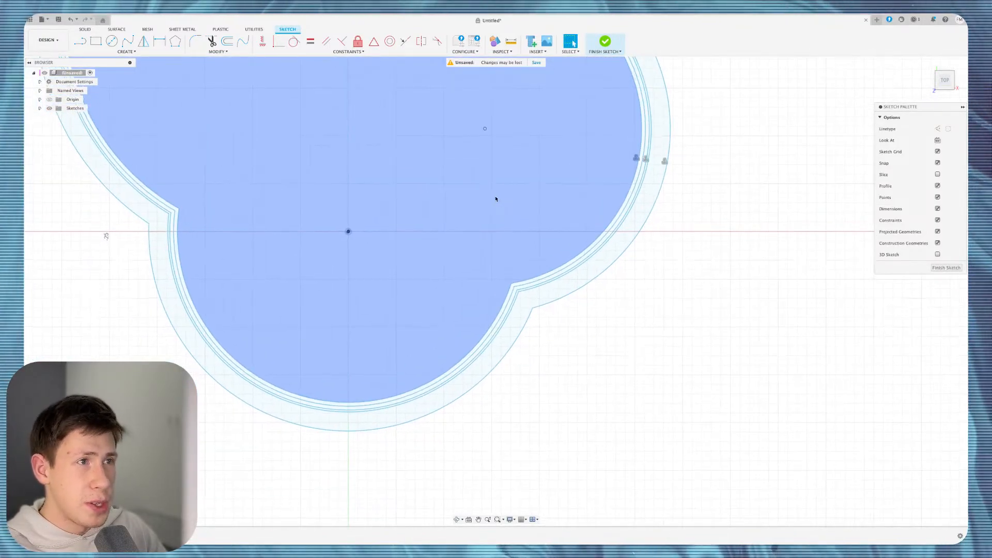
scroll(496, 200, "down", 4)
middle_click_drag(525, 259, 623, 231, "shift")
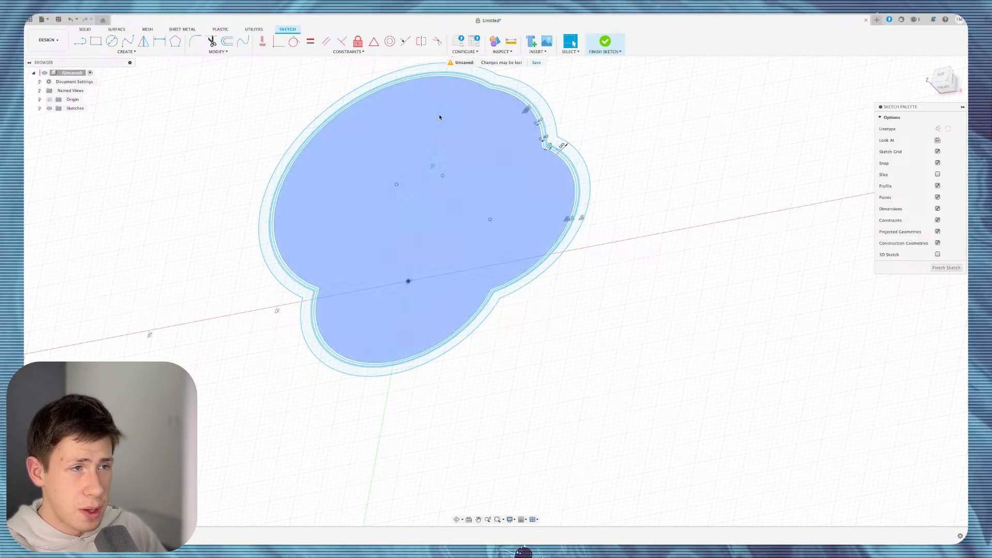
scroll(440, 117, "up", 5, "shift")
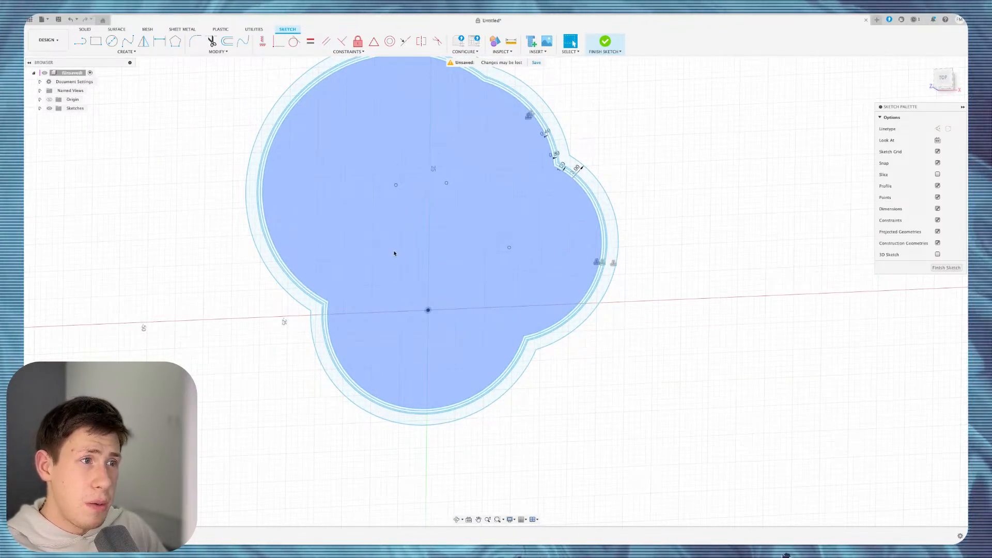
scroll(467, 183, "up", 2, "shift")
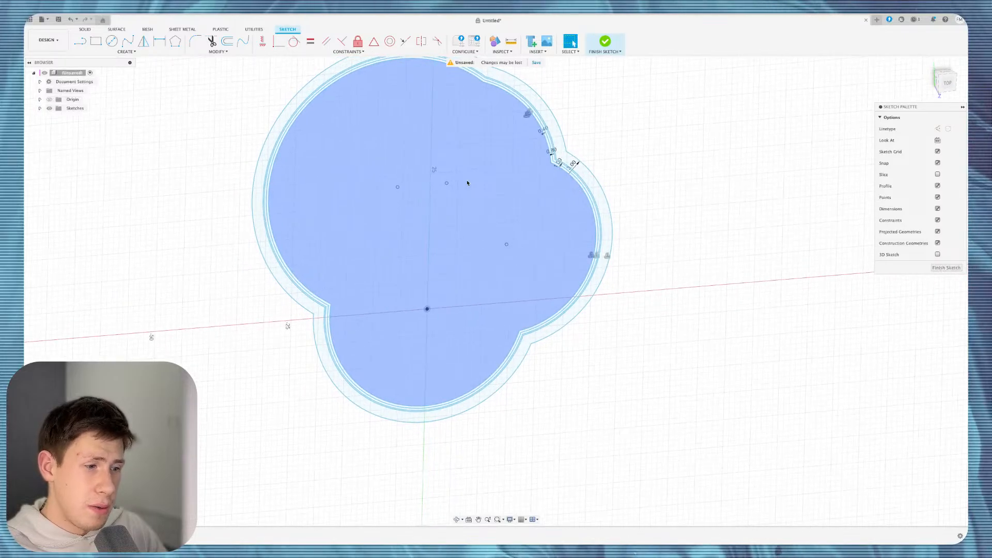
scroll(467, 183, "up", 10, "shift")
scroll(468, 182, "down", 10, "shift")
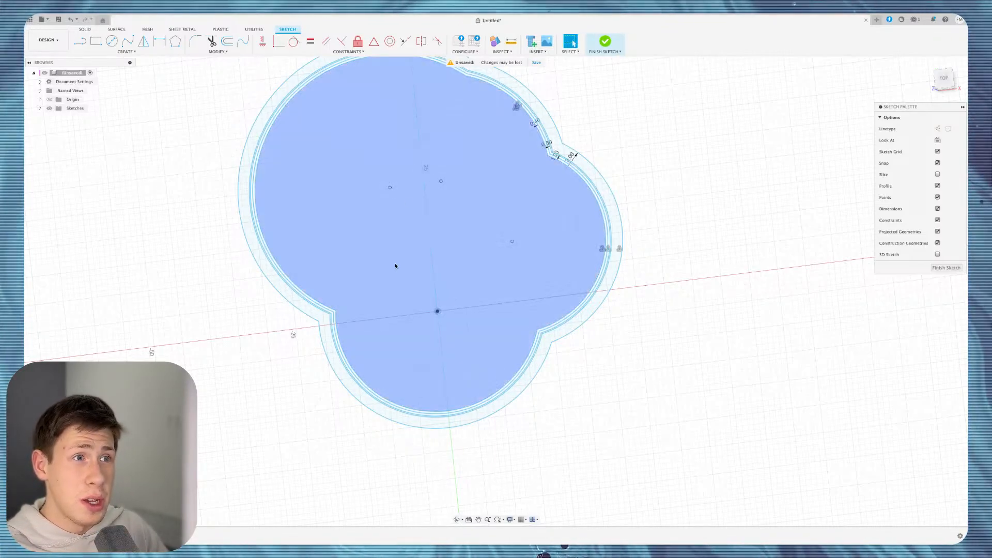
scroll(396, 266, "up", 1)
left_click(944, 79)
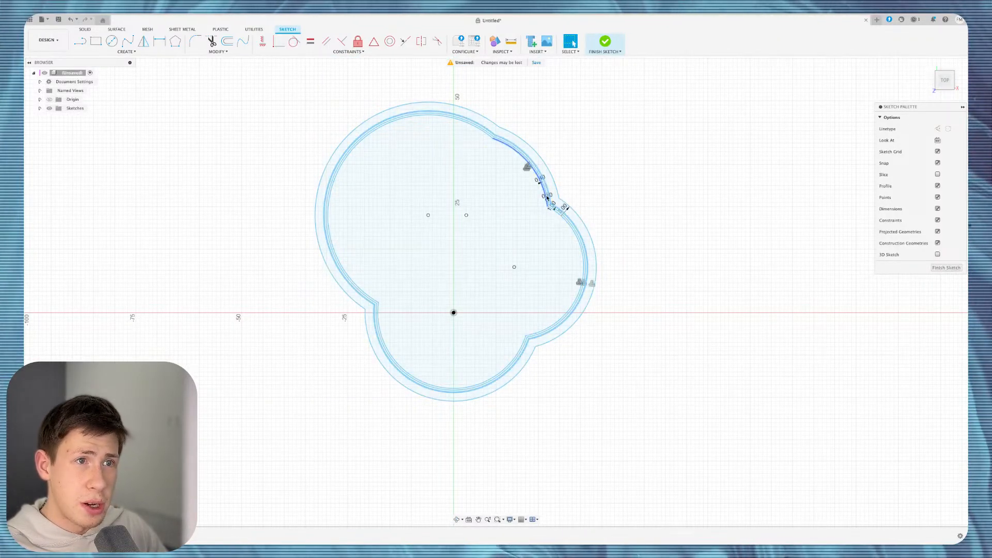
Draw a 3 mm wide 3-point rectangle between the notches, finish the sketch and select the strip.
left_click(124, 53)
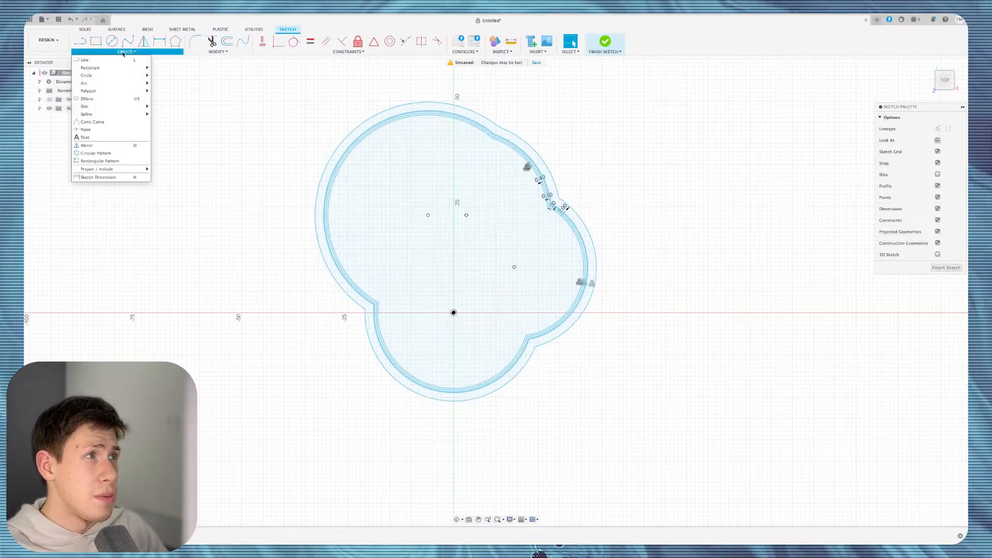
mouse_move(134, 68)
left_click(171, 68)
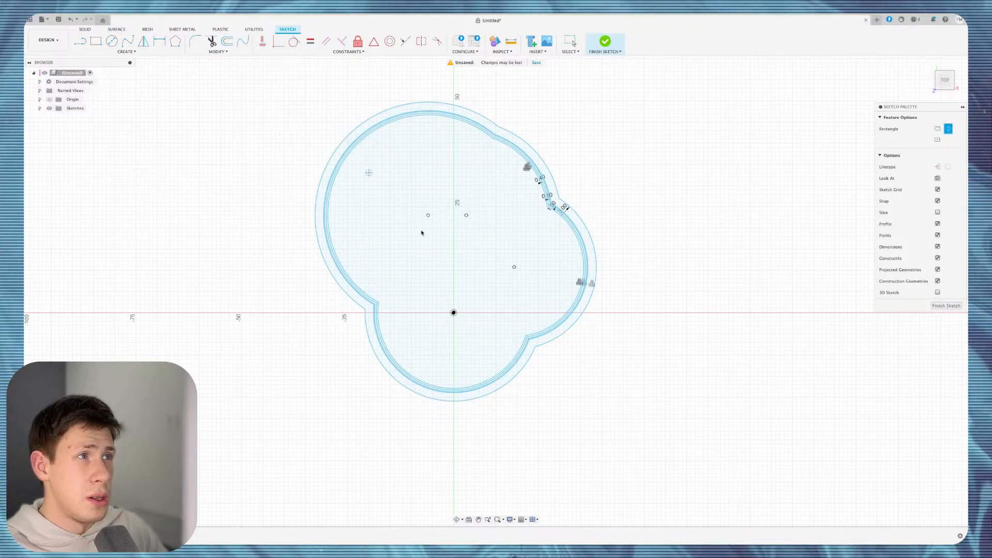
left_click(370, 300)
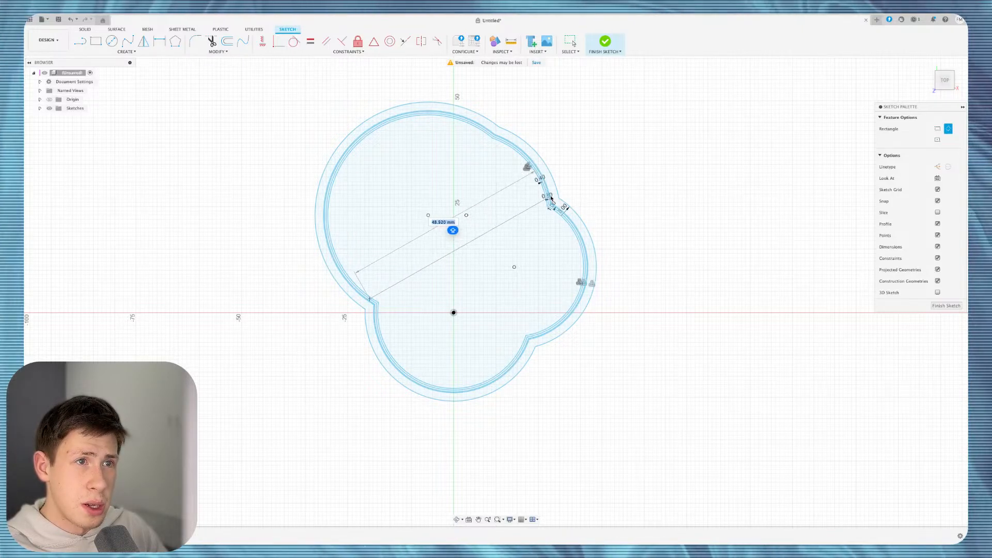
left_click(549, 199)
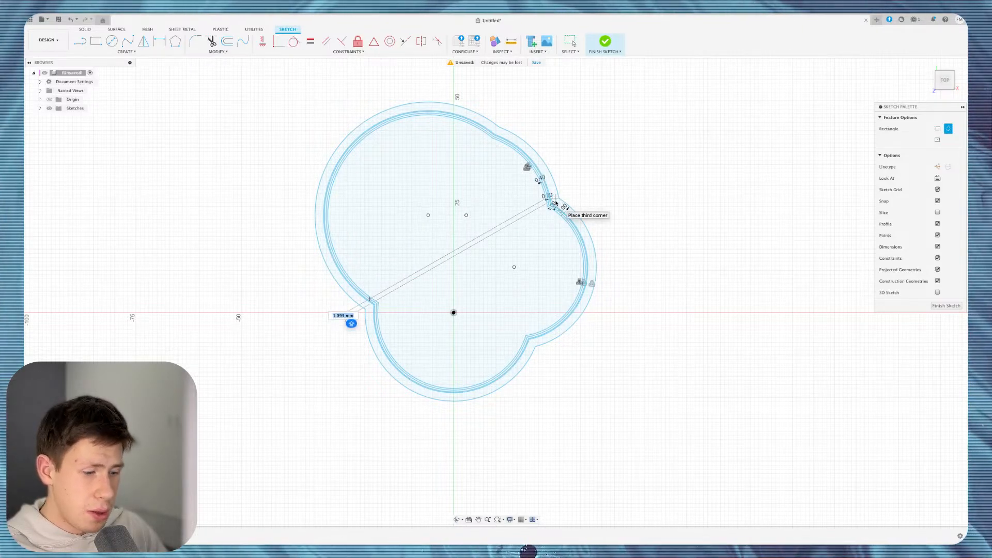
type("3")
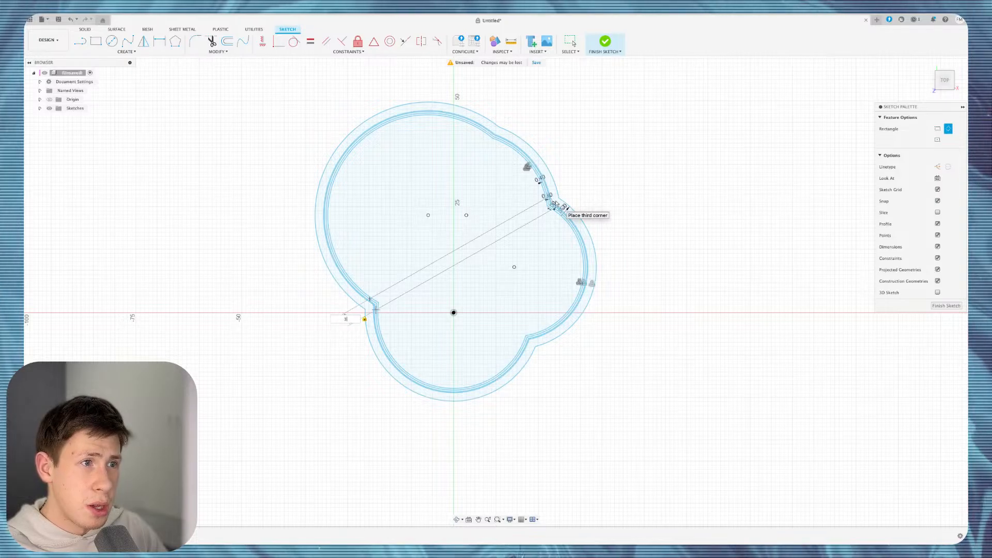
key("Return")
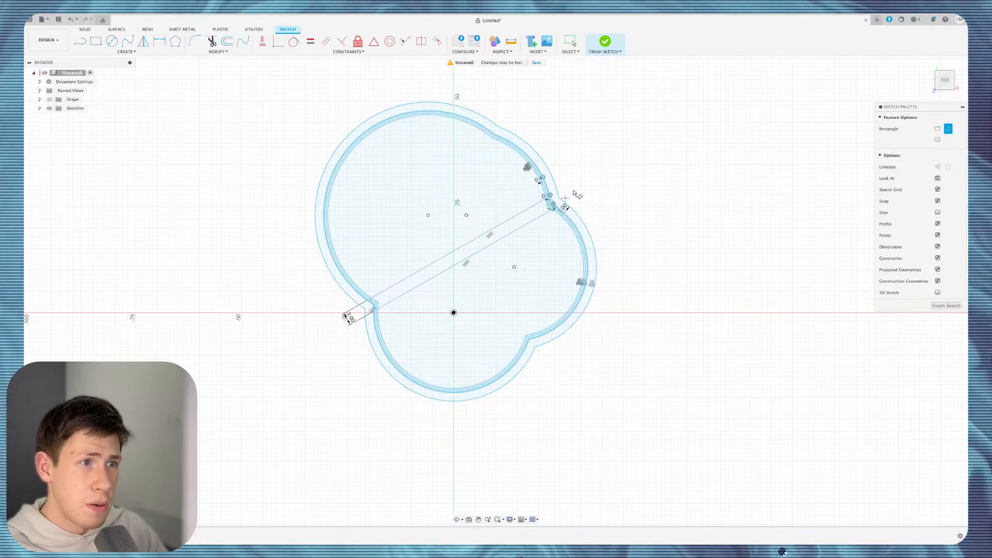
left_click(605, 43)
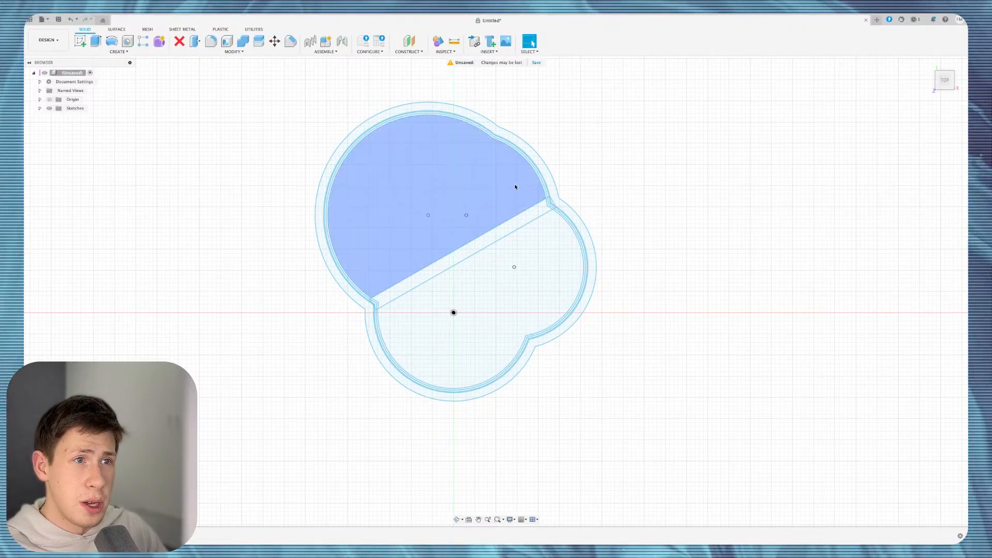
left_click(511, 224)
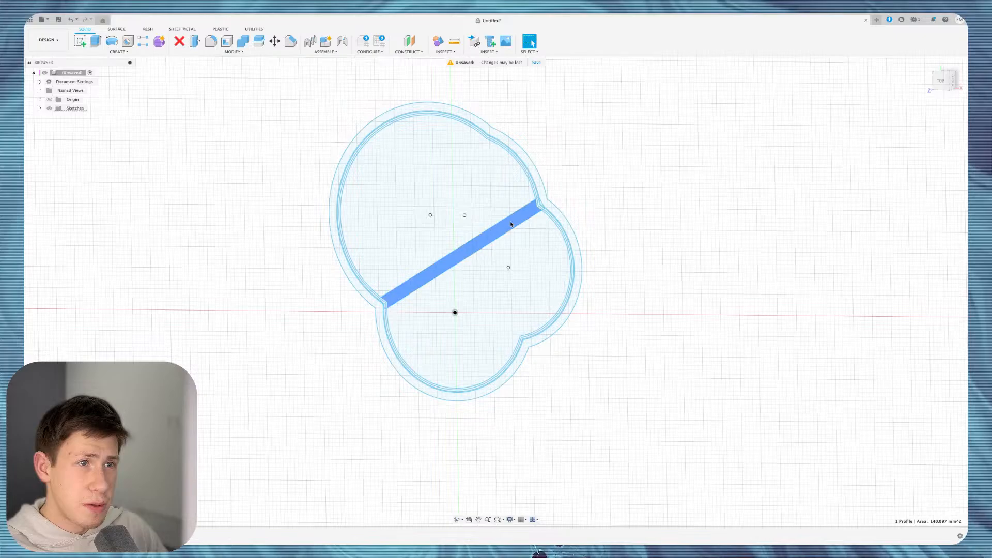
Extrude the strip as a new body, undo back into the sketch, and select all sketch curves.
key("e")
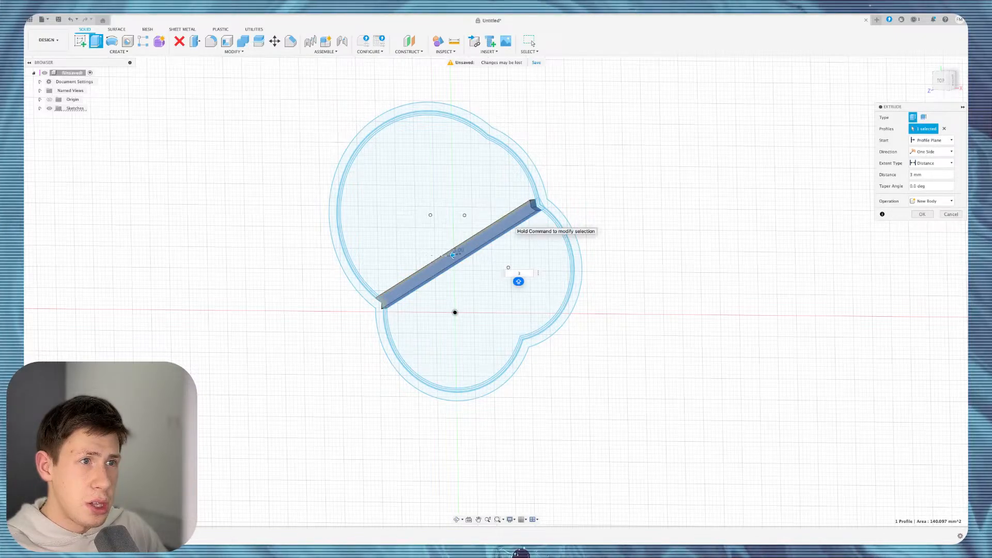
key("Return")
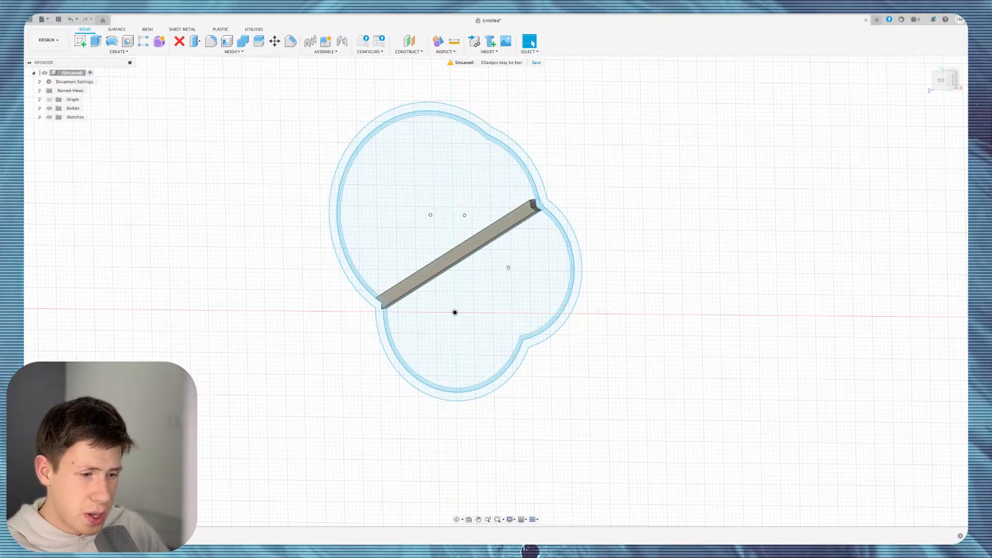
key("super+z")
key("super+z")
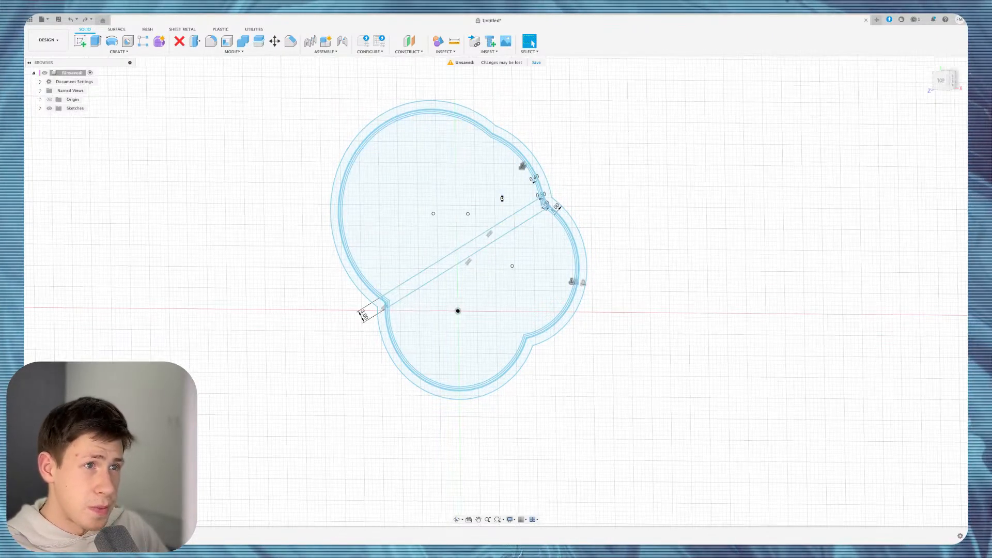
key("super+z")
key("super+z")
key("super+z")
key("super+z")
key("super+z")
key("super+z")
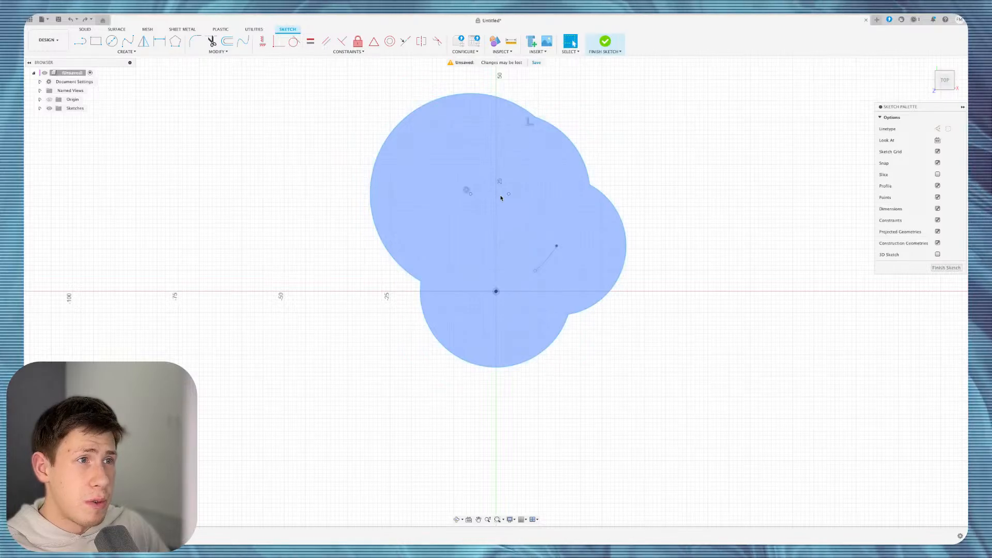
mouse_move(342, 82)
left_mouse_down()
mouse_move(639, 216)
mouse_move(696, 368)
left_mouse_up()
left_click_drag(738, 70, 322, 455)
key("Delete")
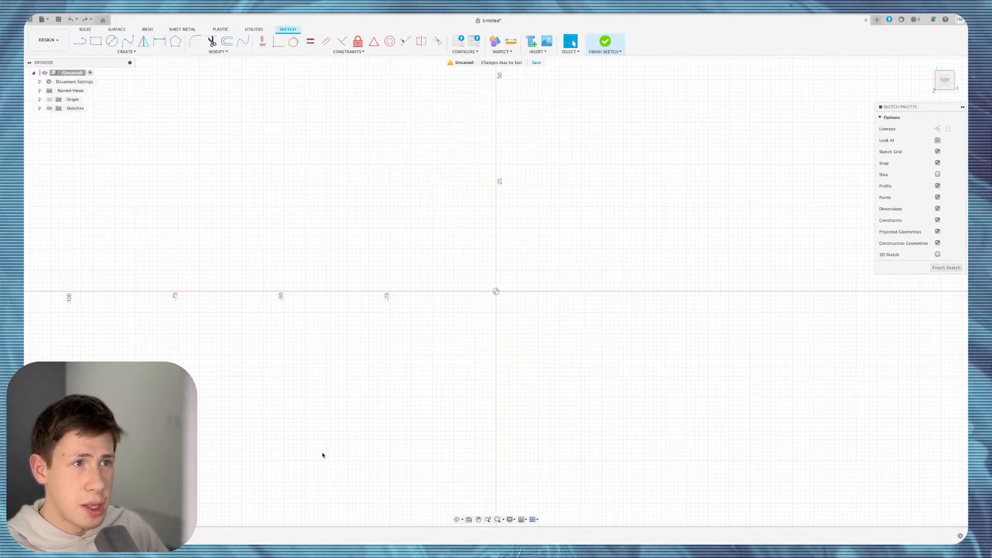
key("c")
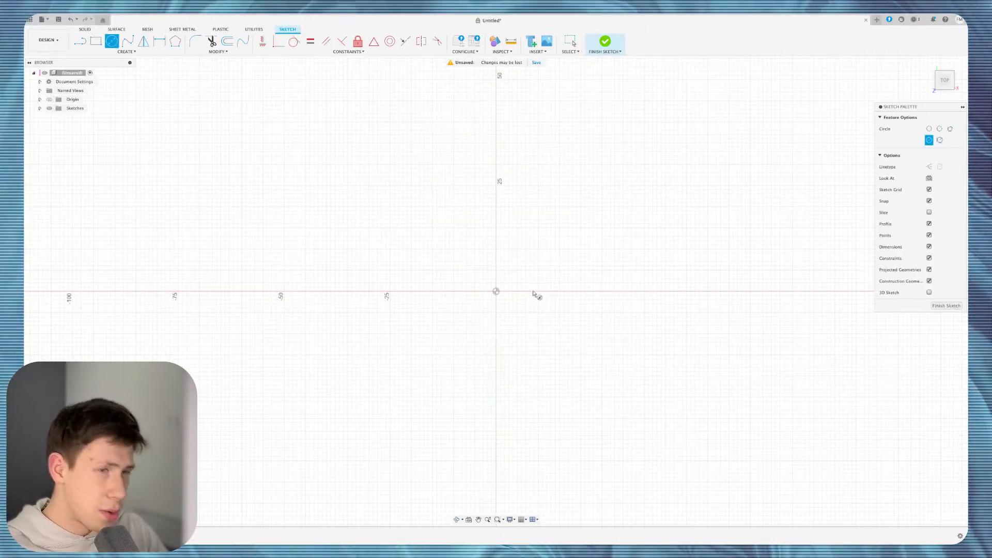
left_click(496, 291)
left_click(551, 235)
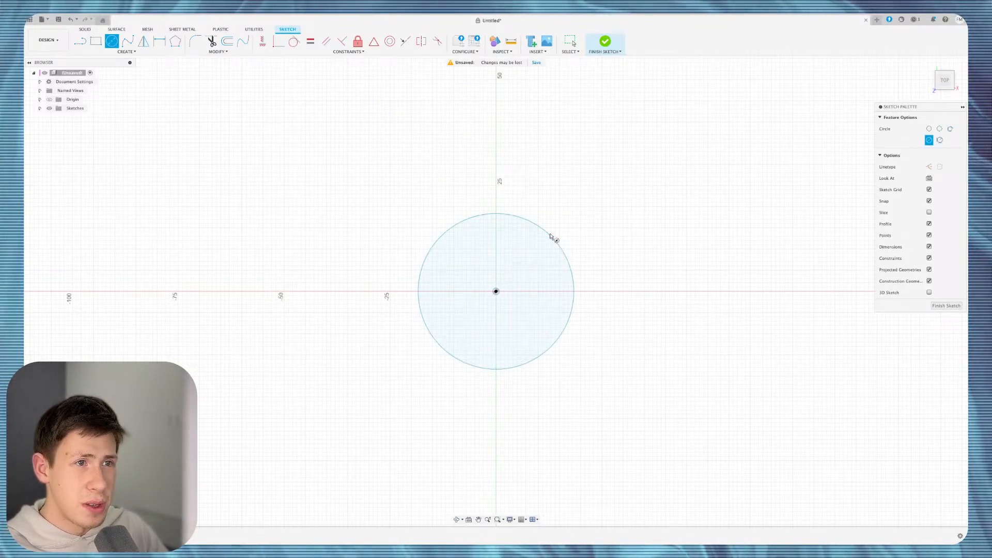
left_click(627, 223)
left_click(633, 227)
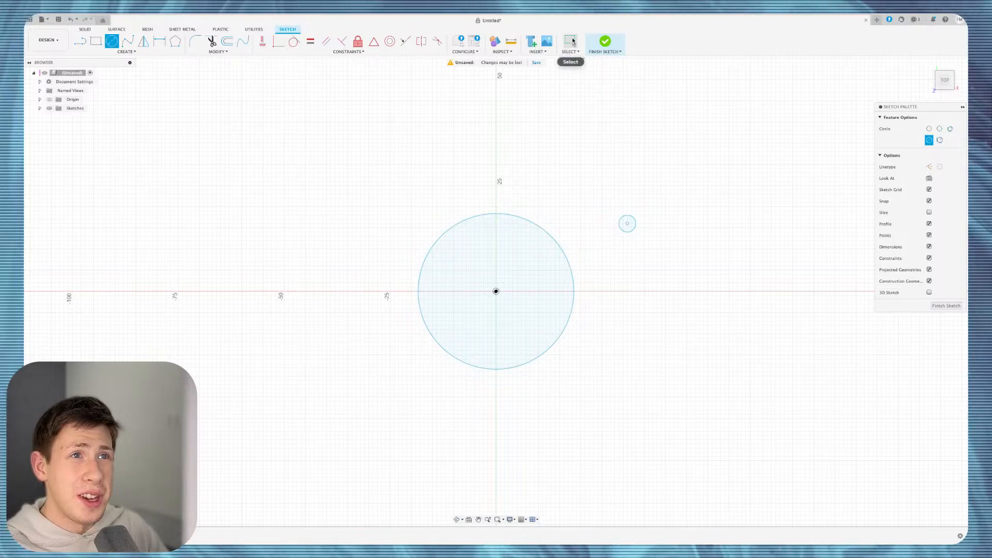
left_click(570, 42)
left_click_drag(358, 138, 626, 366)
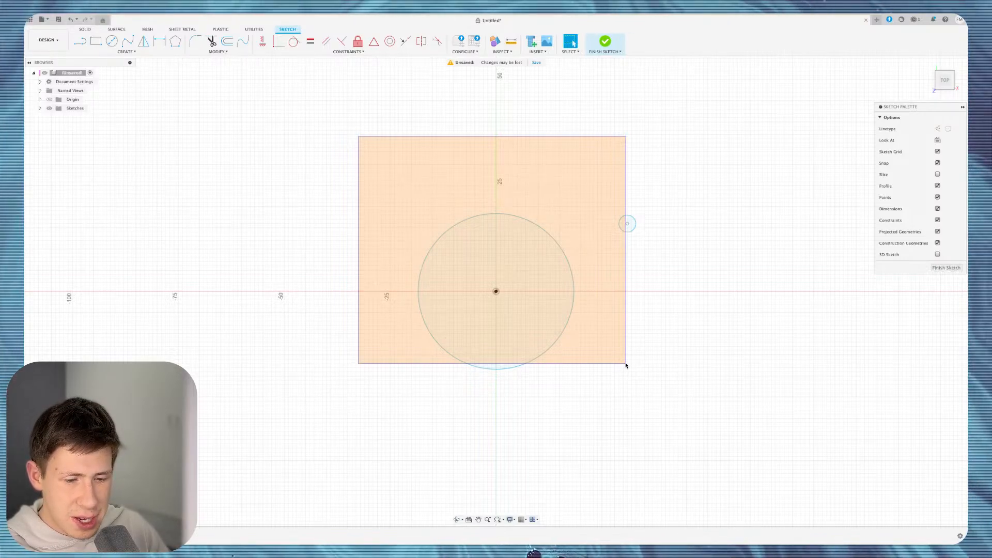
left_click_drag(626, 365, 625, 365)
left_click_drag(288, 93, 623, 402)
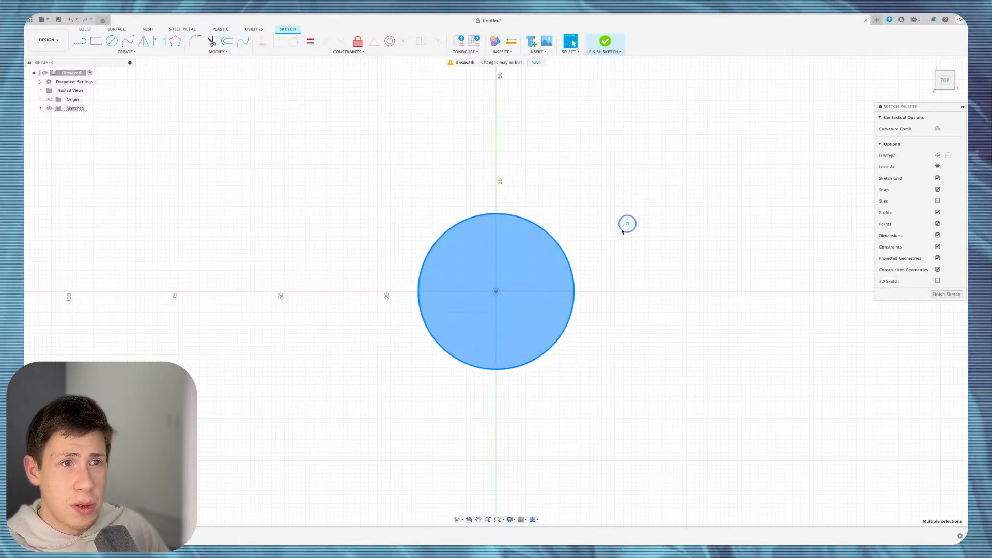
key("Escape")
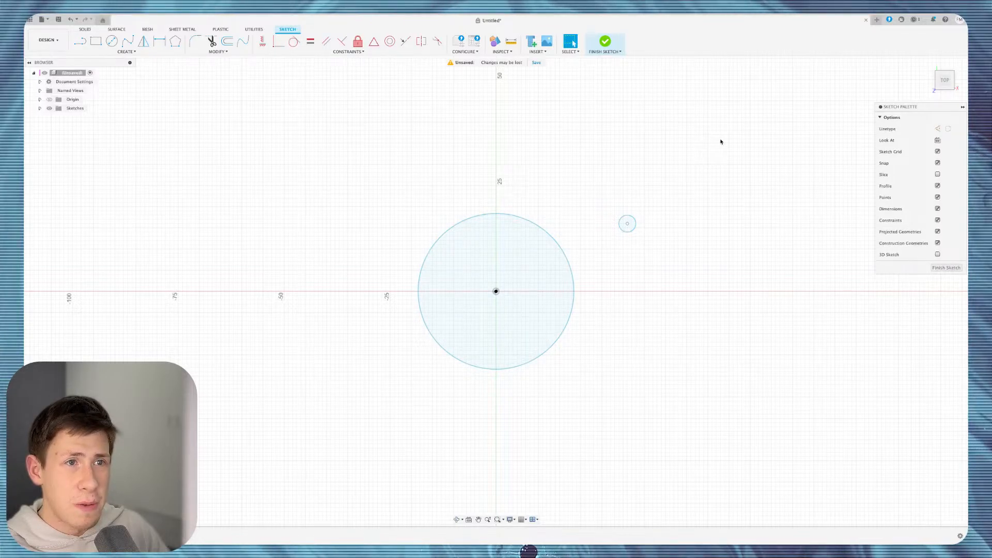
left_click_drag(721, 141, 515, 390)
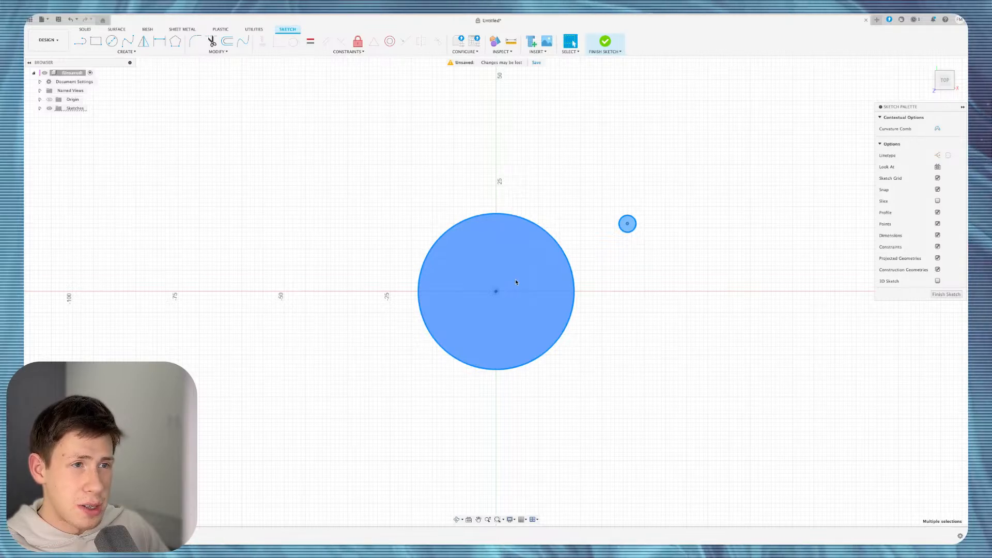
left_click(635, 325)
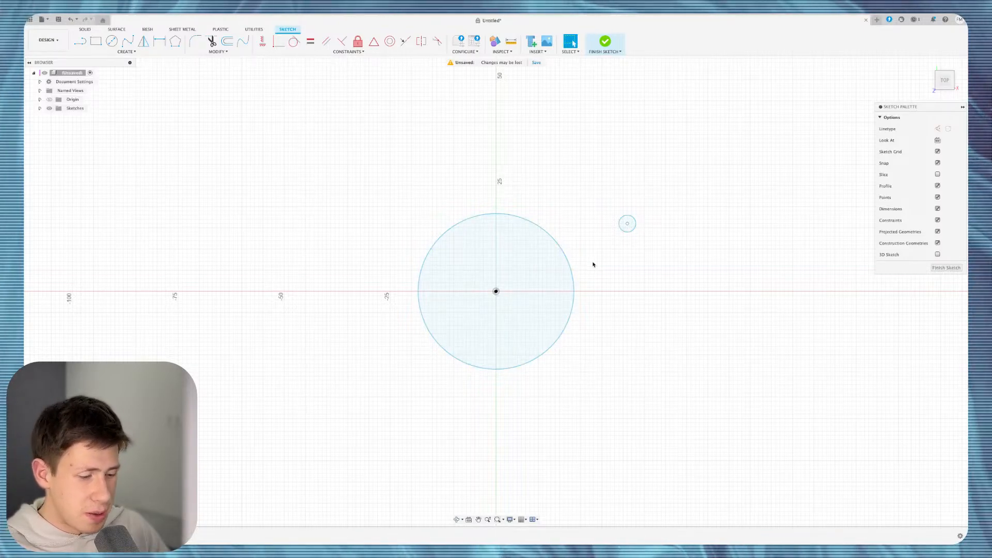
left_click_drag(390, 154, 679, 387)
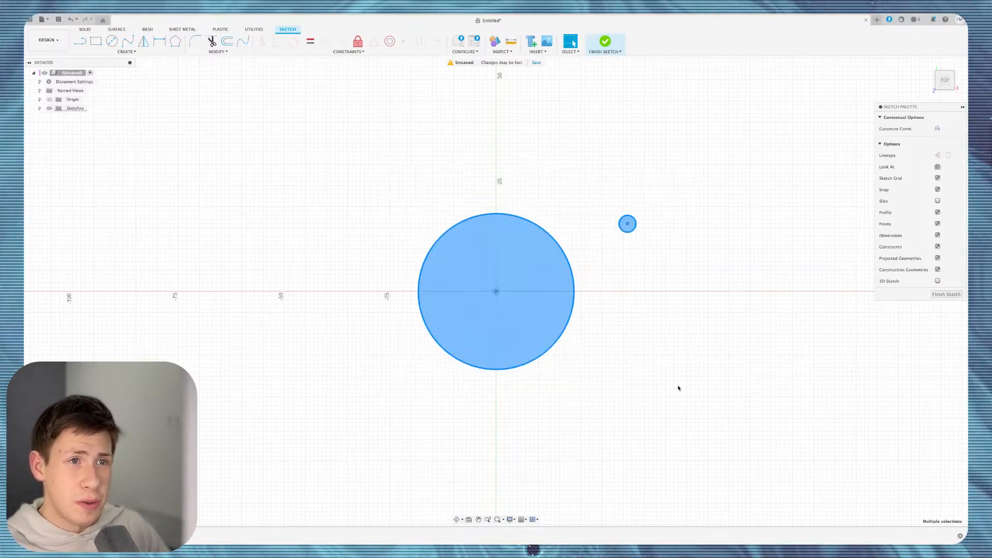
key("Delete")
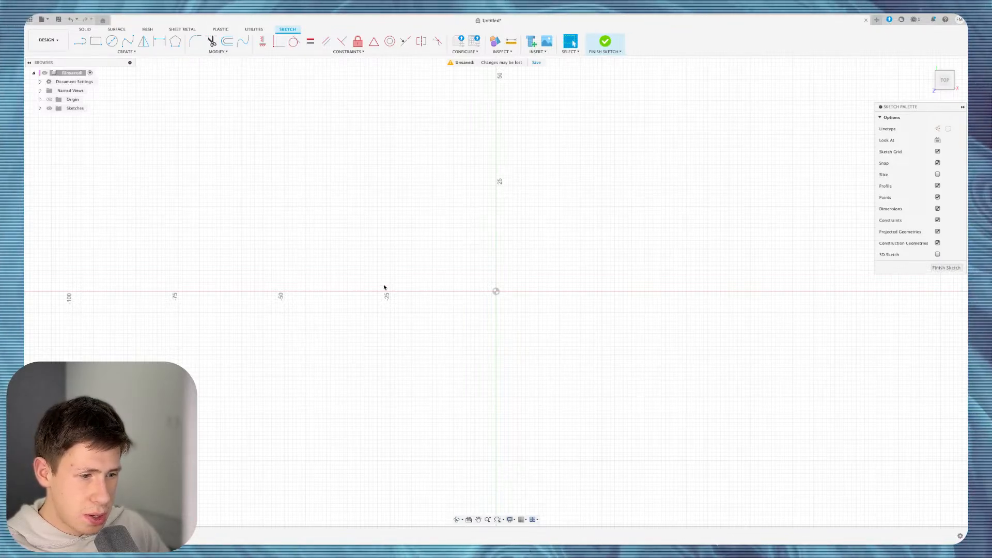
Draw a wide three-point arc spanning the origin and bowing upward.
left_click(127, 51)
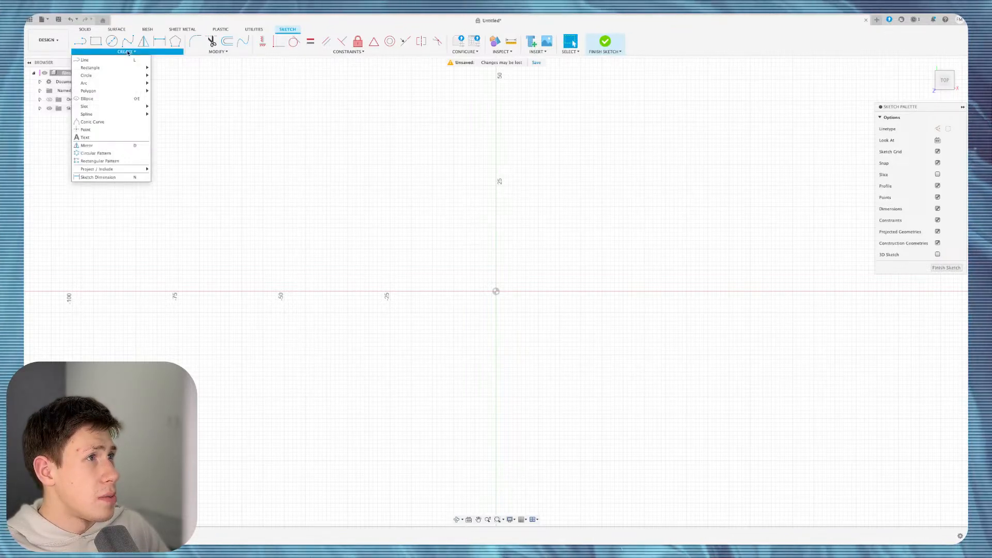
mouse_move(135, 74)
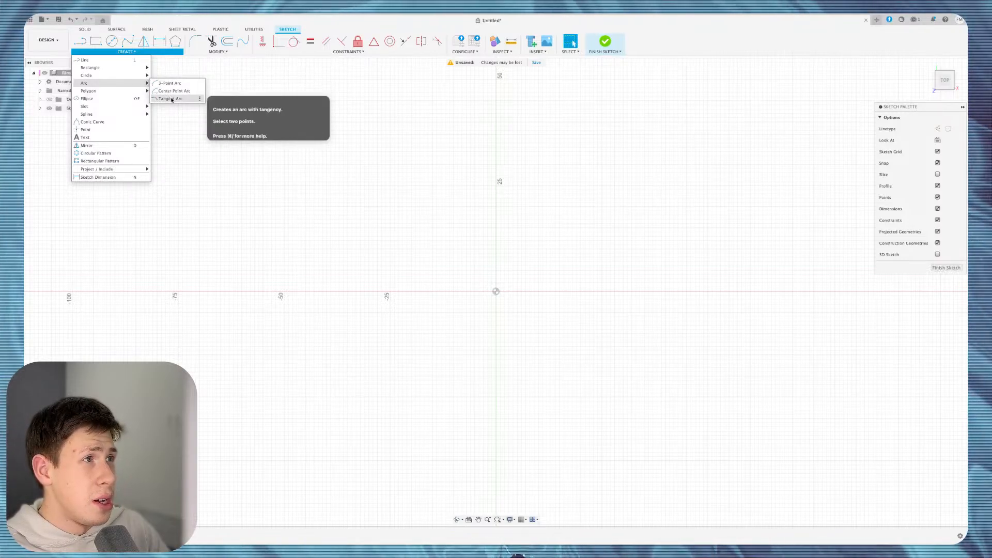
left_click(170, 91)
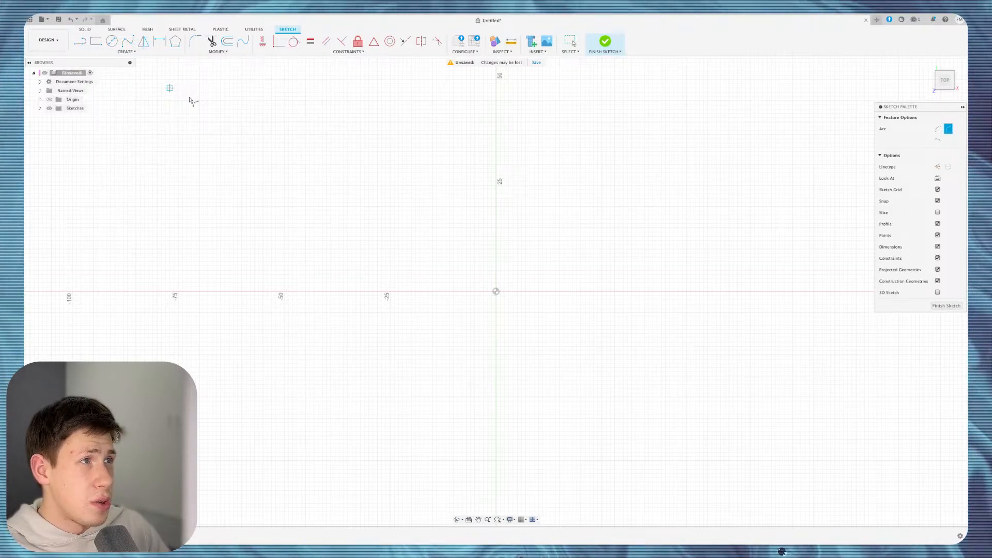
left_click(365, 257)
left_click(669, 253)
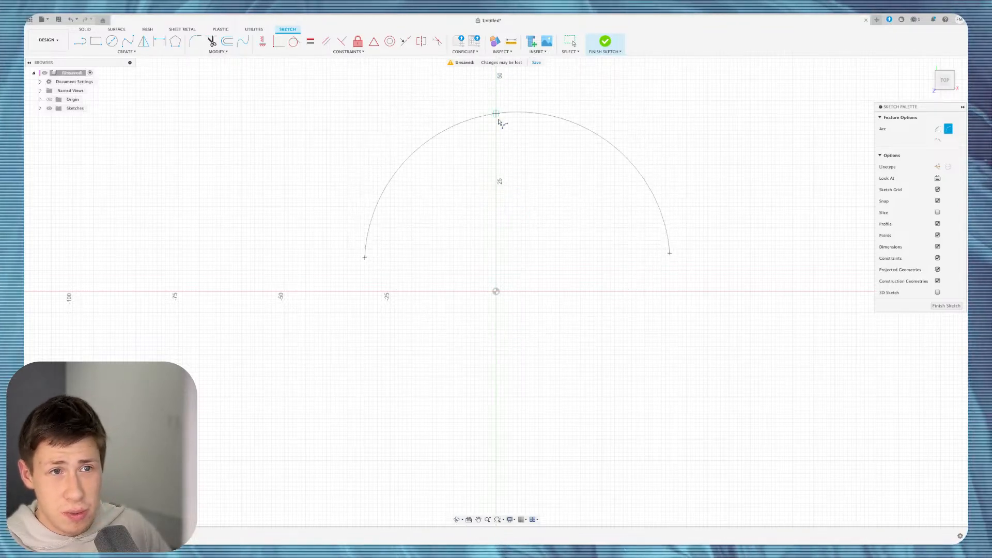
left_click(504, 172)
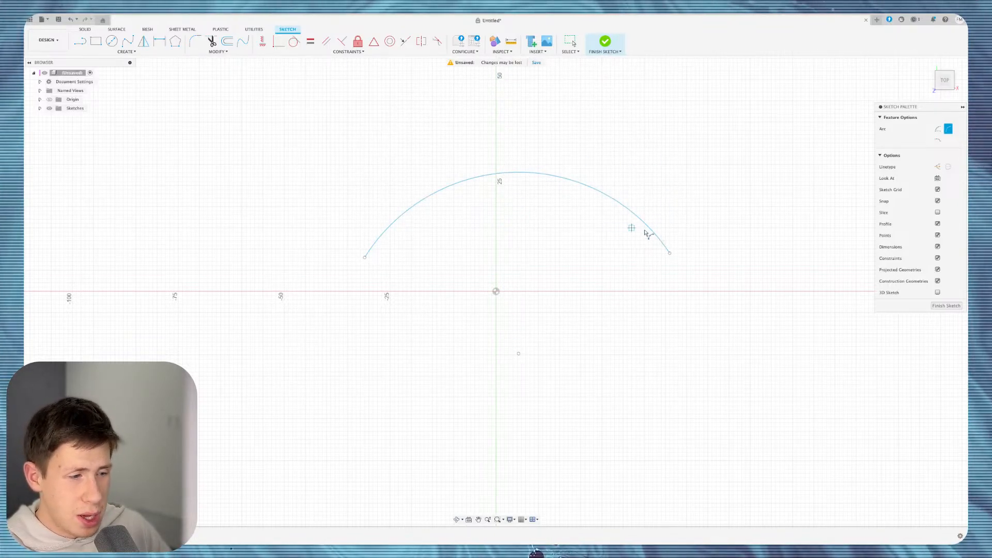
Draw a 32 mm horizontal line, a vertical edge and a slanted edge into a tangent arc at upper right.
key("l")
scroll(567, 192, "right", 2)
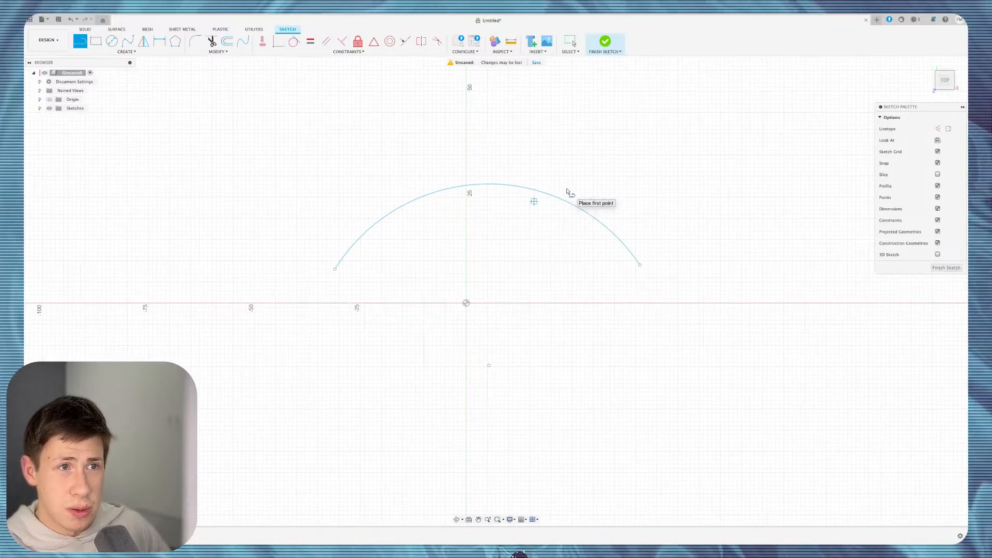
left_click(597, 121)
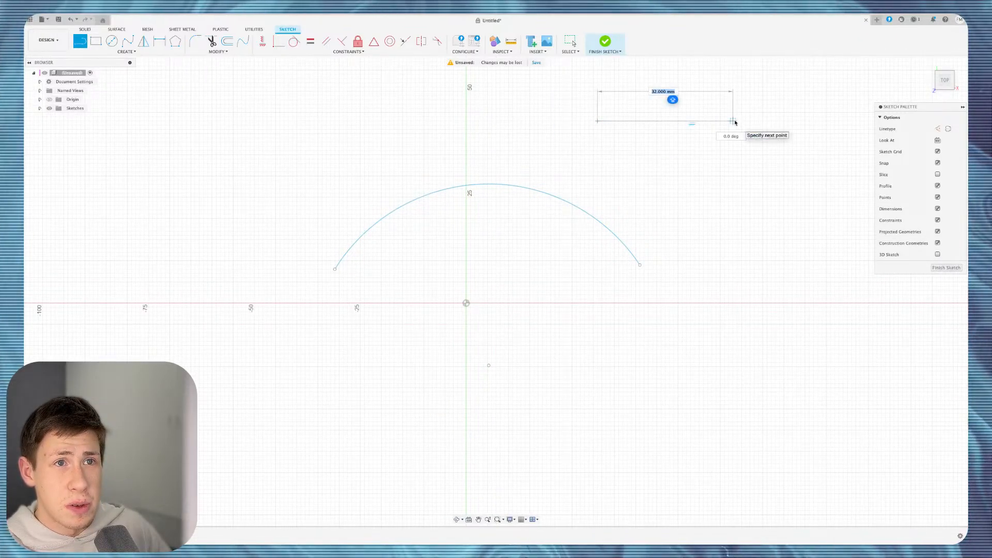
left_click(732, 121)
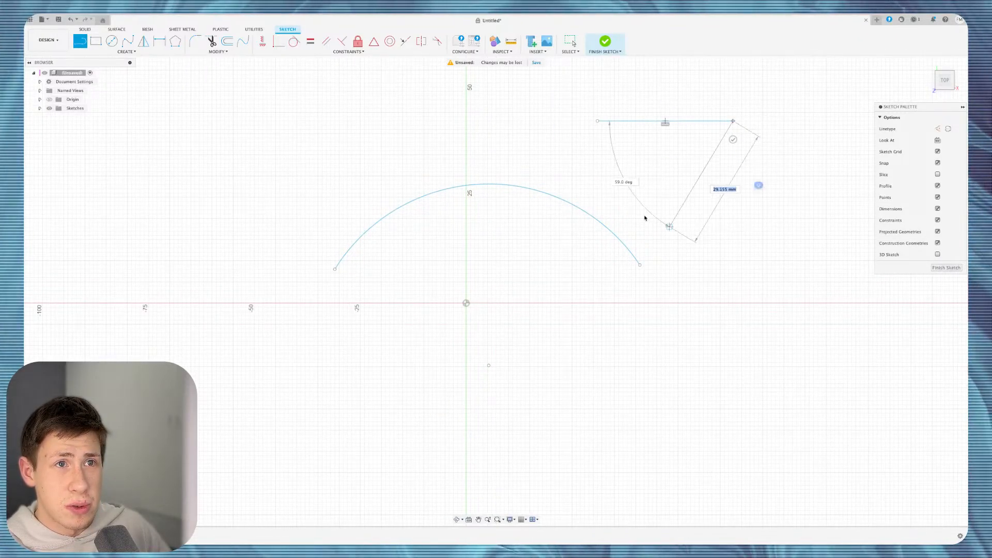
left_click(732, 181)
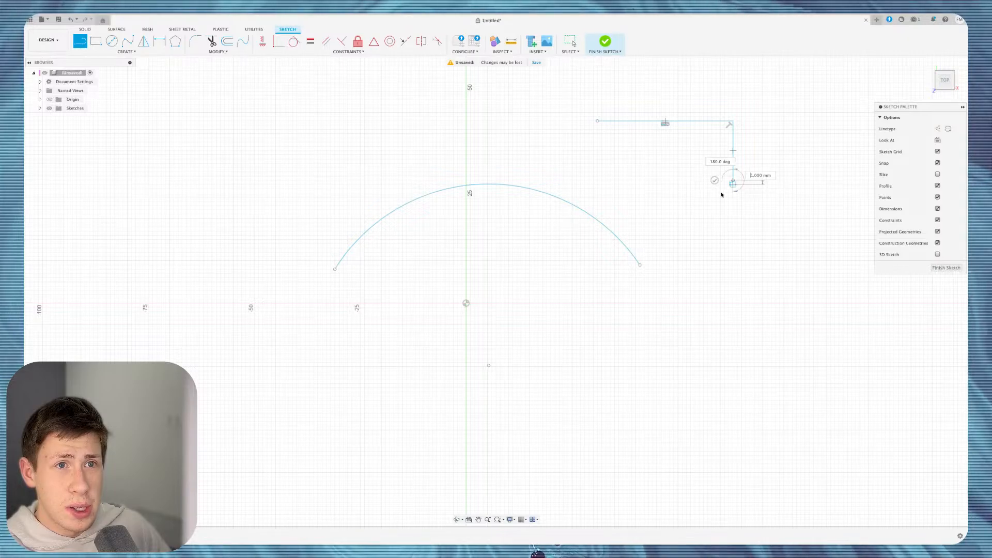
mouse_move(695, 197)
left_mouse_down()
mouse_move(586, 143)
mouse_move(597, 123)
mouse_move(596, 233)
mouse_move(624, 288)
mouse_move(781, 223)
mouse_move(478, 219)
mouse_move(507, 181)
mouse_move(594, 144)
mouse_move(596, 130)
left_mouse_up()
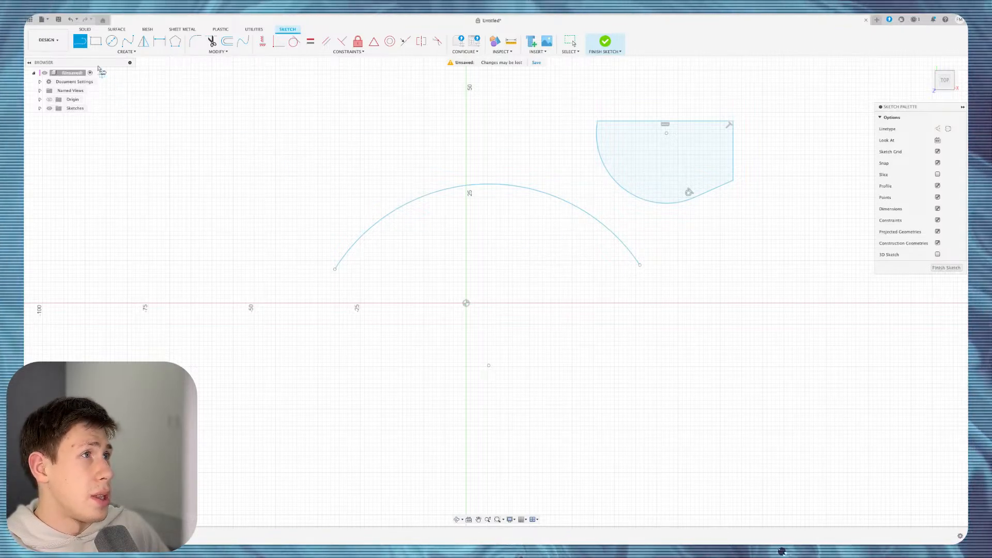
left_click(125, 51)
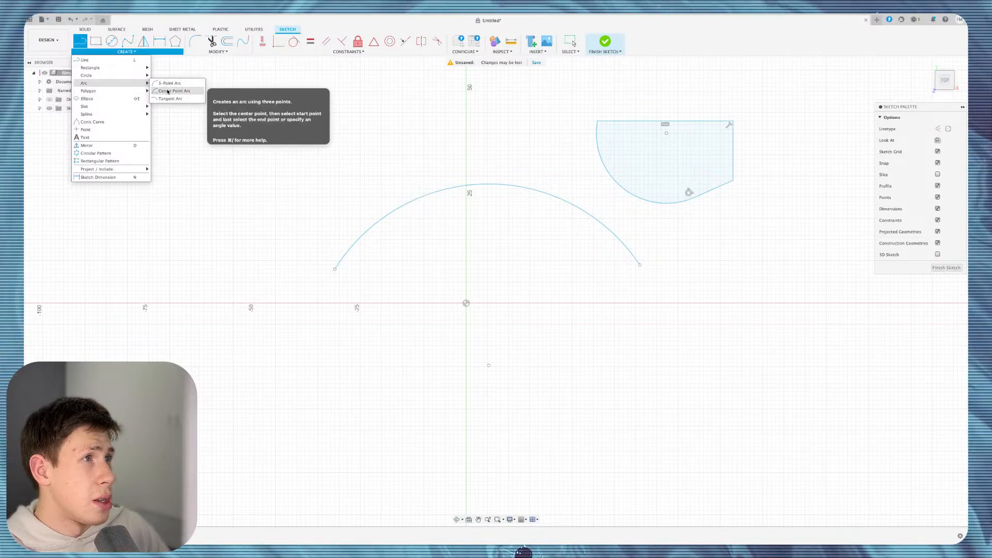
left_click(166, 83)
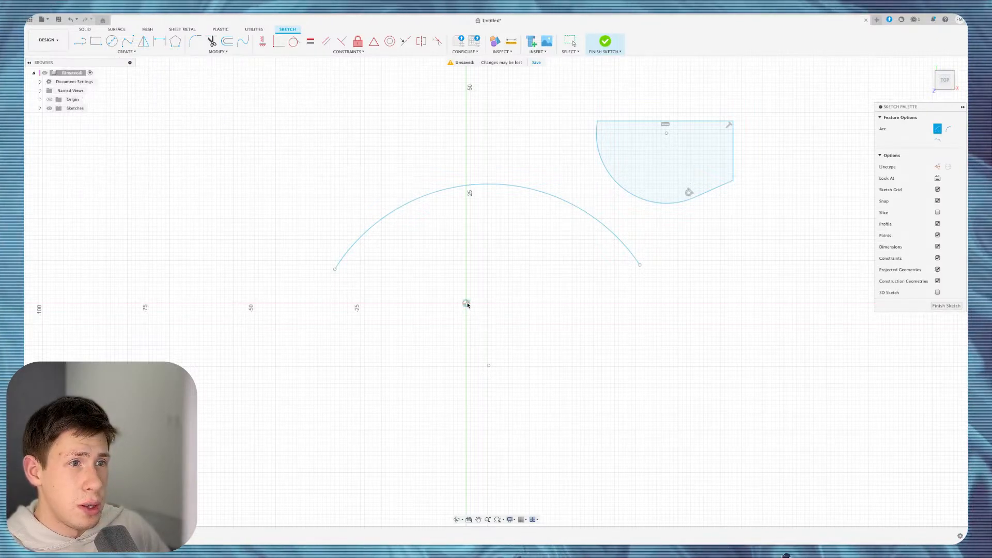
left_click(623, 304)
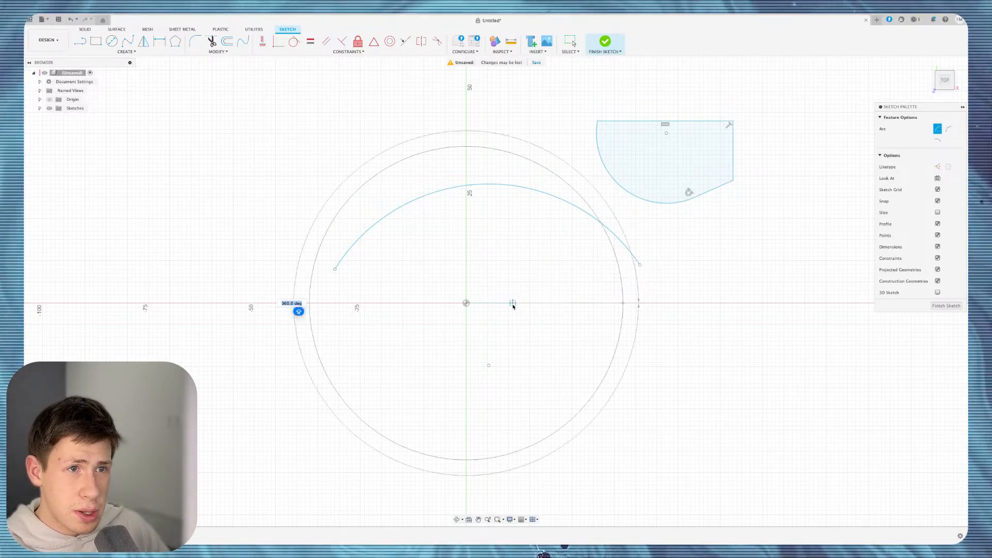
key("Escape")
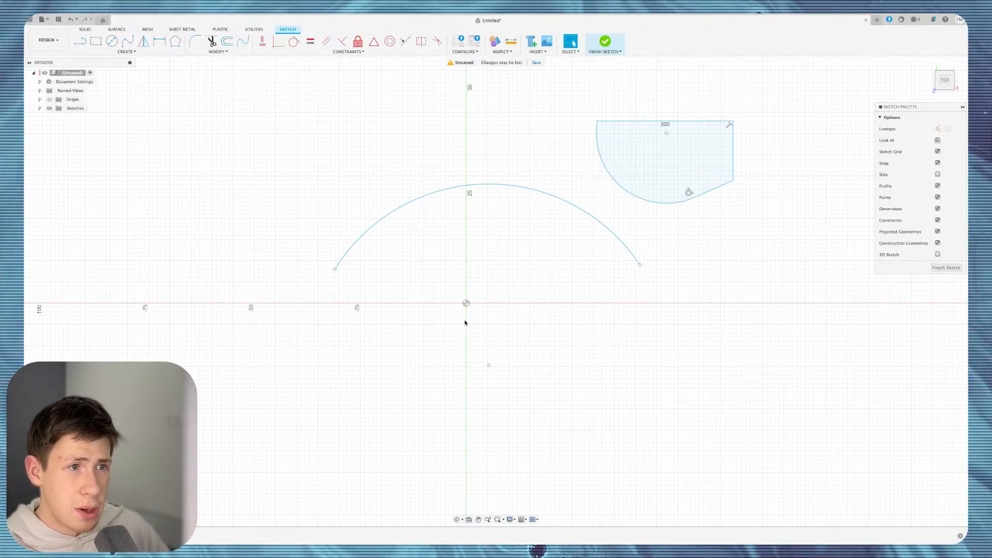
Join both arc ends to the origin with two tangent arcs, closing the lobed outline.
left_click(125, 52)
mouse_move(147, 91)
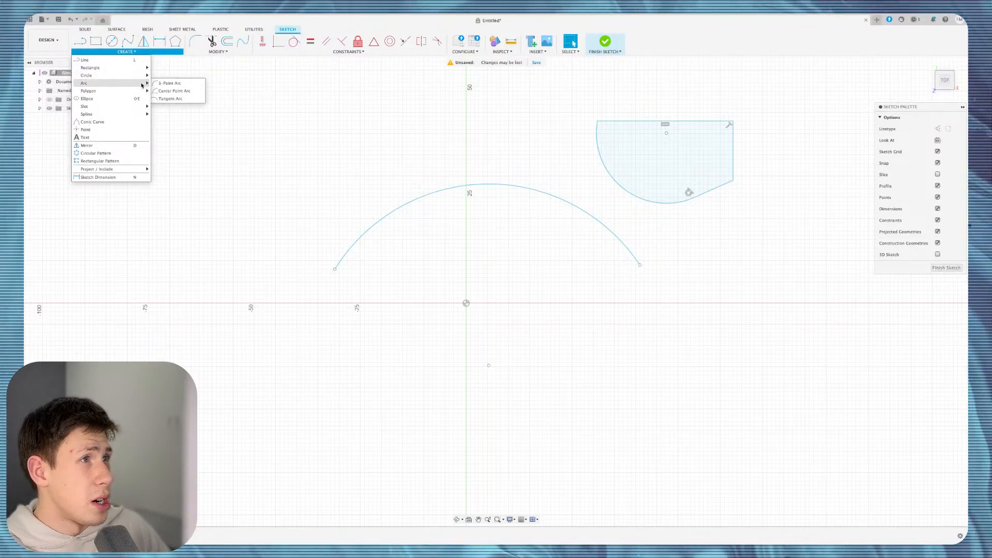
left_click(174, 98)
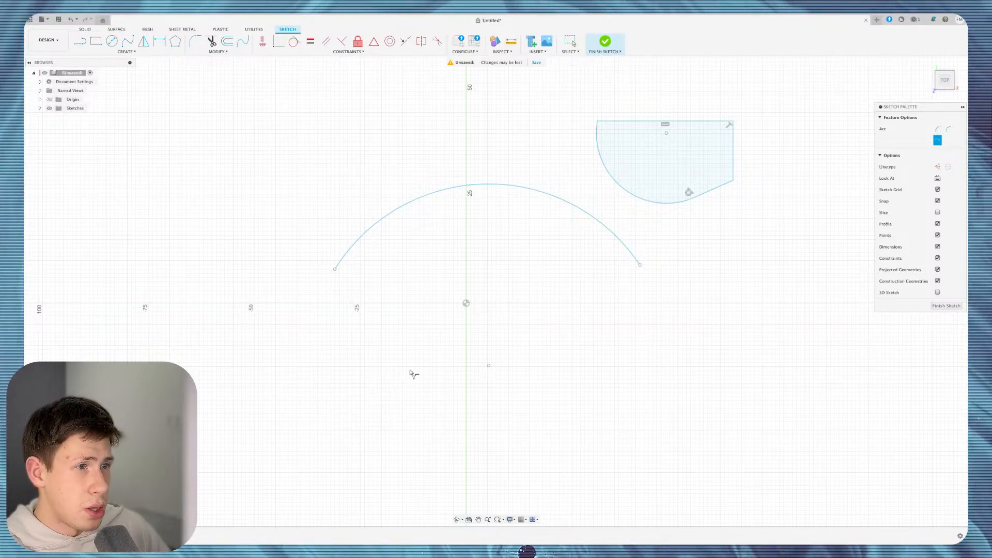
left_click(639, 267)
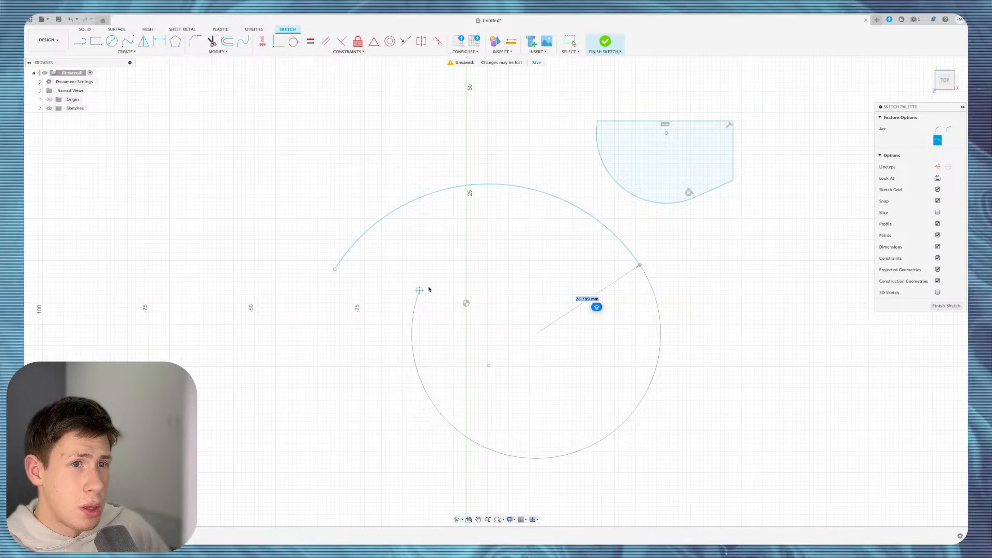
left_click(466, 305)
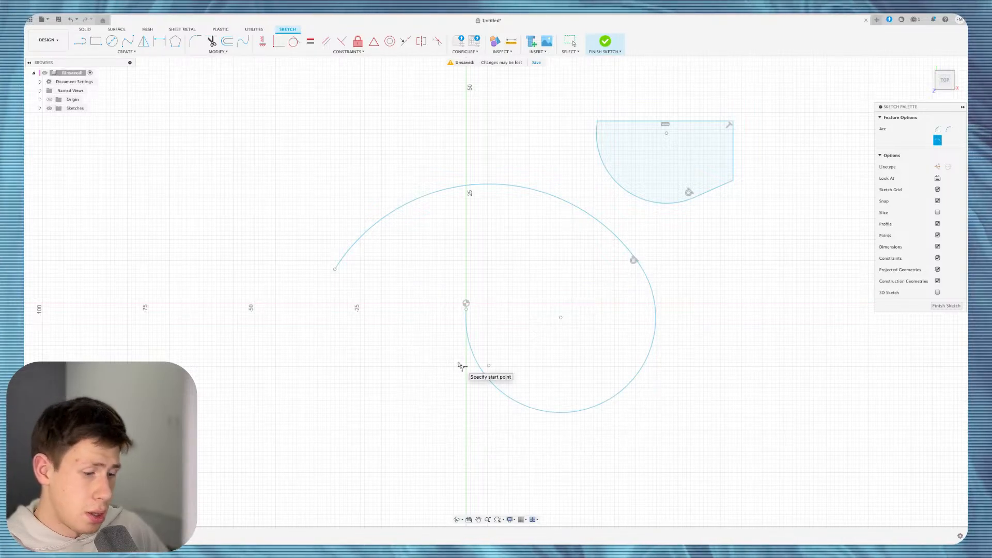
key("Escape")
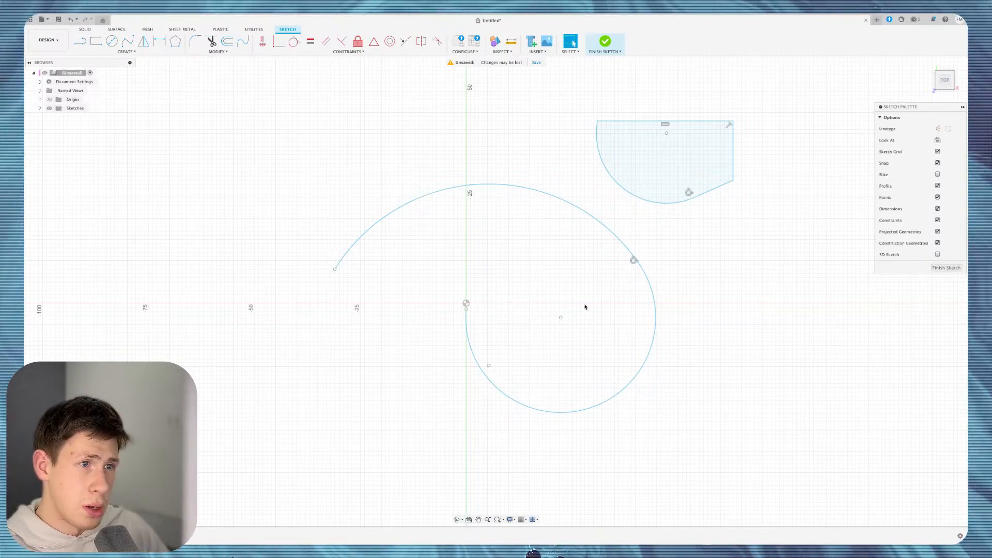
left_click(127, 51)
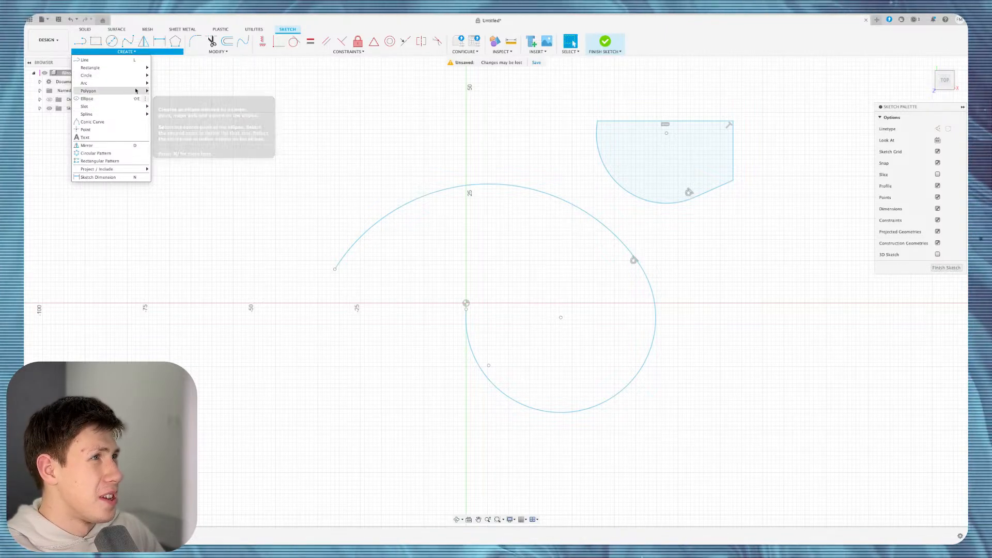
left_click(171, 98)
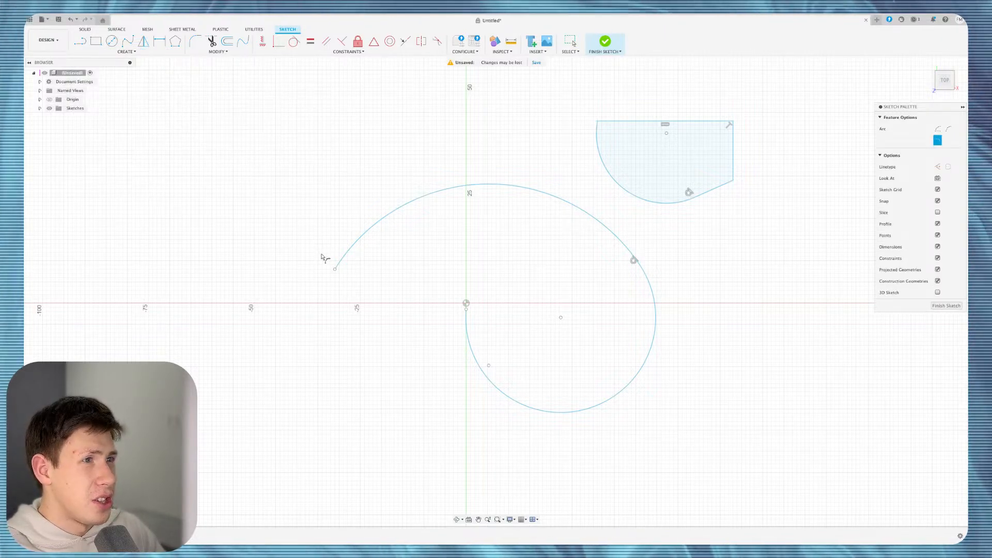
left_click(334, 269)
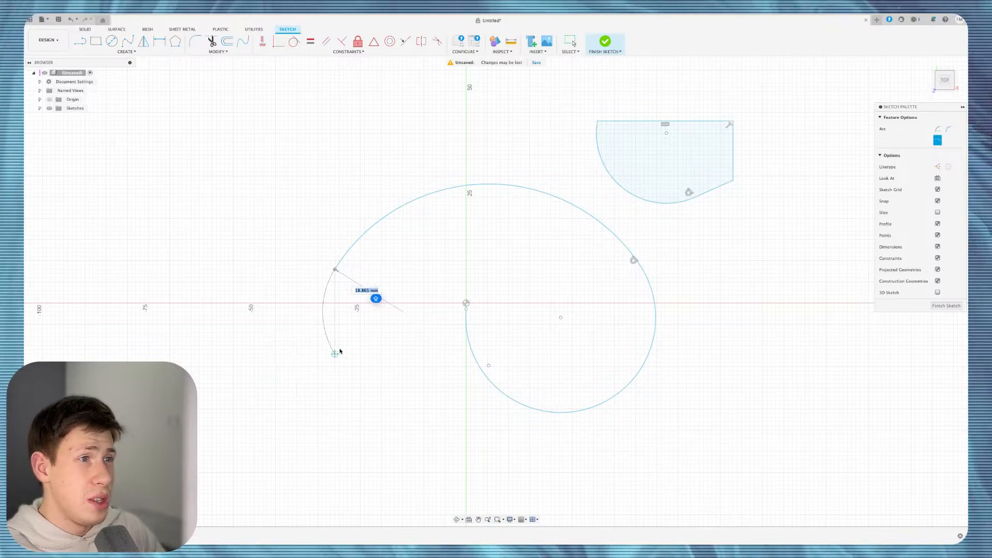
left_click(466, 309)
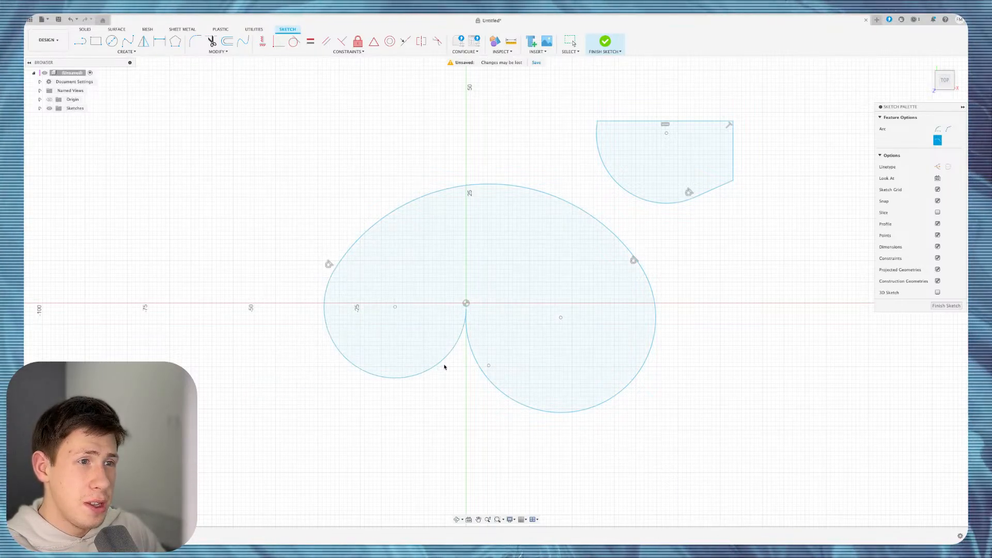
Delete the lobed outline and undo the remaining curves until only the axes remain.
scroll(445, 367, "down", 10, "shift")
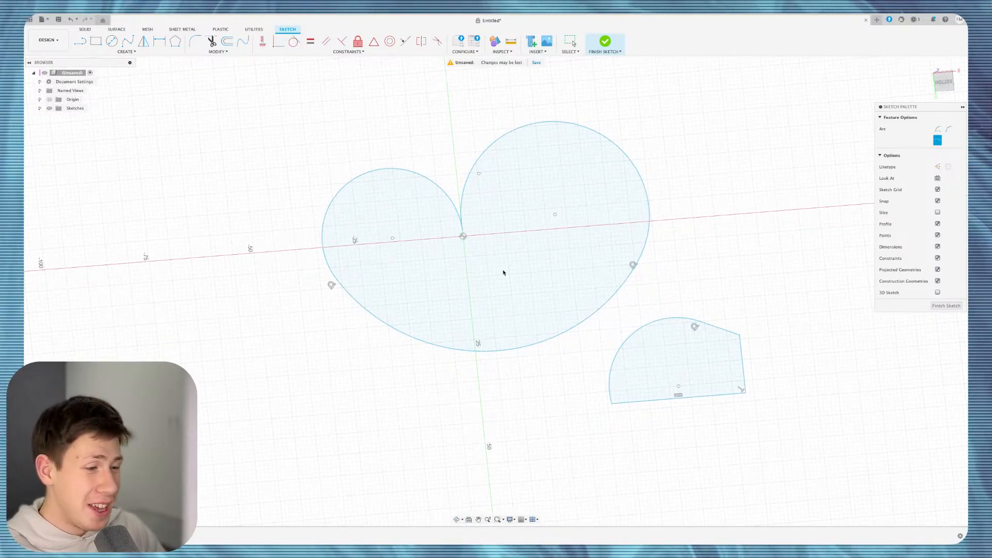
key("Escape")
left_click(482, 264)
key("Delete")
key("super+z")
key("super+z")
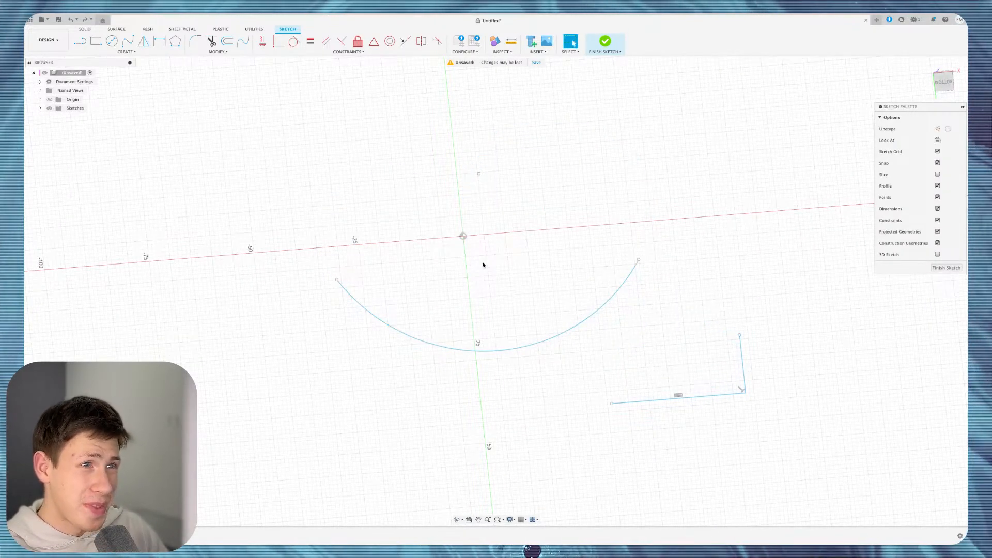
key("super+z")
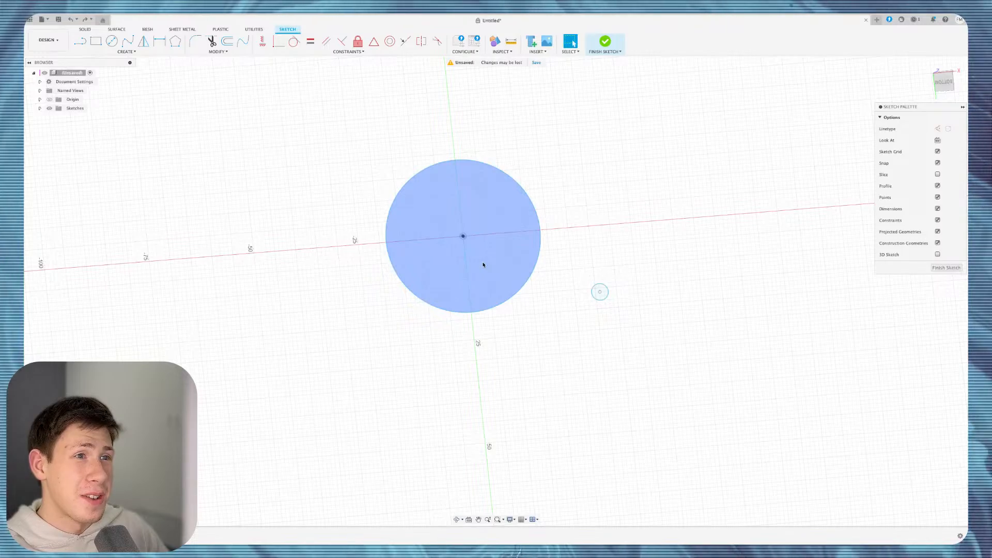
key("super+z")
left_click(127, 52)
Draw a six-sided circumscribed polygon with 5.527 mm radius centred on the origin.
mouse_move(145, 108)
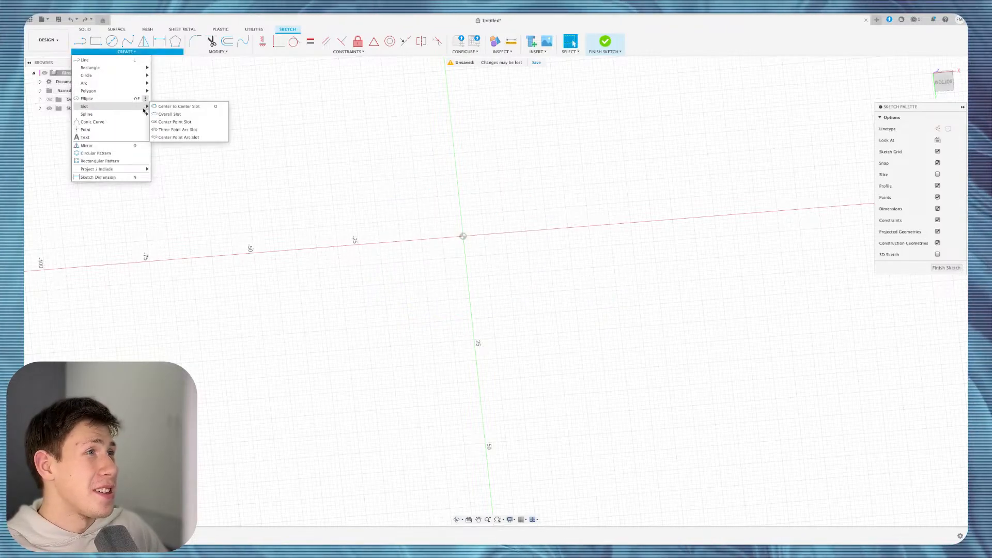
mouse_move(122, 90)
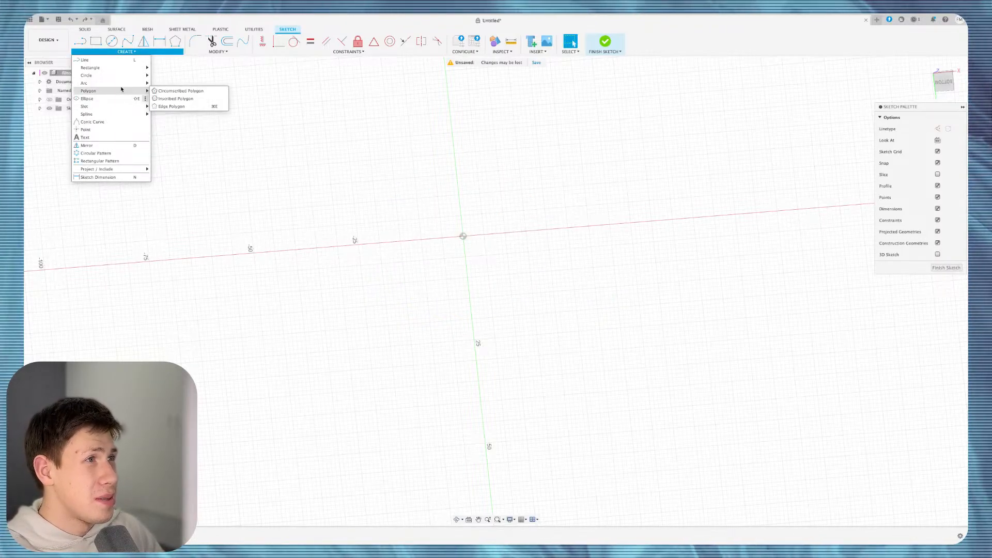
left_click(168, 91)
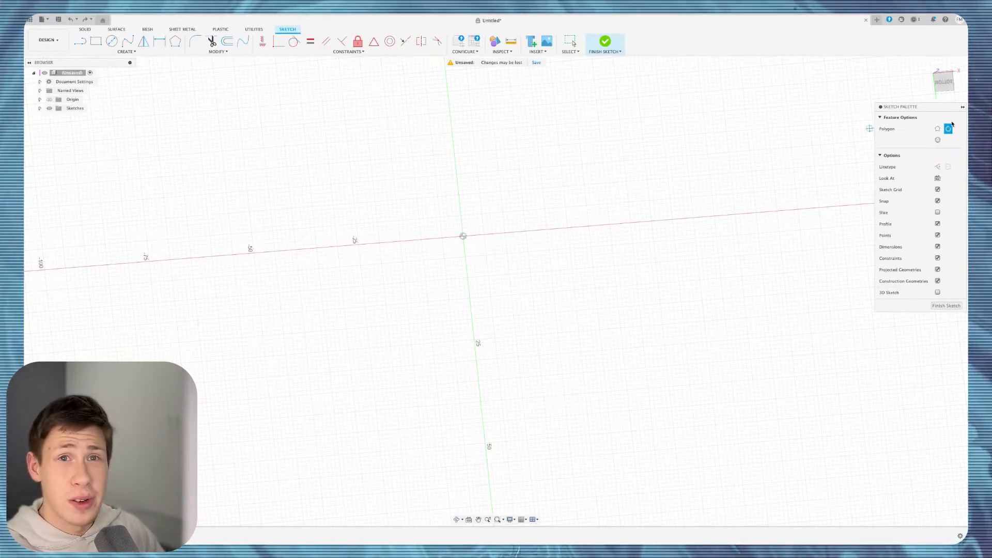
left_click(944, 82)
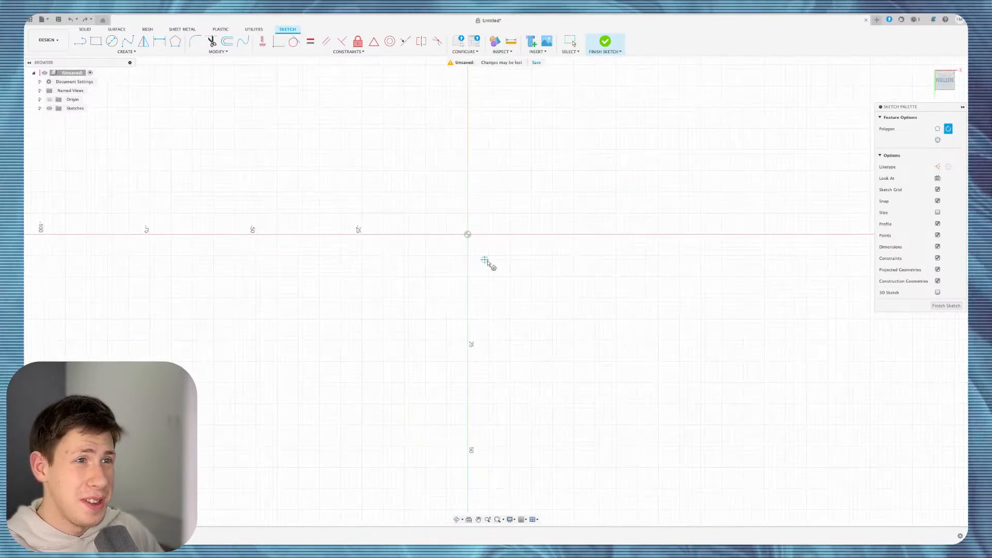
scroll(488, 264, "up", 2)
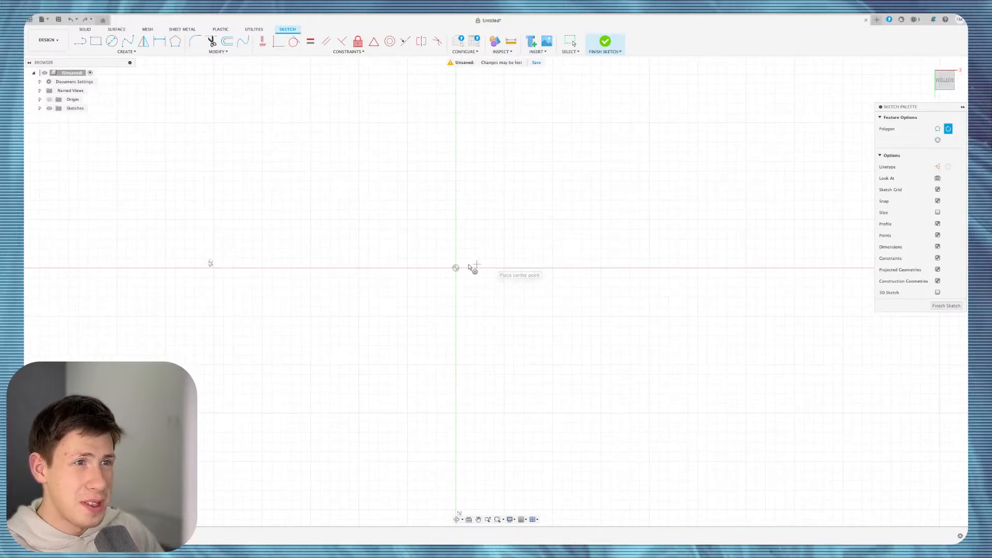
left_click(456, 268)
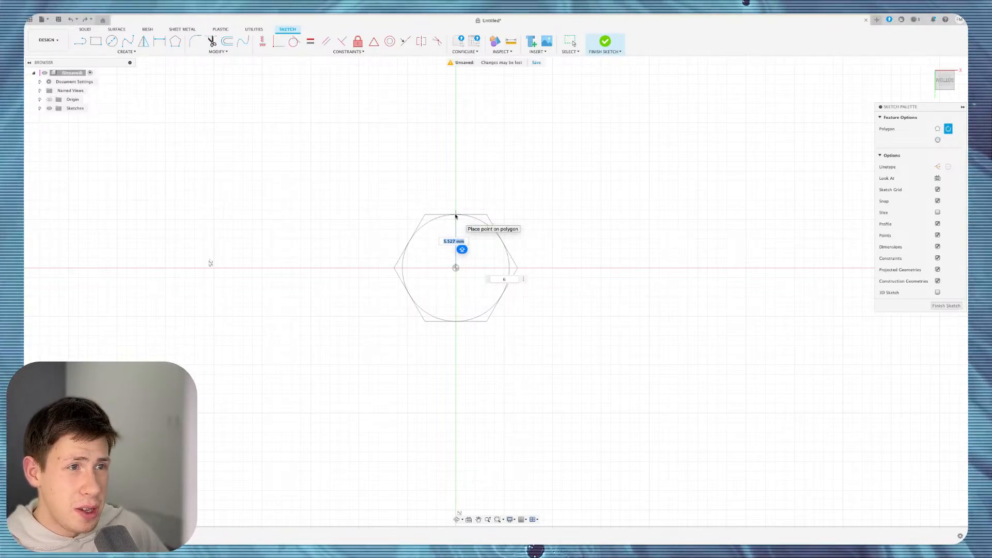
left_click(455, 215)
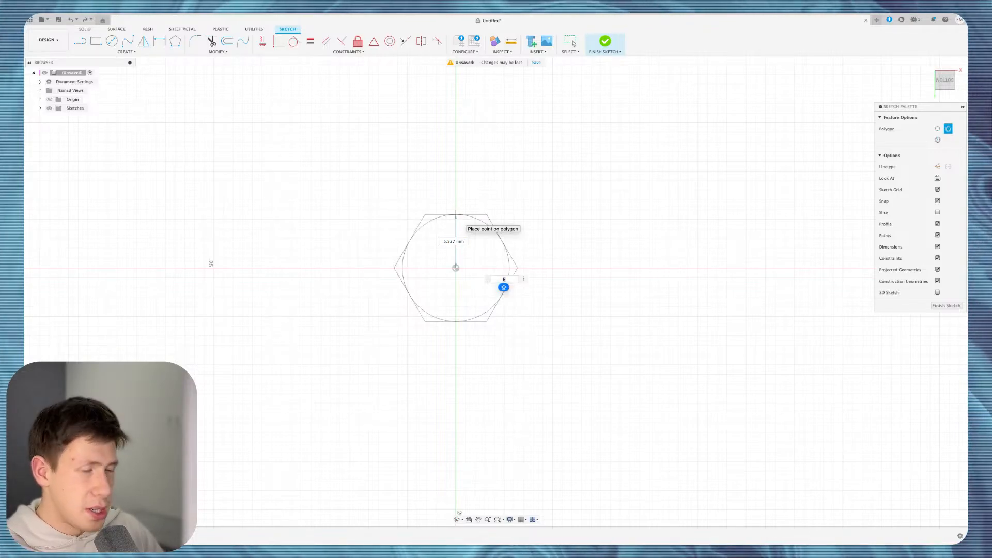
type("8")
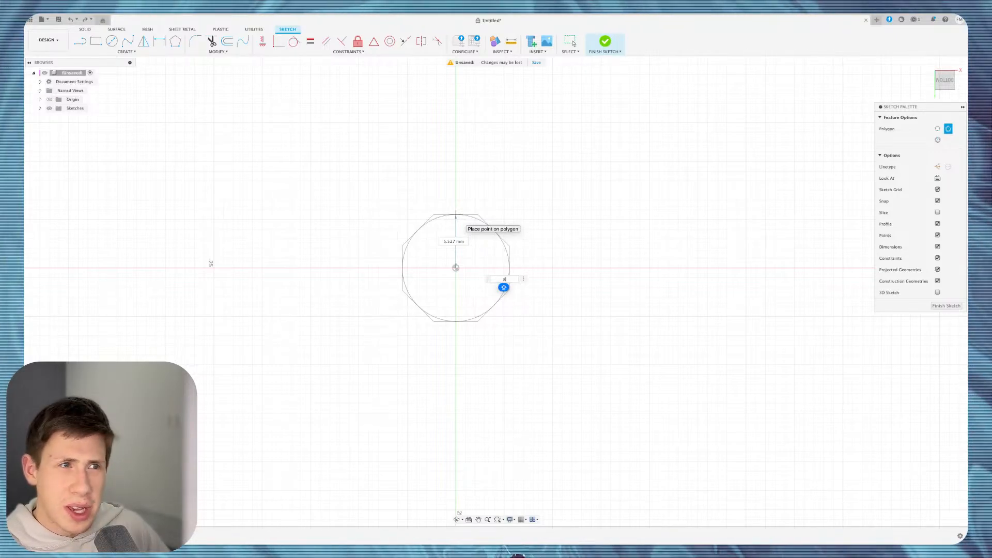
scroll(503, 288, "up", 3)
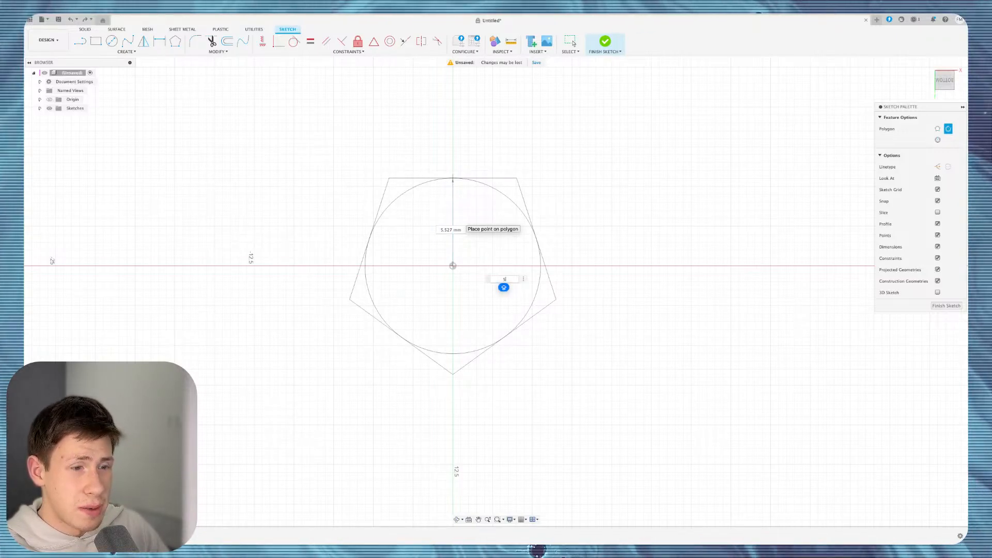
type("4")
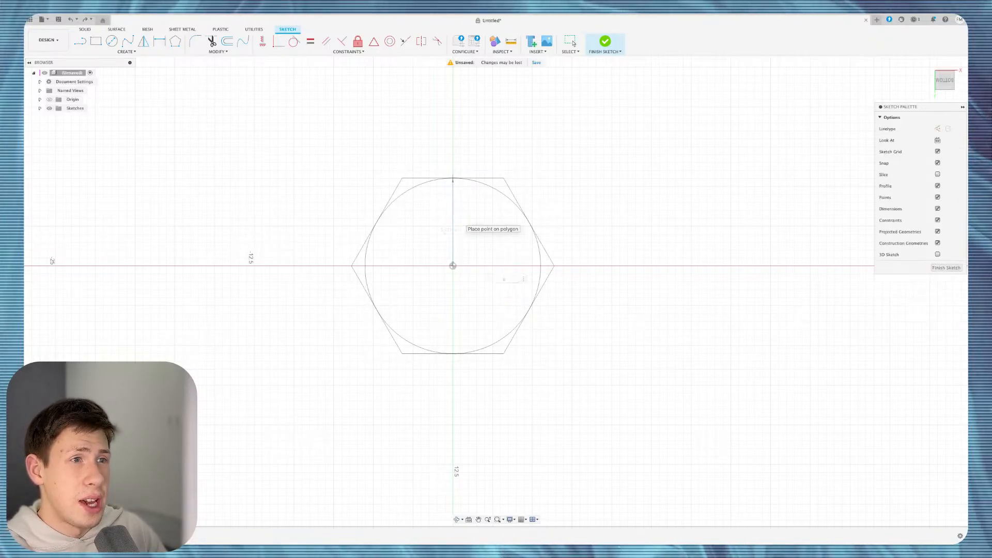
key("Return")
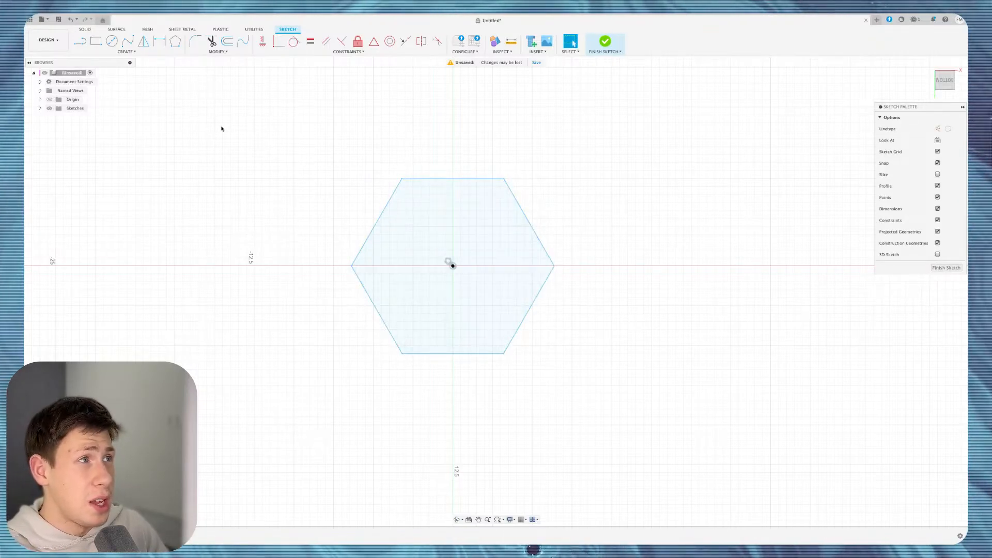
Draw a second hexagon as an inscribed polygon to the right of the first.
left_click(123, 51)
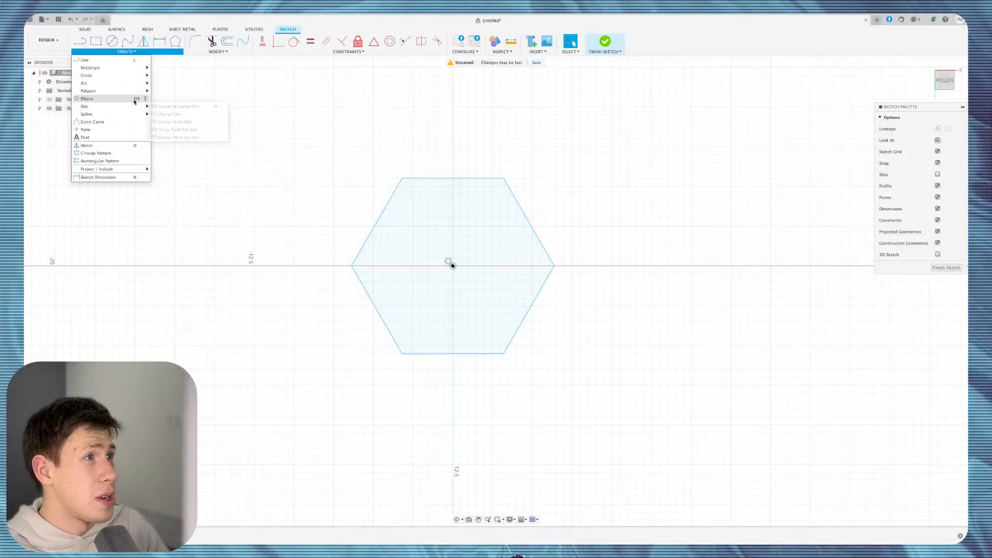
mouse_move(129, 91)
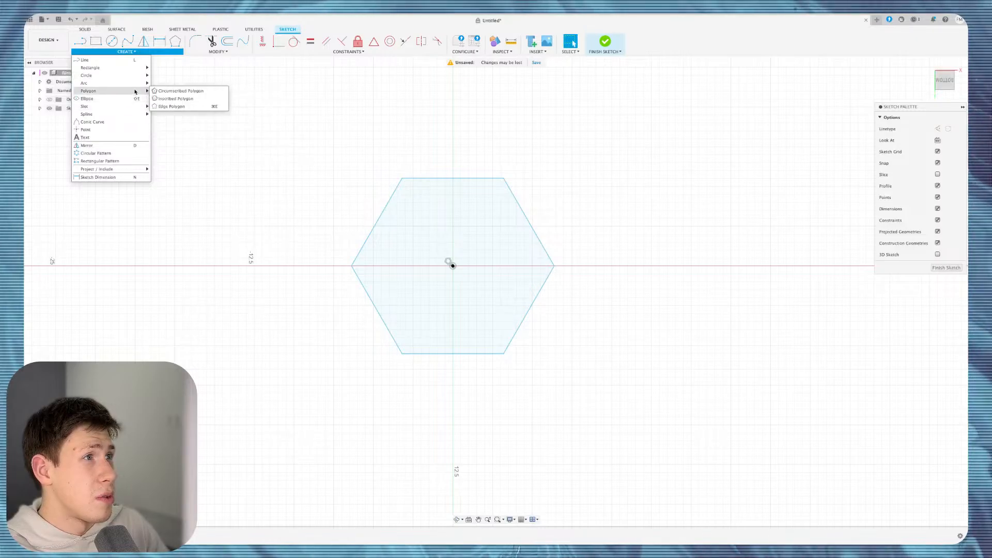
left_click(188, 98)
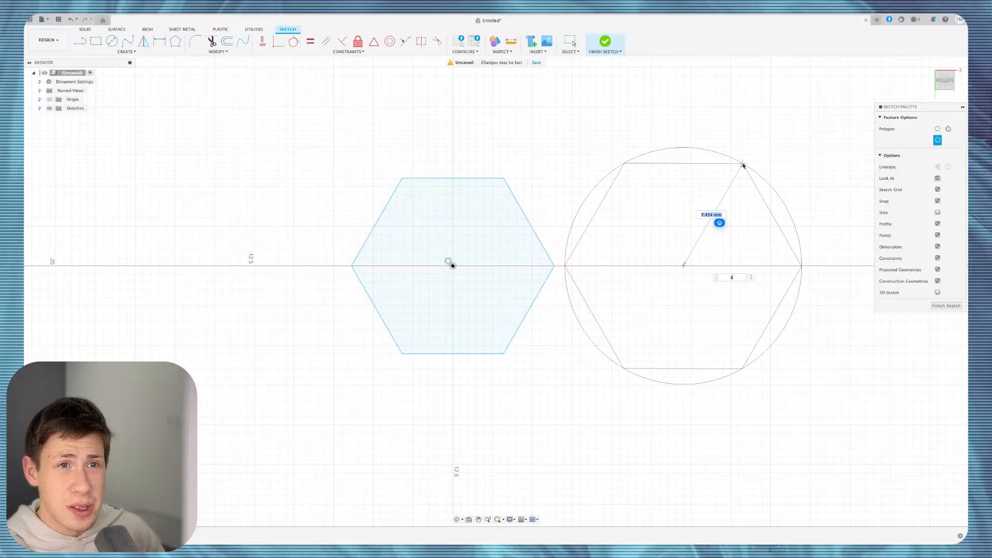
left_click(740, 170)
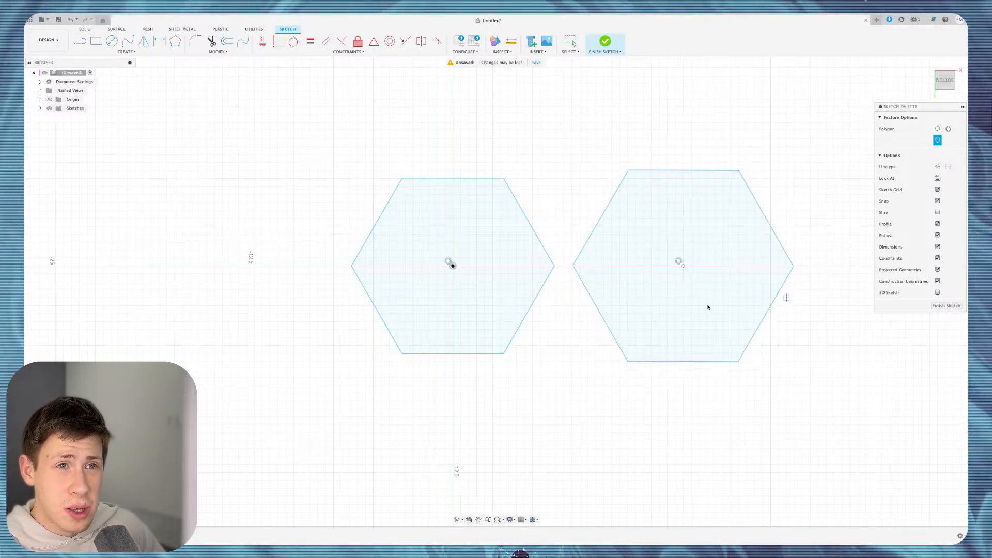
left_click(124, 52)
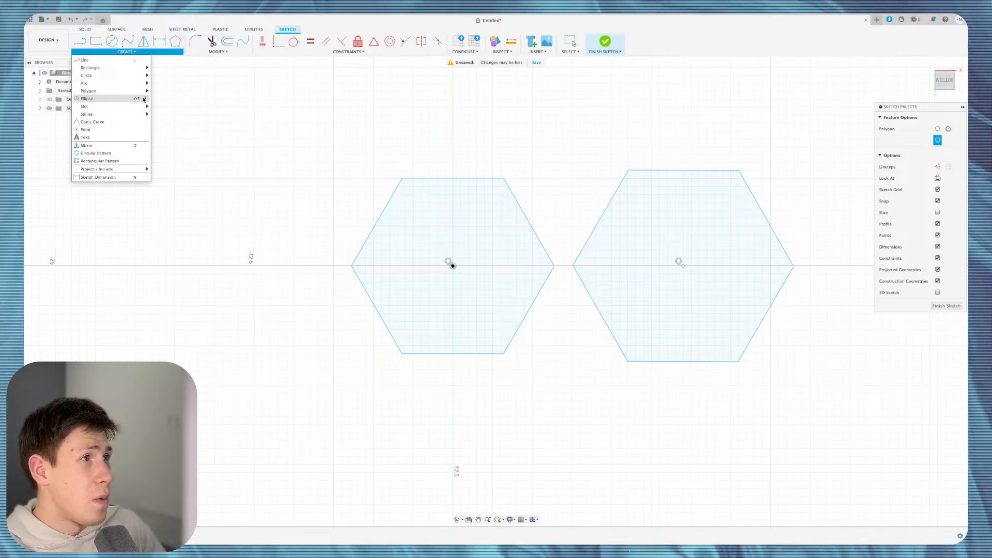
Draw a six-sided edge polygon from a 5 mm edge on the horizontal axis, left of the others.
mouse_move(144, 93)
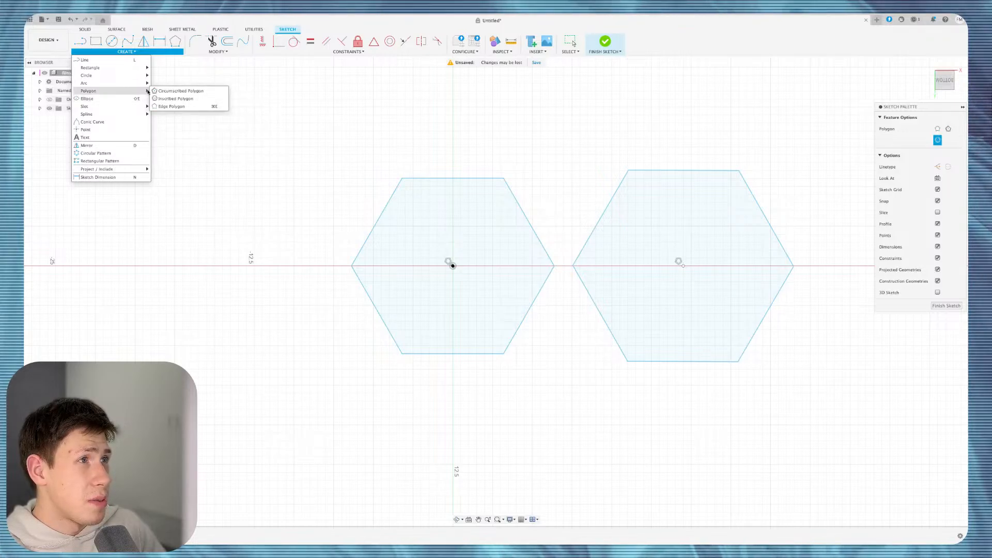
left_click(184, 107)
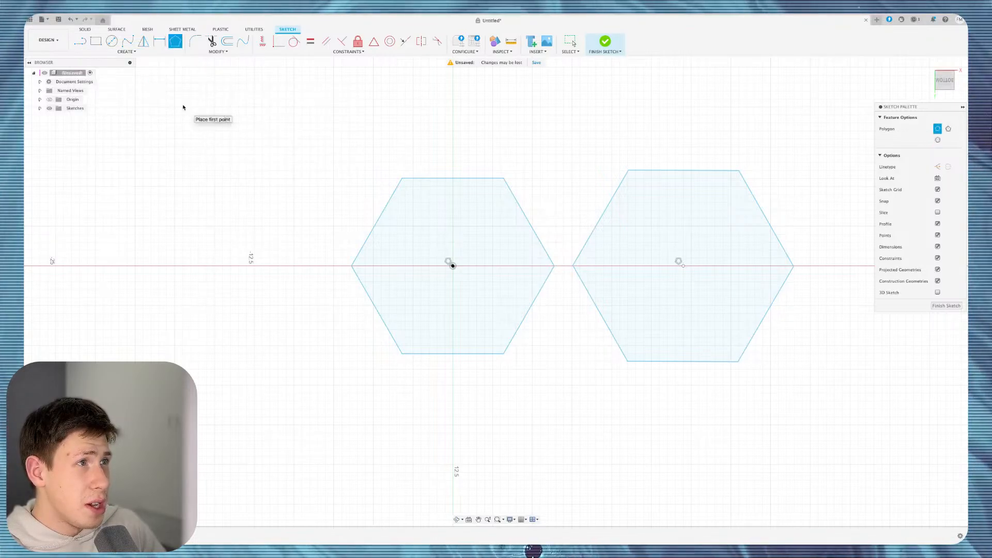
left_click(154, 264)
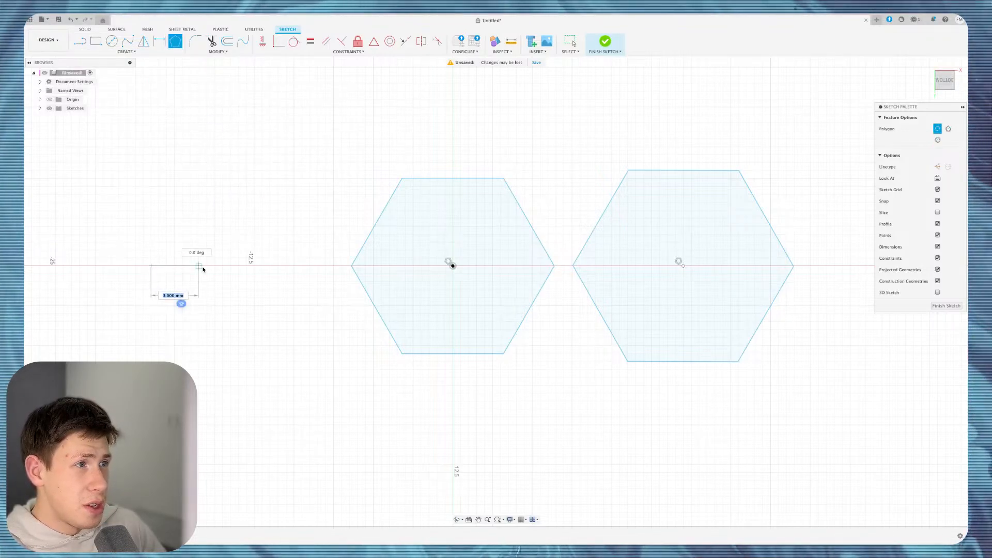
left_click(230, 265)
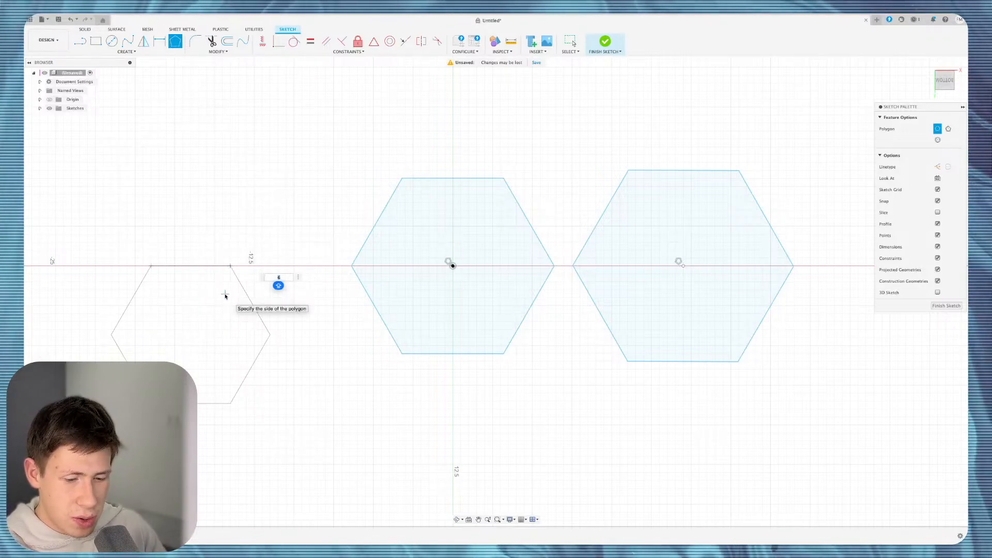
type("8")
key("BackSpace")
type("9")
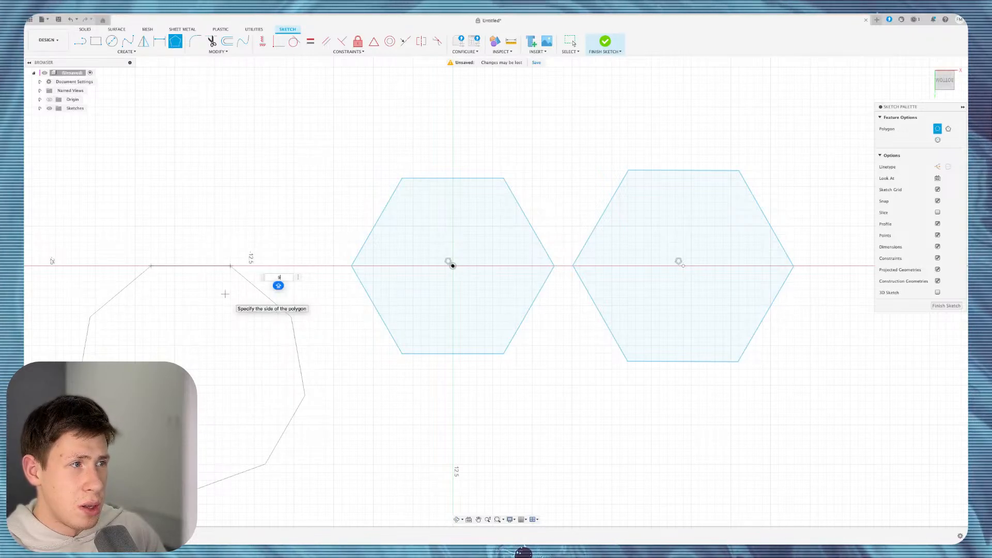
key("BackSpace")
type("8")
key("BackSpace")
type("7")
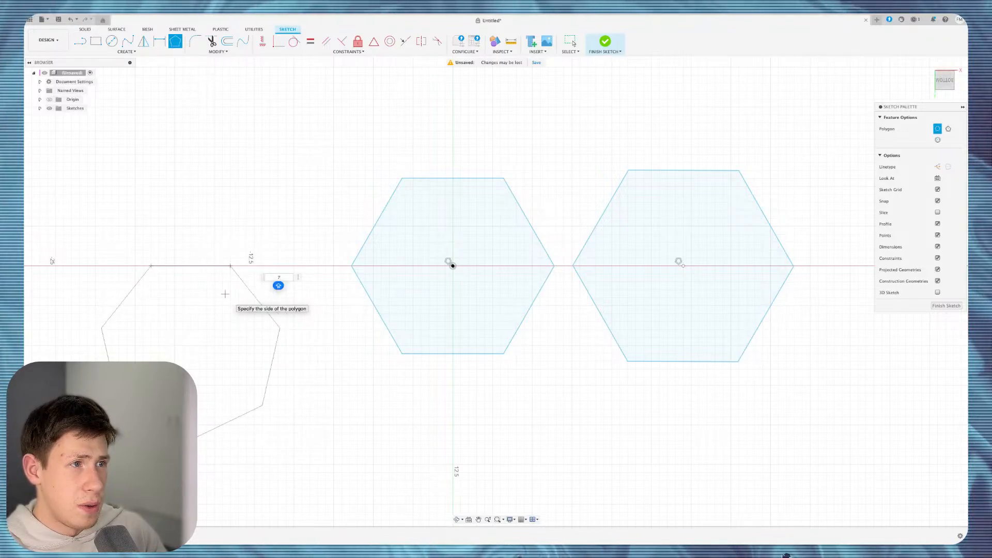
key("BackSpace")
type("6")
key("Return")
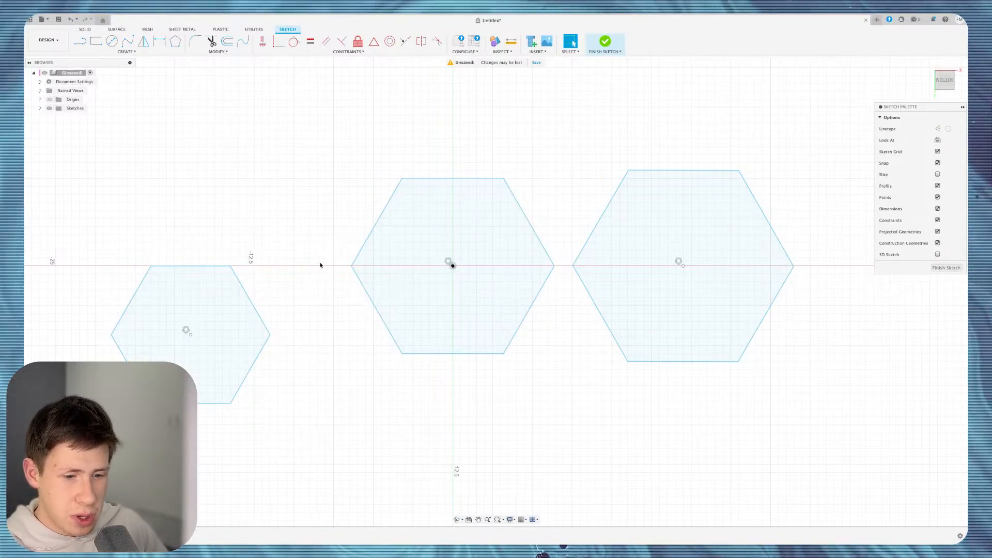
left_click(127, 52)
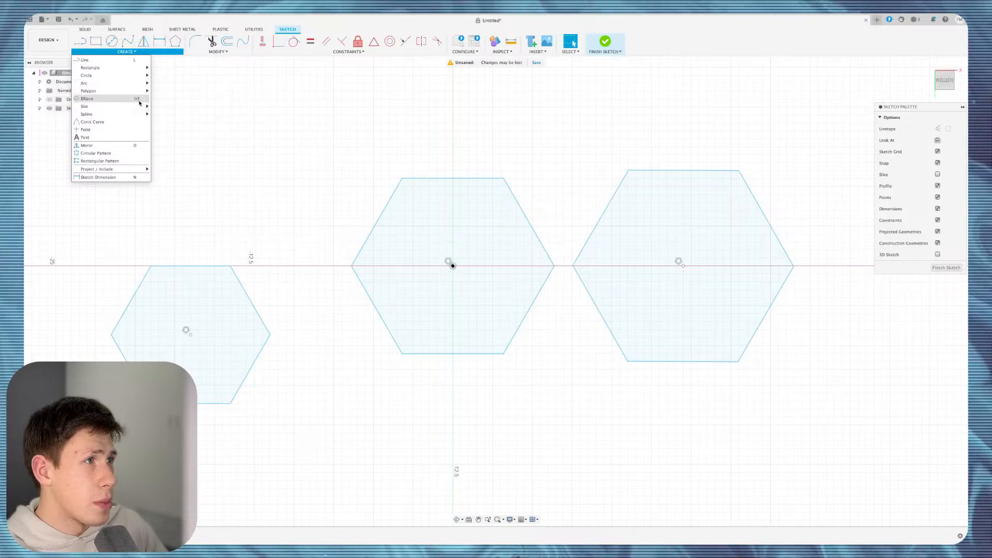
Draw an ellipse centred on the middle hexagon with its long axis tilted up to the right.
left_click(121, 99)
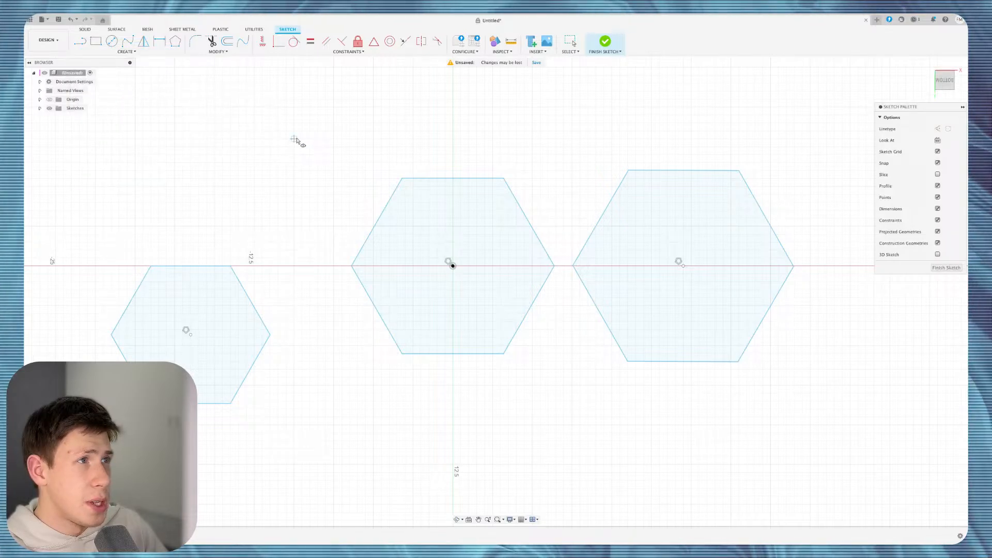
left_click(246, 138)
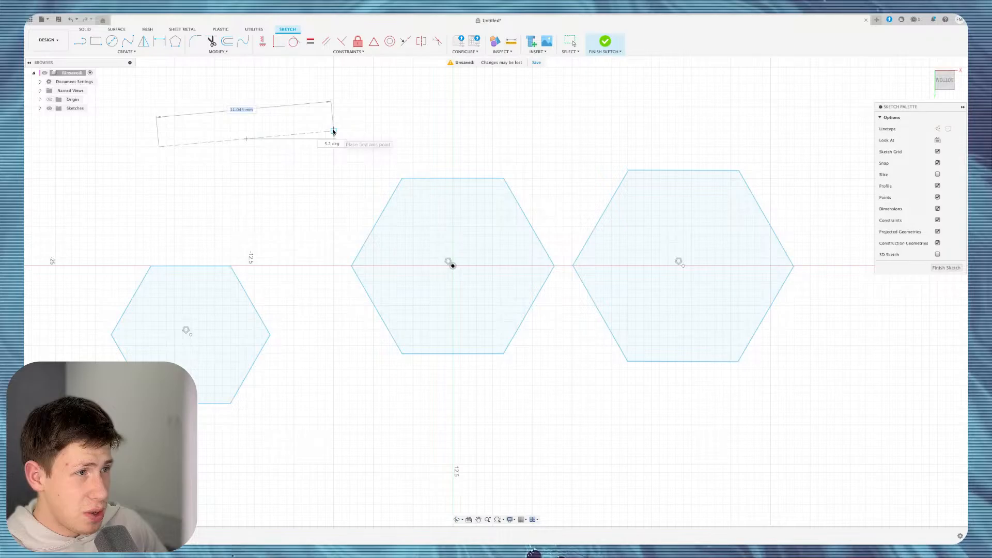
key("Escape")
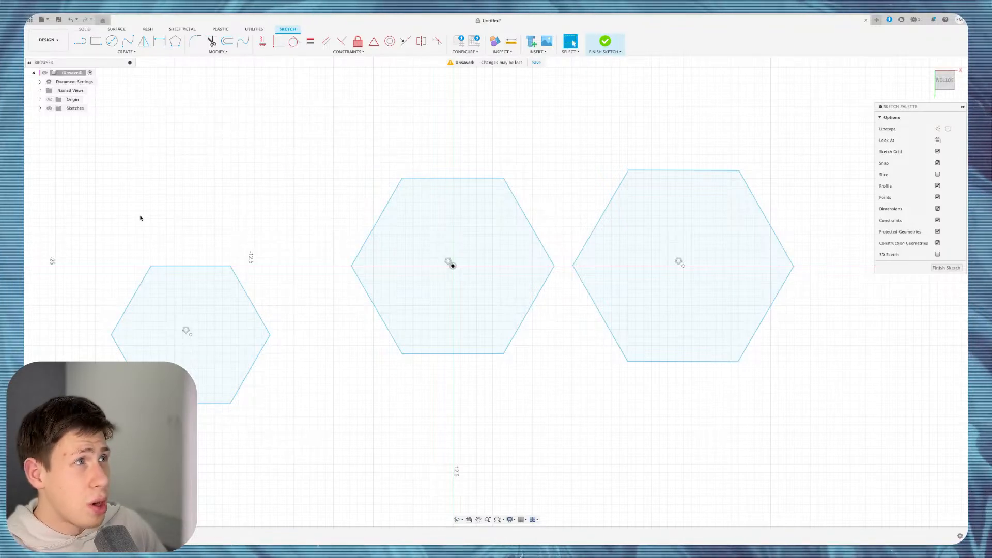
left_click(126, 51)
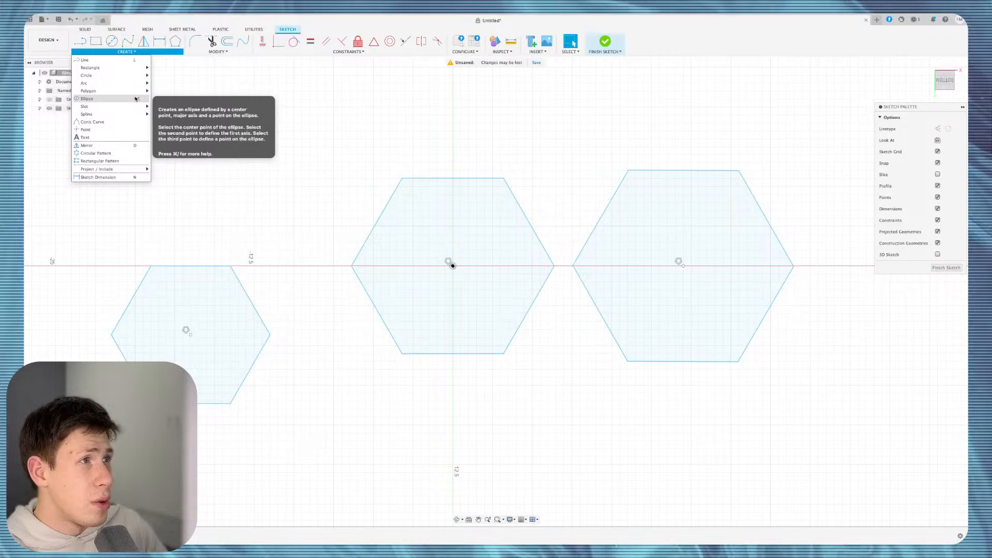
left_click(136, 98)
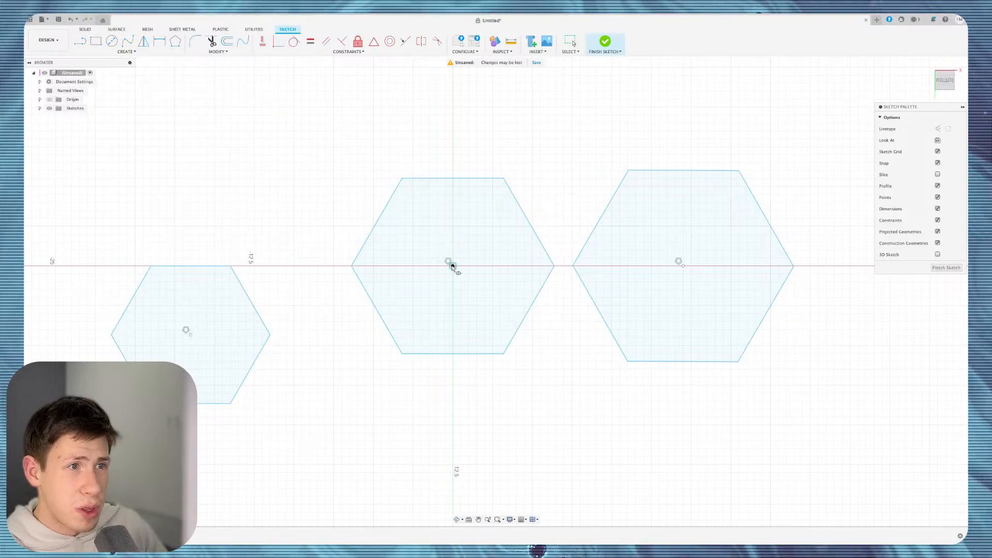
left_click(452, 266)
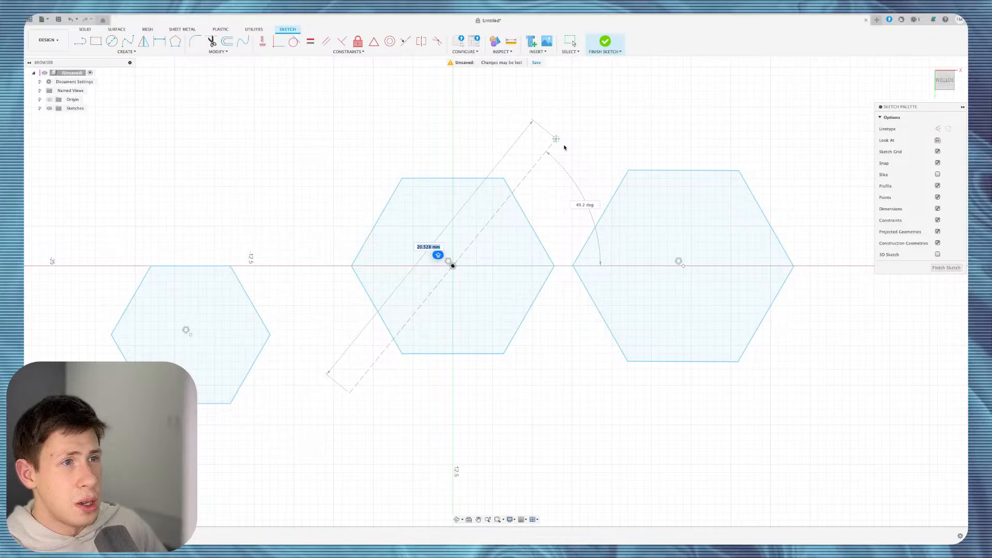
left_click(584, 155)
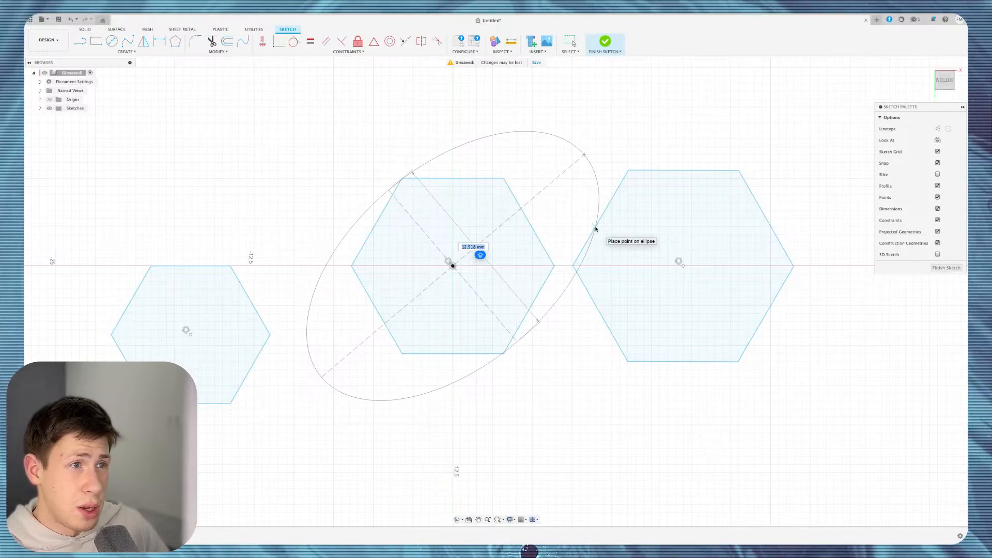
left_click(596, 229)
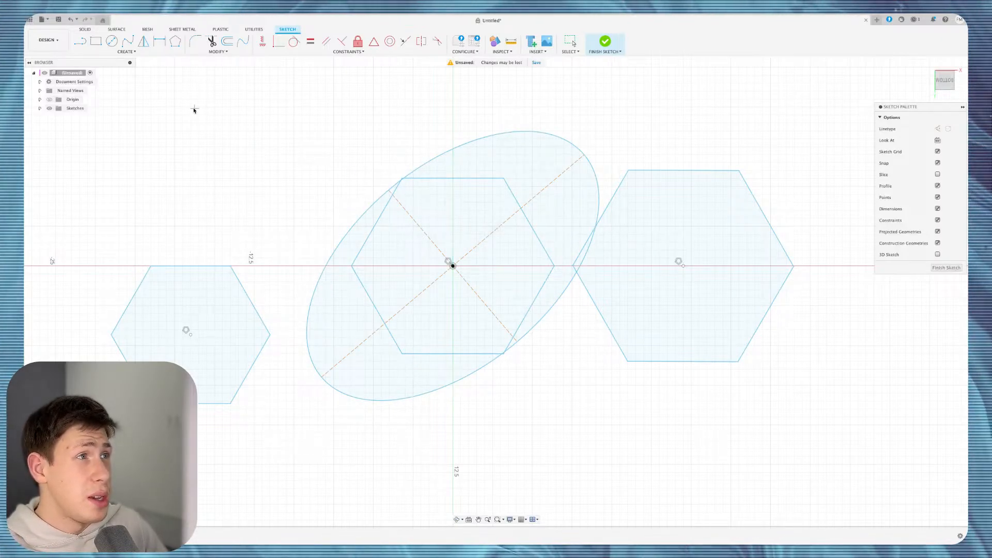
key("Escape")
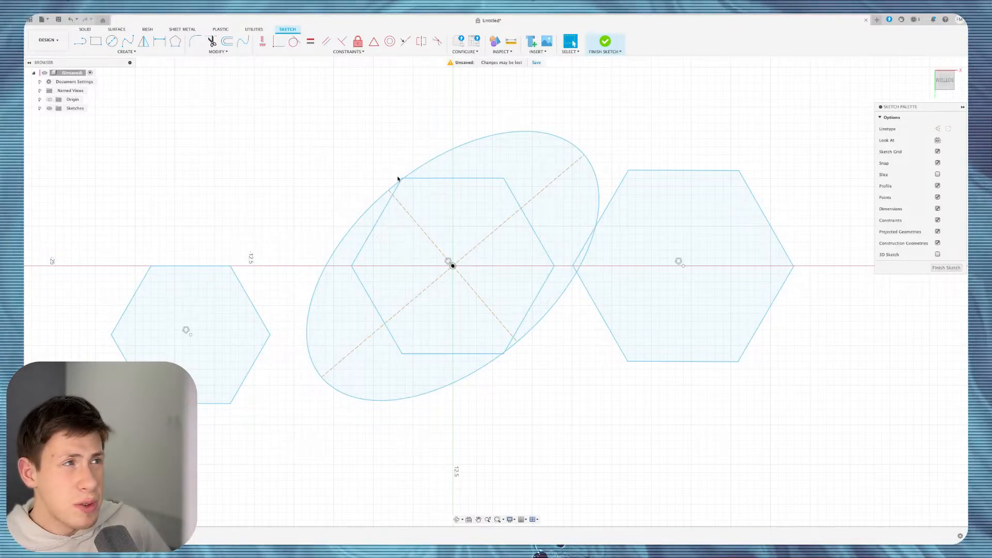
Draw a narrow centre-to-centre slot slanting from upper left up to the right above the ellipse.
left_click(127, 52)
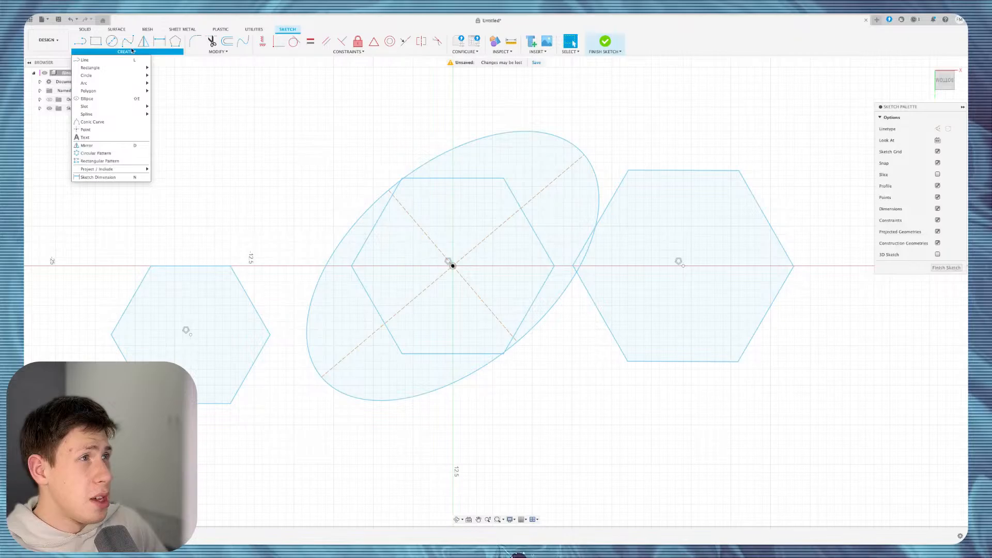
mouse_move(141, 107)
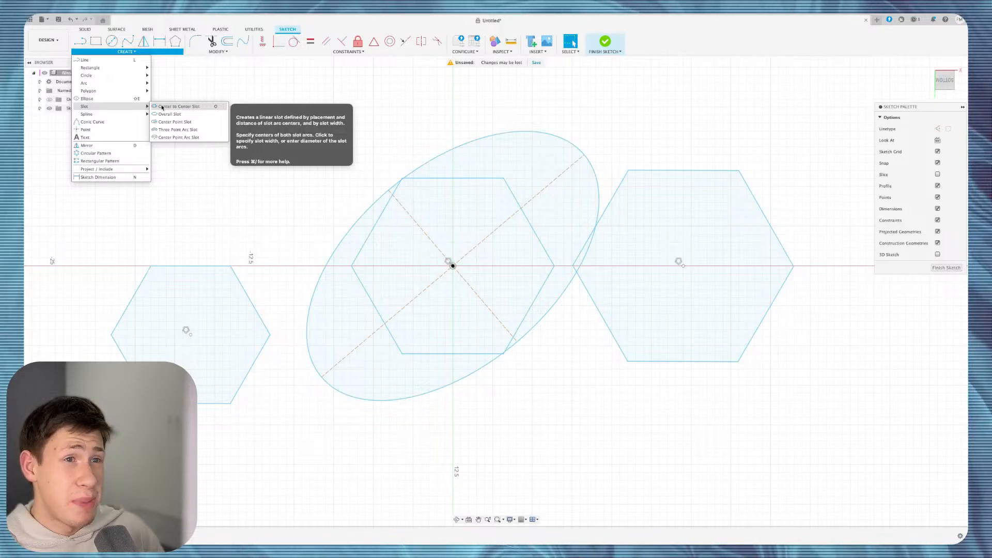
left_click(162, 106)
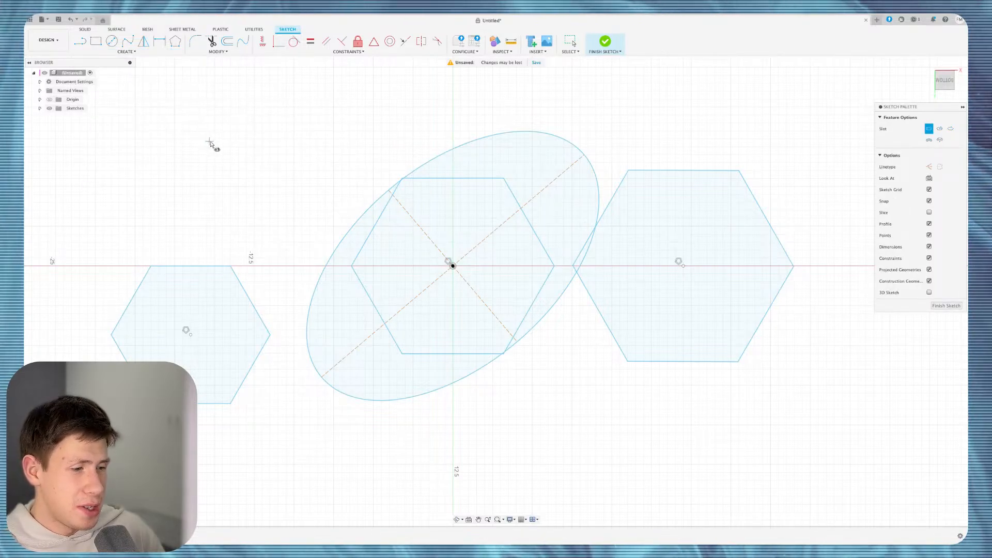
left_click(206, 179)
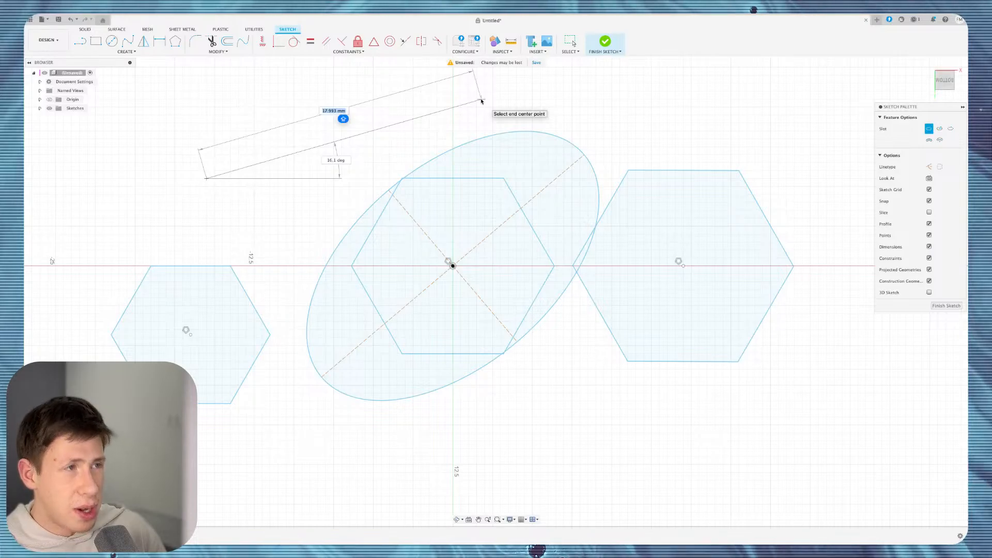
left_click(481, 100)
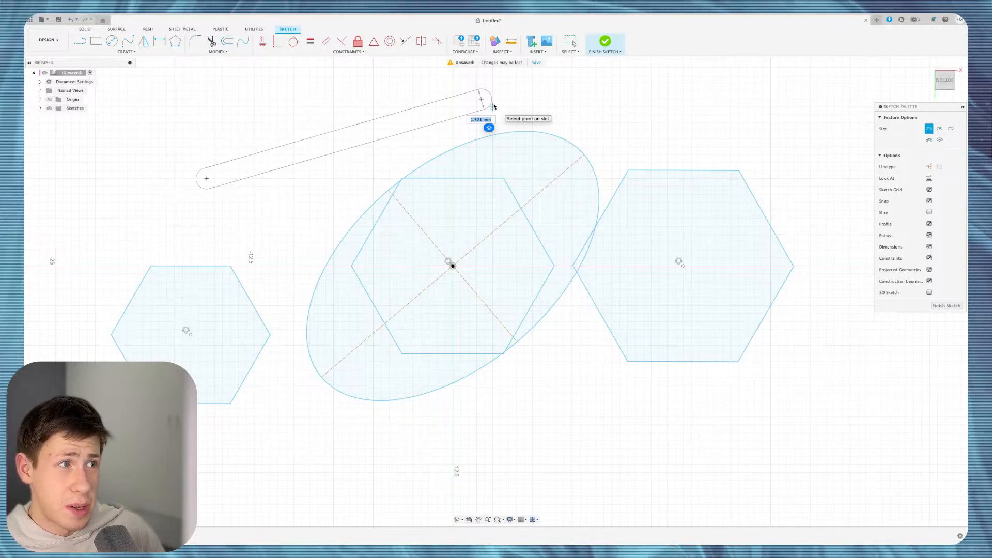
left_click(493, 107)
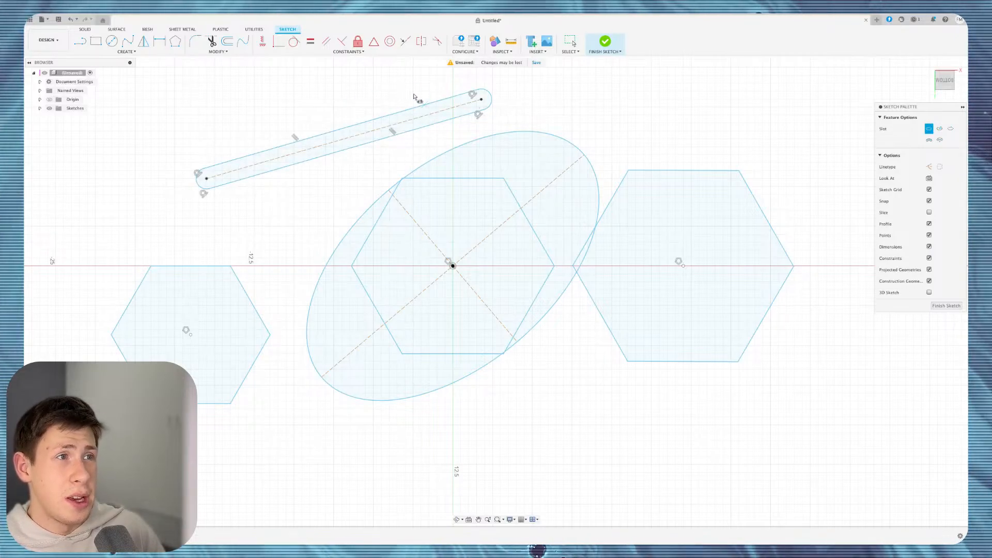
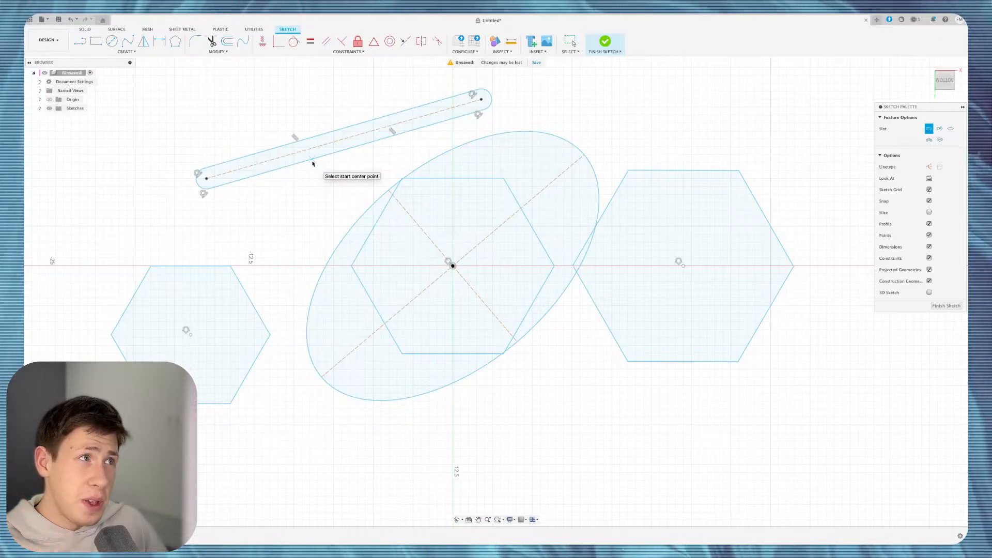
Draw a horizontal center-point slot at the top right of the sketch.
left_click(131, 52)
mouse_move(140, 107)
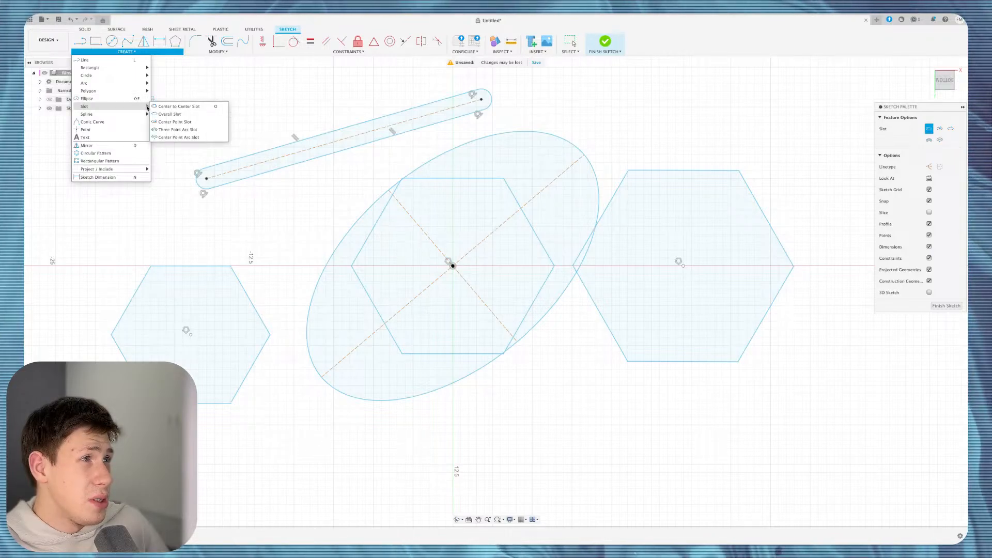
left_click(174, 122)
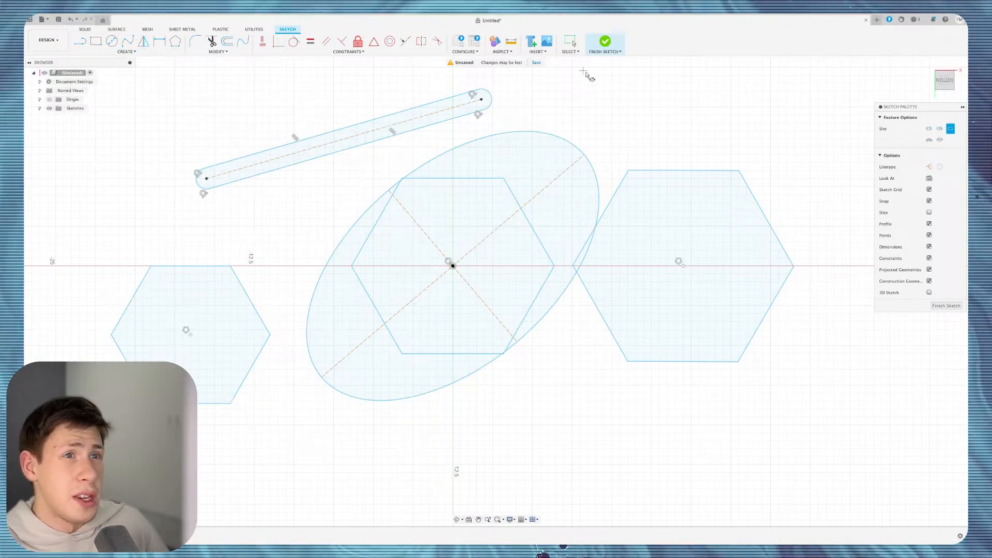
left_click(584, 108)
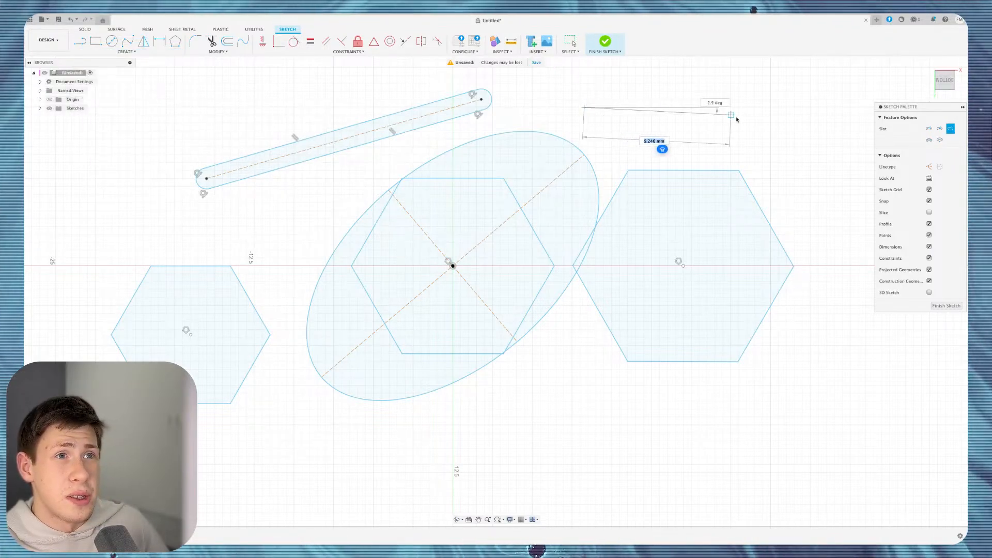
left_click(763, 107)
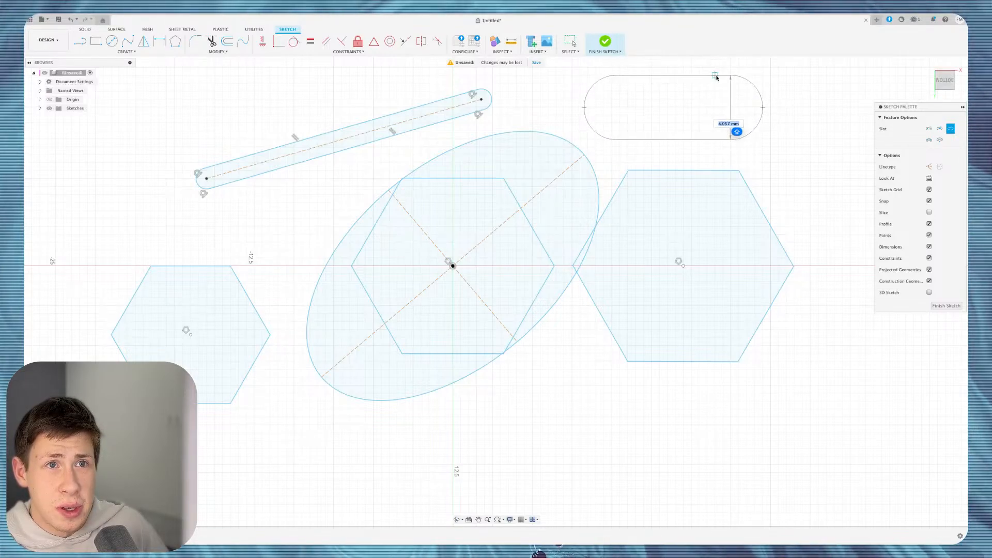
left_click(715, 76)
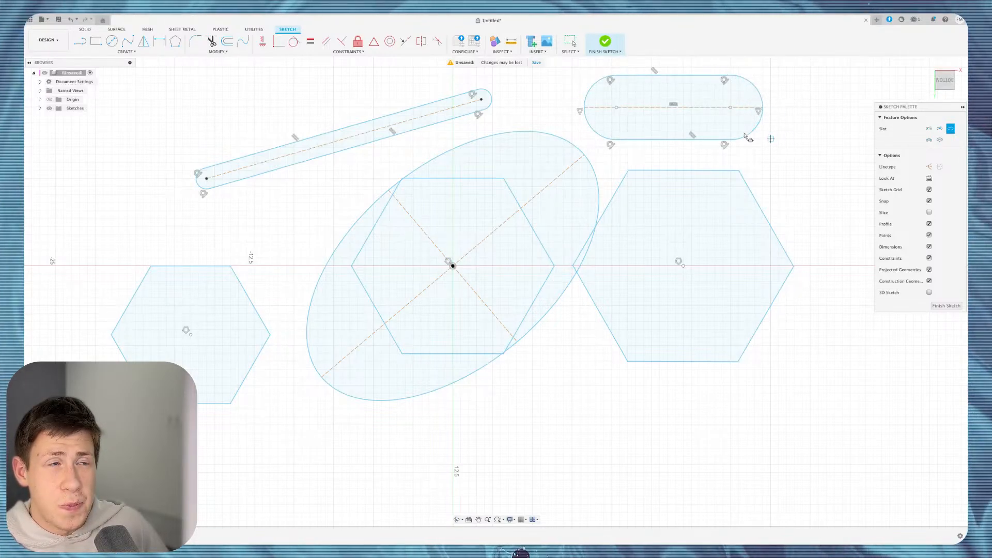
Add a short center-point slot linking the diagonal slot's end to the horizontal slot.
left_click(481, 99)
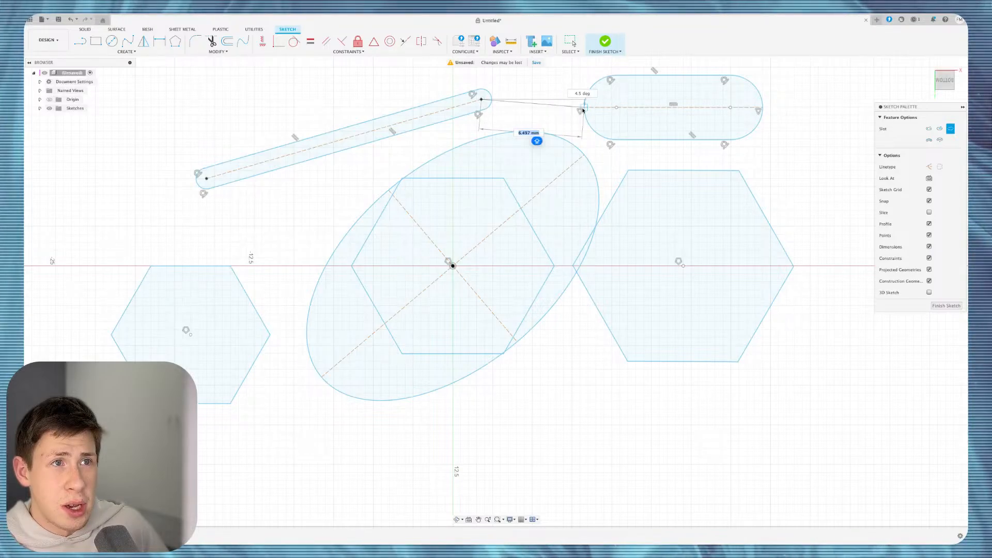
left_click(583, 110)
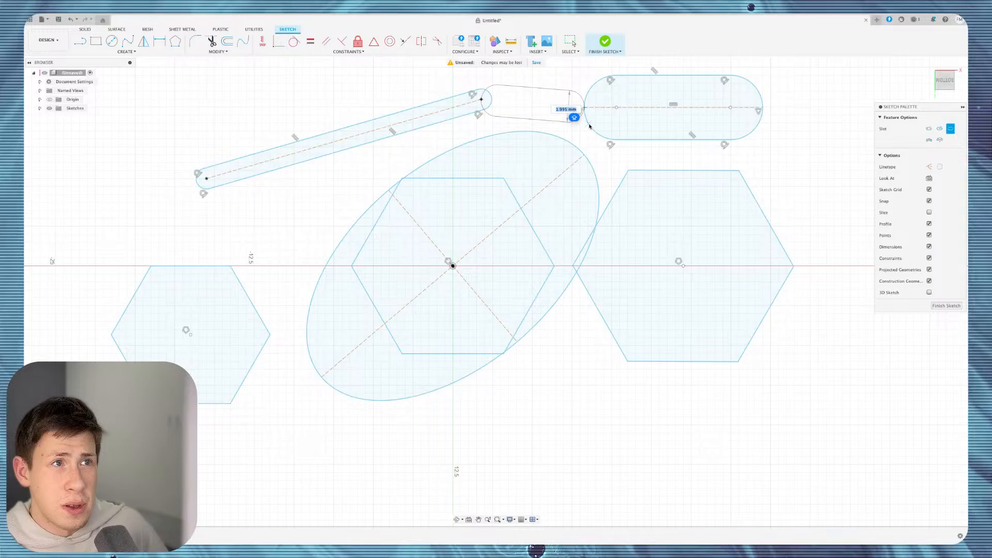
left_click(589, 125)
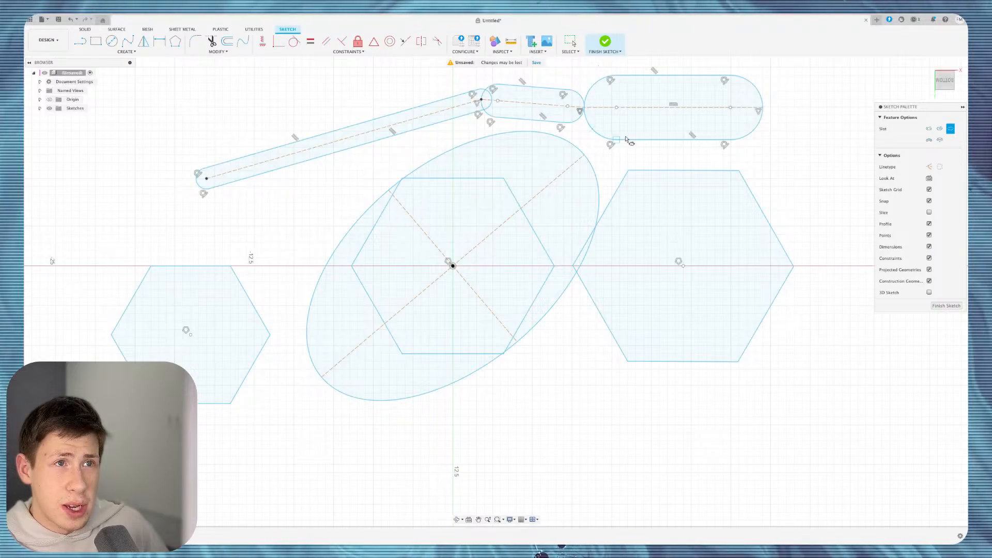
Draw a long horizontal center-point slot below the ellipse near the bottom of the sketch.
left_click(128, 52)
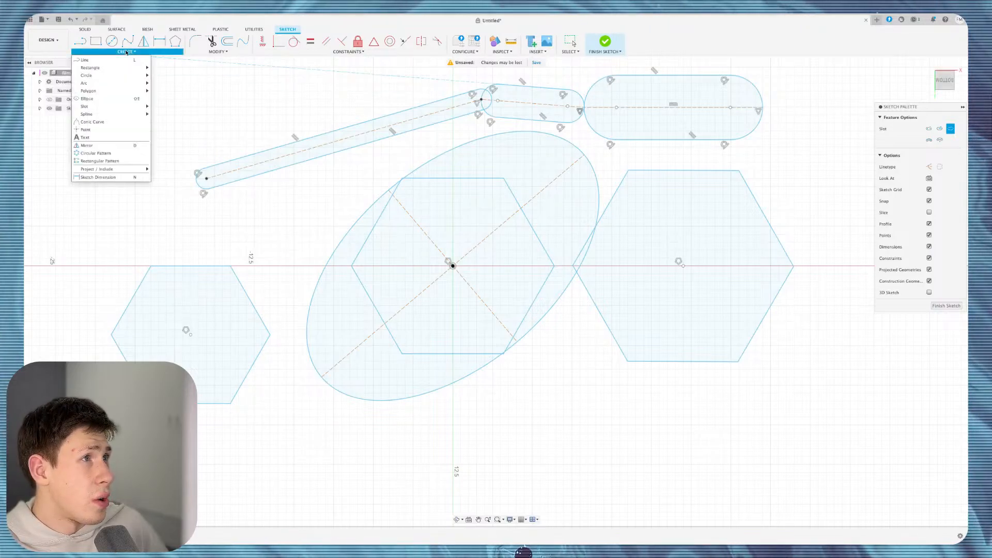
mouse_move(139, 106)
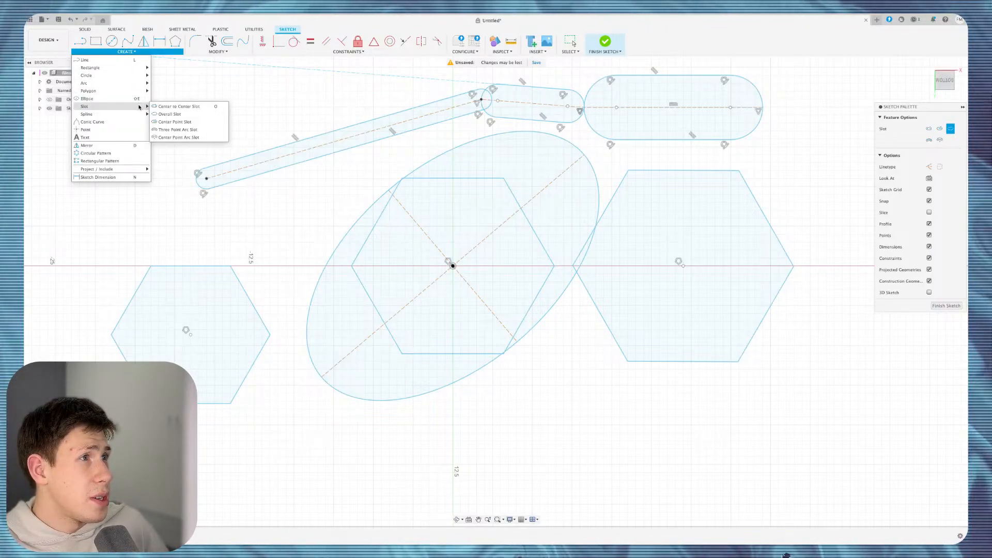
left_click(171, 122)
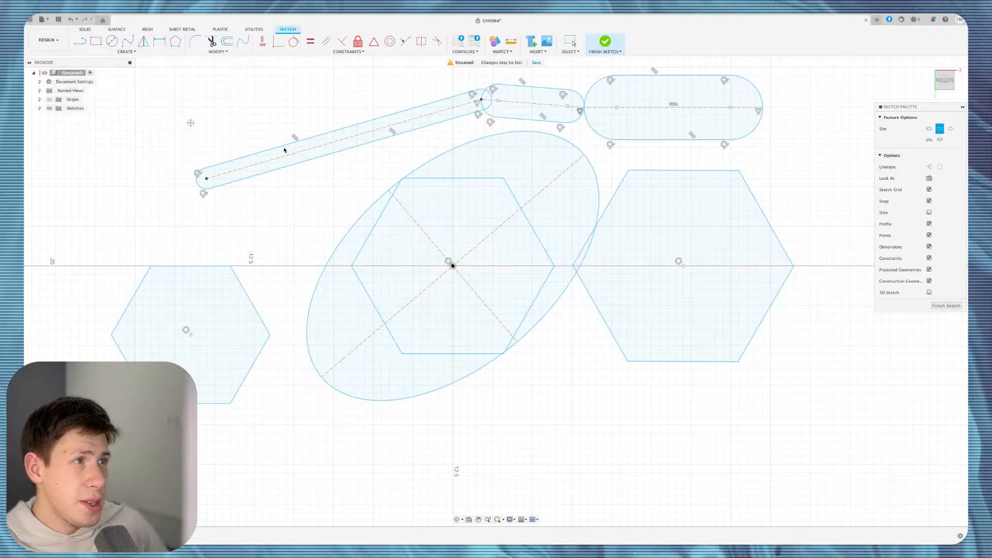
left_click(453, 465)
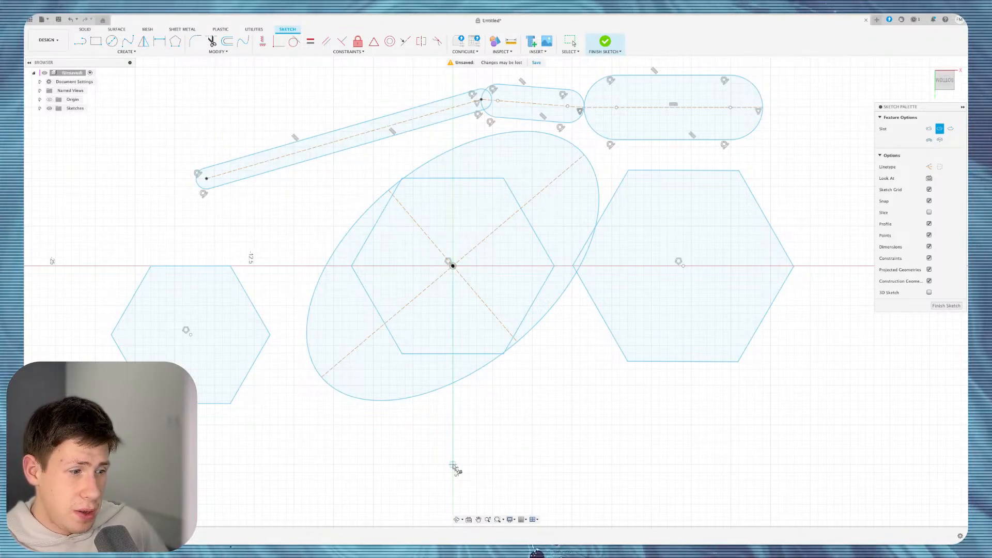
left_click(546, 466)
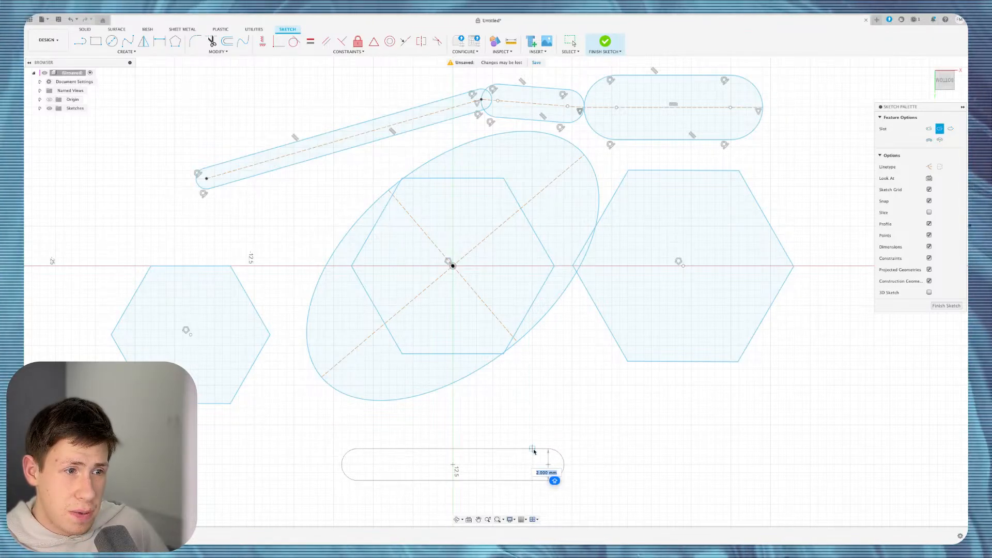
left_click(534, 451)
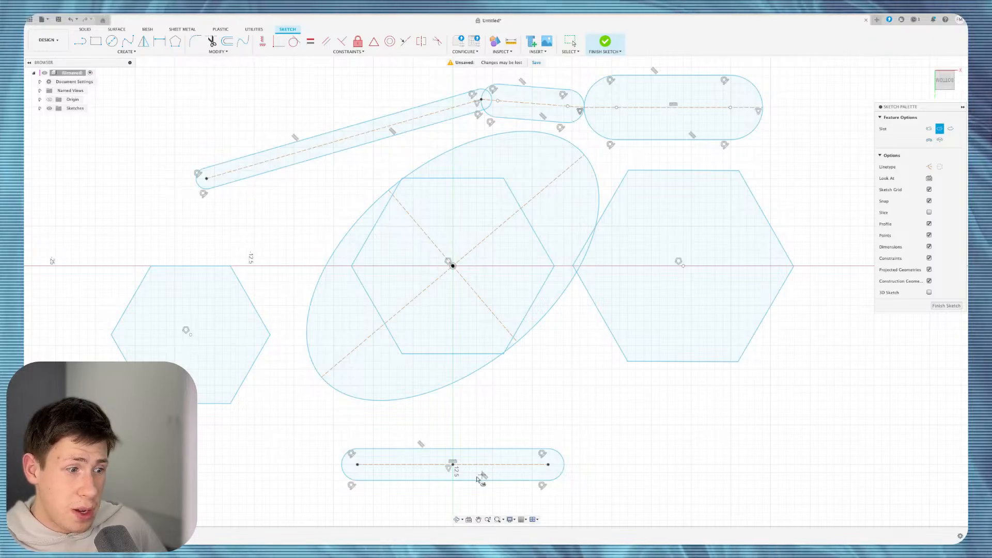
left_click(127, 51)
Draw a three-point arc slot curving around the right side of the right hexagon.
mouse_move(139, 106)
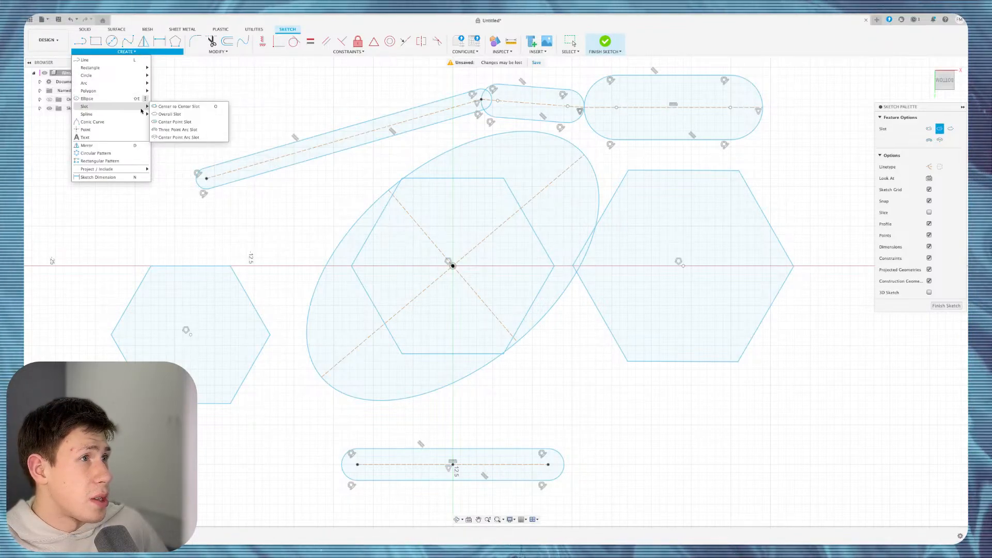
left_click(174, 129)
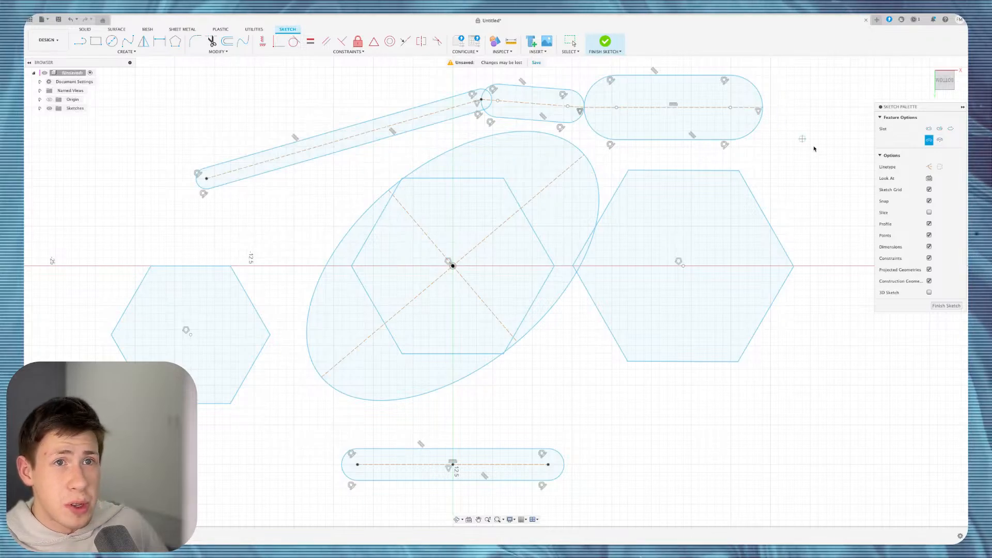
left_click(830, 193)
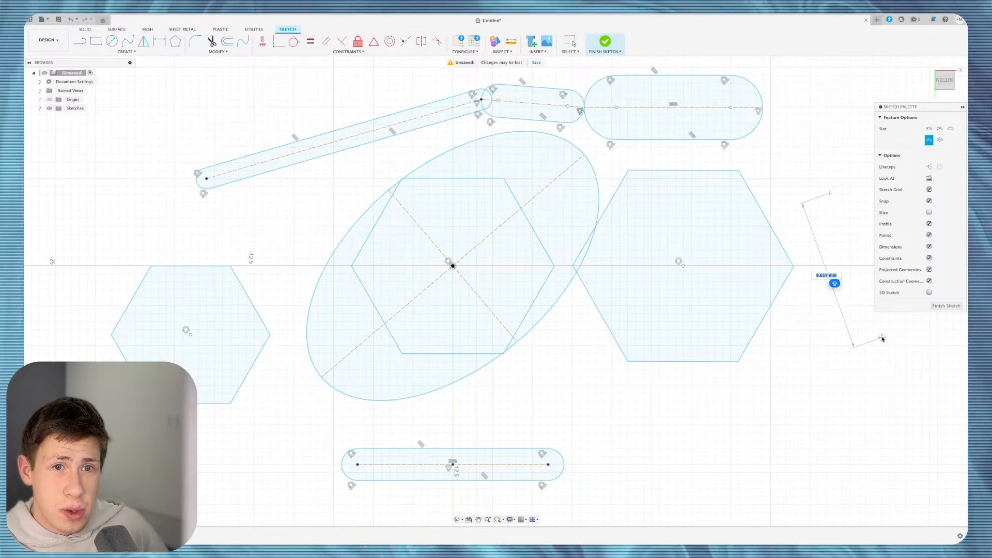
left_click(881, 337)
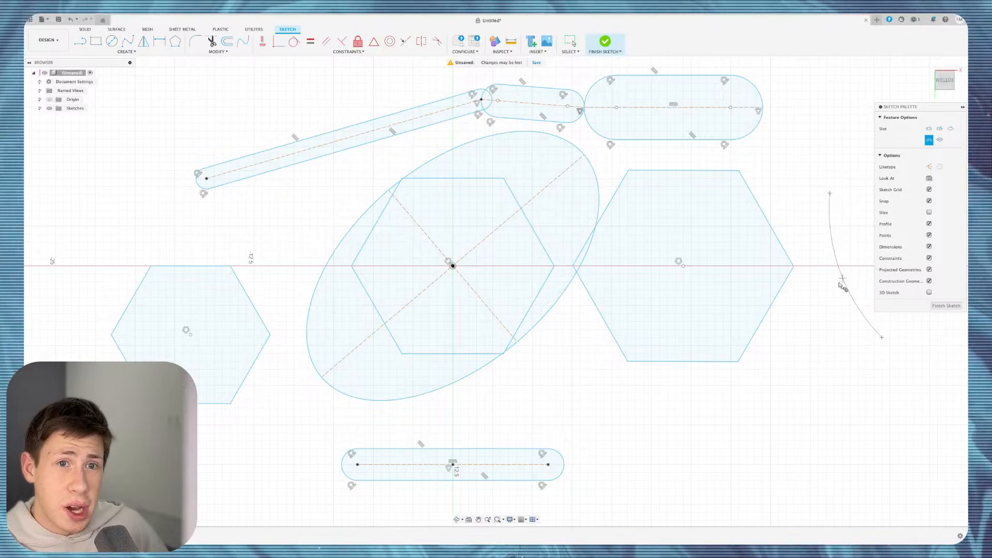
left_click(803, 305)
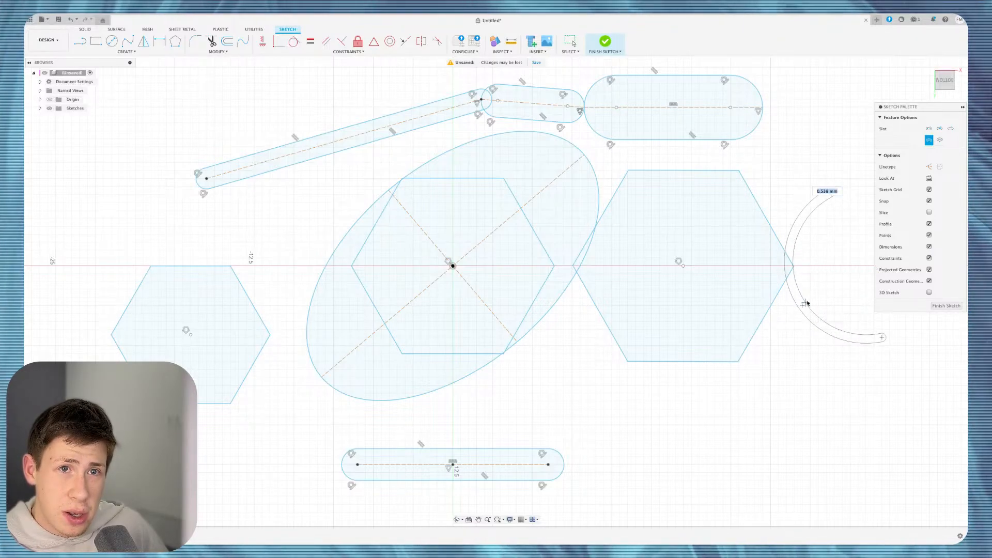
left_click(819, 294)
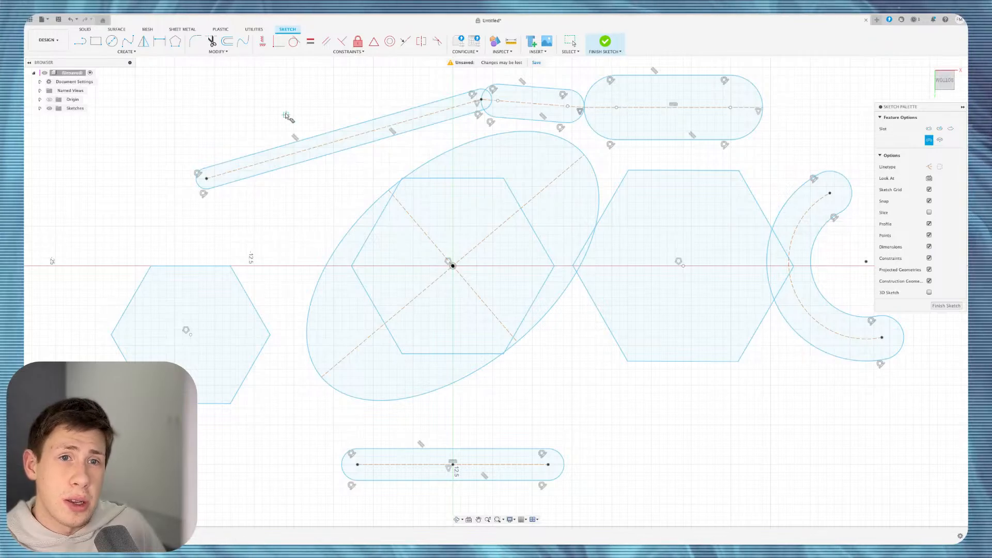
left_click(160, 53)
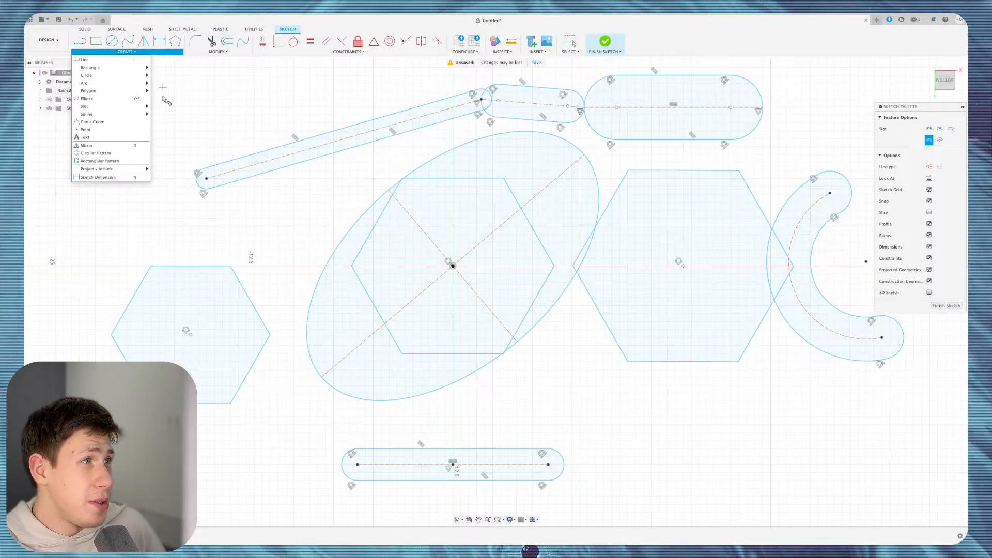
Draw a center-point arc slot sweeping from upper left across the left hexagon, then exit slots.
mouse_move(138, 114)
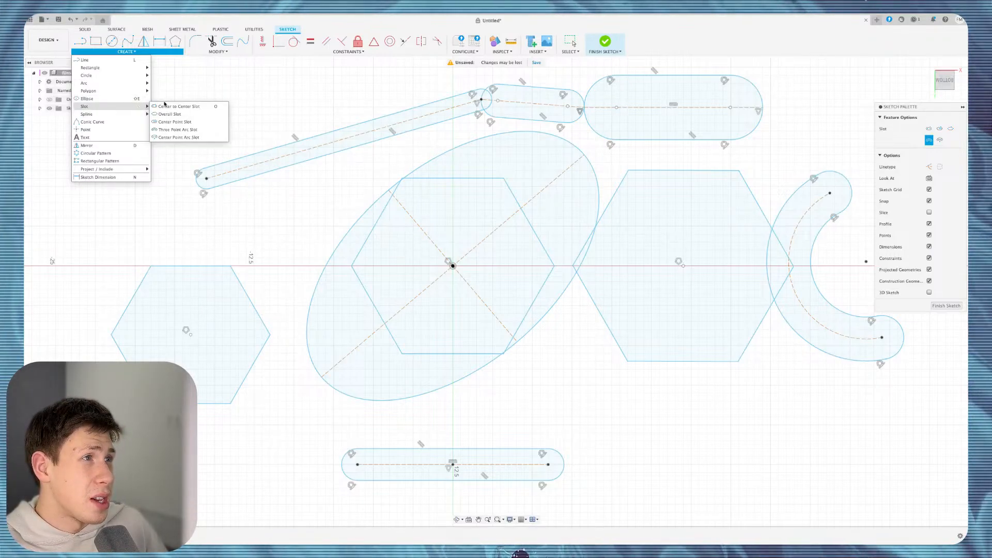
left_click(173, 137)
left_click(111, 194)
left_click(238, 107)
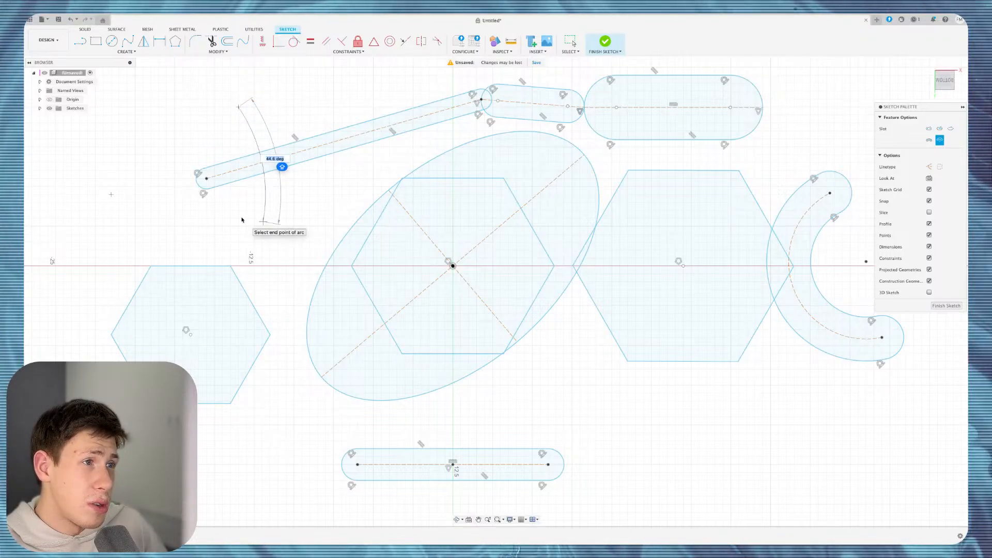
left_click(65, 342)
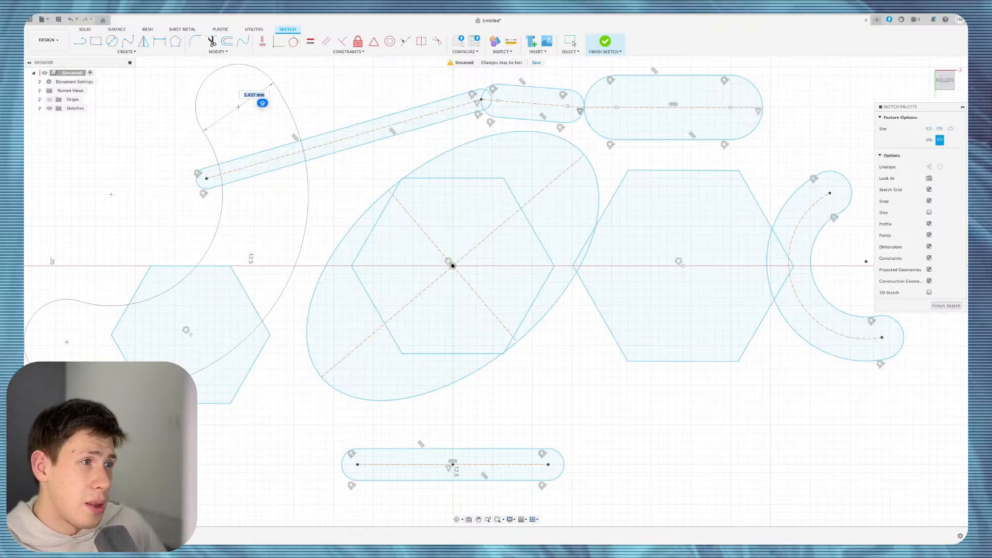
left_click(68, 359)
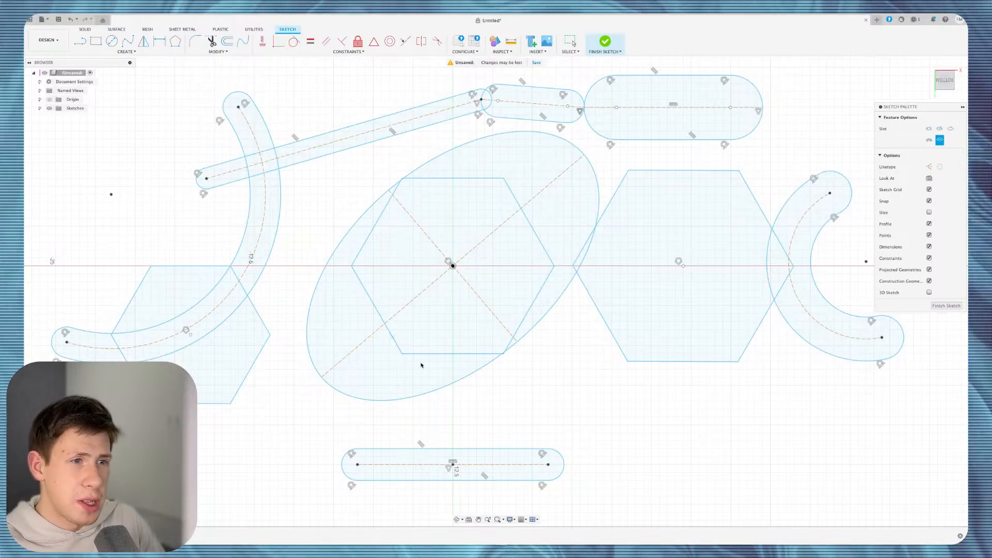
key("Escape")
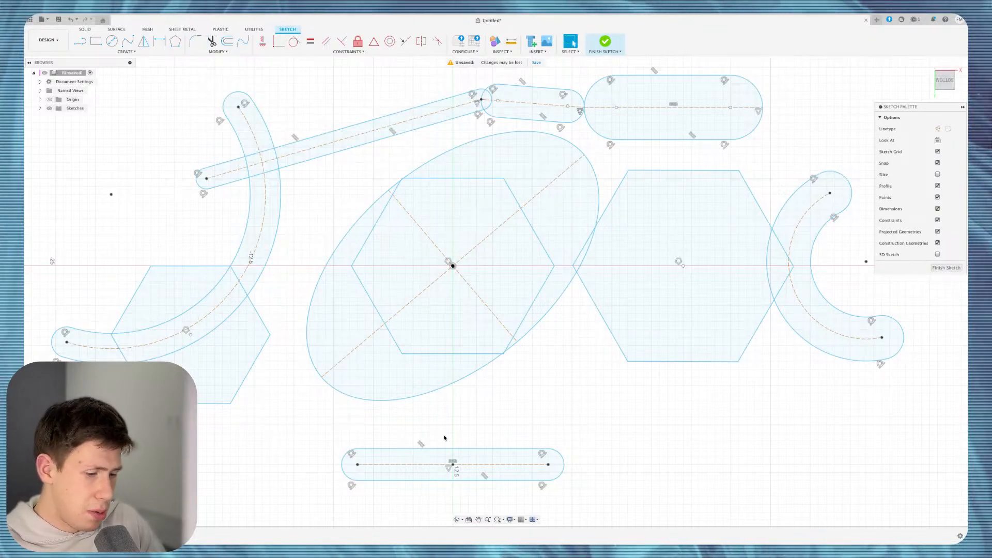
Delete all the slots, hexagons and ellipse, leaving only the axes.
scroll(495, 291, "down", 5)
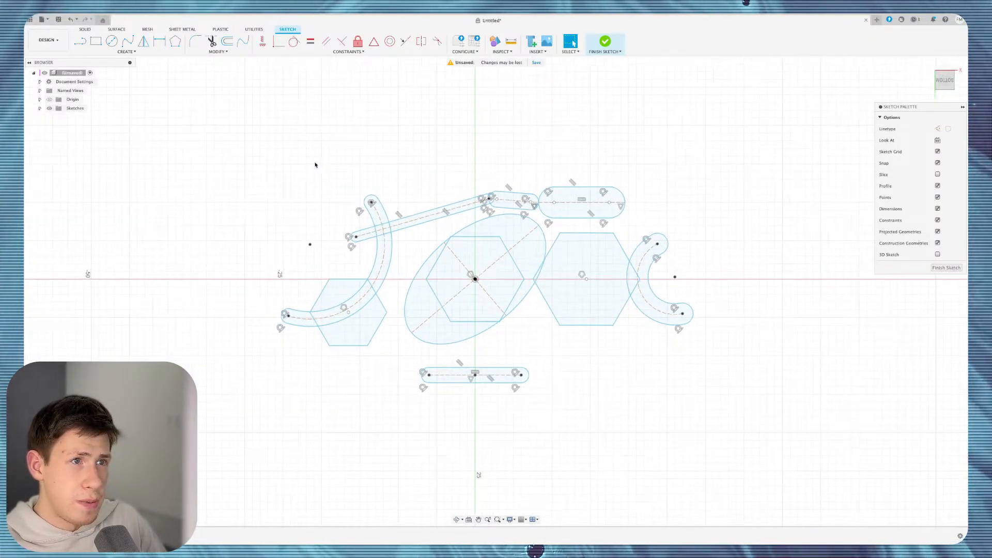
left_click_drag(296, 427, 296, 426)
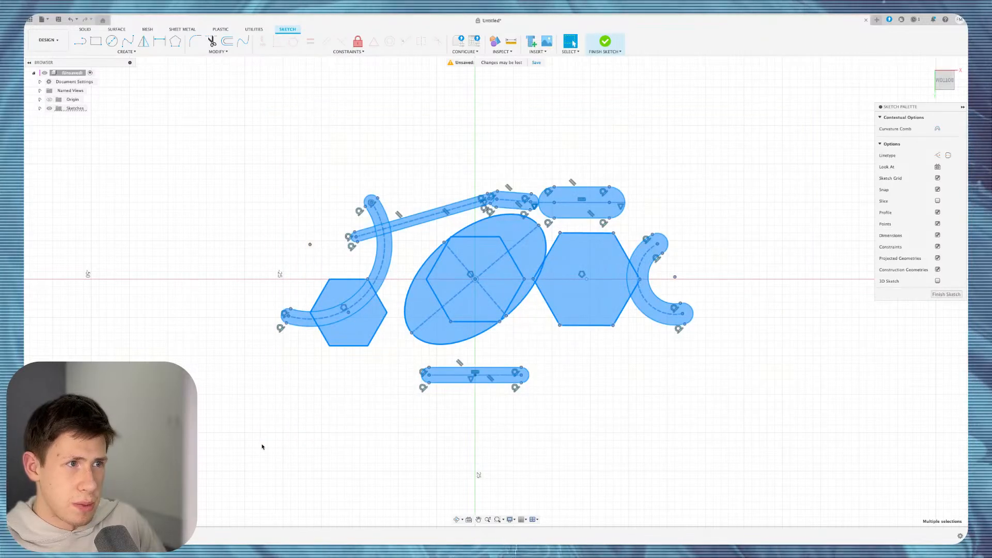
key("Delete")
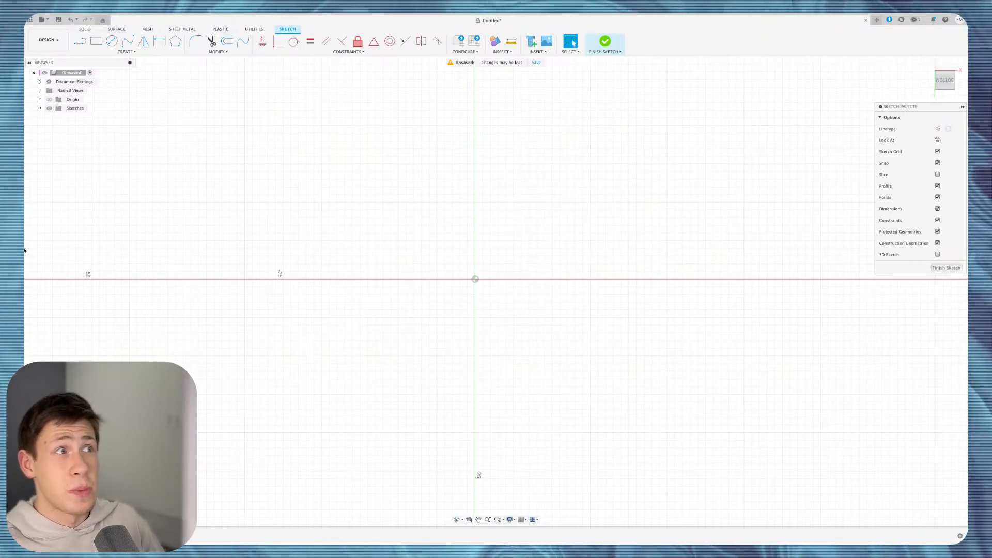
left_click(126, 52)
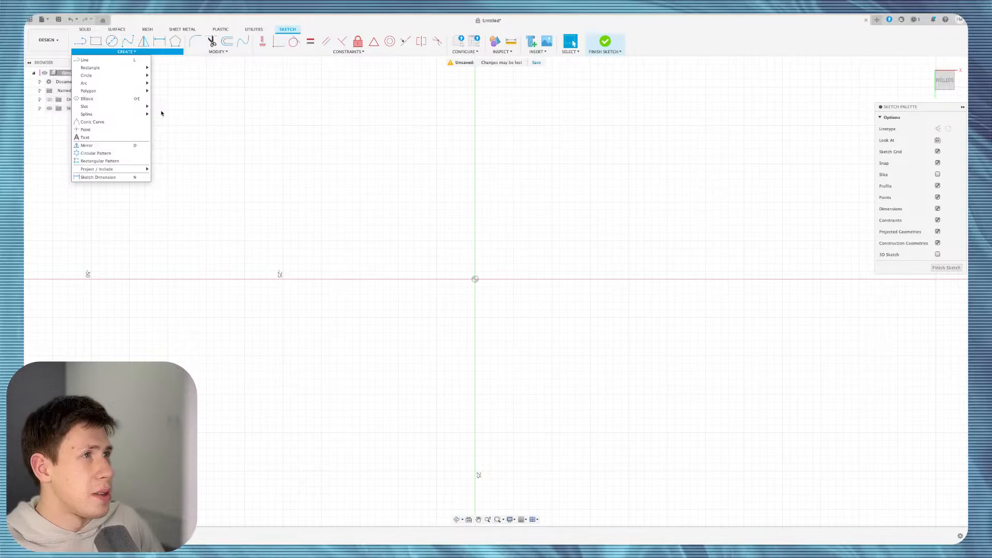
Draw a closed seven-point fit-point spline forming a bean-shaped profile above the origin.
mouse_move(138, 117)
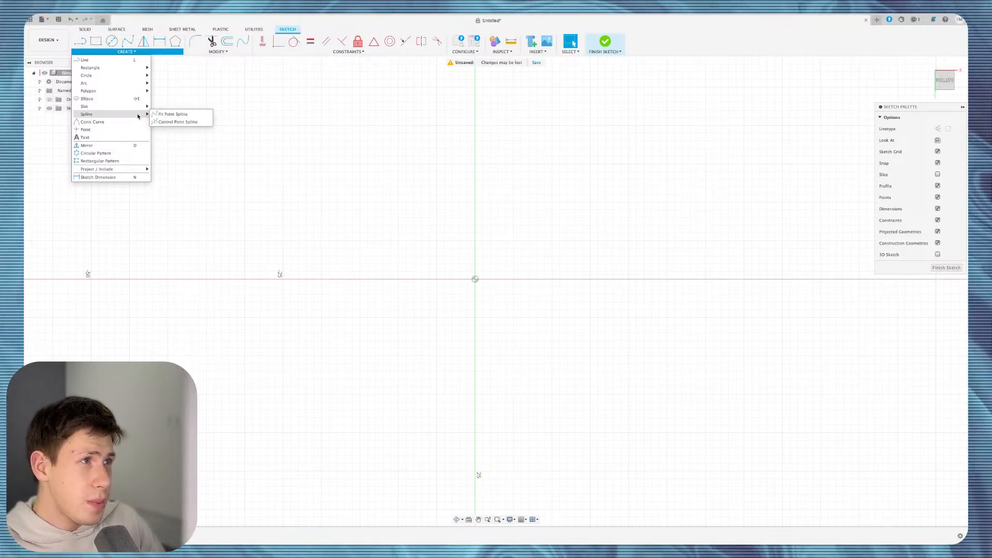
left_click(155, 114)
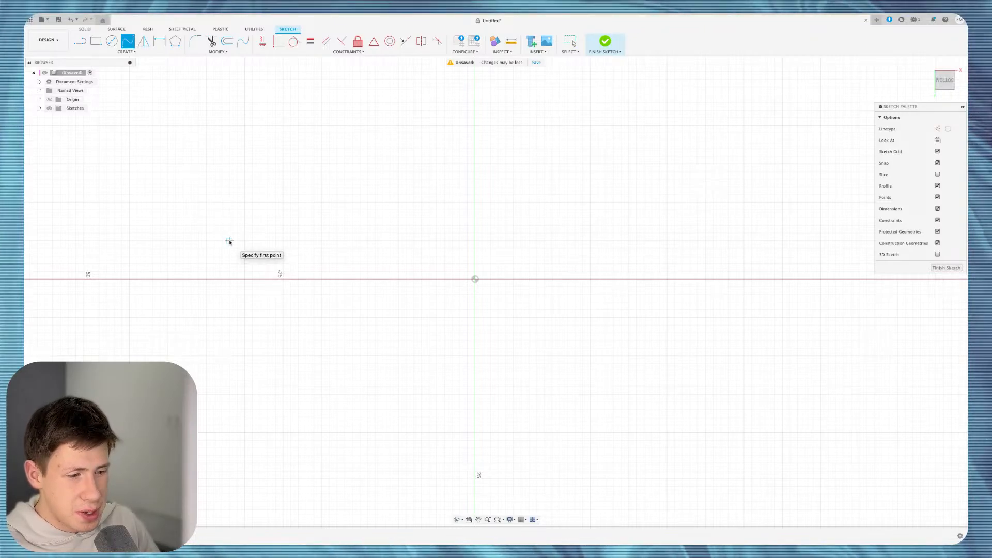
left_click(288, 245)
left_click(314, 160)
left_click(448, 214)
left_click(467, 94)
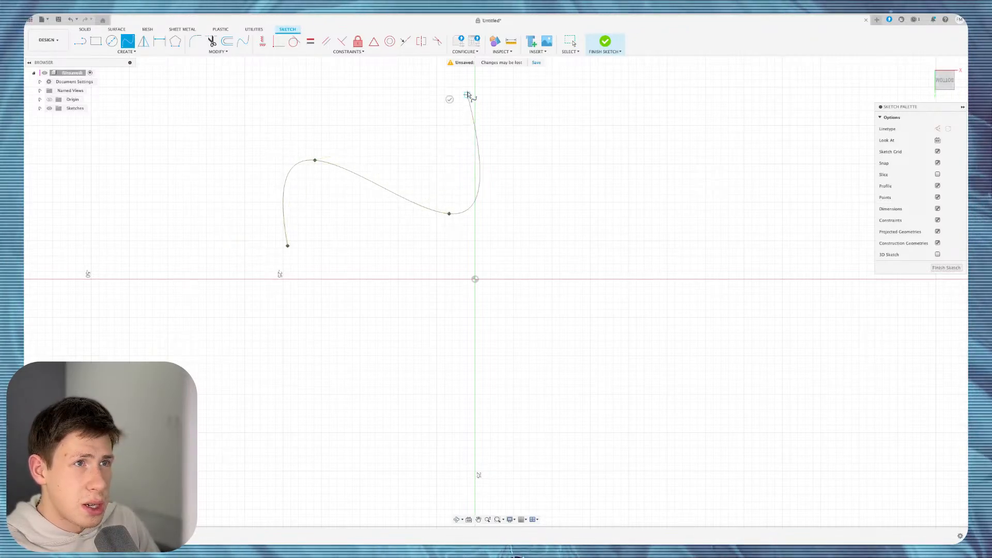
left_click(587, 123)
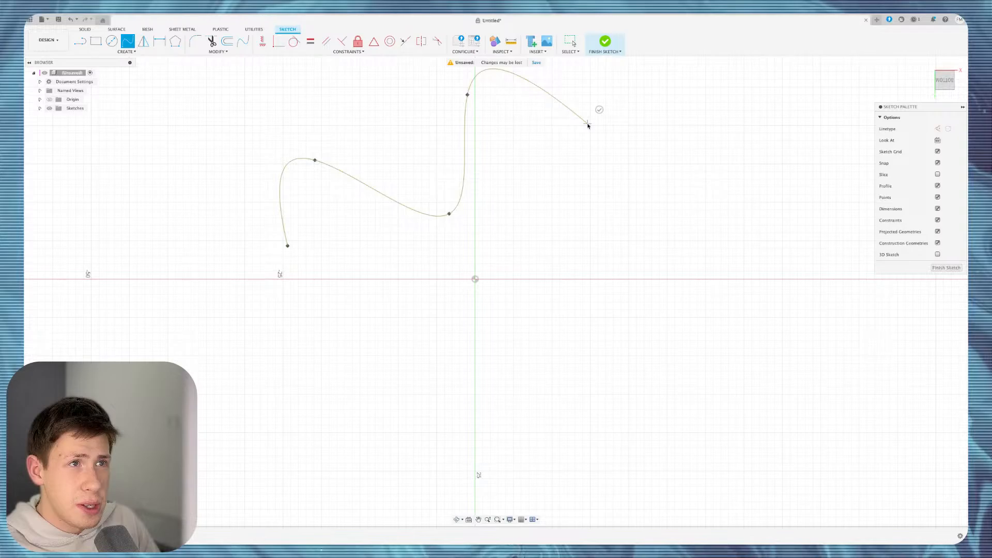
left_click(621, 210)
left_click(408, 284)
left_click(287, 245)
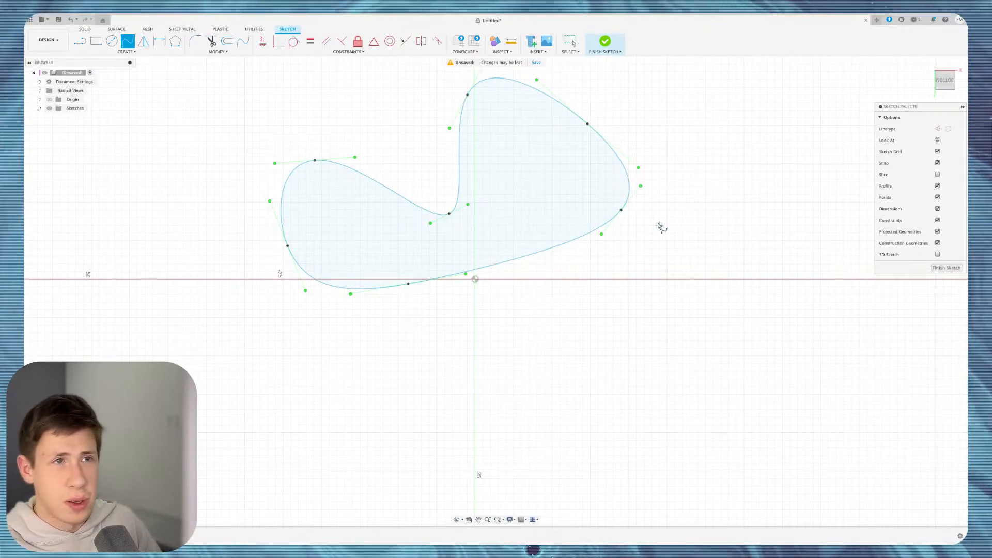
left_click(569, 41)
Adjust the spline's tangent handles so its right side bulges well below the horizontal axis.
left_click_drag(639, 169, 597, 138)
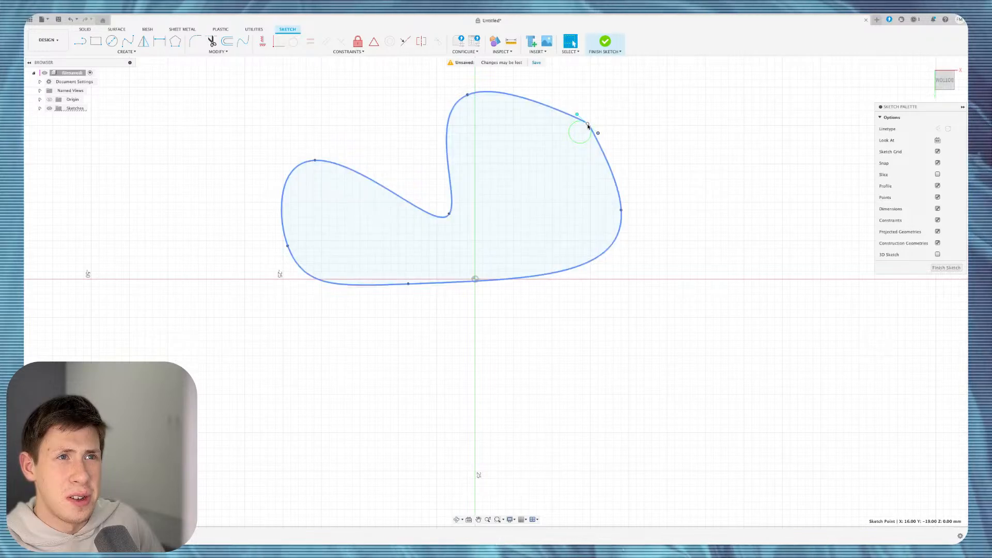
mouse_move(597, 134)
left_mouse_down()
mouse_move(639, 144)
mouse_move(590, 133)
mouse_move(601, 132)
left_mouse_up()
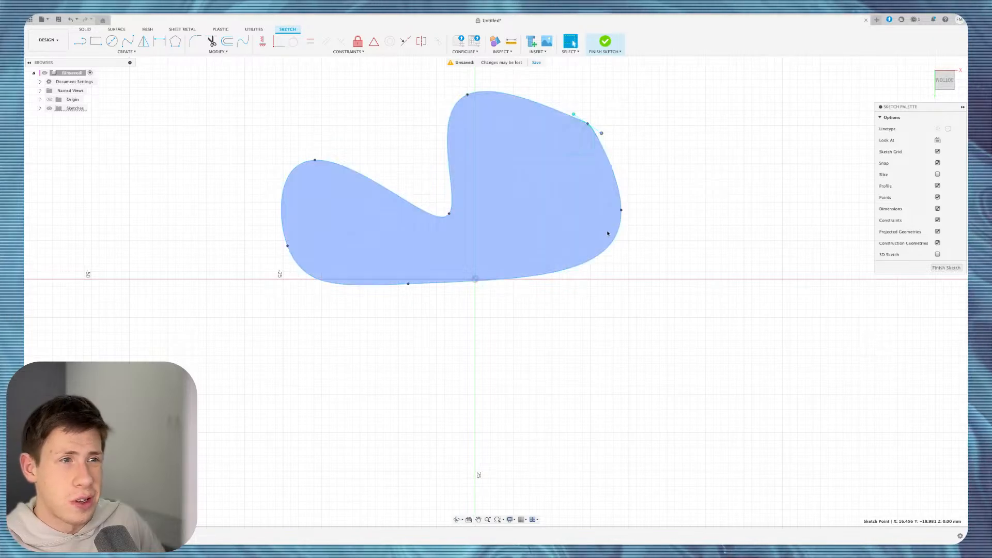
left_click(621, 210)
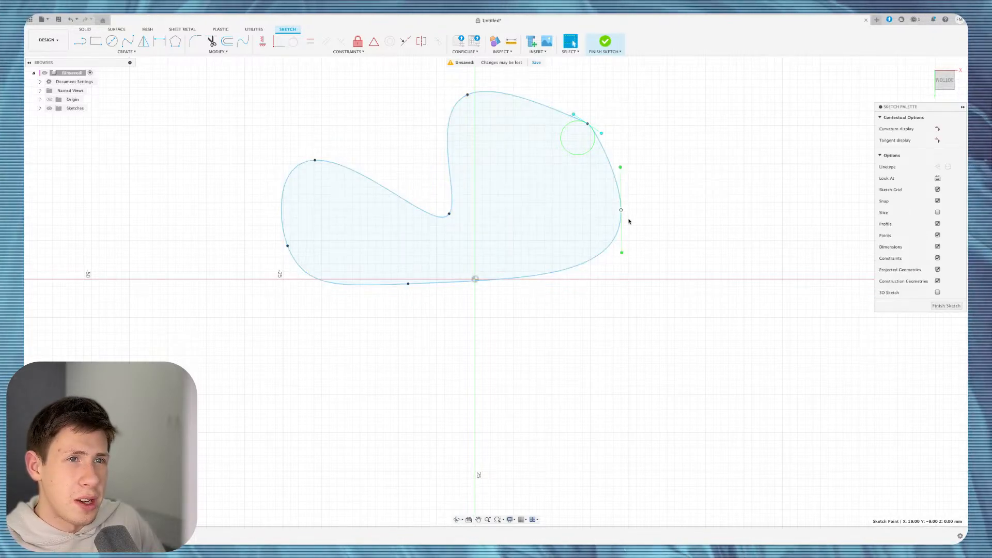
left_click_drag(622, 252, 623, 311)
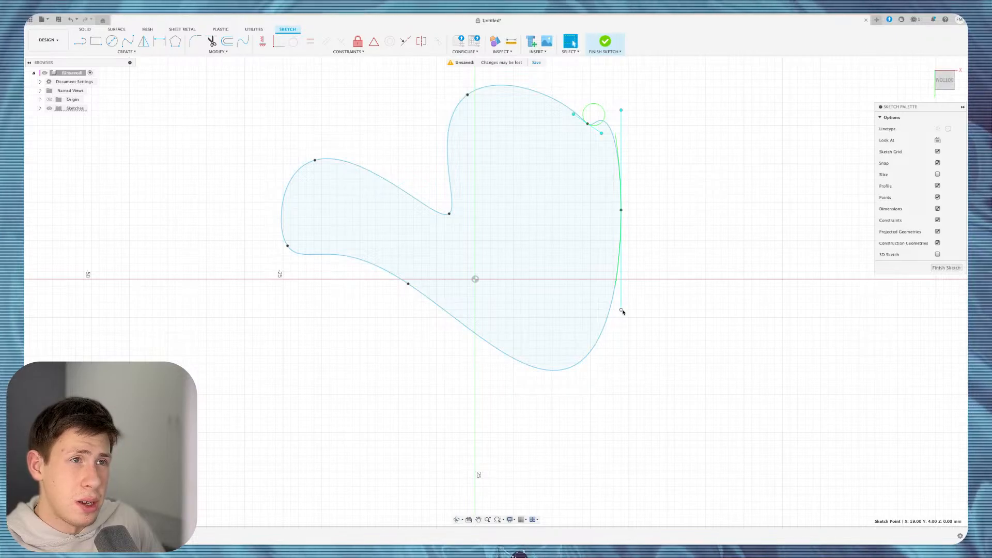
Switch to the Control Point Spline tool from the Create menu.
left_click(126, 52)
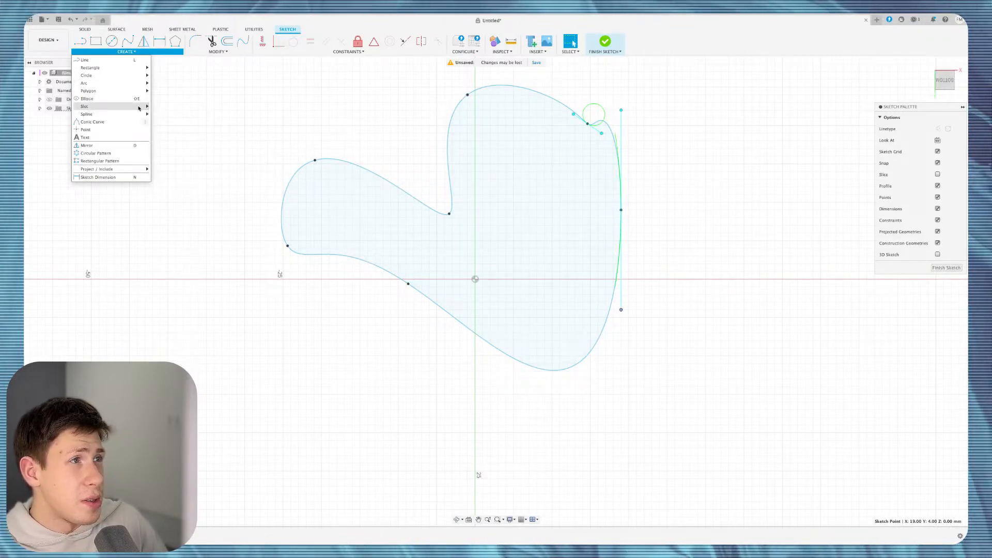
mouse_move(122, 113)
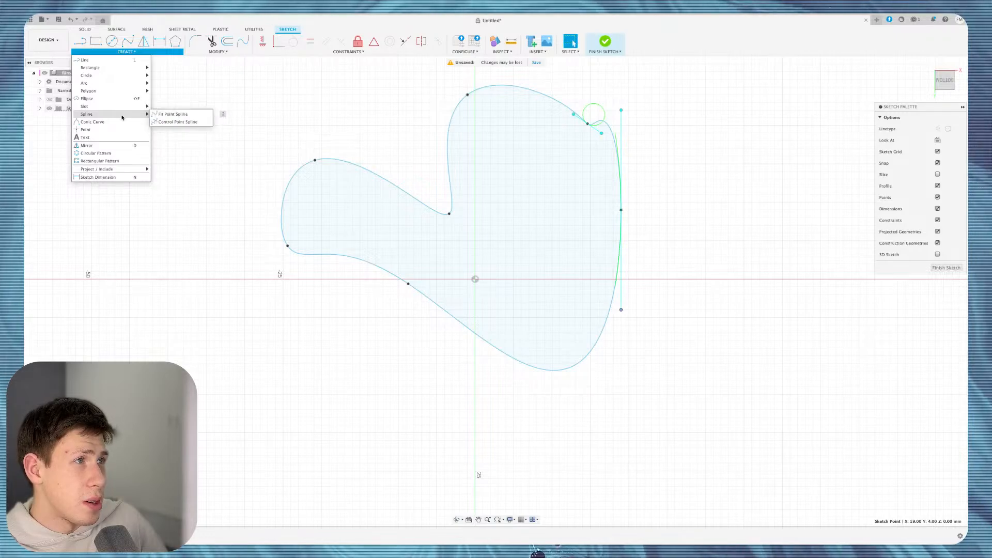
left_click(173, 121)
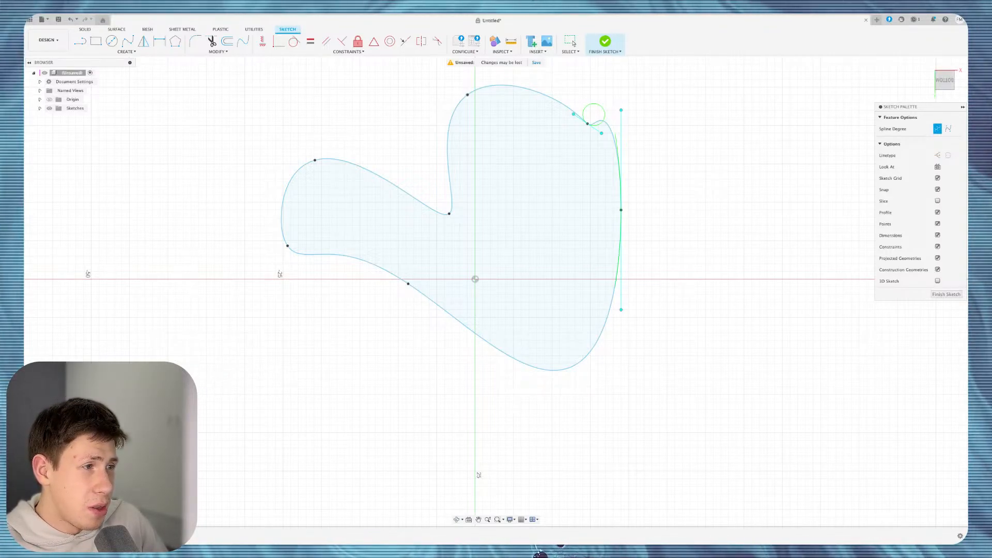
Draw a closed eight-point control-point spline overlapping the first profile at the lower left.
left_click(227, 329)
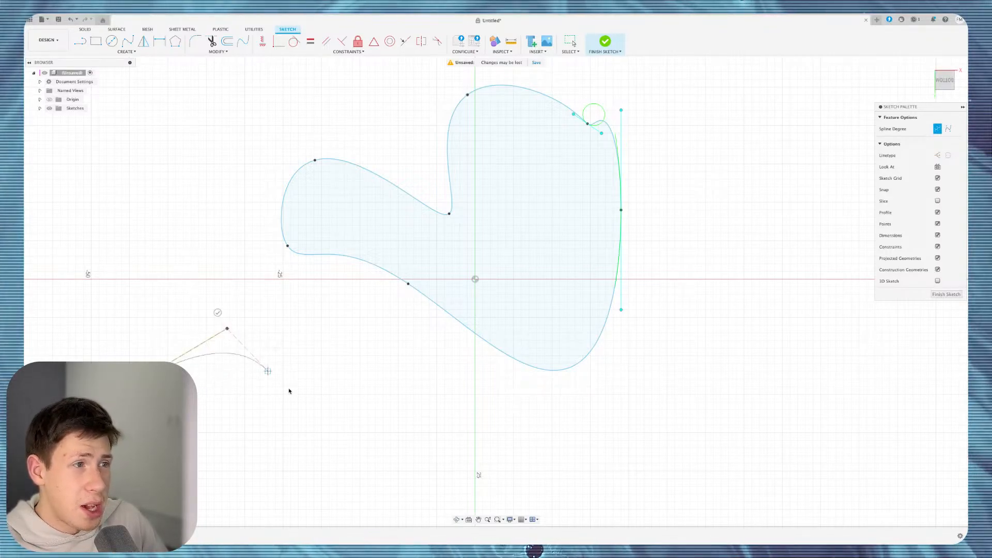
left_click(306, 409)
left_click(395, 441)
left_click(422, 382)
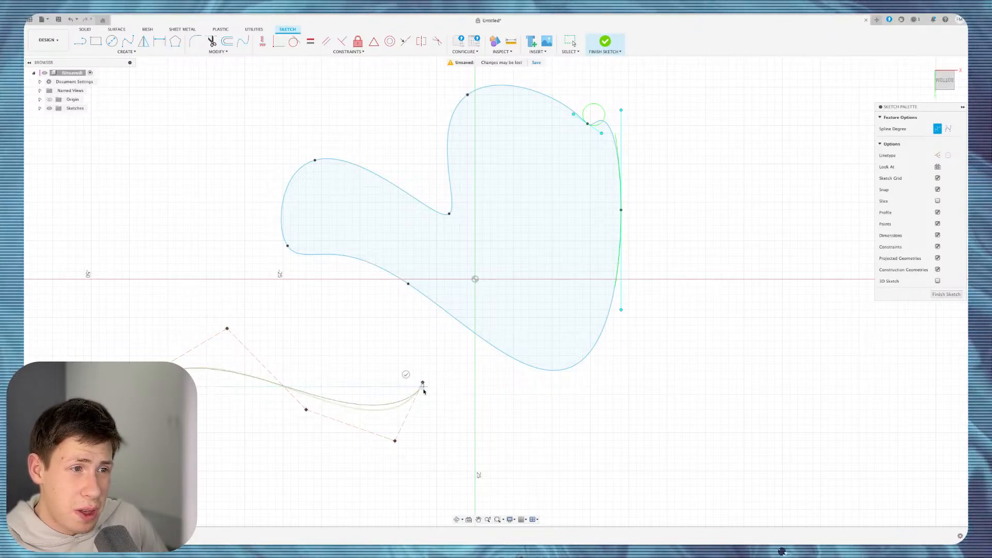
left_click(499, 402)
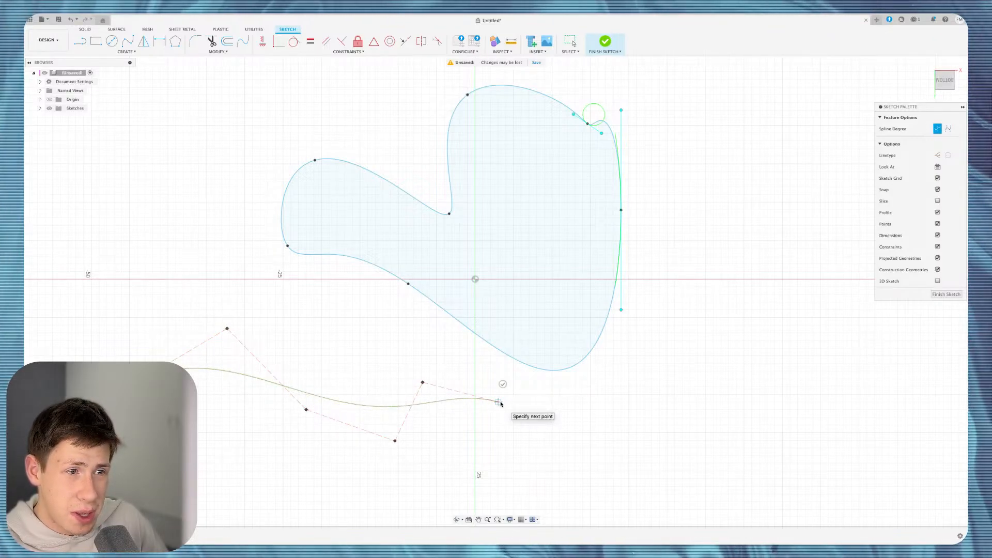
left_click(572, 203)
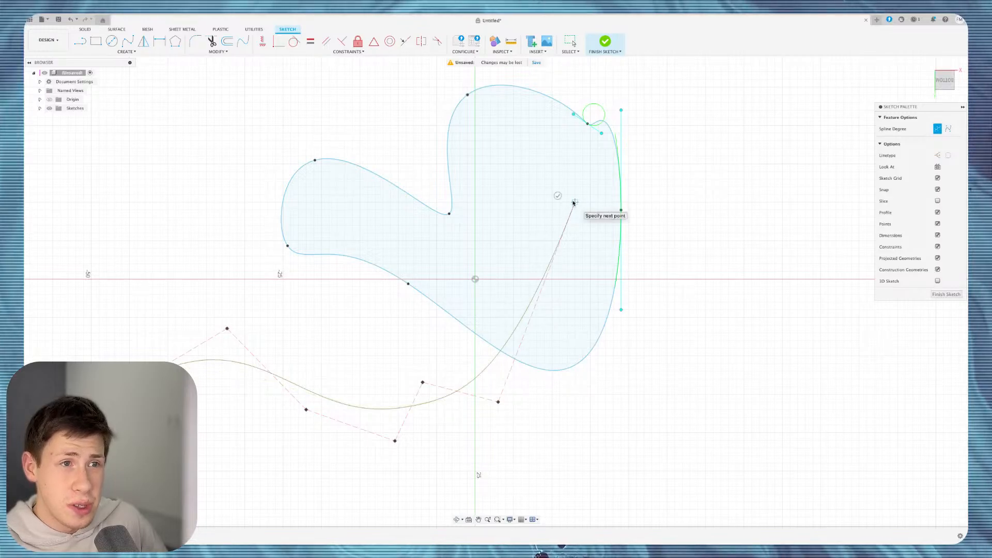
left_click(253, 187)
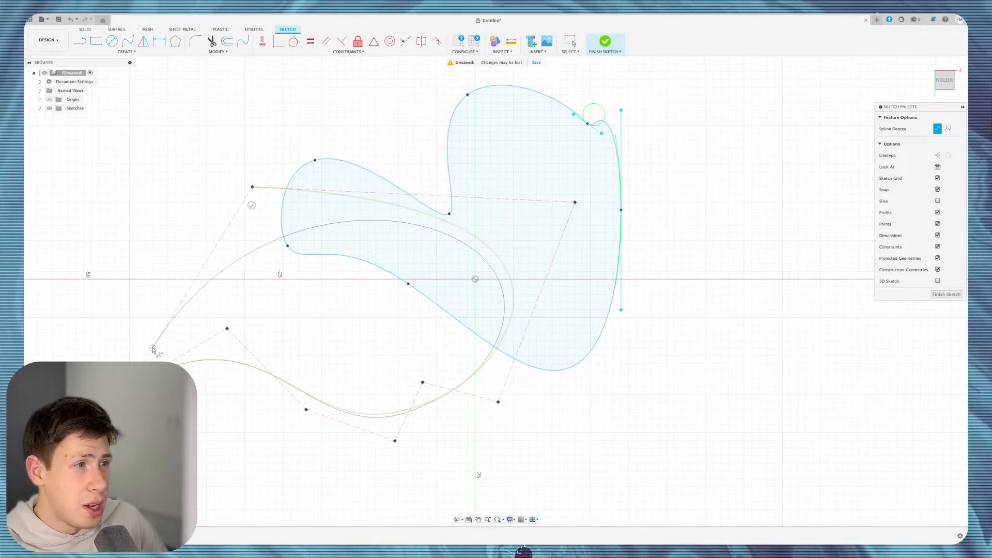
left_click(142, 370)
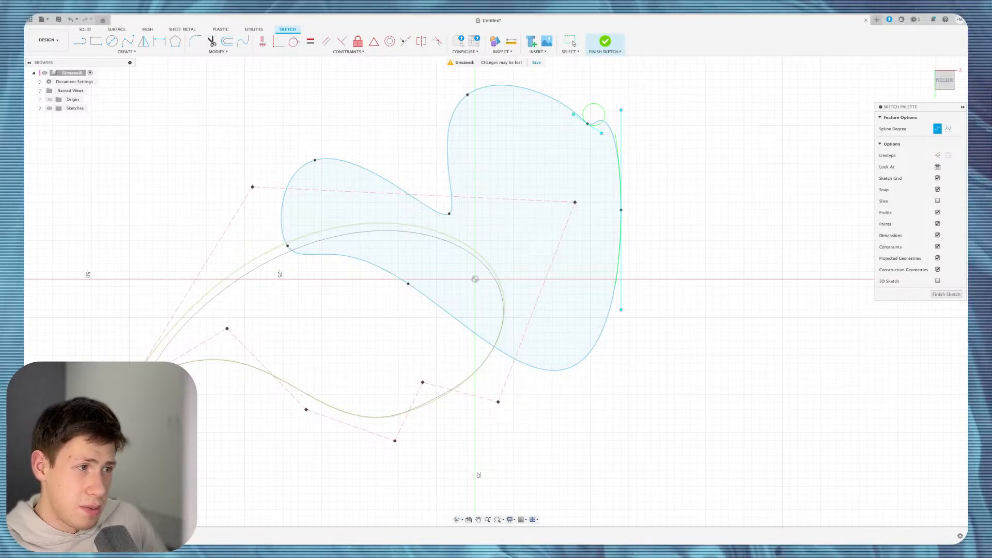
left_click(133, 384)
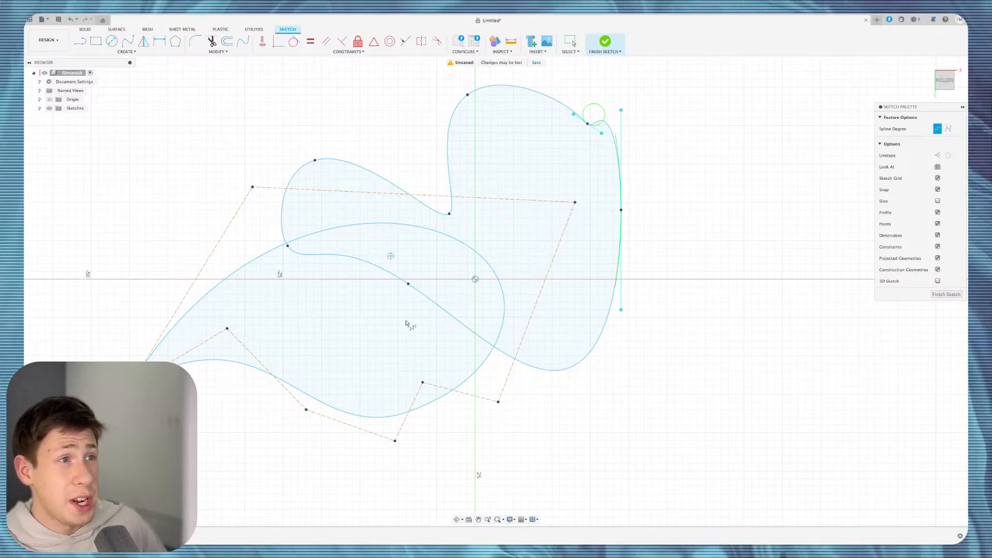
scroll(418, 222, "down", 5)
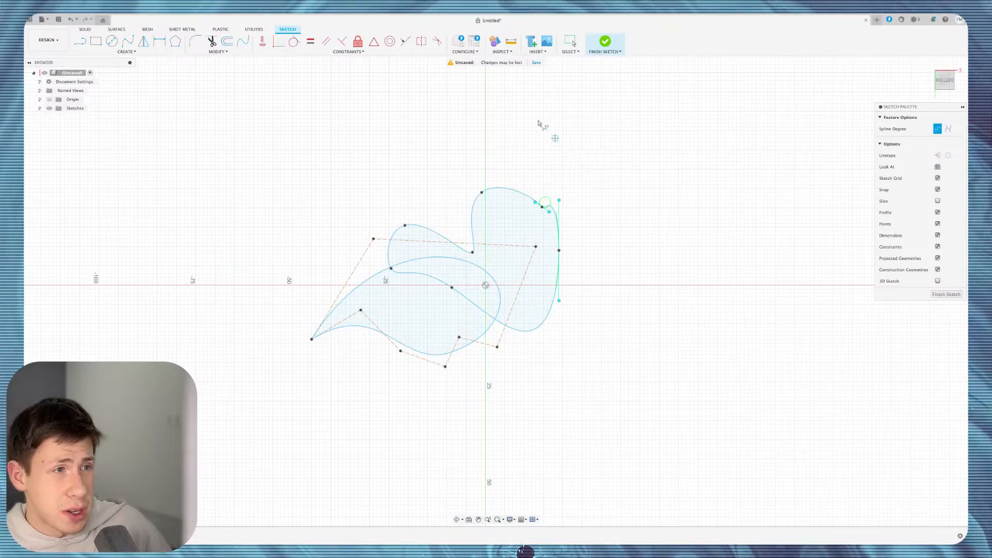
Delete both splines and start a new sketch on an origin plane.
left_click_drag(642, 137, 306, 416)
key("Delete")
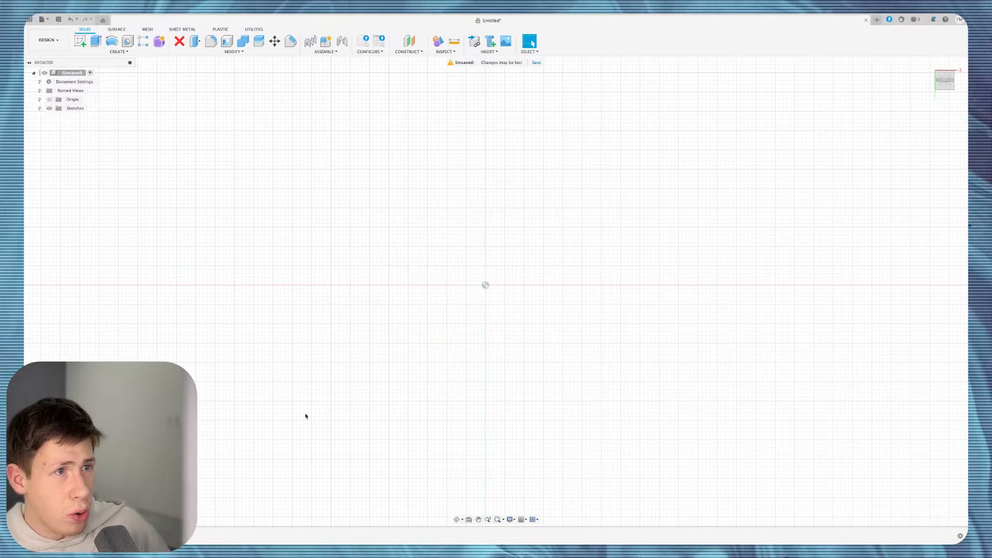
left_click(80, 41)
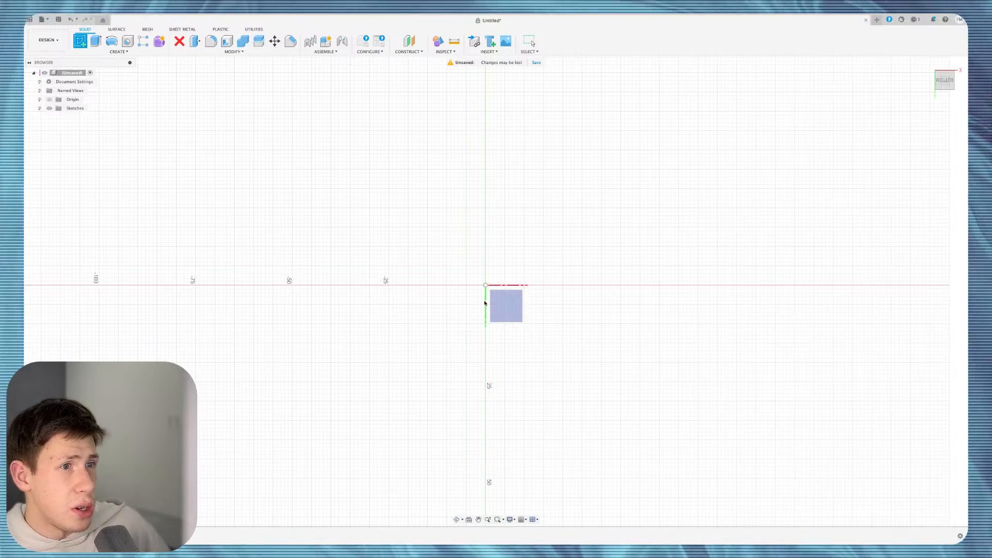
left_click(512, 313)
left_click(127, 51)
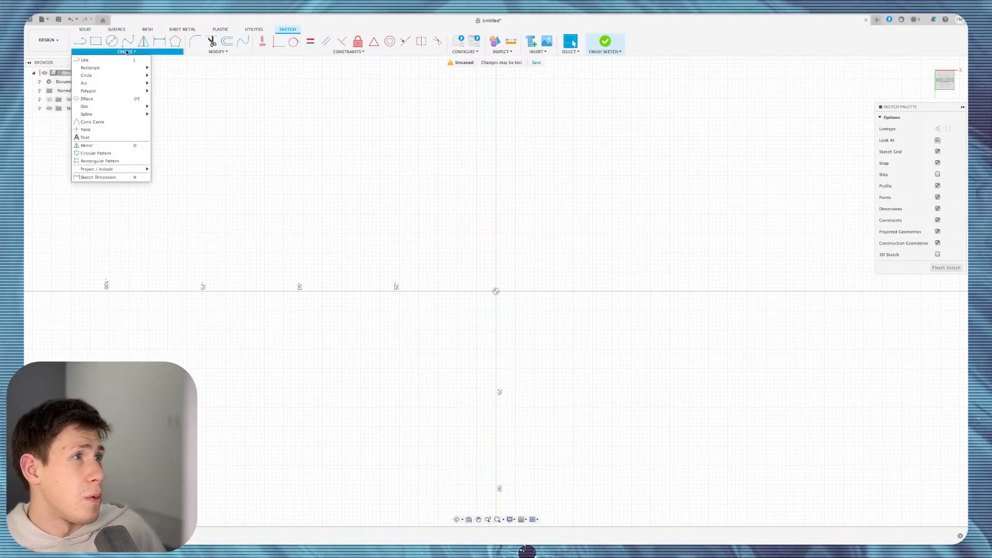
left_click(132, 122)
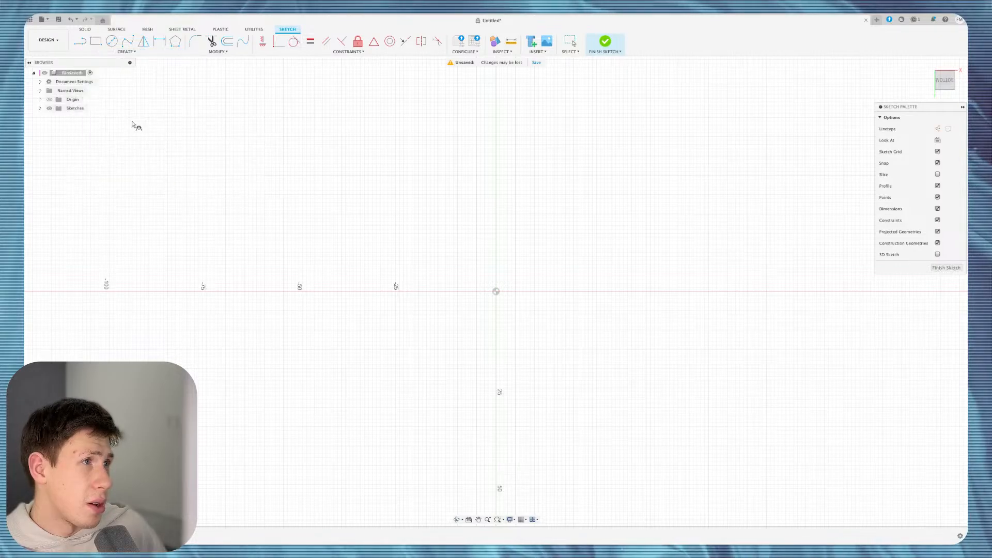
left_click(260, 260)
left_click(372, 360)
left_click(307, 199)
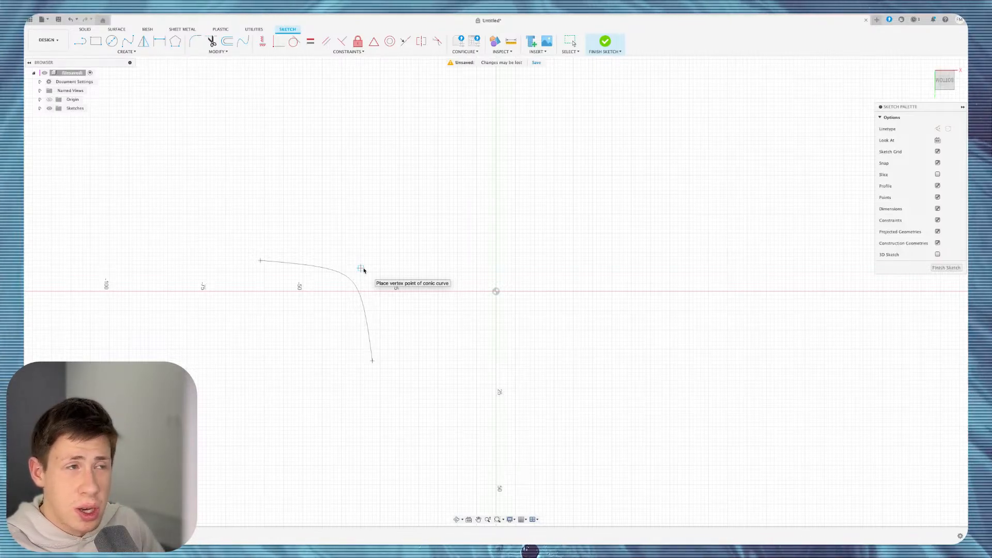
key("Escape")
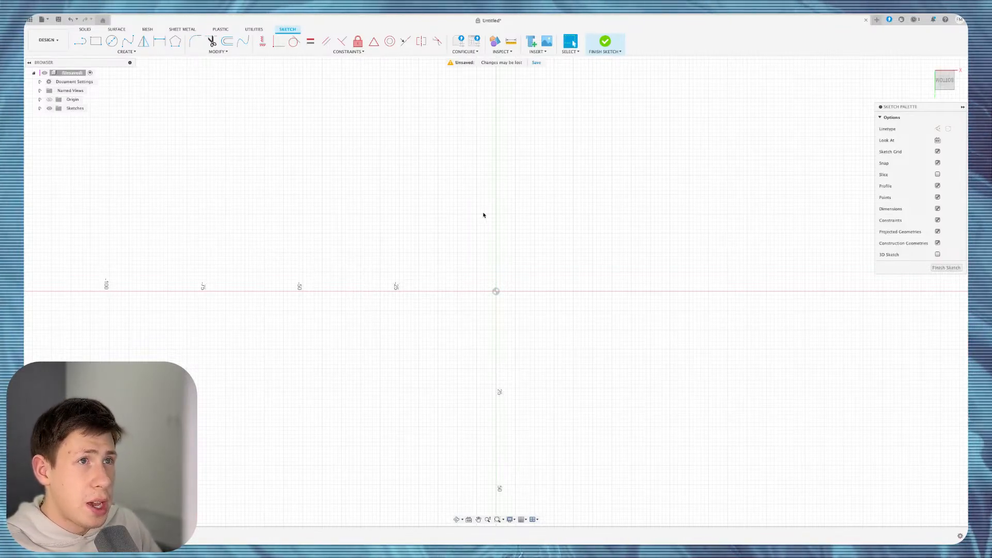
Look through the Insert menu, then choose the Conic Curve tool from the Create tools.
left_click(545, 52)
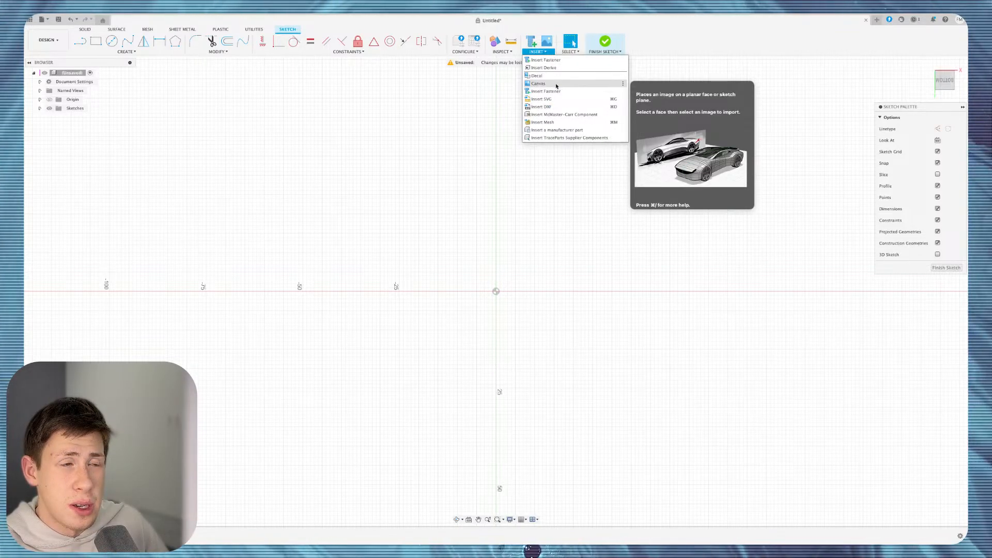
left_click(454, 307)
left_click(113, 44)
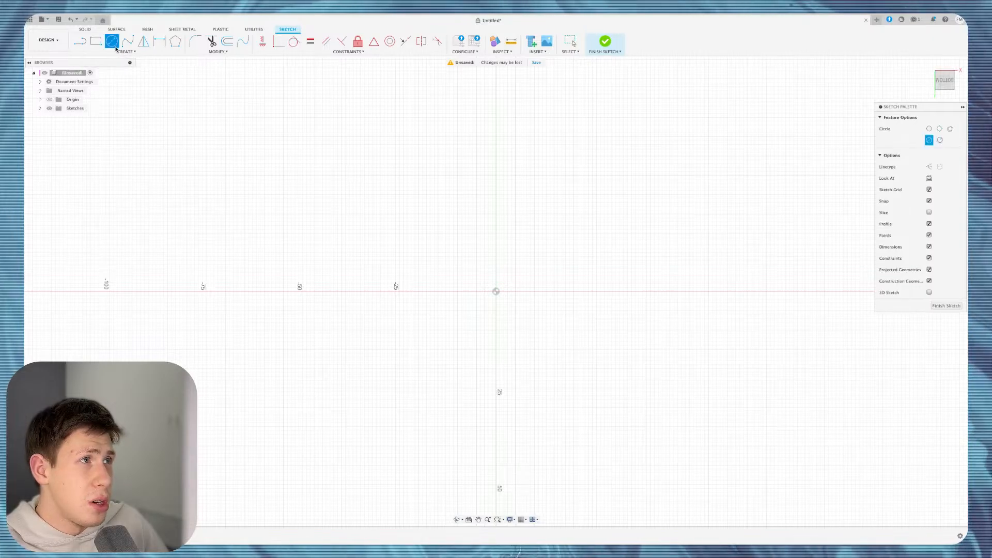
left_click(126, 52)
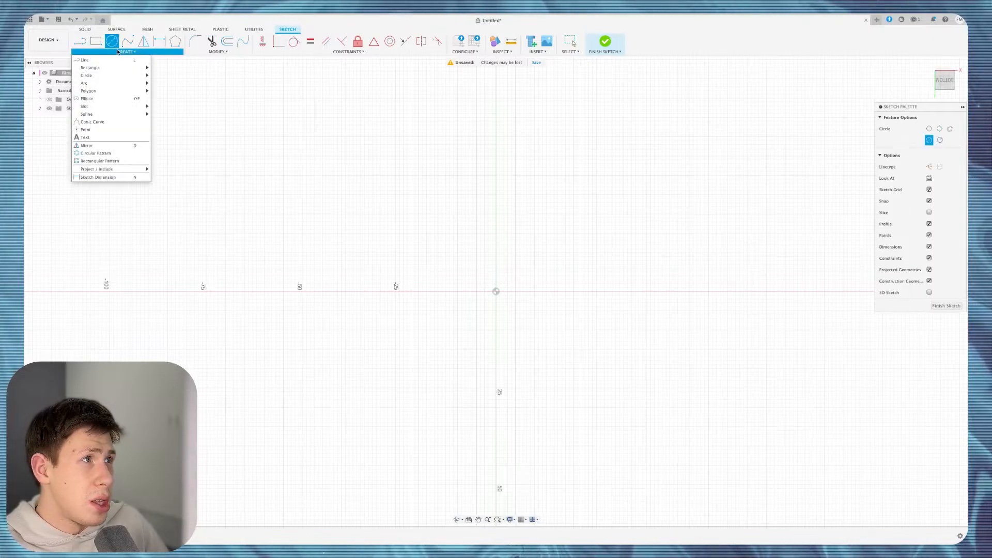
left_click(118, 122)
Place a conic curve's start and end points, then cancel it so the sketch stays empty.
left_click(272, 210)
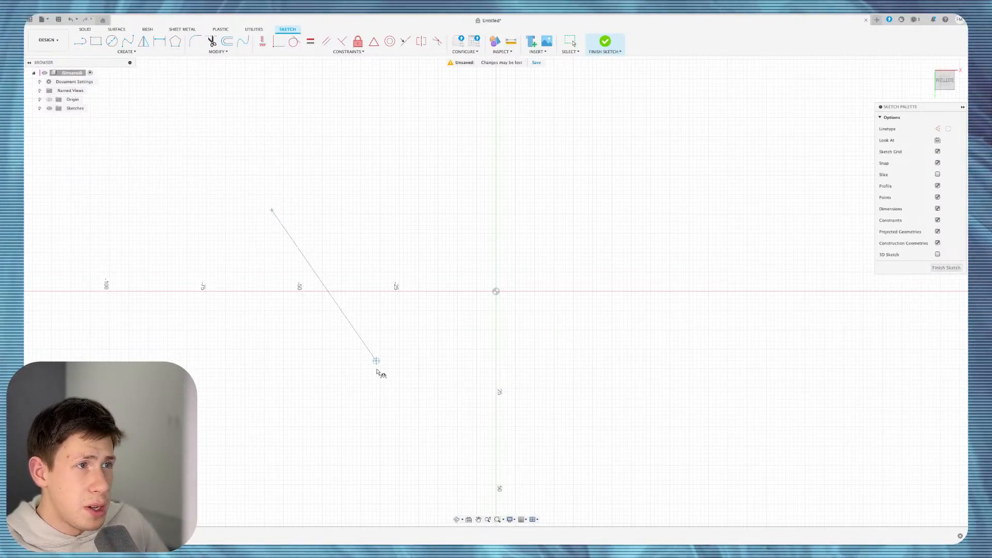
left_click(377, 370)
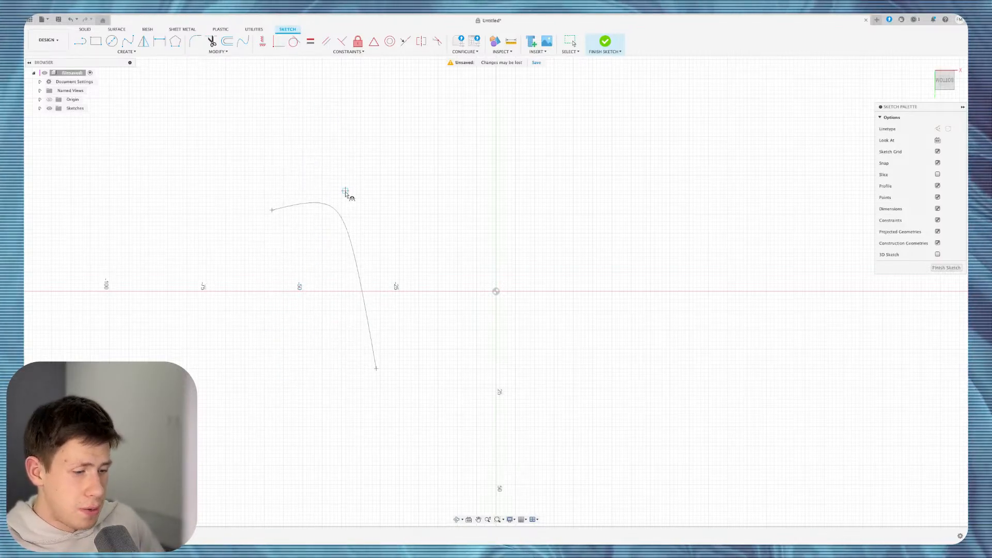
key("Escape")
left_click(127, 51)
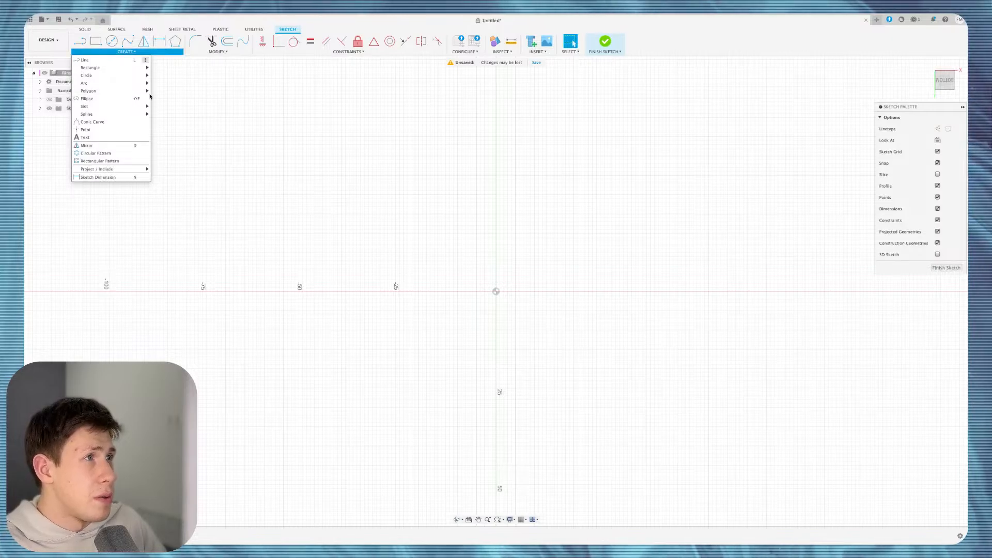
Open Conic Curve's keyboard shortcut dialog and try keys H, G, F, D, S, R, T, Y, which conflict.
left_click(146, 123)
left_click(175, 137)
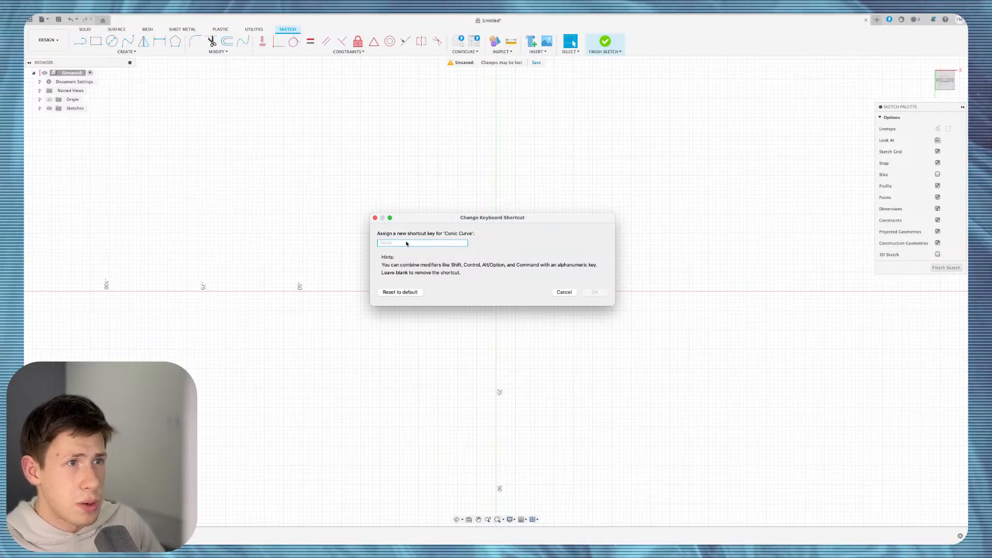
key("h")
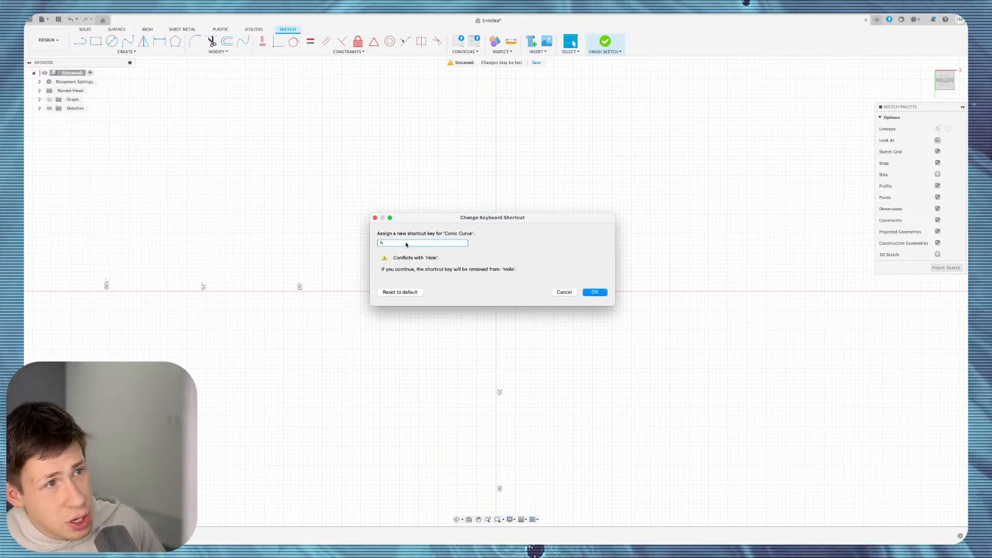
key("g")
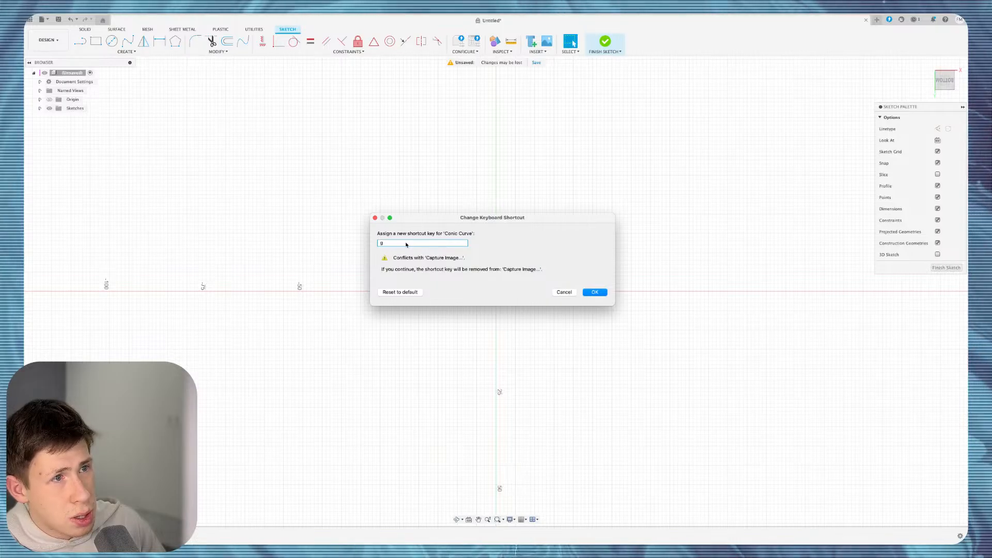
key("f")
key("BackSpace")
key("d")
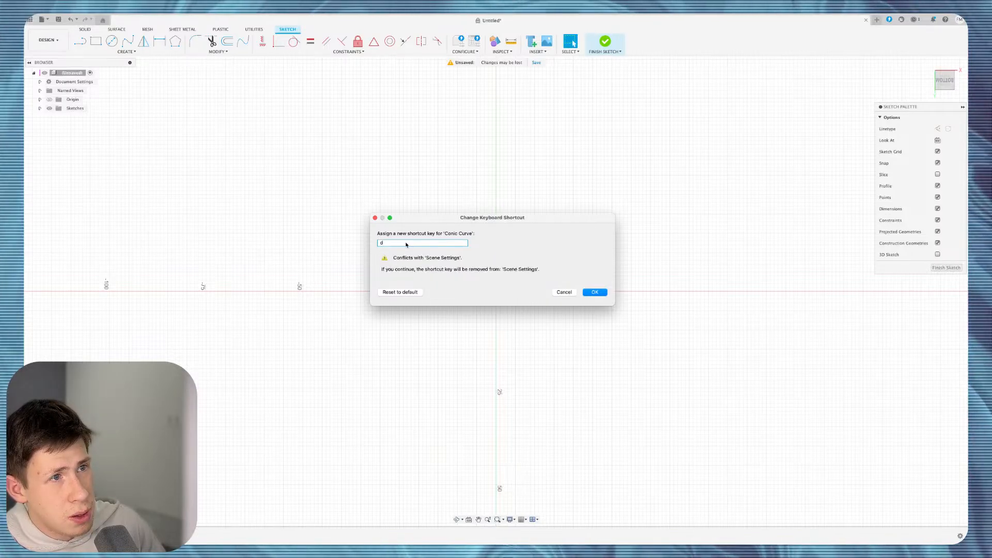
key("s")
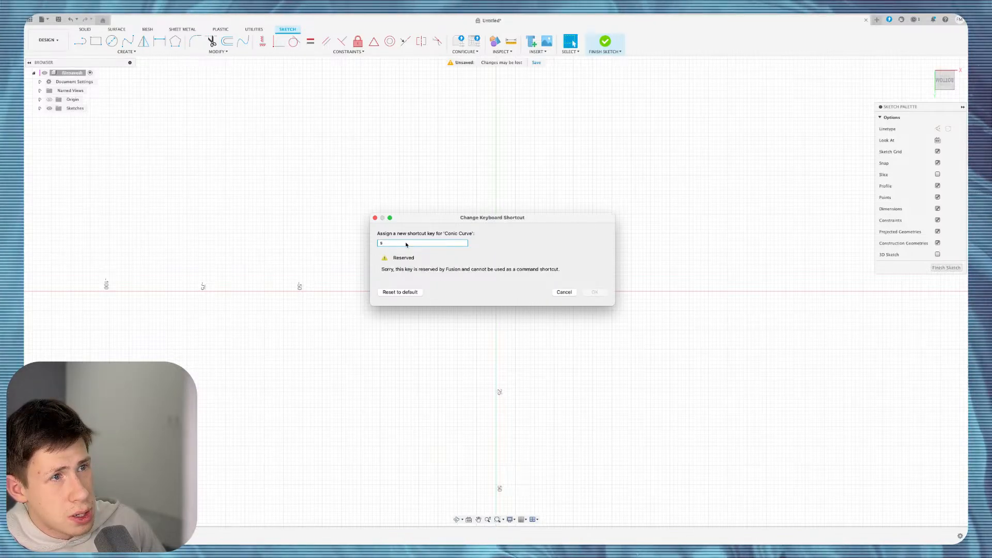
key("r")
key("t")
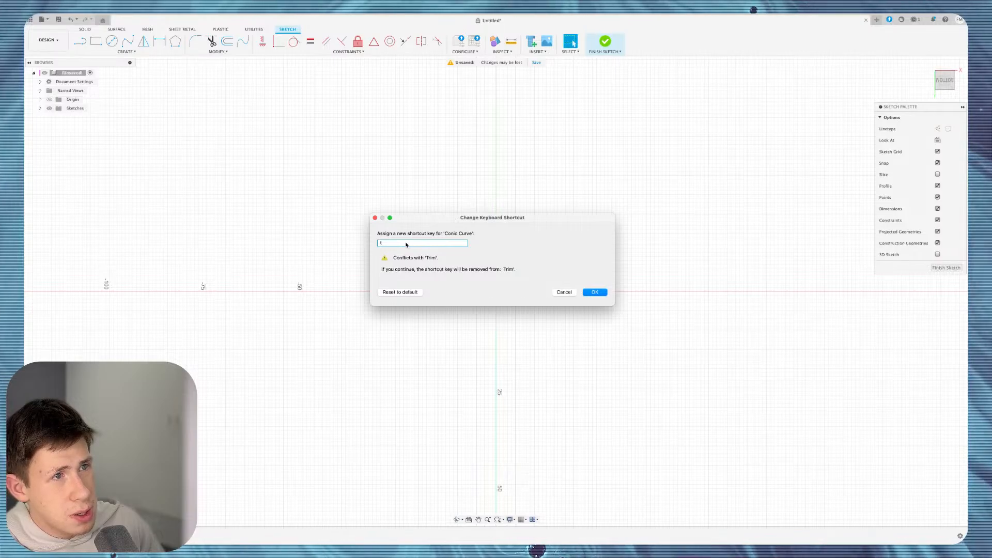
key("y")
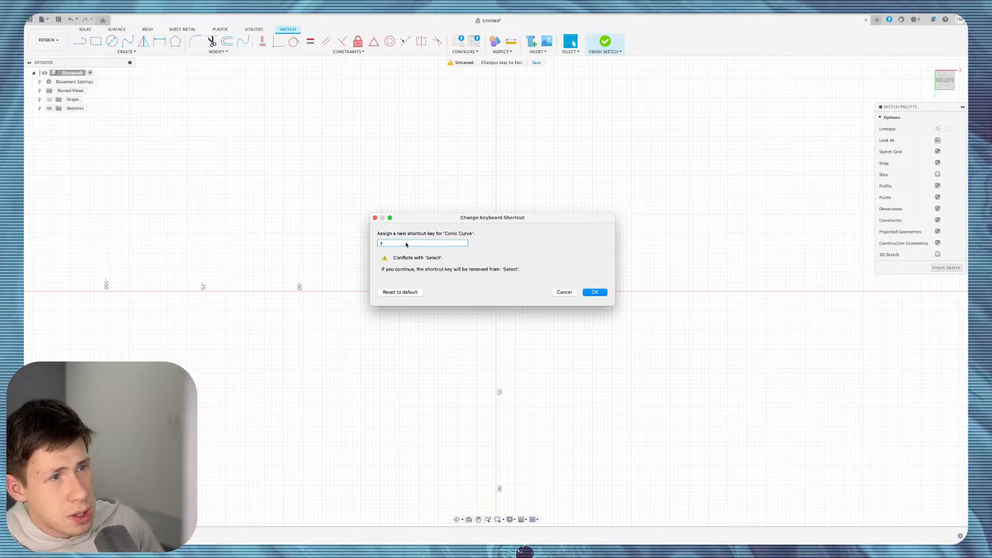
Try keys V, B, C, X, Z and Shift+A, then assign Shift+Q to Conic Curve.
key("v")
key("b")
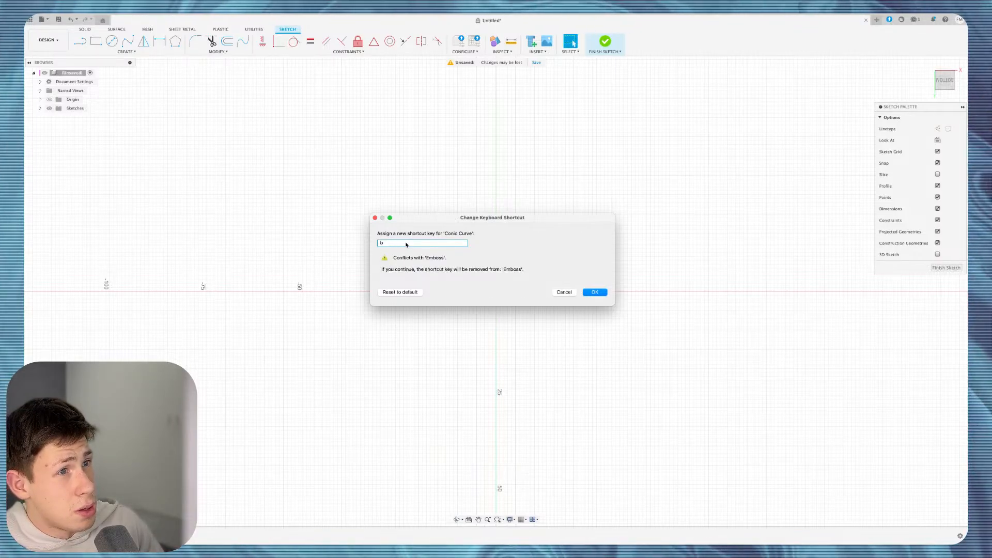
key("c")
key("x")
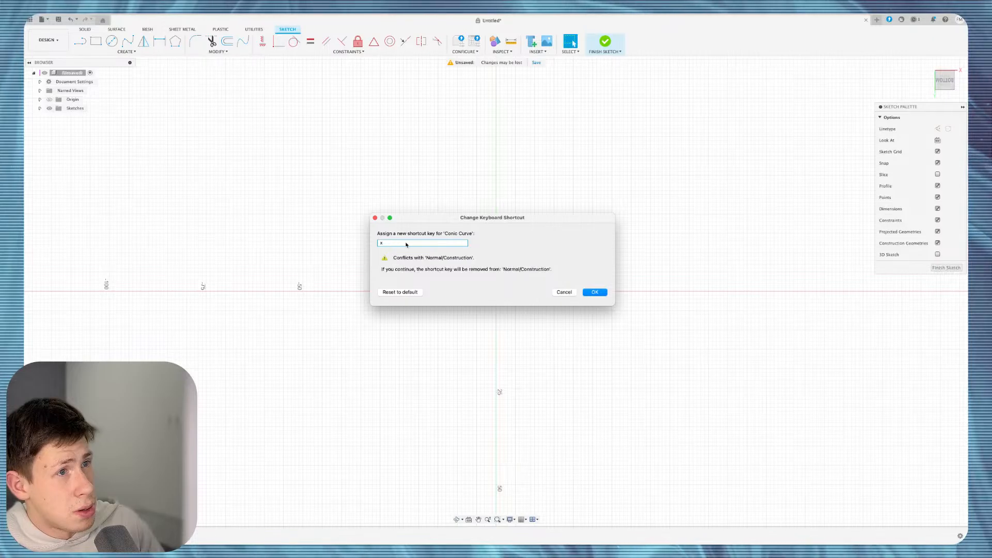
key("z")
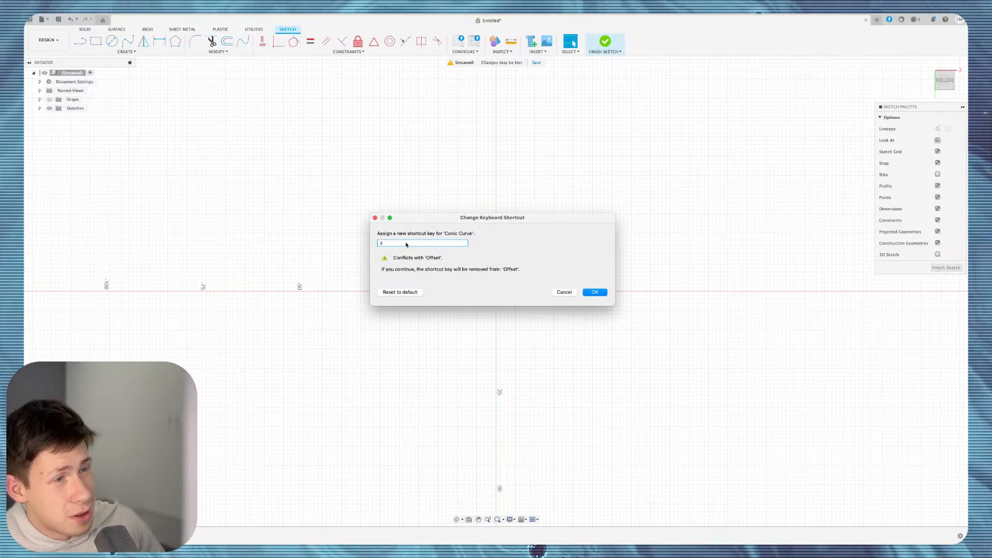
key("BackSpace")
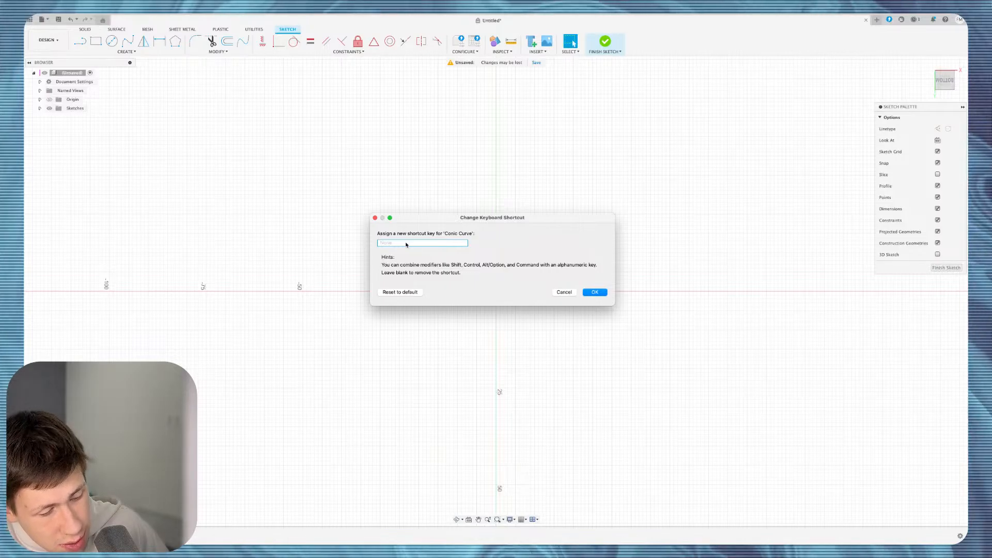
key("shift+a")
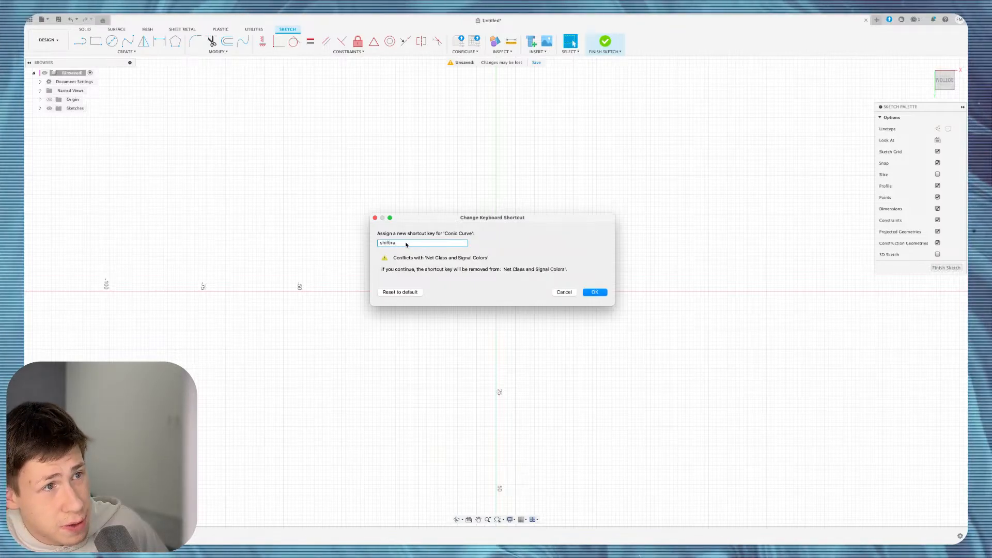
key("shift+q")
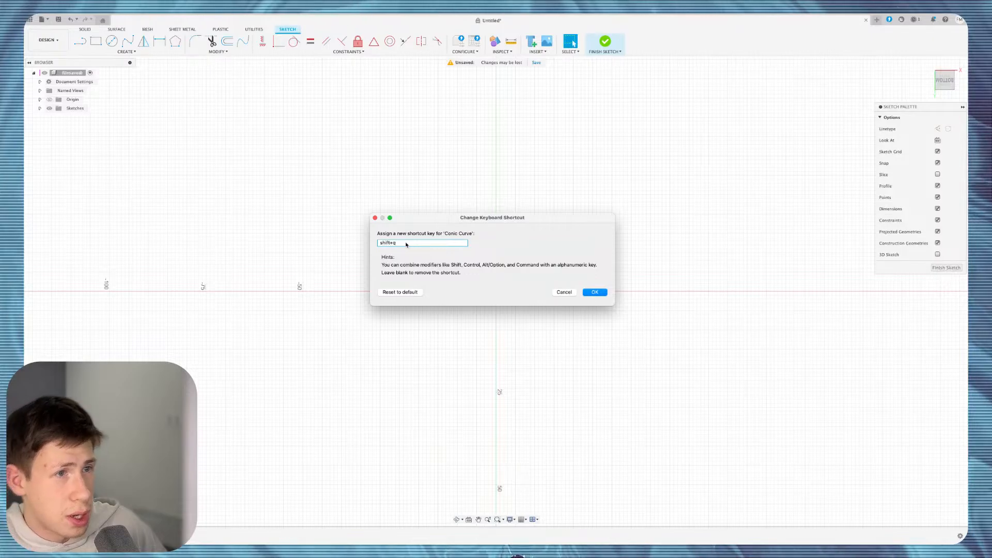
left_click(594, 292)
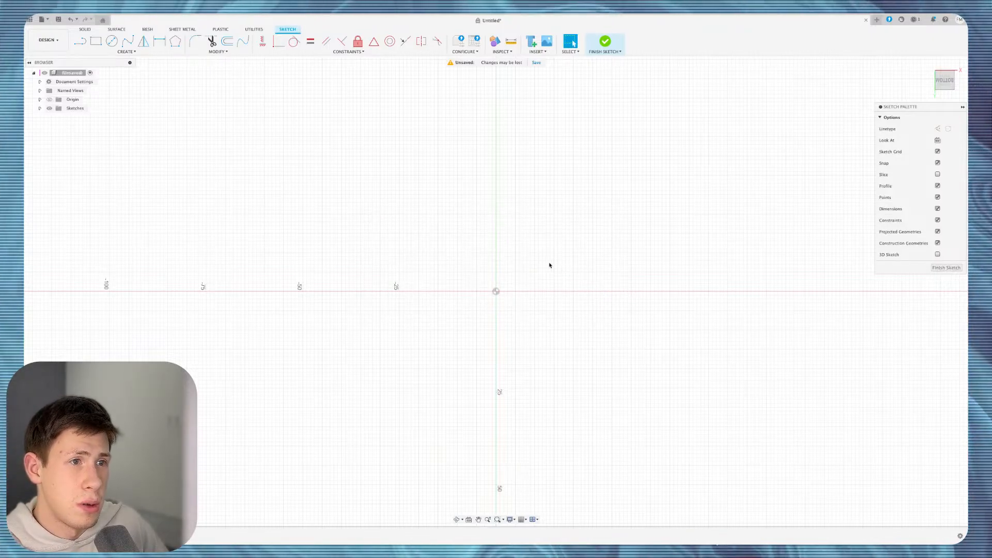
left_click(345, 256)
left_click(518, 183)
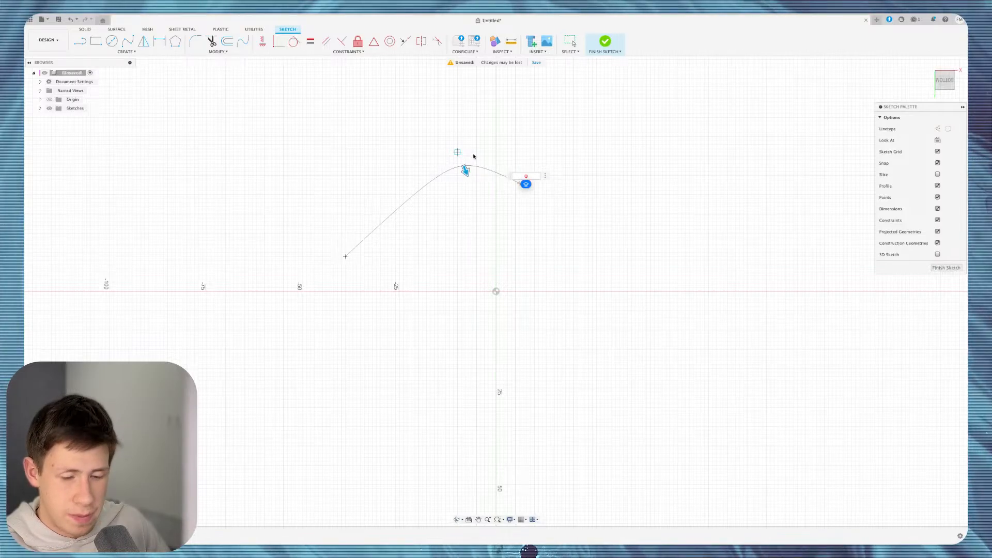
key("BackSpace")
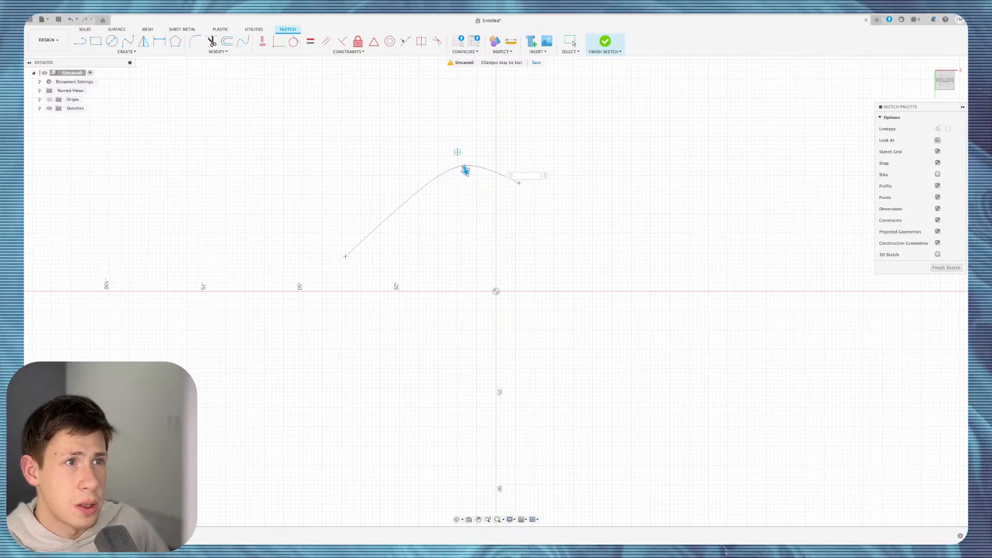
key("Escape")
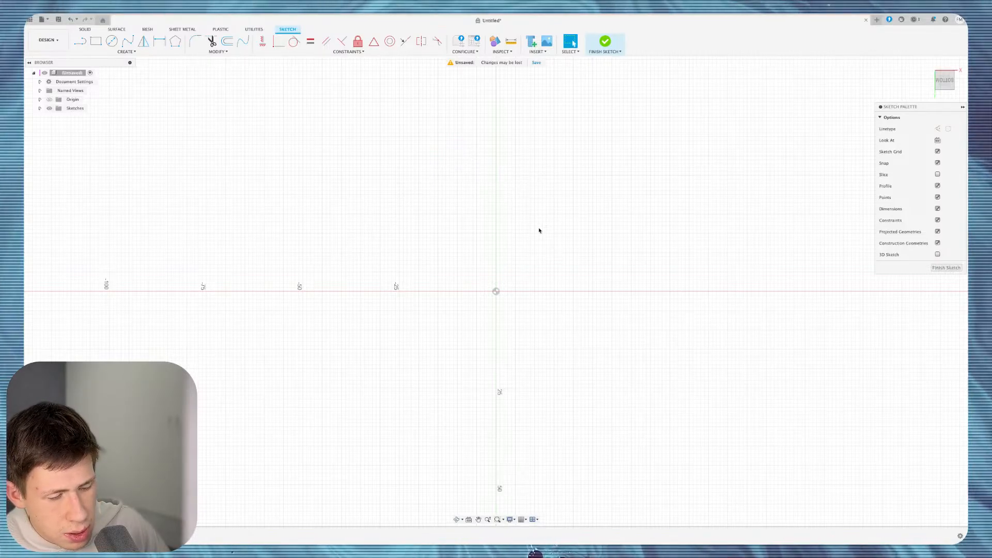
key("Return")
left_click(465, 218)
left_click(635, 218)
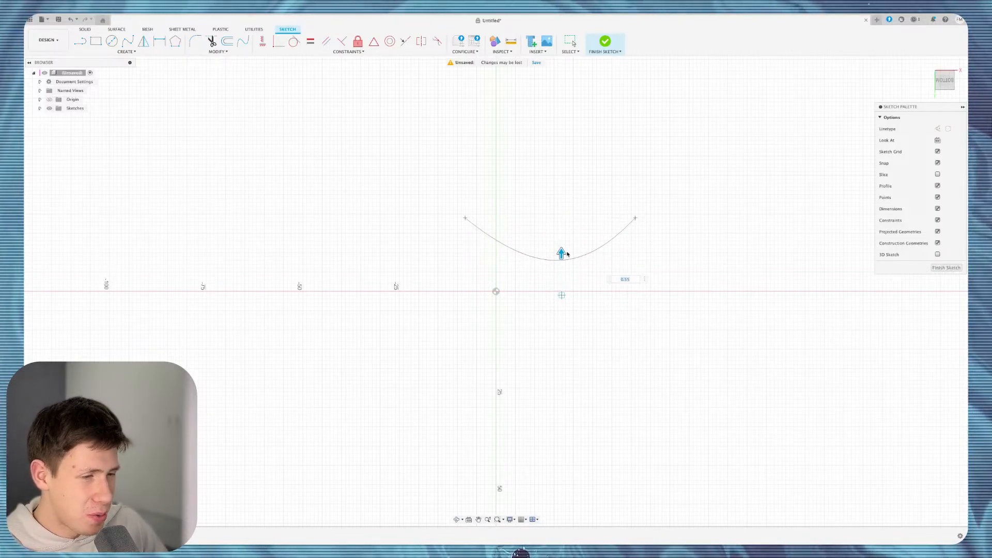
key("Escape")
left_click(130, 53)
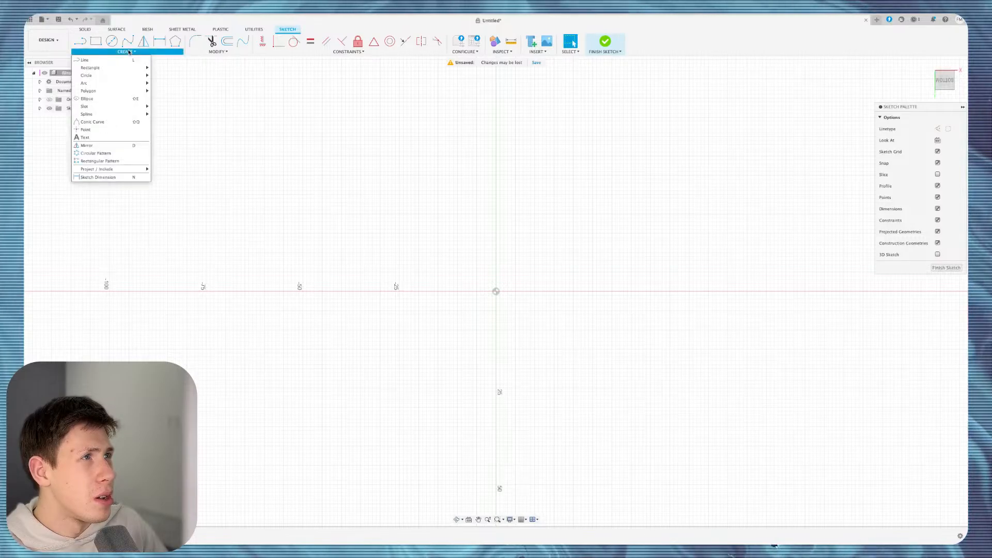
left_click(111, 124)
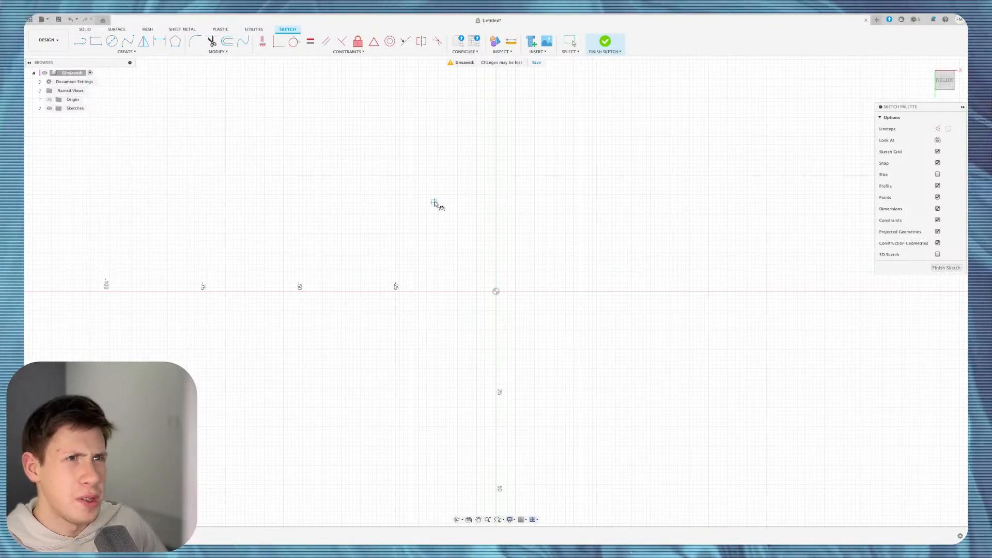
left_click(418, 202)
left_click(643, 102)
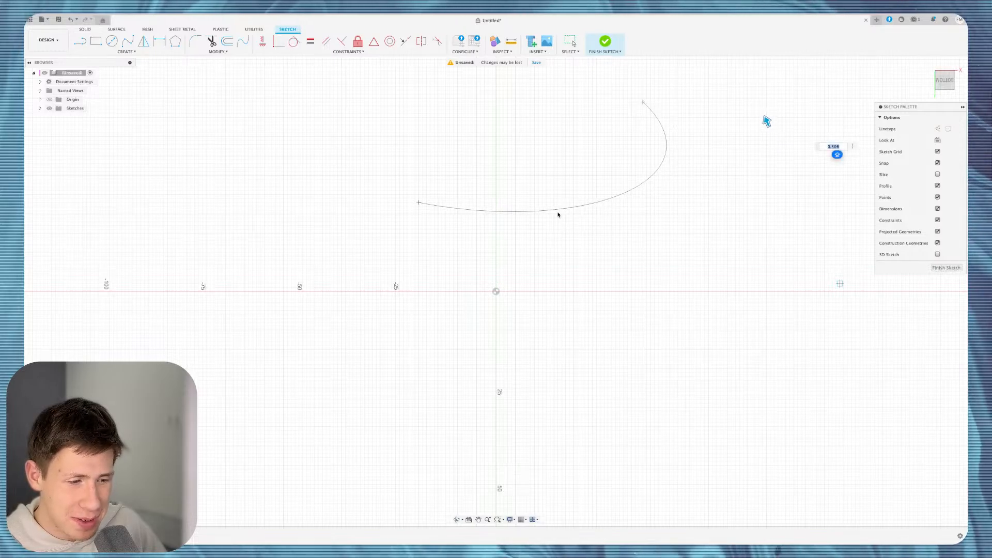
key("Escape")
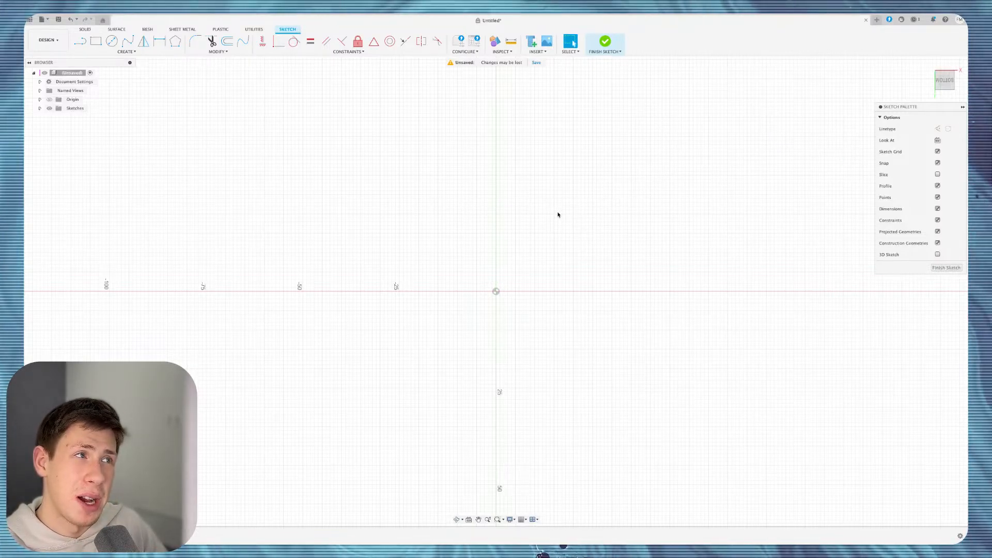
left_click(127, 52)
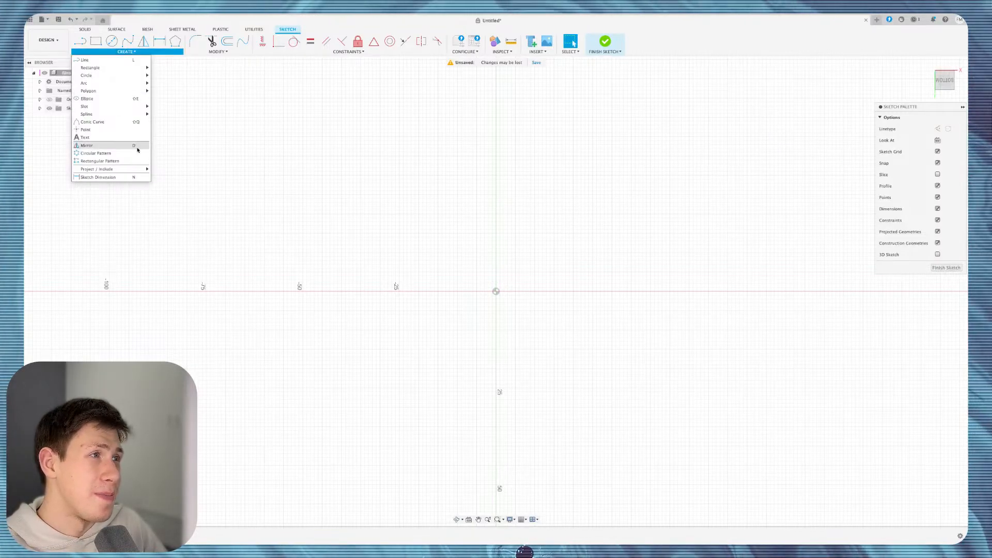
Place sketch points above the horizontal axis and draw a polyline through them.
left_click(86, 130)
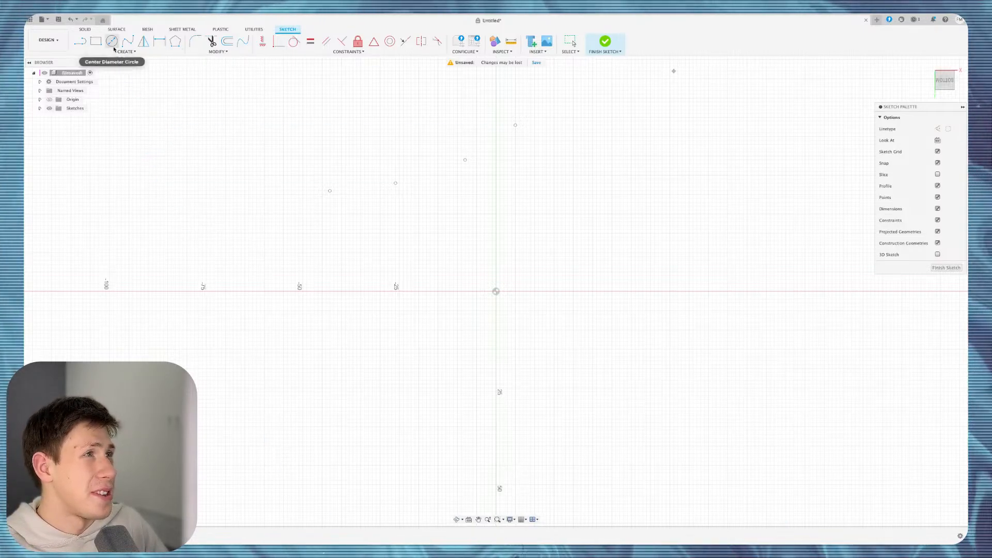
left_click(79, 42)
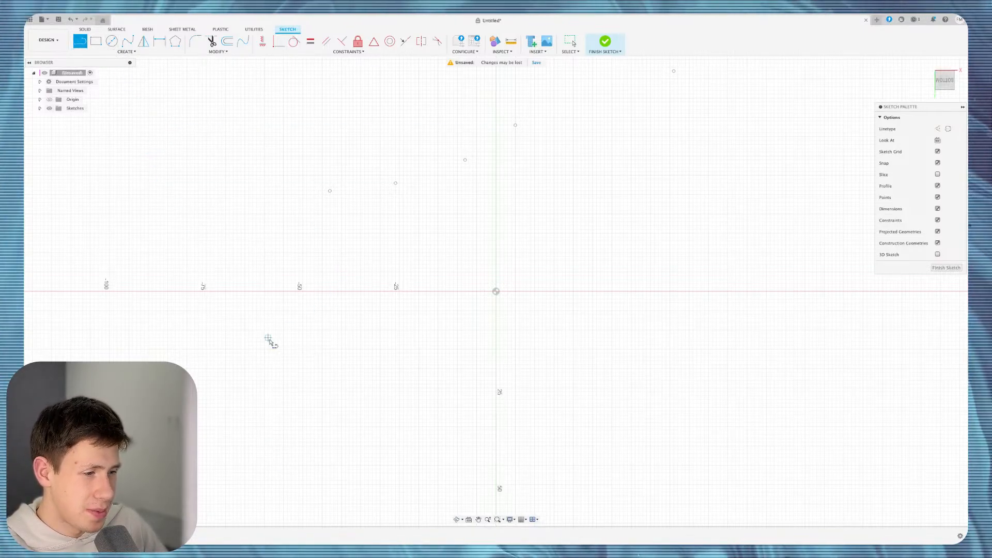
left_click(329, 191)
left_click(396, 183)
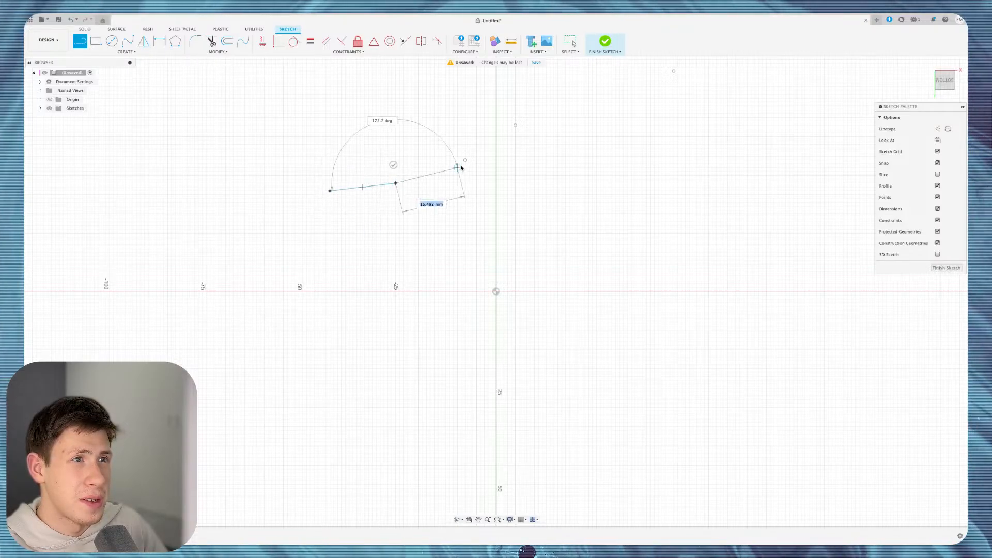
left_click(465, 161)
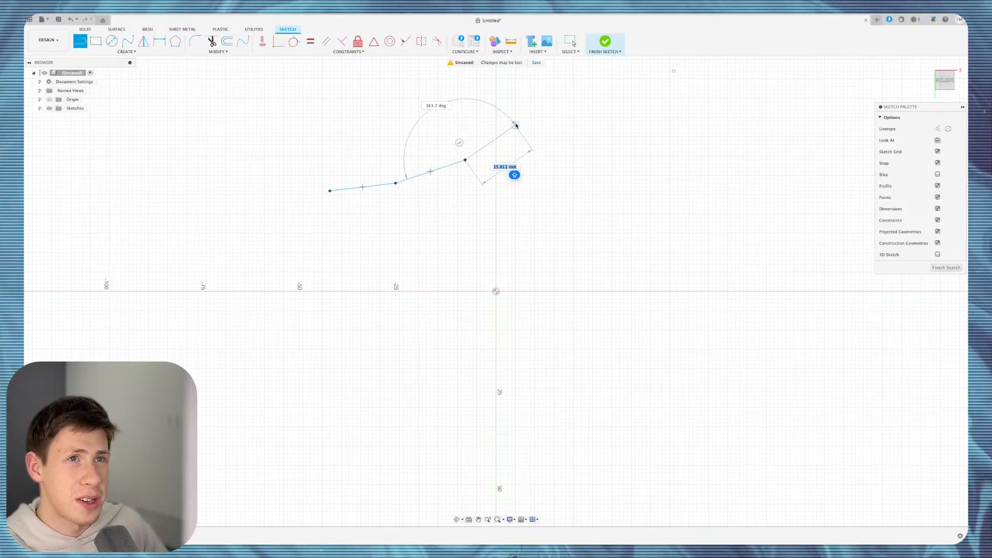
left_click(515, 126)
left_click(674, 72)
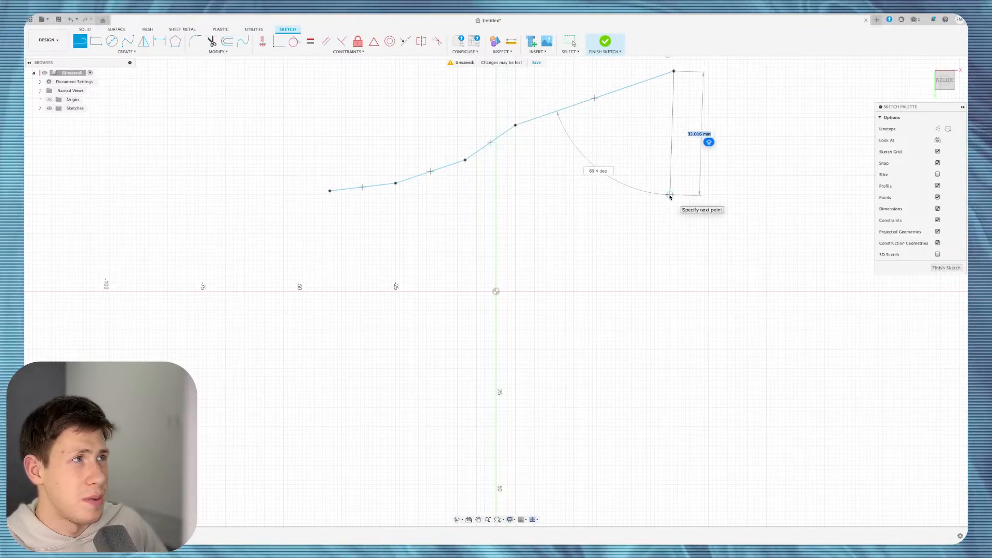
Stop the Line tool and undo the polyline, keeping only the points.
key("Escape")
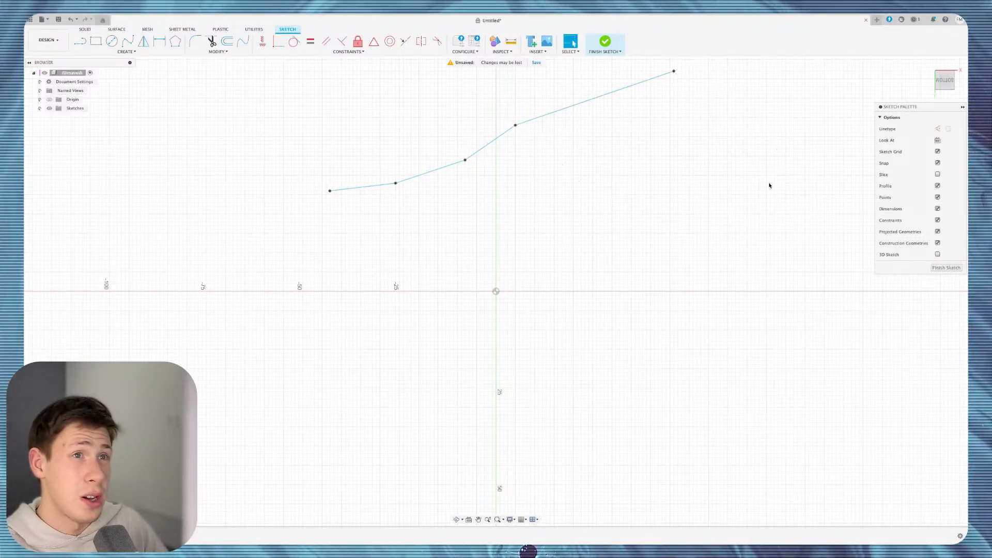
key("super+z")
key("super+z")
key("super+z")
key("super+z")
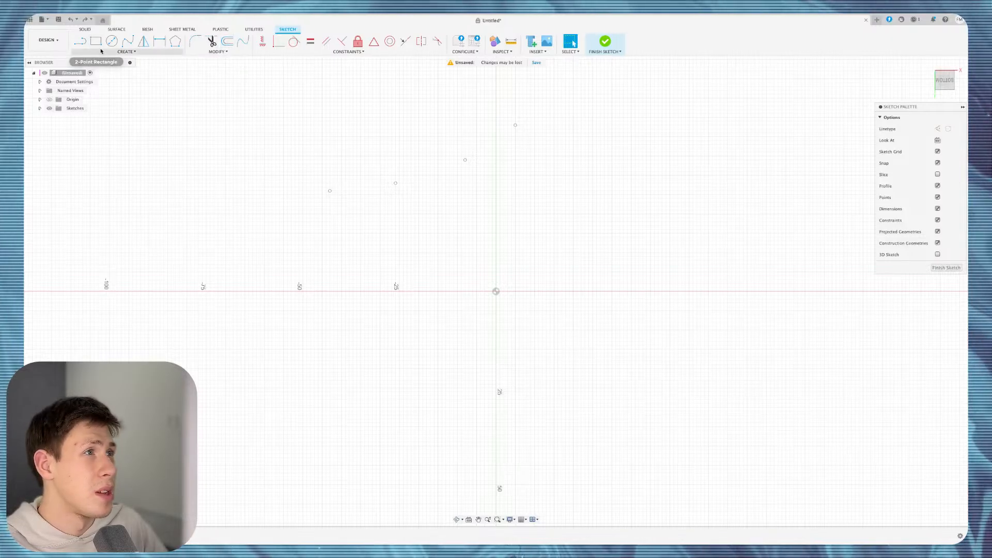
left_click(127, 52)
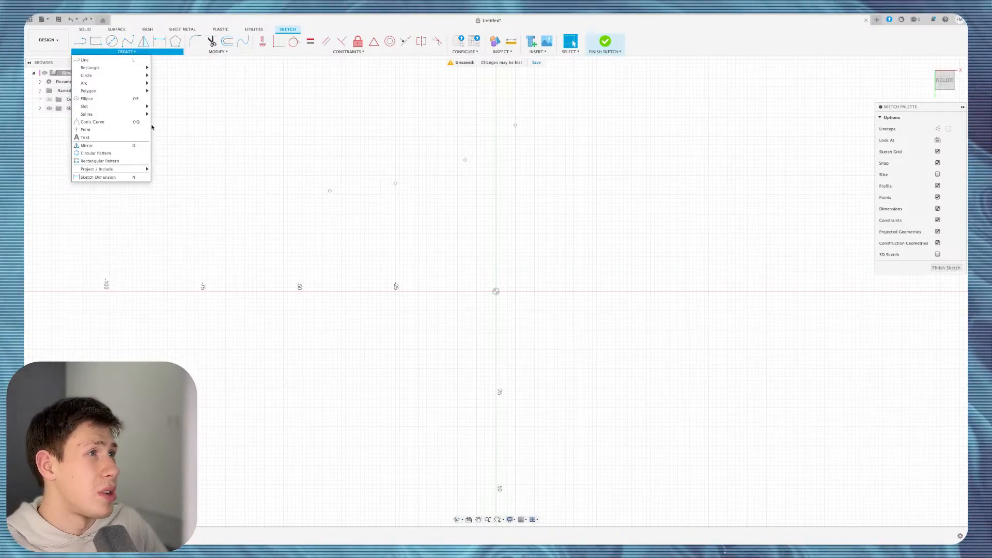
Create a sketch text frame near the origin and type 'SU' into it, fixing typos.
left_click(100, 139)
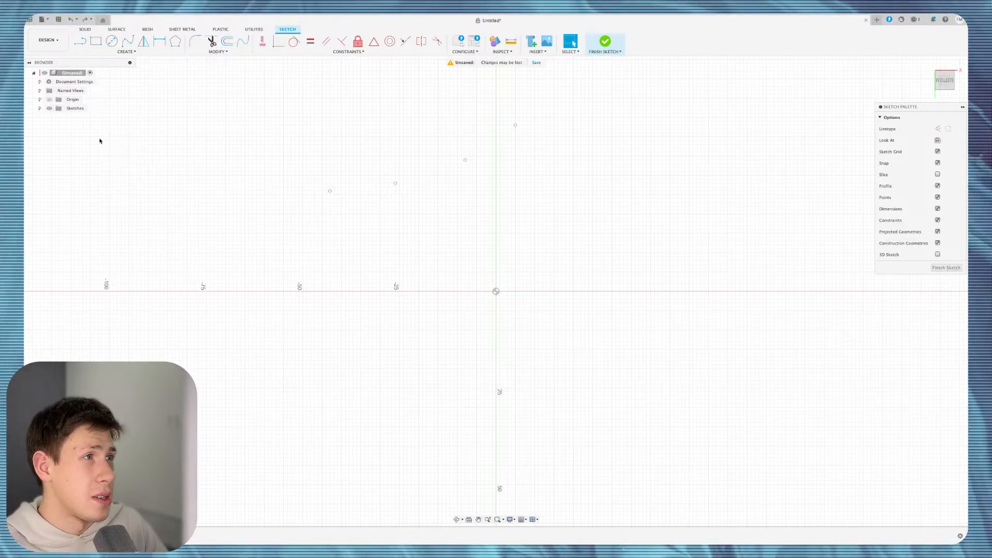
left_click(330, 206)
left_click(592, 265)
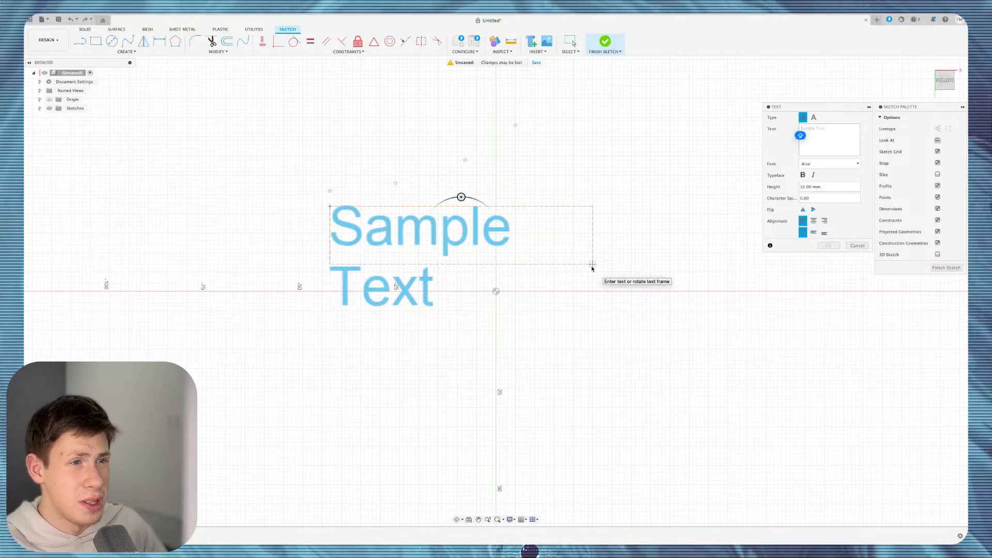
type("DS")
key("BackSpace")
key("BackSpace")
type("SUG")
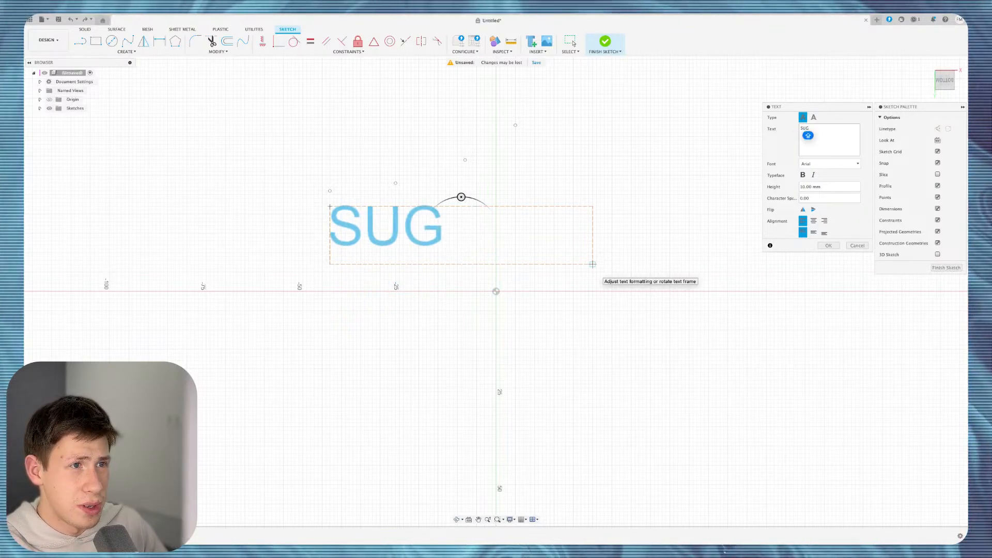
key("BackSpace")
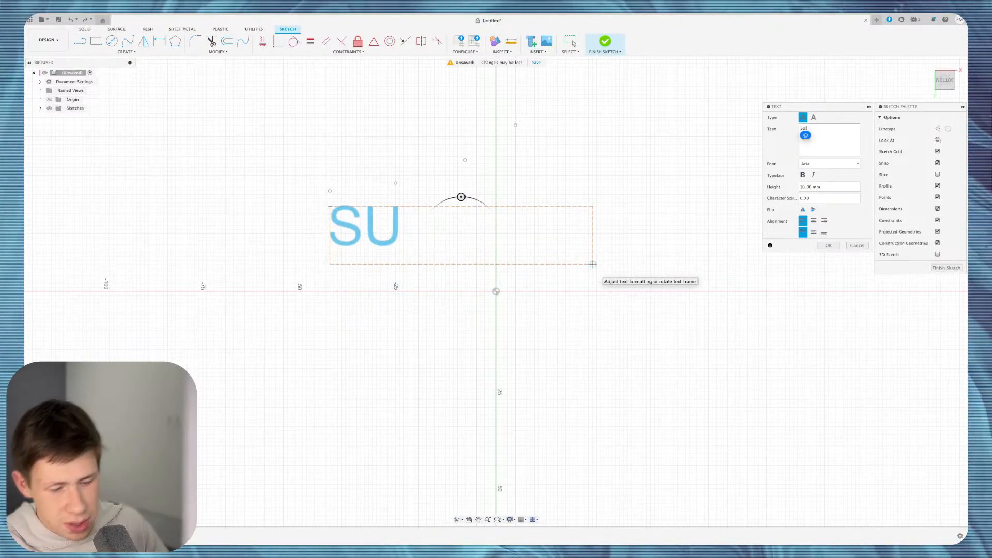
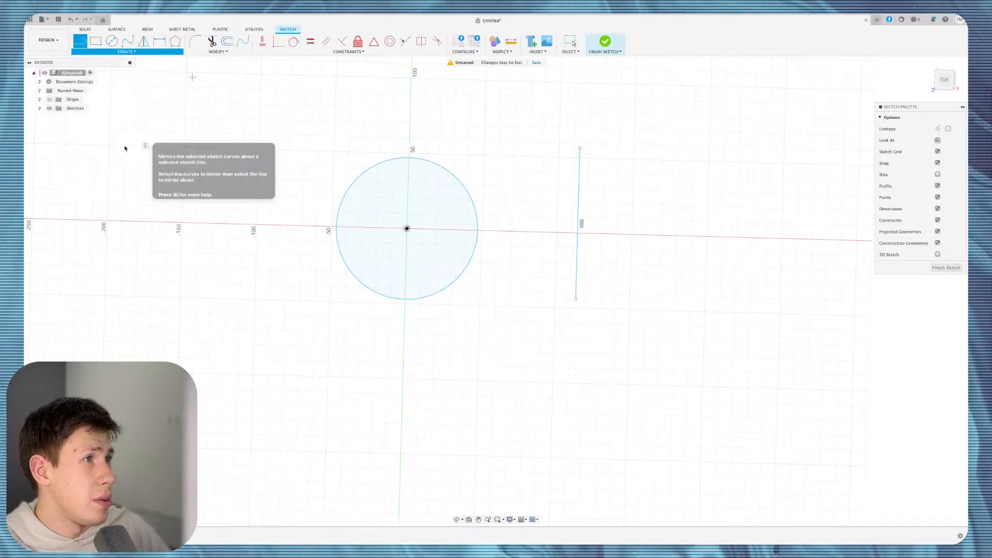
Mirror the circle about the vertical line to place a matching copy on the right.
left_click(477, 227)
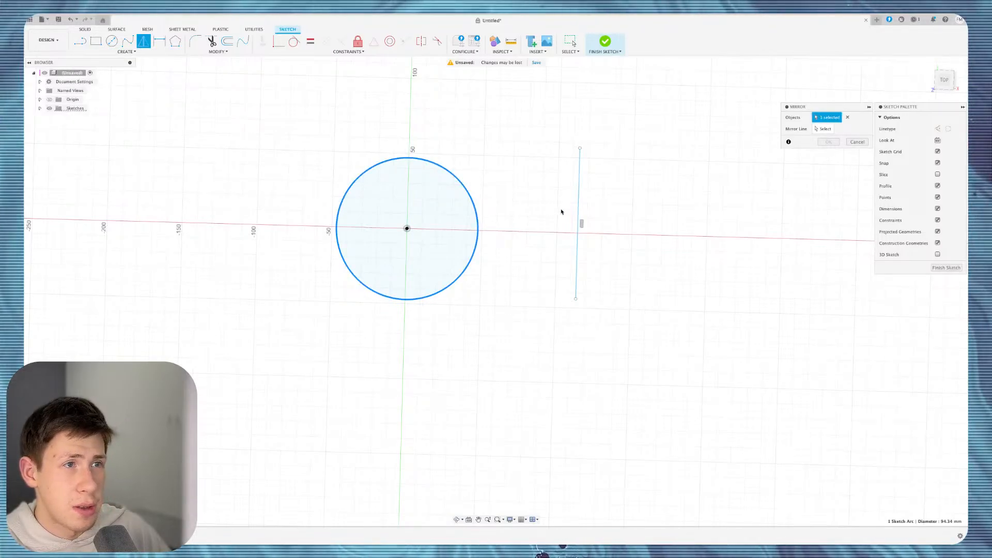
left_click(823, 129)
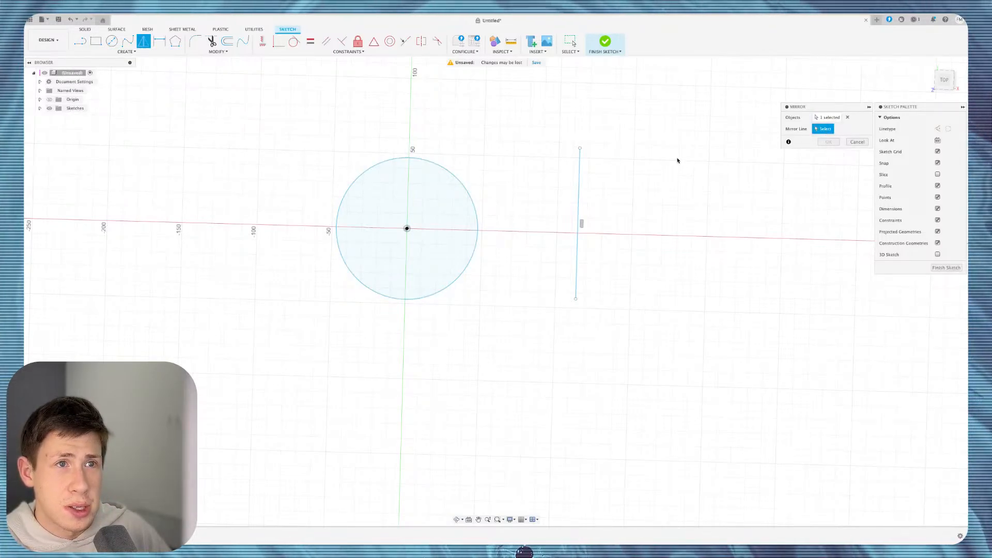
left_click(581, 161)
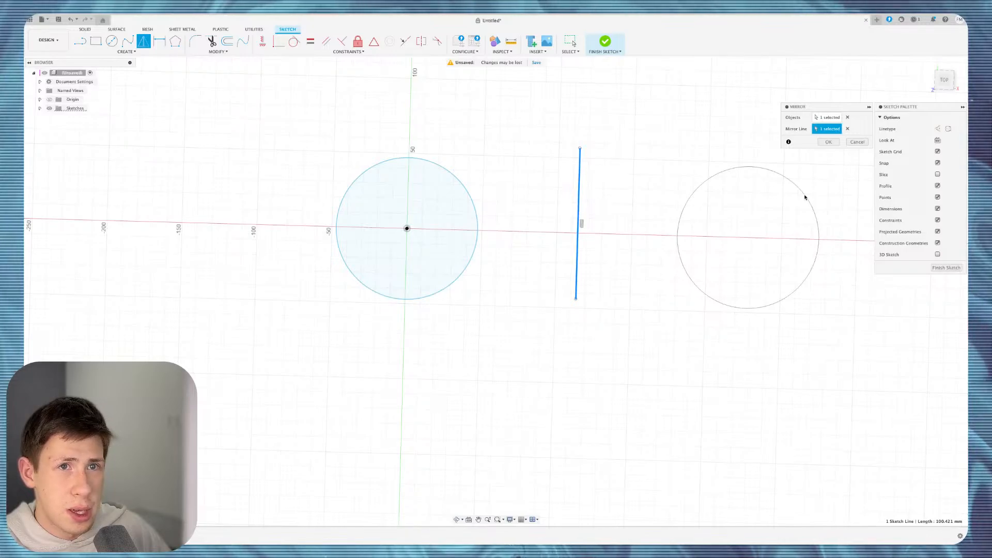
left_click(825, 142)
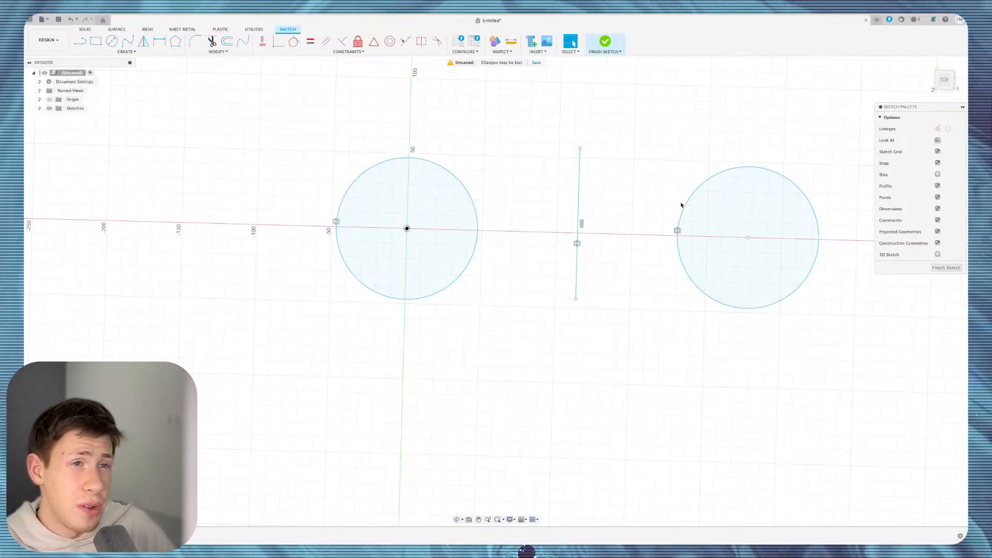
Start a circular pattern of the left circle around the right circle's centre.
left_click(127, 52)
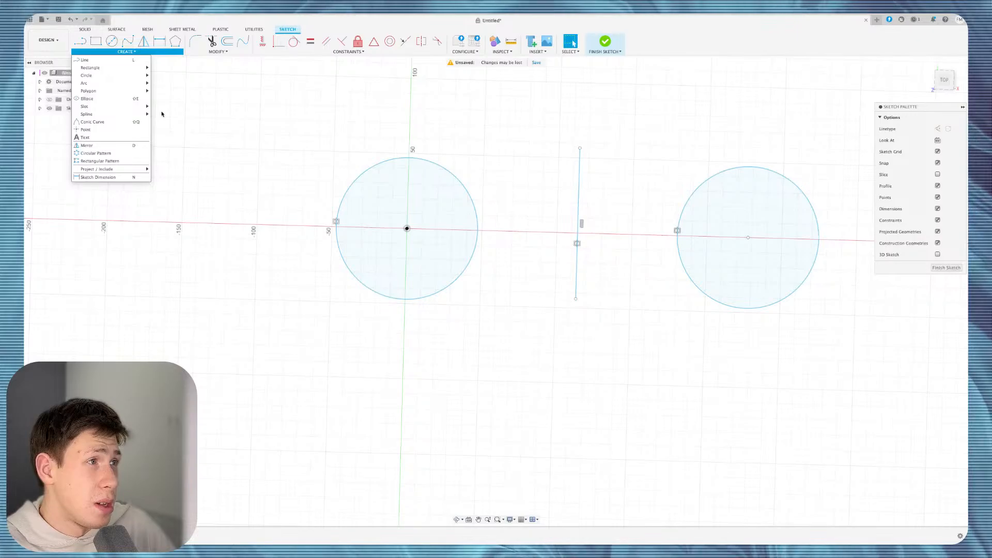
scroll(350, 259, "down", 3)
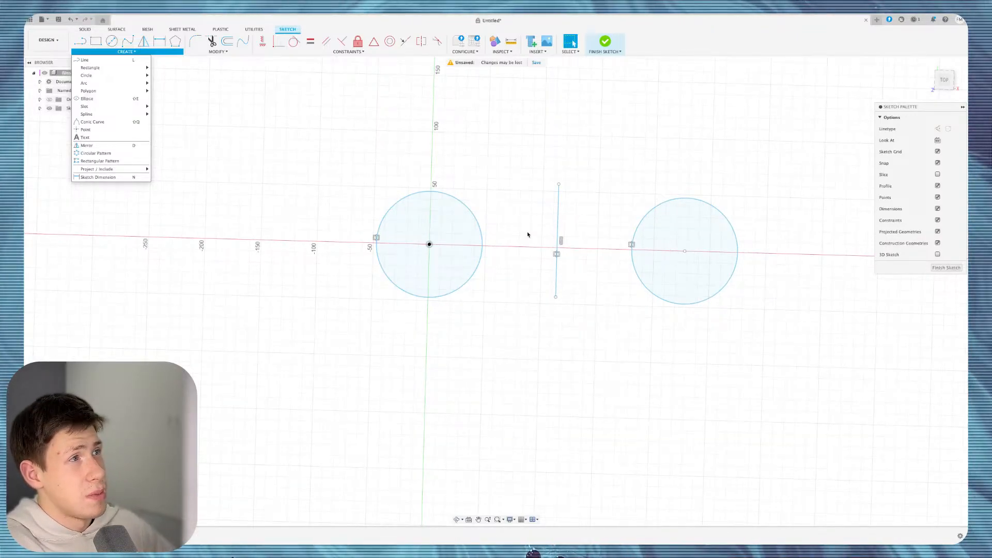
left_click(103, 154)
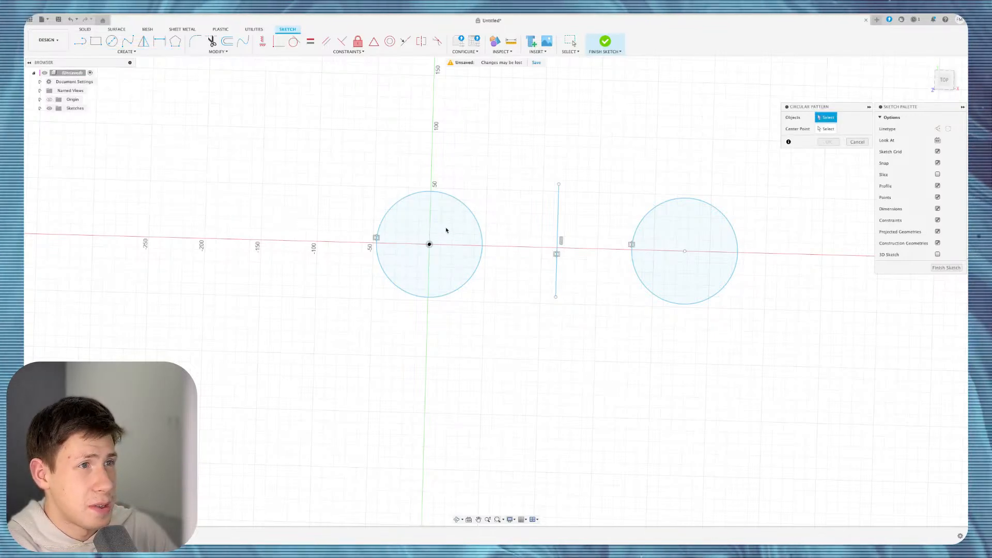
left_click(451, 198)
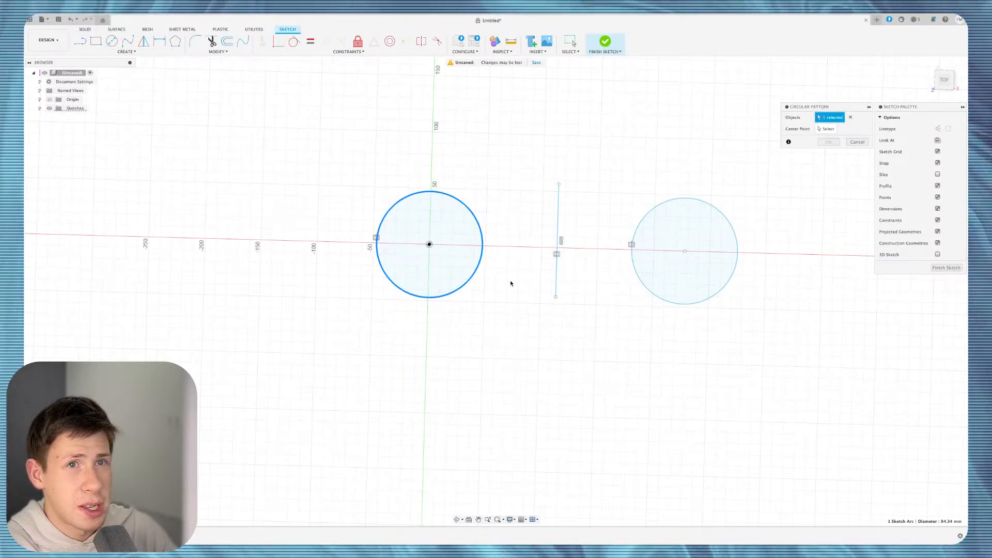
scroll(511, 277, "down", 3)
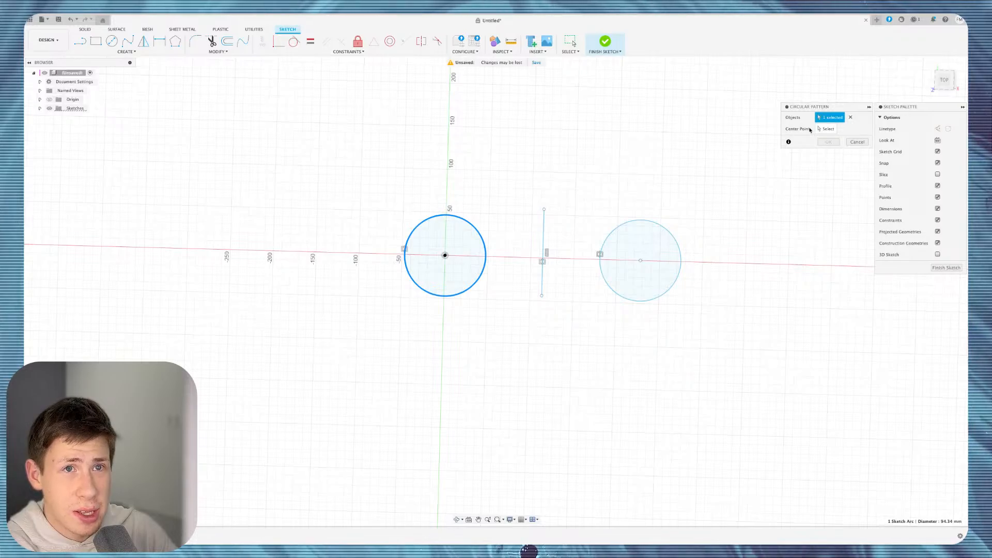
left_click(825, 129)
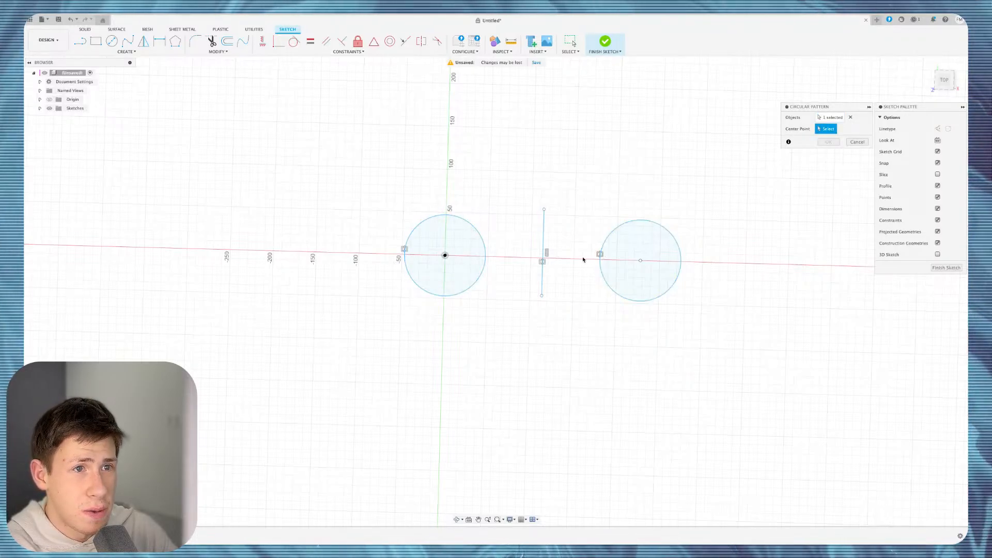
left_click(640, 261)
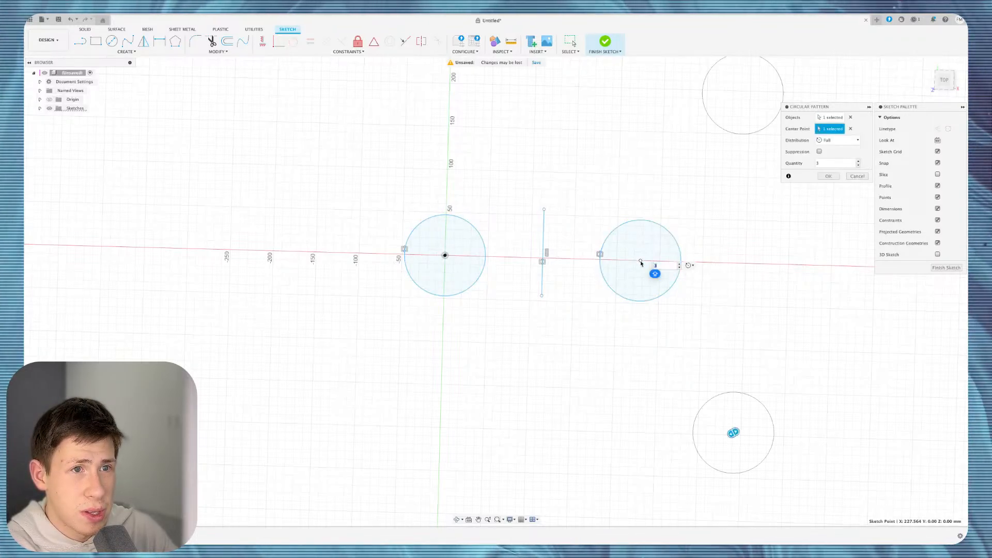
scroll(645, 265, "down", 2)
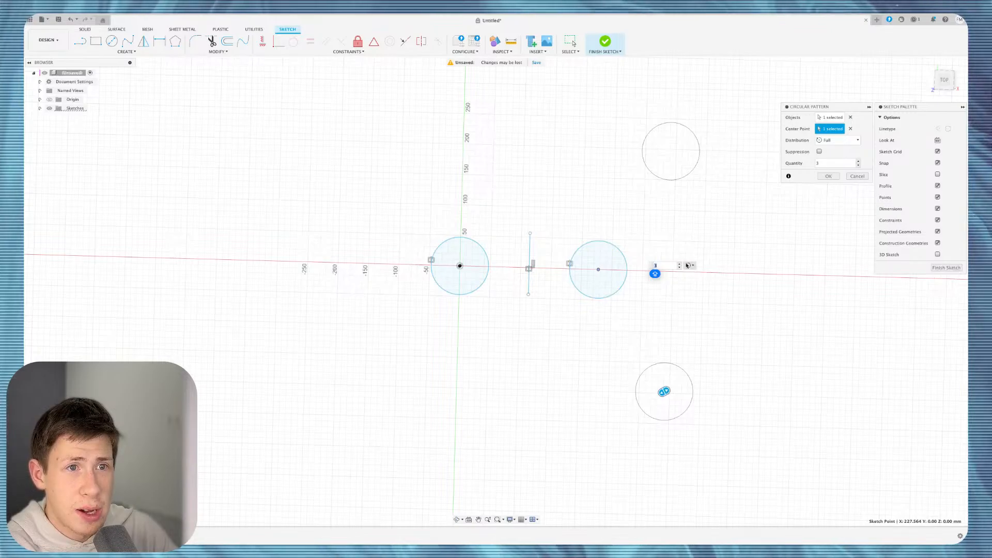
Raise the pattern to 7 copies and switch it to a Partial 320° arc.
left_click(680, 264)
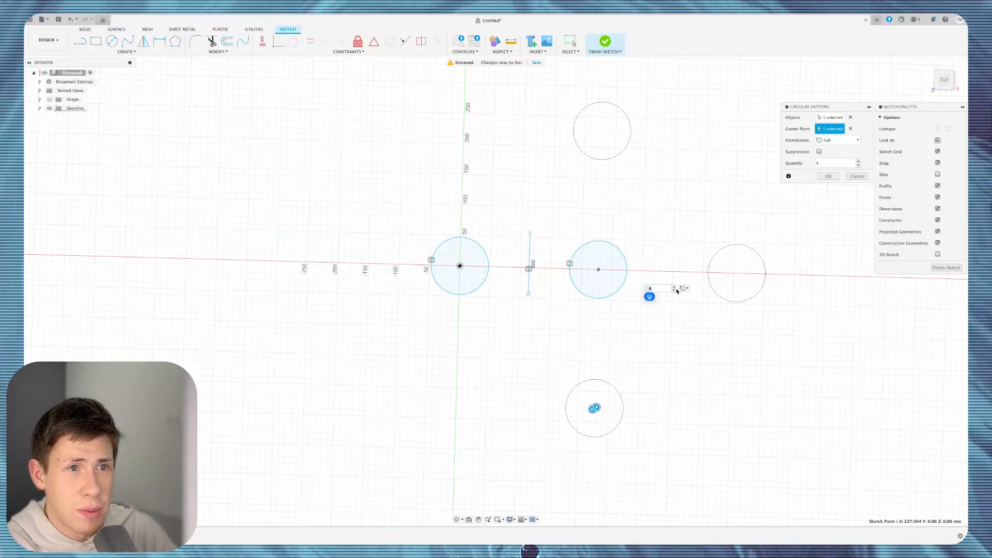
left_click(674, 287)
left_click(674, 286)
left_click(674, 286)
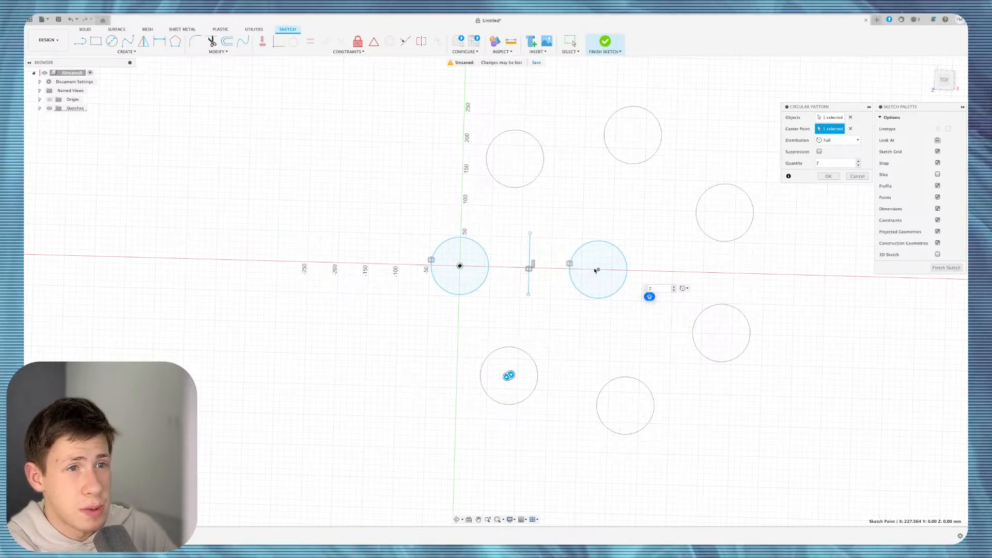
left_click(832, 145)
left_click(831, 156)
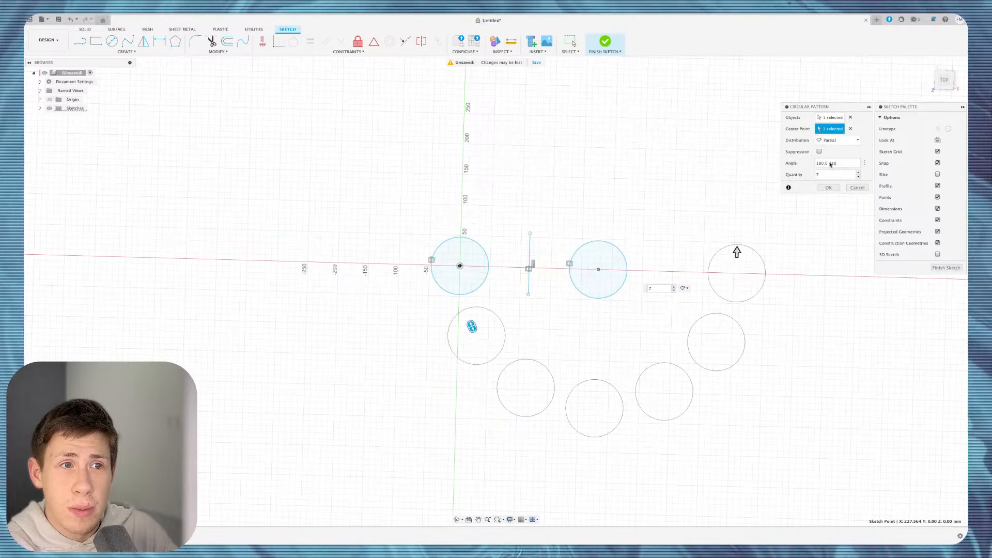
left_click_drag(736, 251, 533, 232)
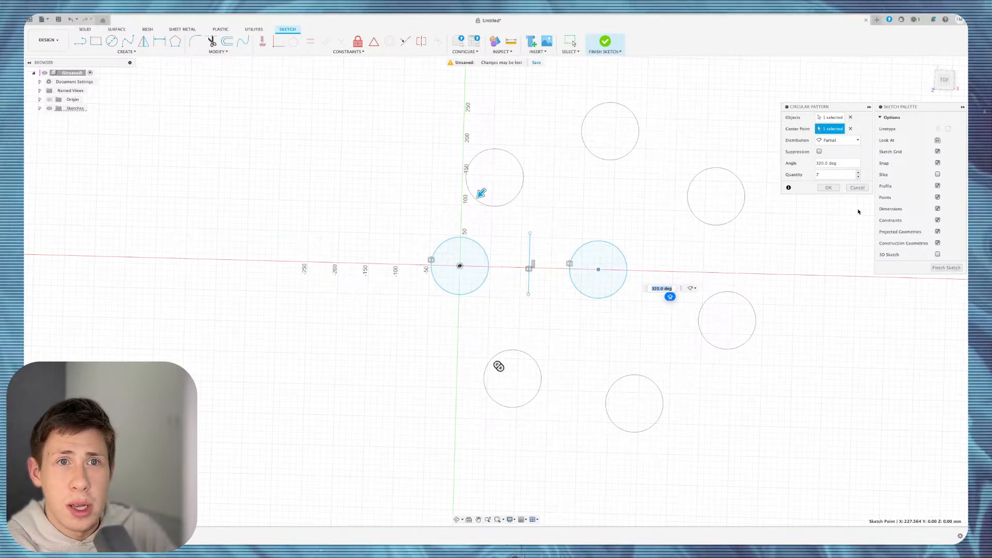
Increase the pattern to 16 copies over a 340° arc and commit it.
left_click(858, 173)
left_click(858, 173)
left_click(859, 174)
left_click(858, 173)
left_click(859, 173)
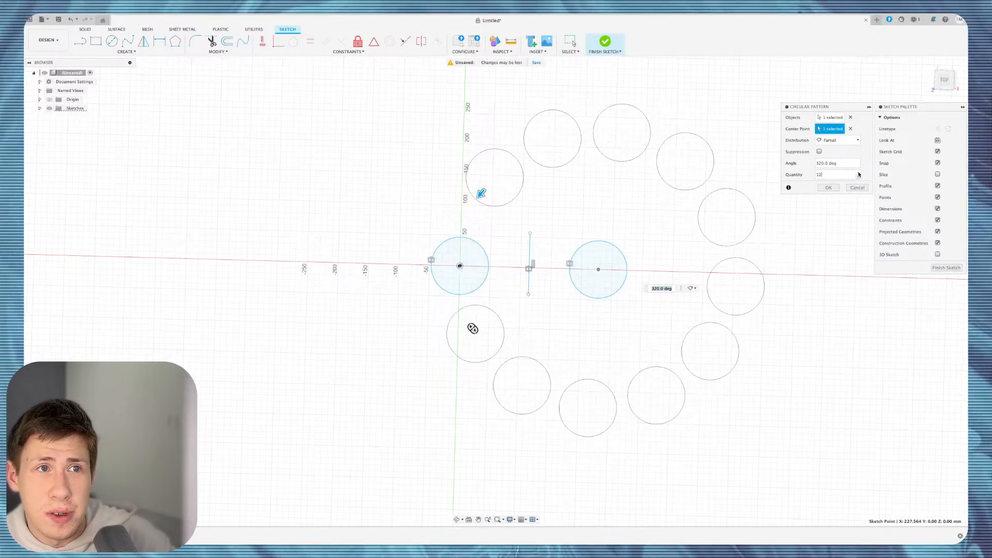
left_click(859, 174)
left_click(859, 174)
left_click(858, 173)
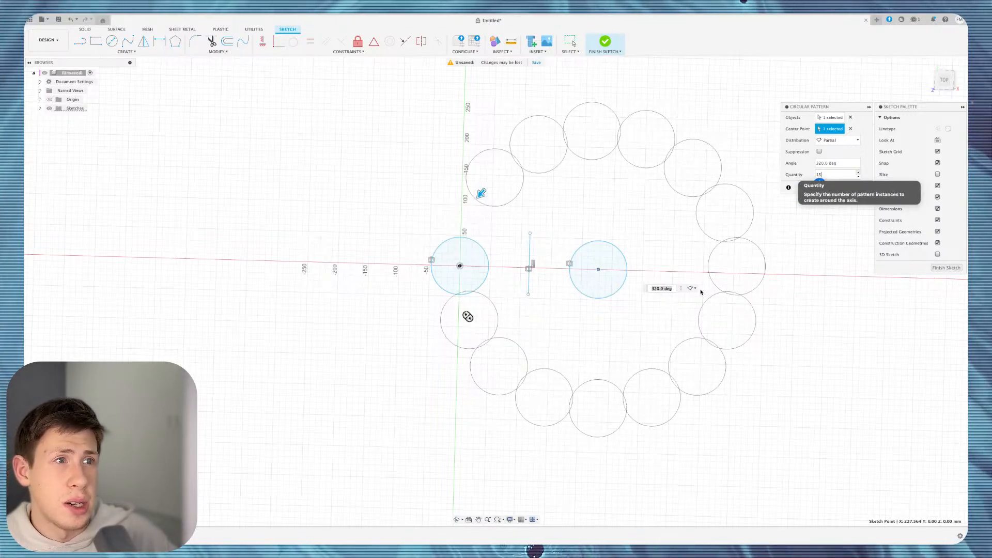
left_click_drag(482, 197, 466, 227)
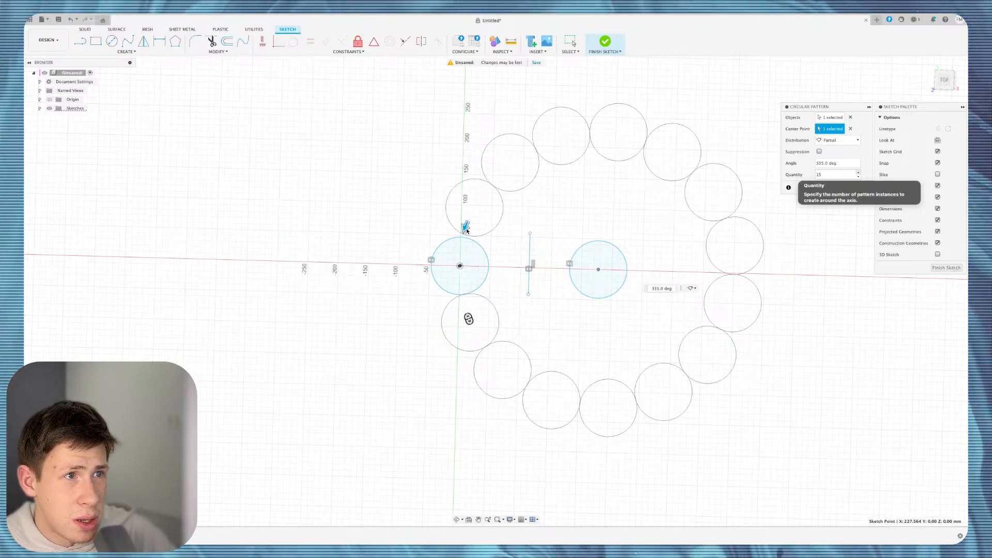
left_click_drag(467, 228, 462, 237)
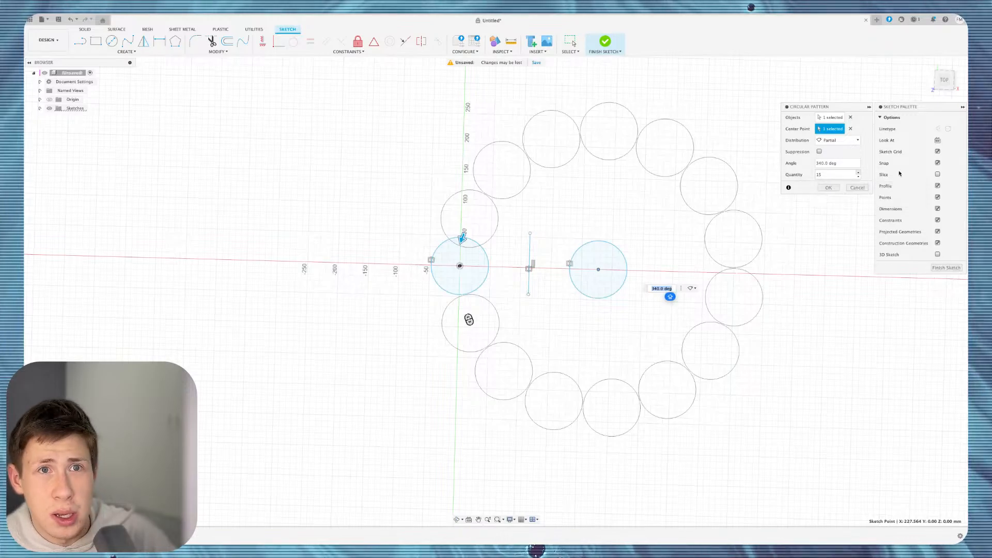
left_click(858, 172)
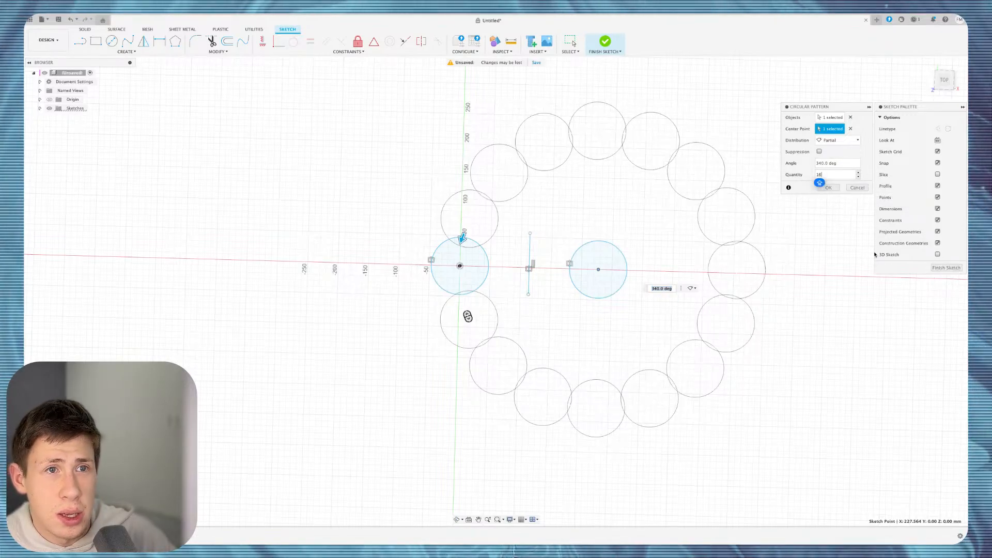
left_click(829, 188)
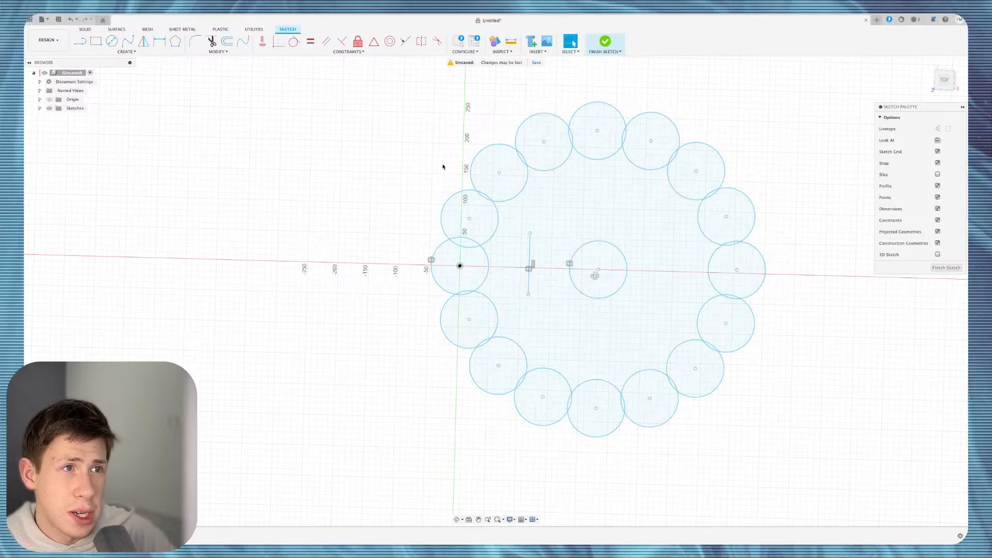
Window-select all scalloped profiles and extrude them 500 mm into a solid body.
scroll(401, 142, "down", 3)
mouse_move(387, 139)
left_mouse_down()
mouse_move(653, 348)
mouse_move(665, 373)
left_mouse_up()
key("e")
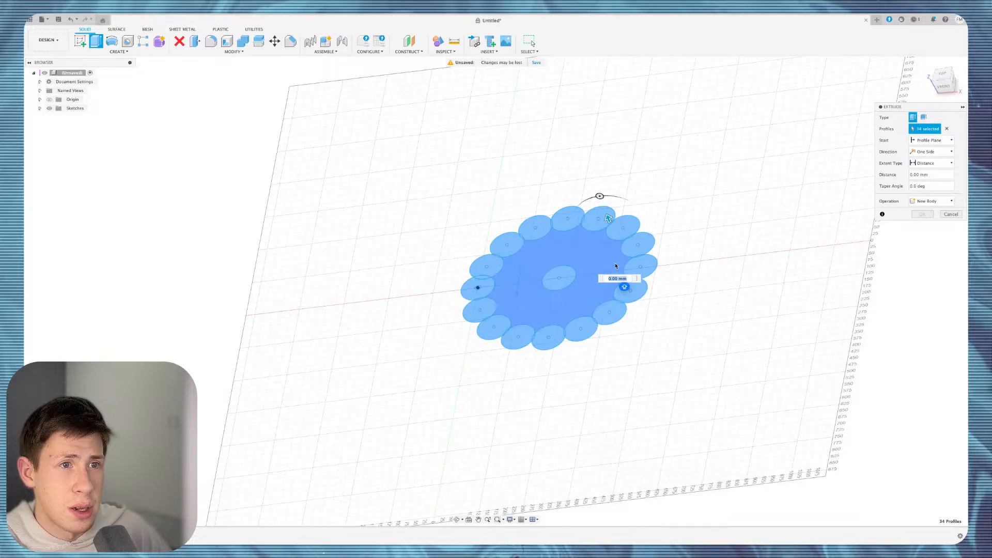
left_click_drag(608, 218, 554, 85)
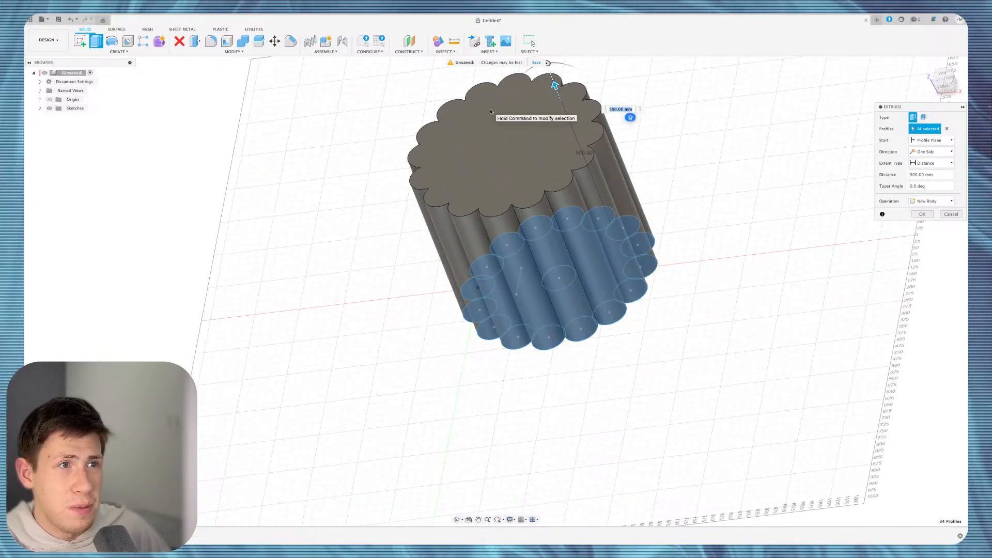
key("Escape")
key("Return")
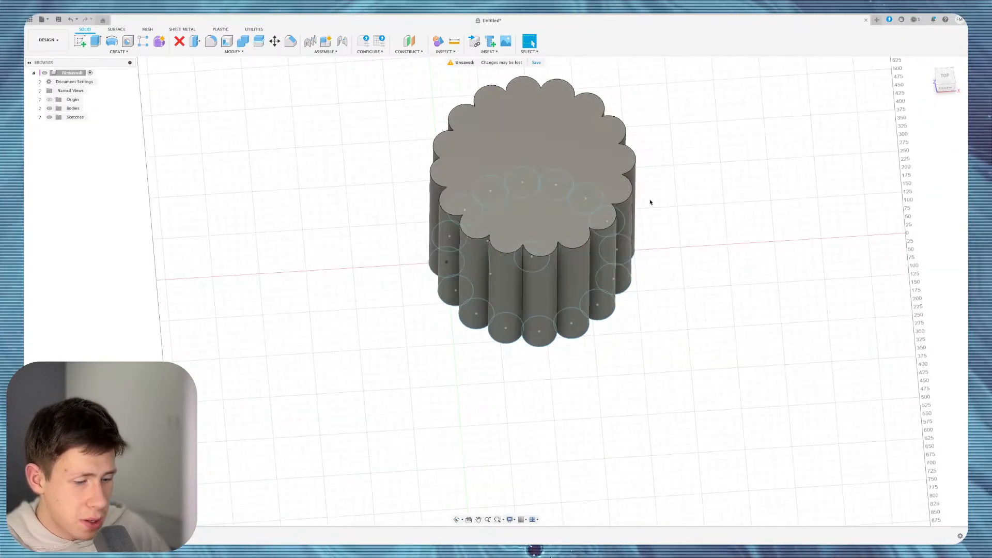
Sketch a circle centred on the top face and cut a hole down through the body.
key("c")
left_click(534, 164)
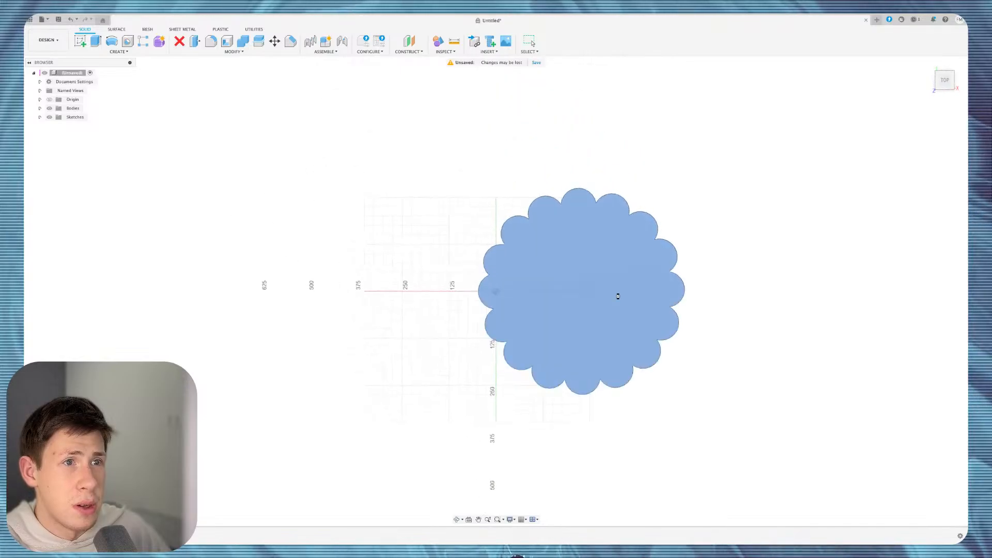
left_click(579, 292)
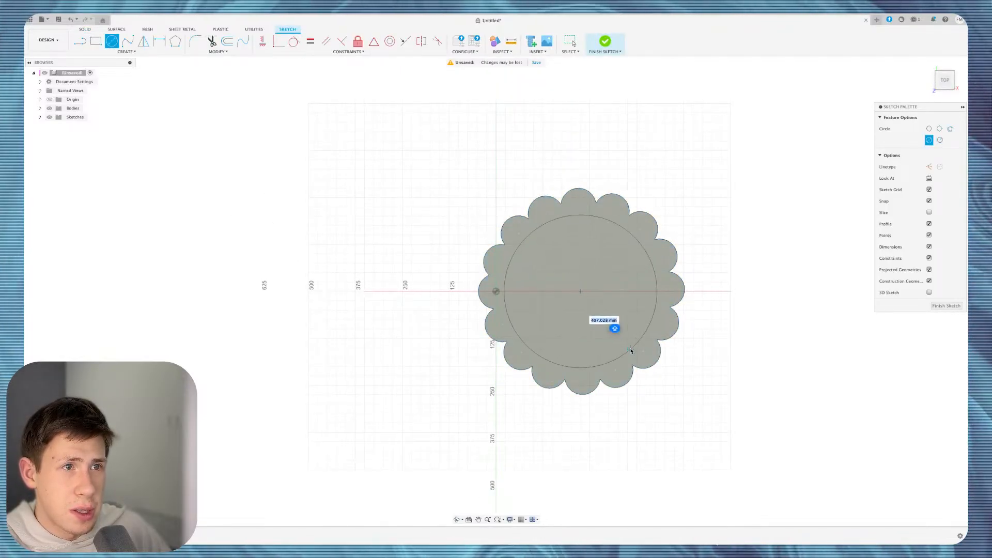
left_click(624, 340)
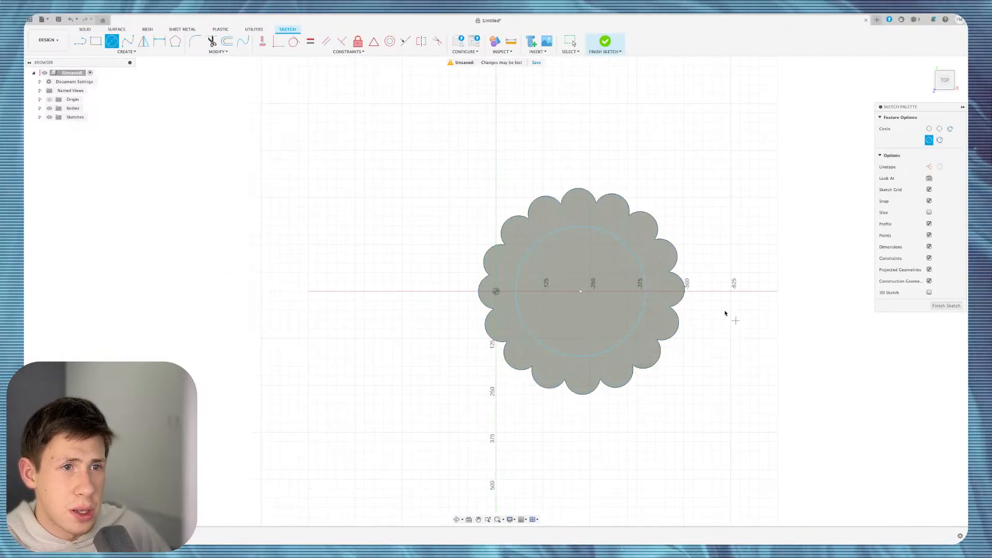
key("e")
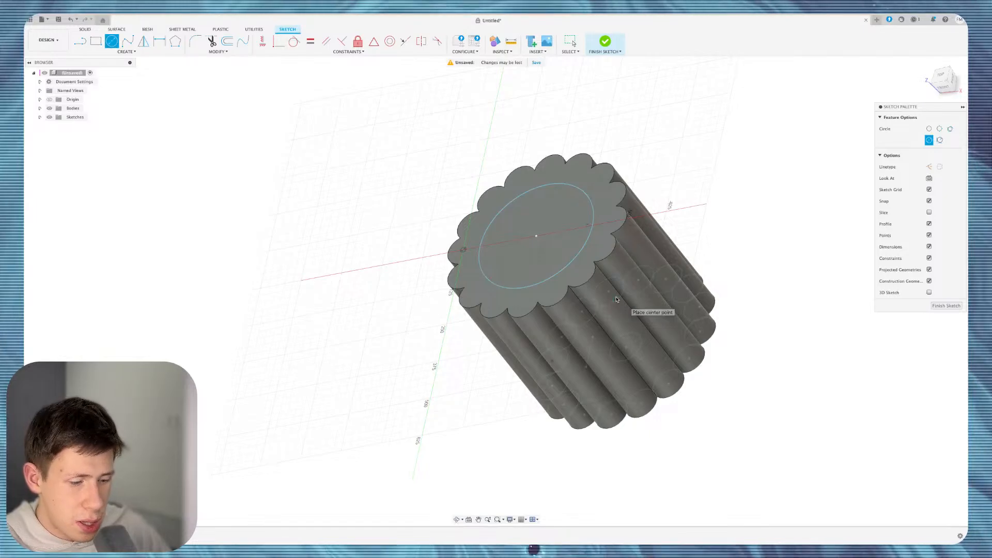
left_click(539, 242)
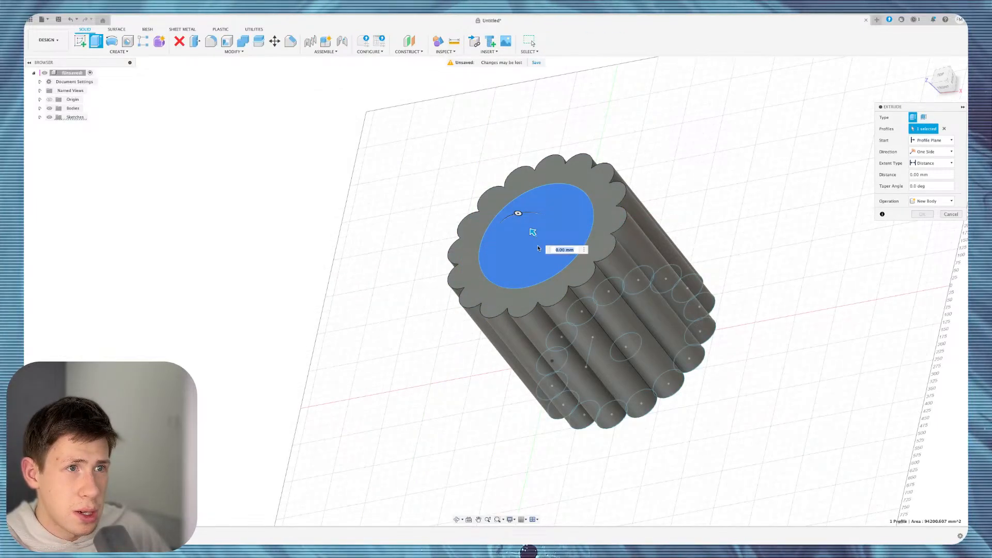
left_click_drag(533, 232, 644, 309)
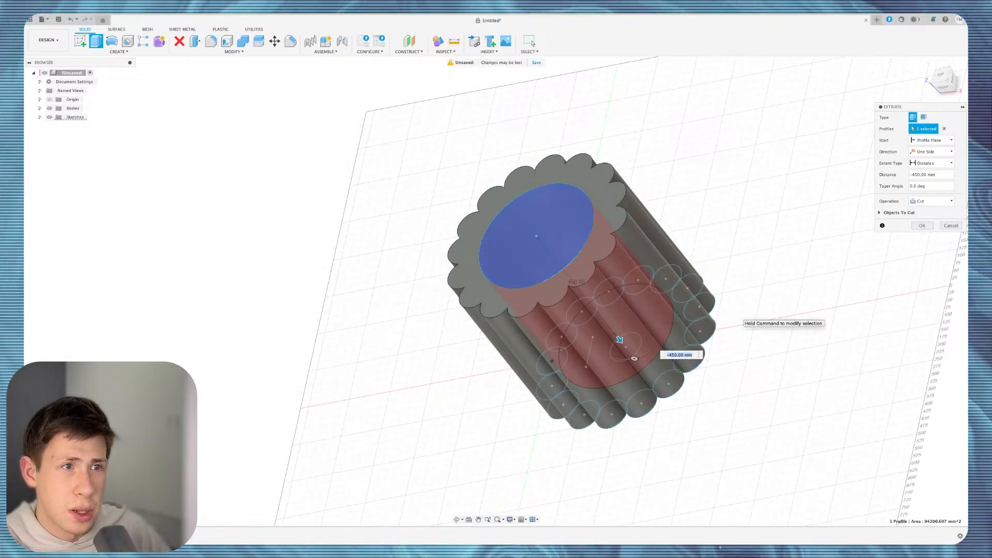
key("Return")
Orbit around to inspect the hole cut, then undo it.
middle_click_drag(608, 291, 617, 302, "shift")
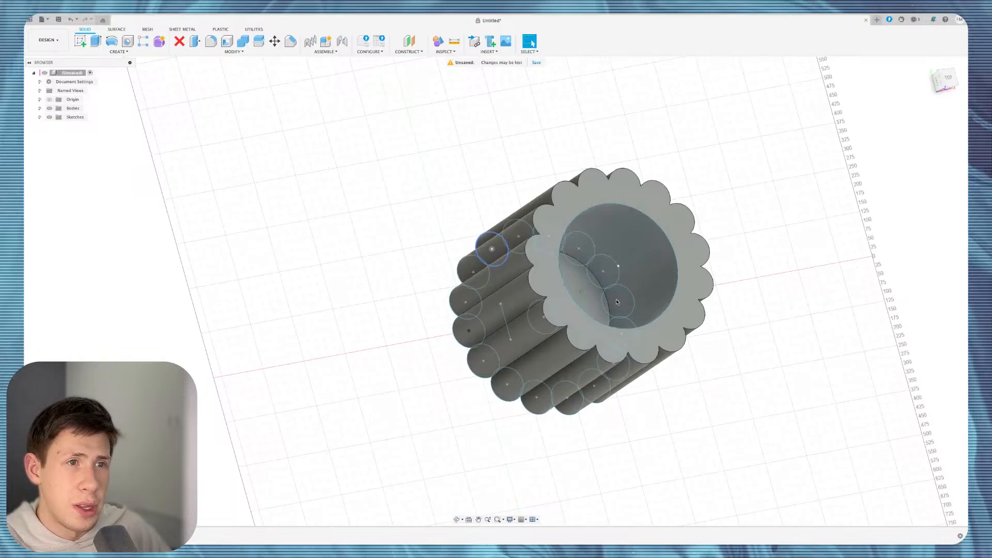
scroll(616, 302, "down", 5, "shift")
scroll(617, 302, "up", 5, "shift")
scroll(617, 302, "right", 5, "shift")
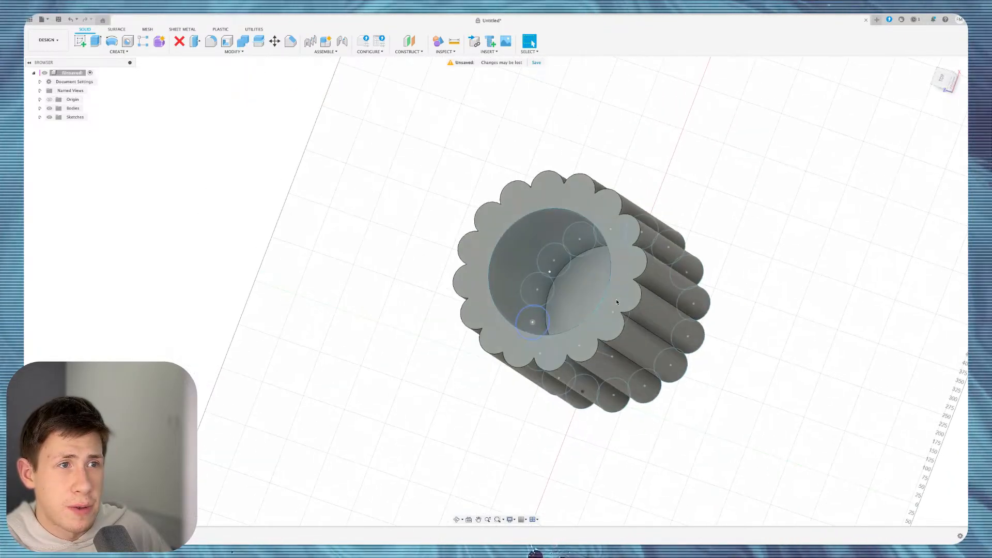
scroll(616, 302, "down", 3)
scroll(617, 302, "down", 3, "shift")
scroll(617, 302, "left", 6, "shift")
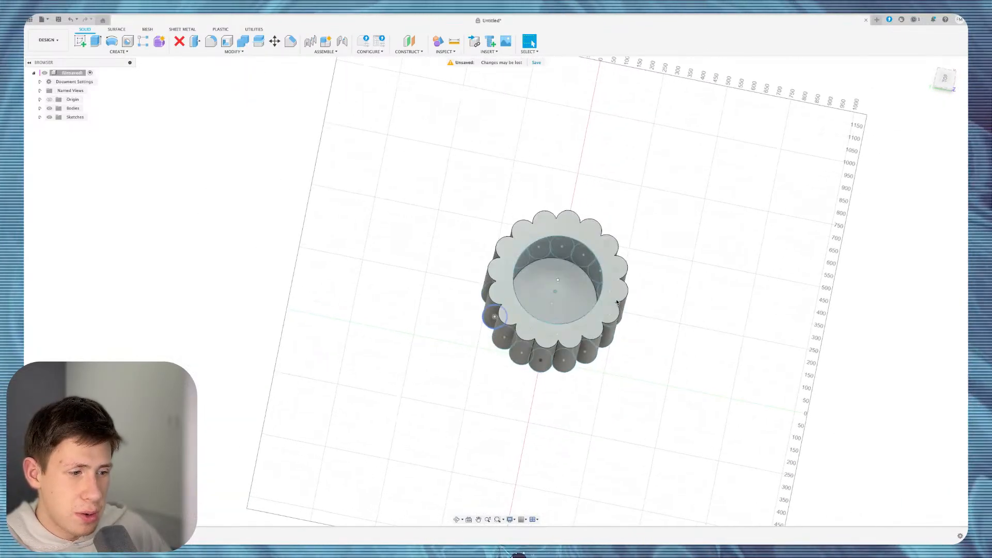
scroll(616, 302, "right", 6, "shift")
scroll(616, 302, "down", 4, "shift")
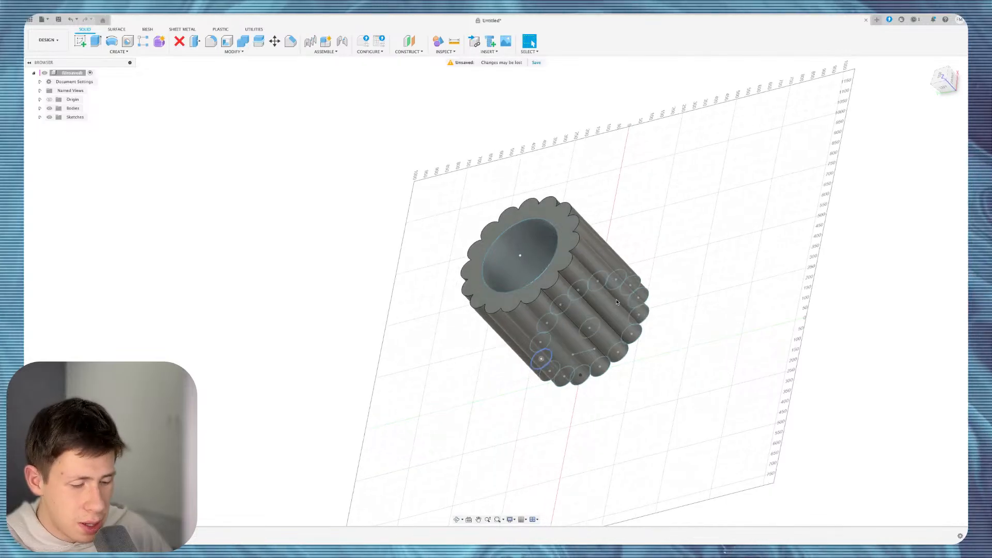
key("super+z")
key("super+z")
key("super+z")
key("super+z")
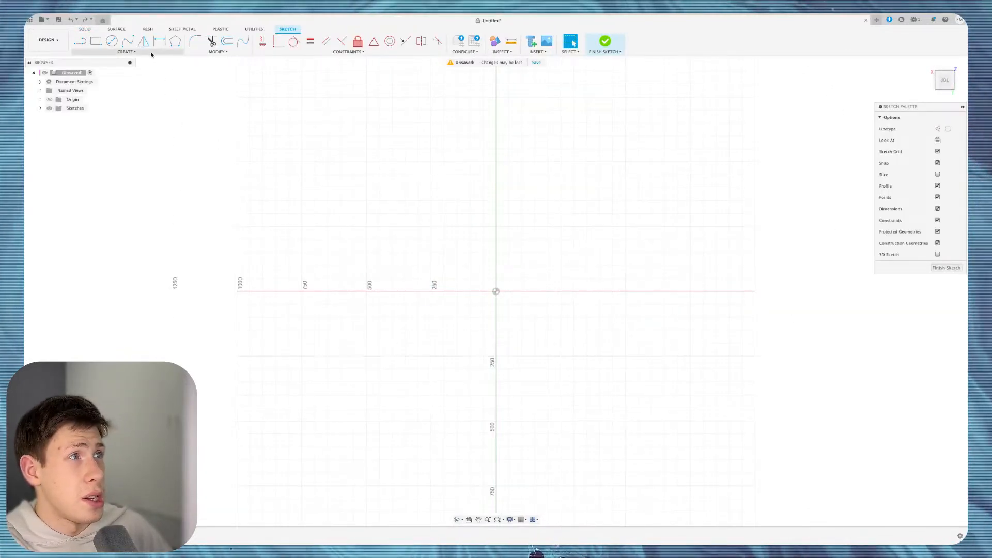
Draw a small circle centred on the sketch origin and start a Rectangular Pattern.
left_click(126, 52)
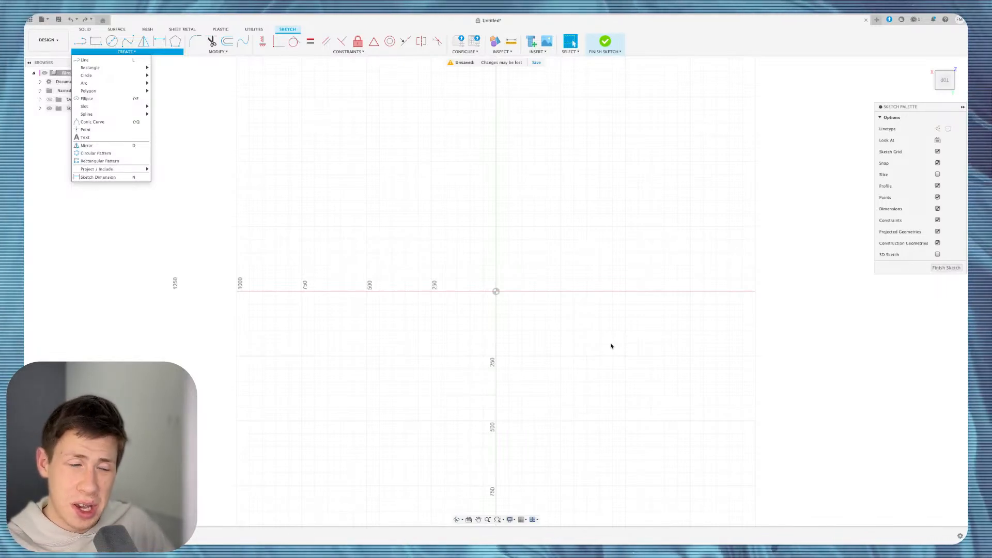
mouse_move(109, 114)
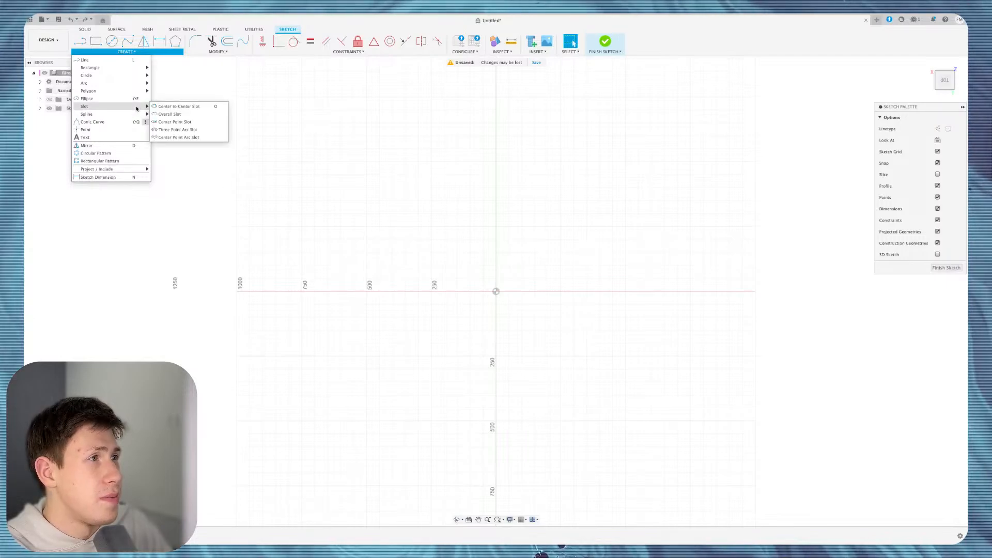
scroll(526, 309, "up", 5)
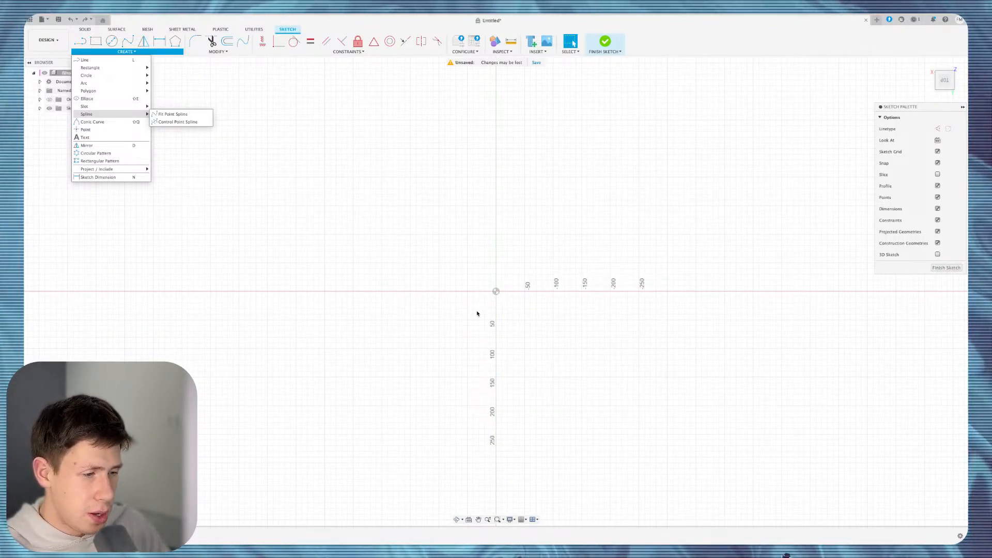
scroll(477, 314, "up", 2)
key("c")
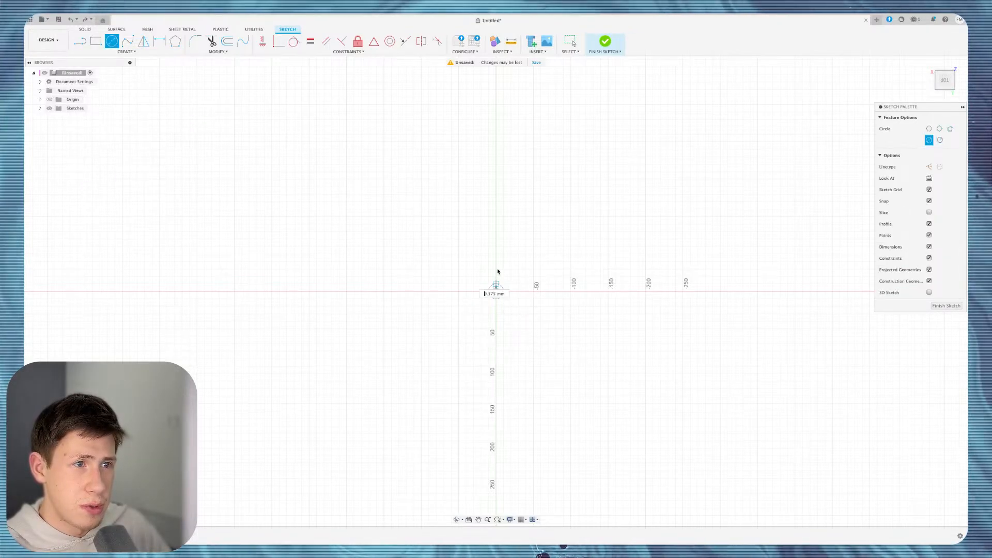
left_click(496, 291)
left_click(505, 265)
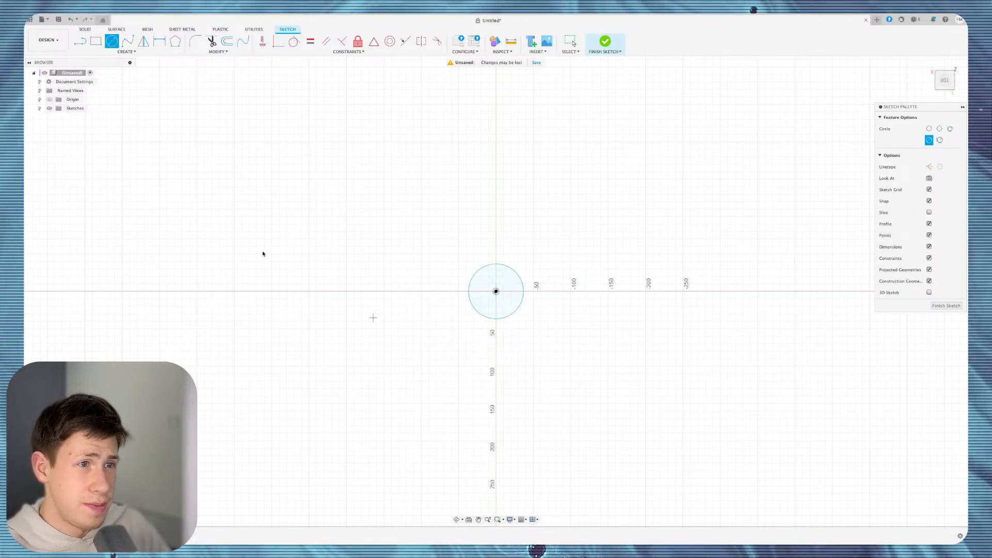
left_click(119, 51)
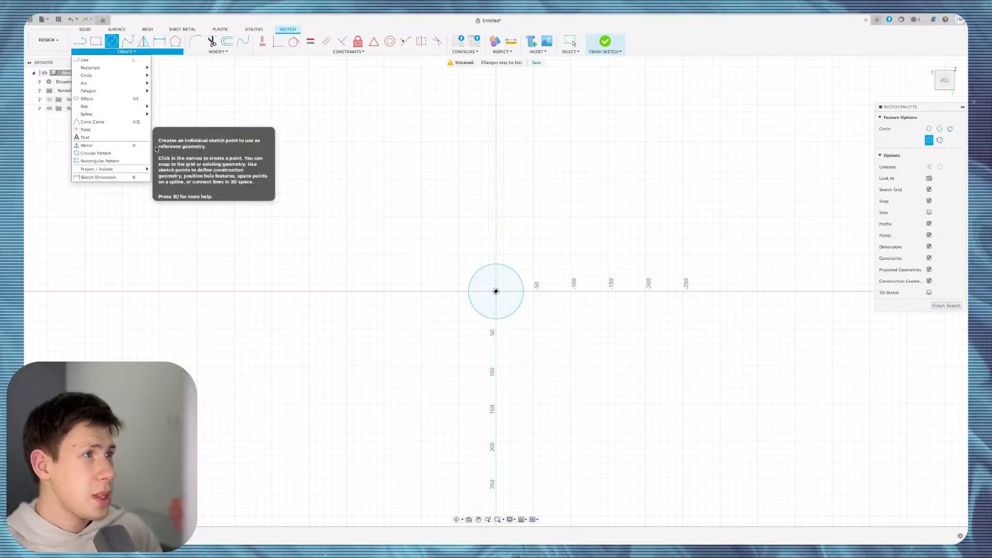
left_click(135, 161)
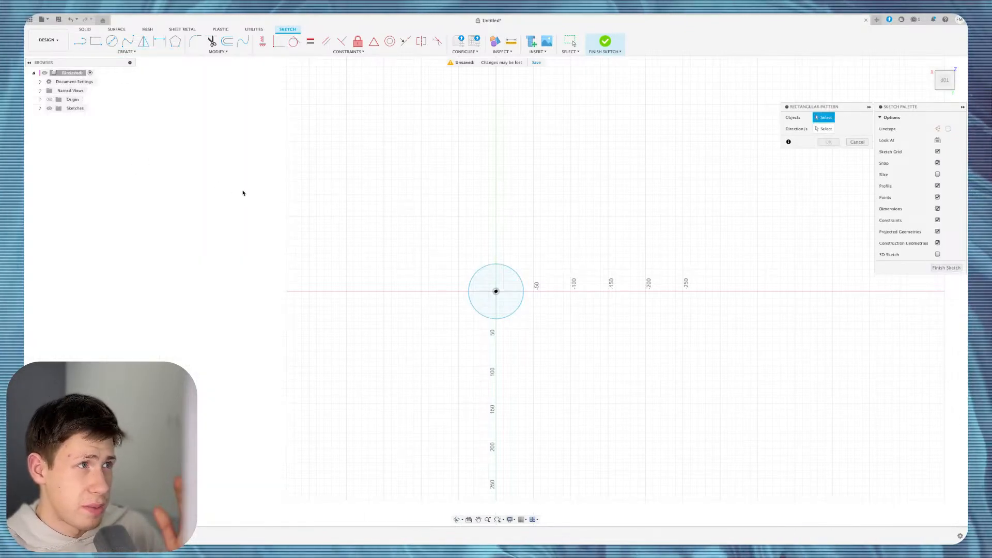
Pattern the circle three across at -280 mm and two rows 100 mm apart.
left_click(501, 266)
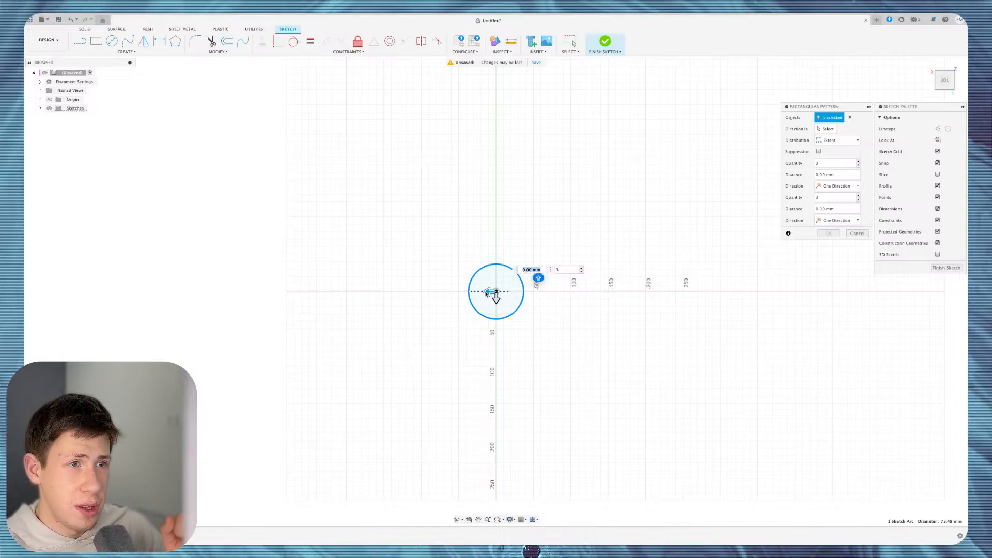
left_click_drag(487, 293, 710, 291)
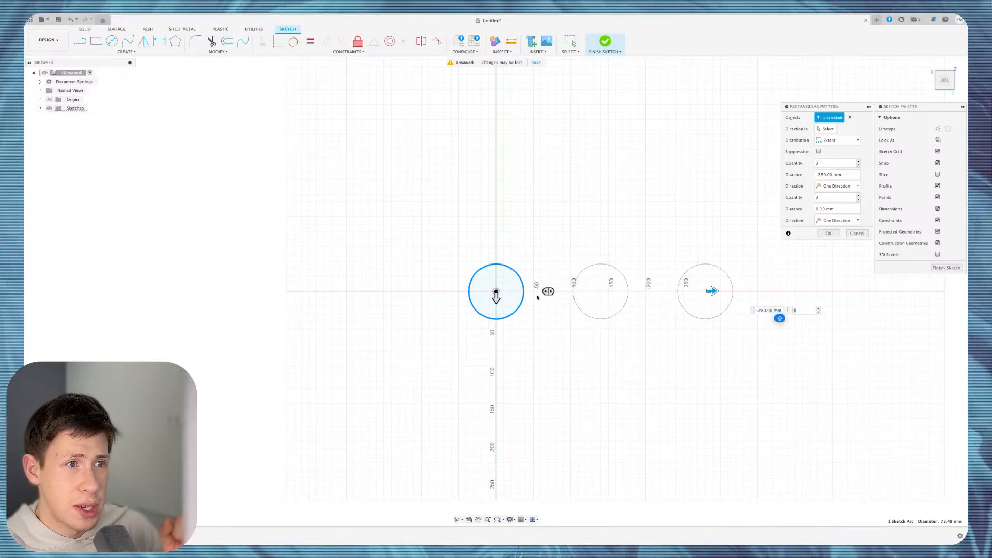
left_click_drag(496, 295, 506, 446)
scroll(506, 446, "down", 5)
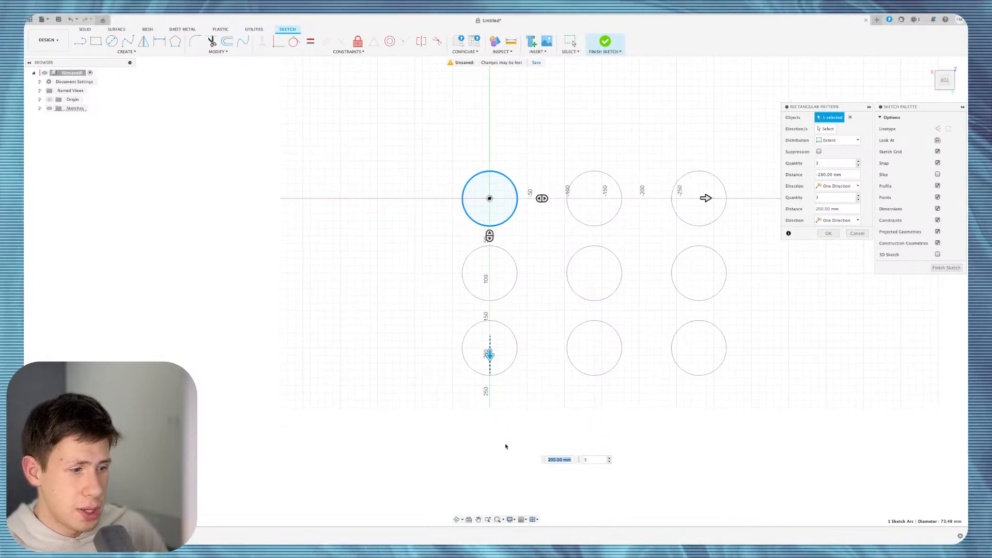
middle_click_drag(591, 246, 650, 224, "shift")
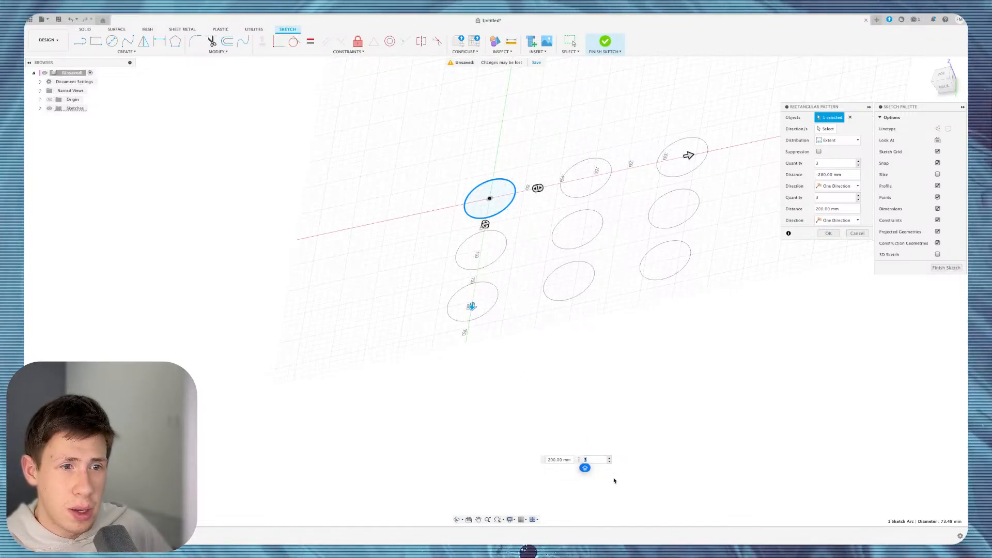
type("2")
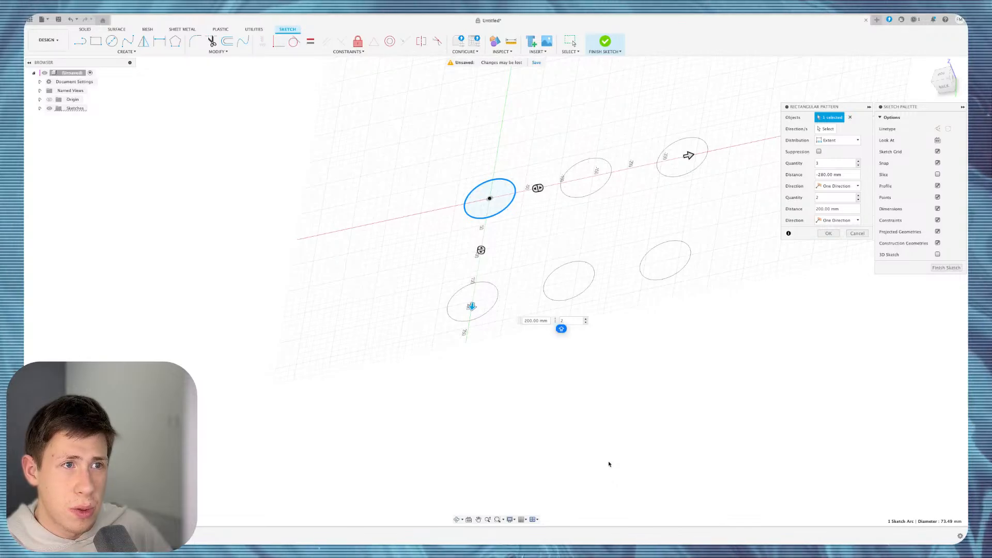
left_click_drag(472, 306, 475, 255)
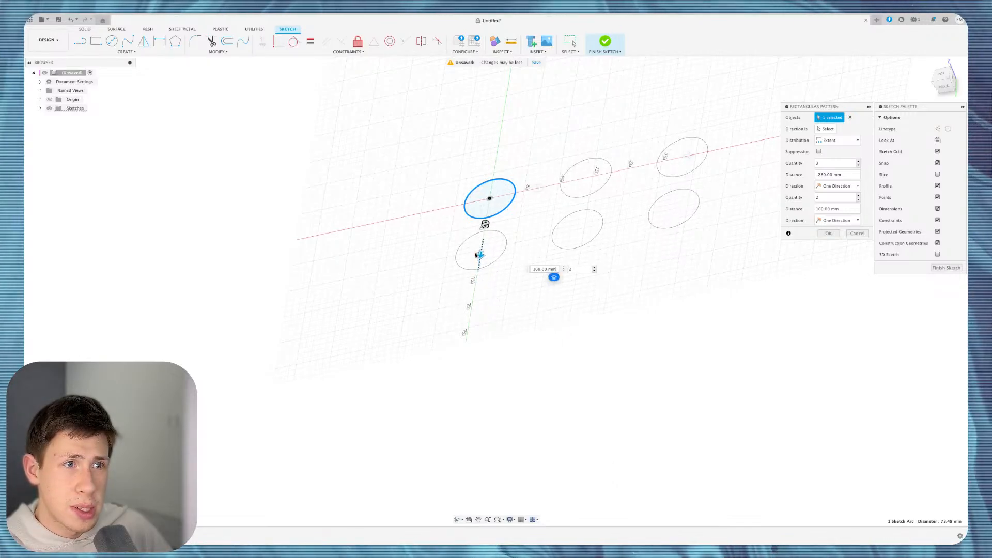
left_click(827, 233)
scroll(648, 231, "up", 5, "shift")
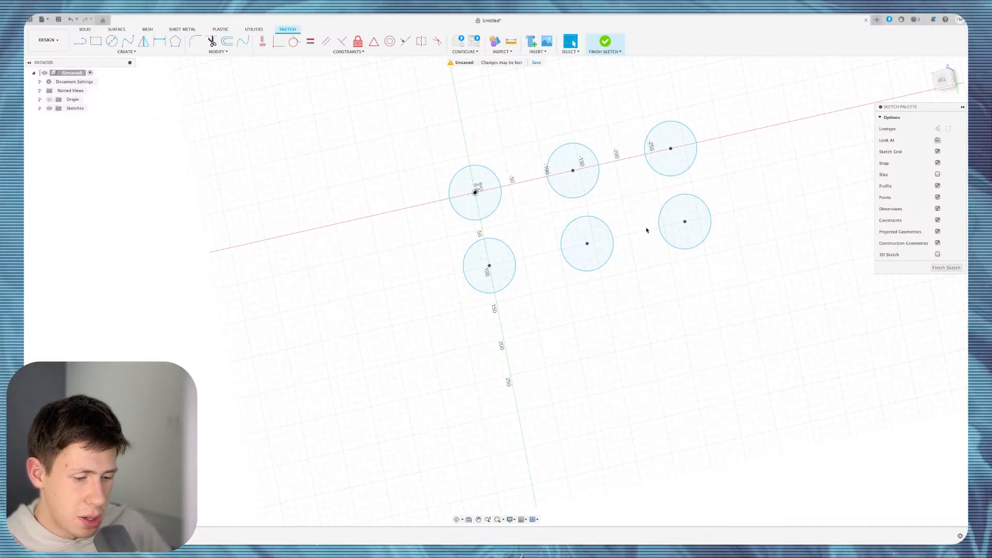
Draw a rectangle around the six circles in Top view and select the holed plate profile to extrude.
key("r")
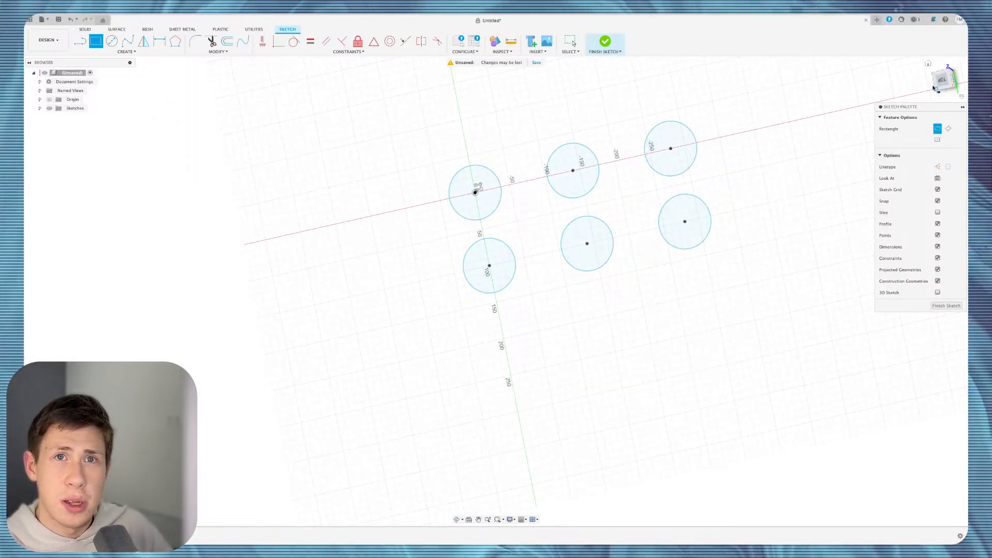
left_click(940, 81)
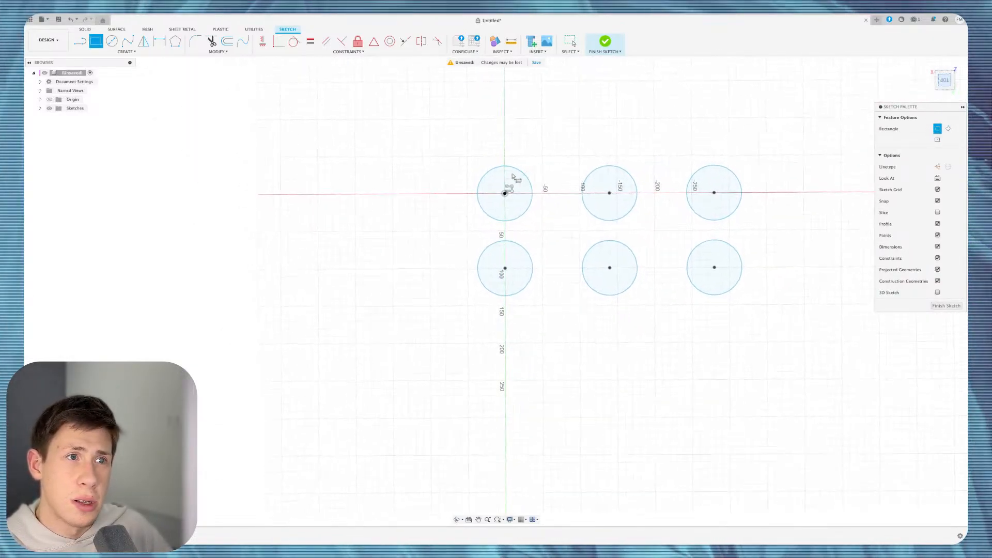
left_click(471, 158)
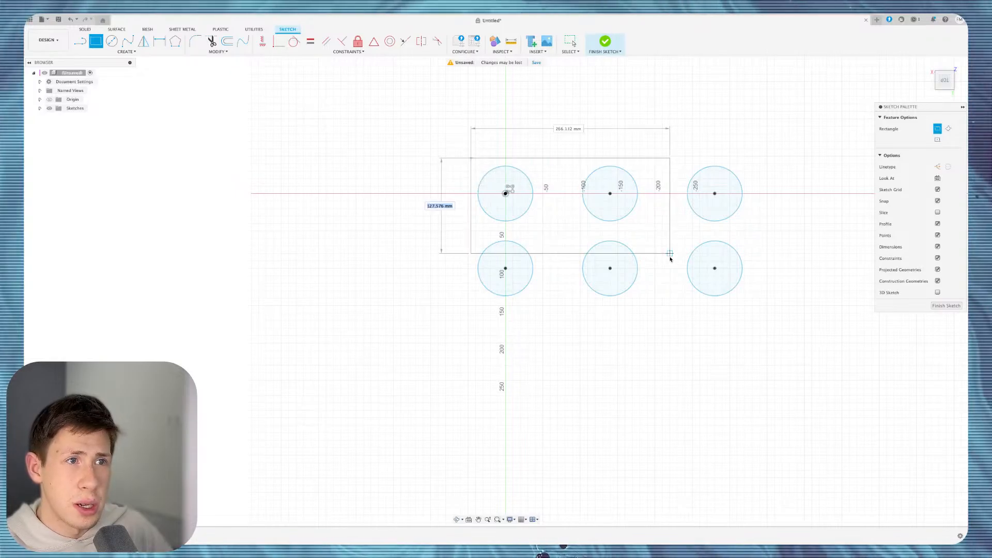
left_click(756, 308)
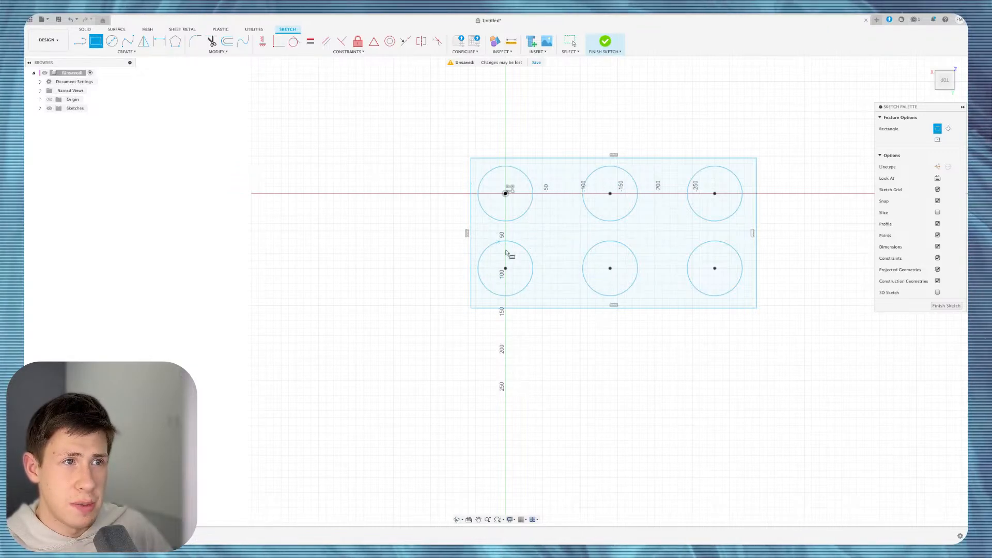
middle_click_drag(657, 195, 654, 216, "shift")
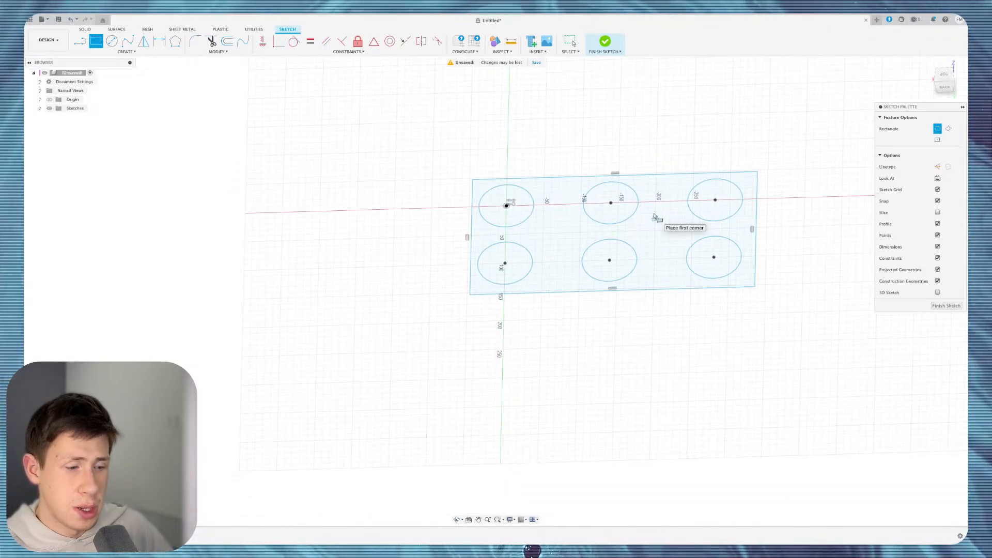
key("e")
left_click(565, 243)
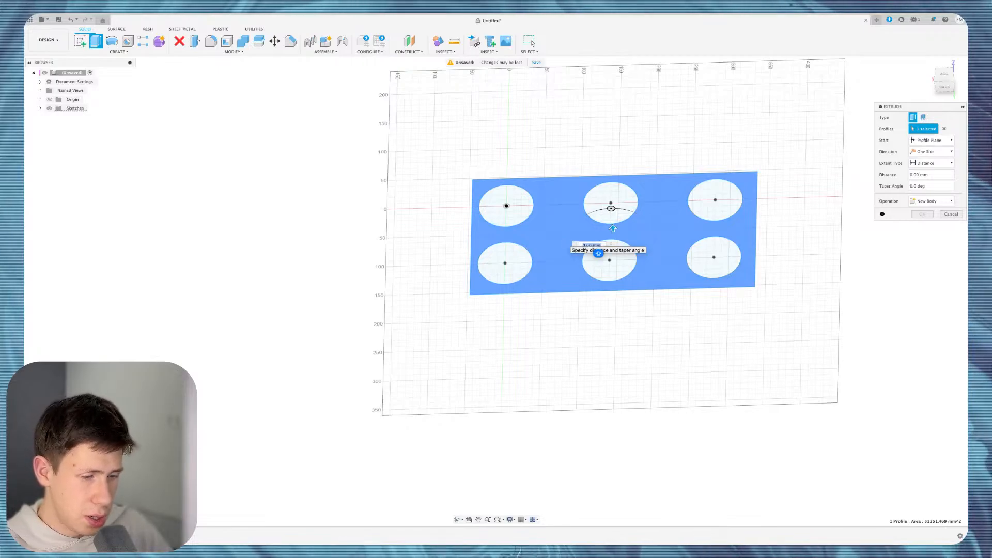
Extrude the plate, then select all six circle profiles for a second extrusion.
type("2")
key("Return")
key("e")
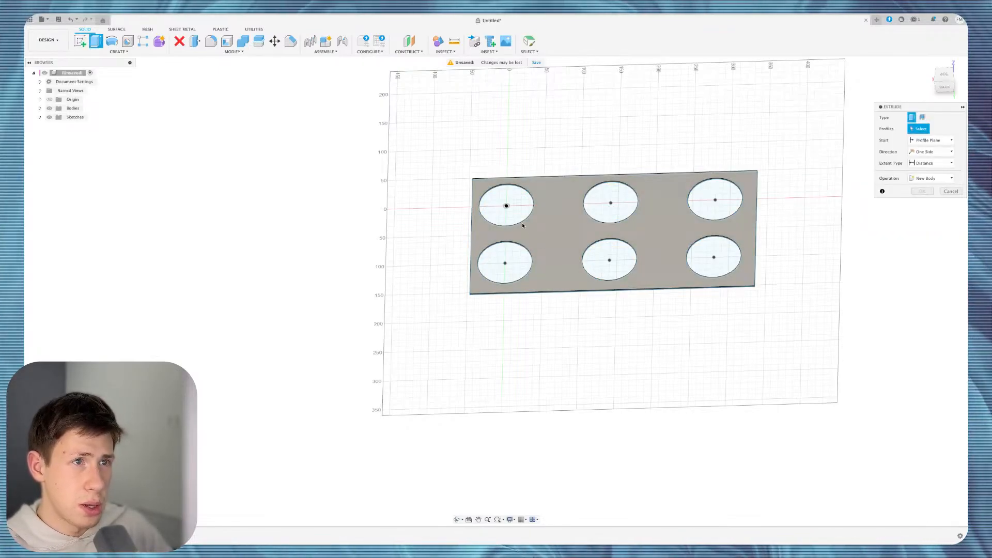
left_click(506, 206)
left_click(506, 265)
left_click(609, 259)
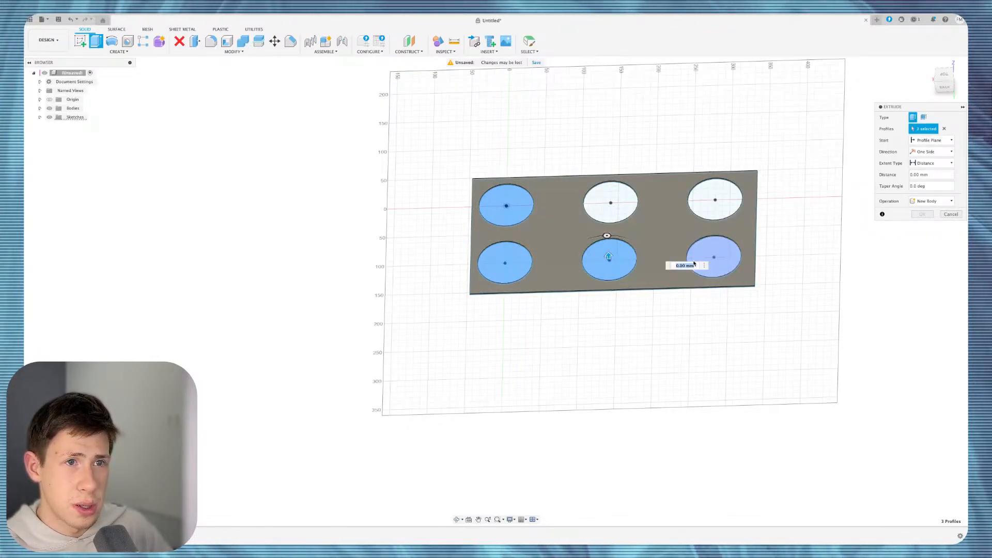
left_click(712, 256)
left_click(706, 184)
left_click(607, 199)
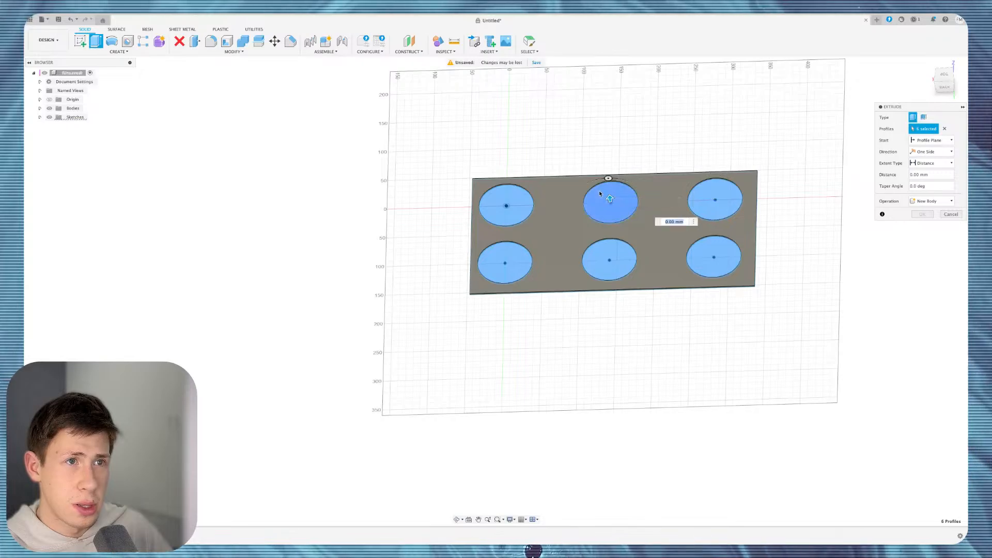
Raise the six circles 30 mm as joined cylinders, then undo back to an empty sketch.
mouse_move(610, 203)
left_mouse_down()
mouse_move(603, 147)
mouse_move(608, 185)
left_mouse_up()
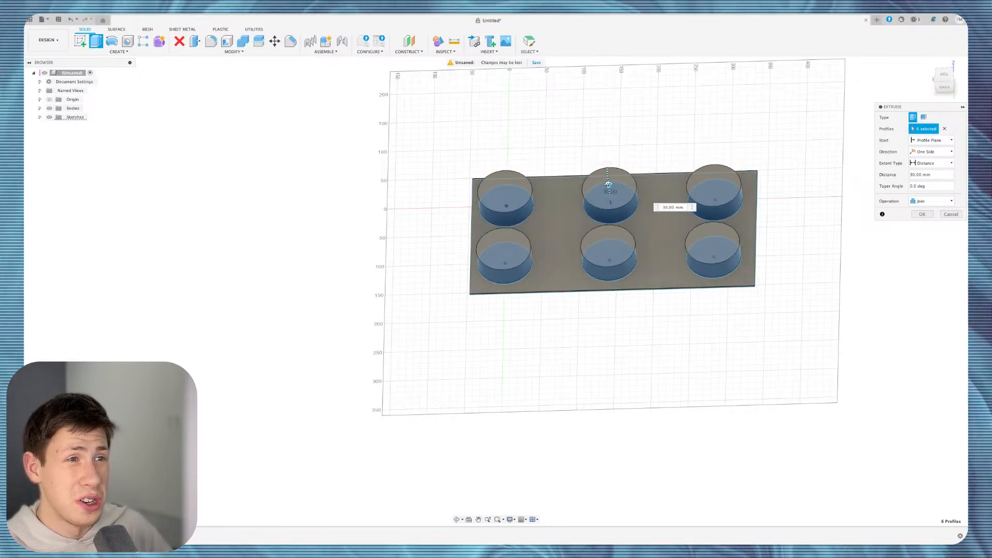
key("Return")
mouse_move(608, 184)
middle_mouse_down("shift")
mouse_move(563, 192)
mouse_move(610, 185)
middle_mouse_up("shift")
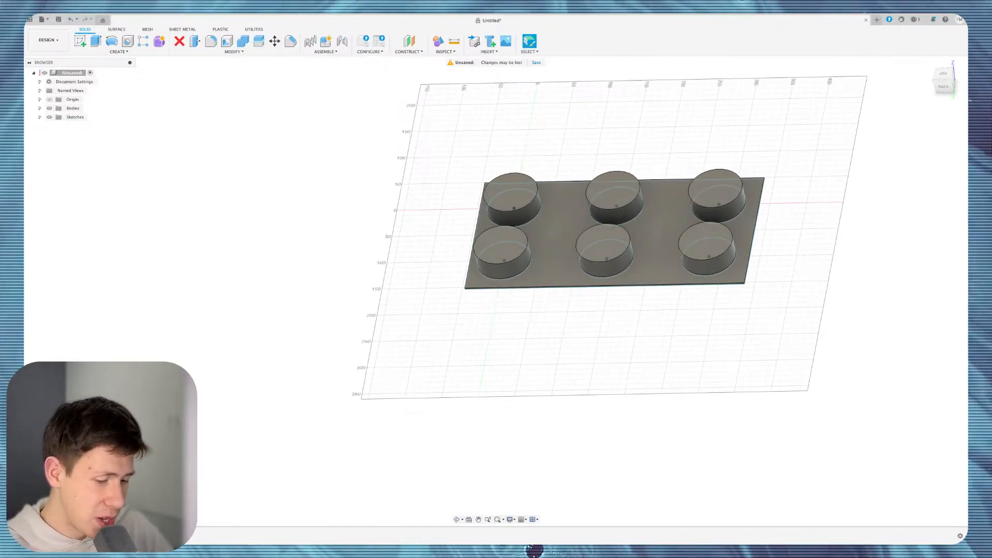
key("super+z")
key("super+z")
key("super+z")
key("super+z")
key("super+z")
key("super+z")
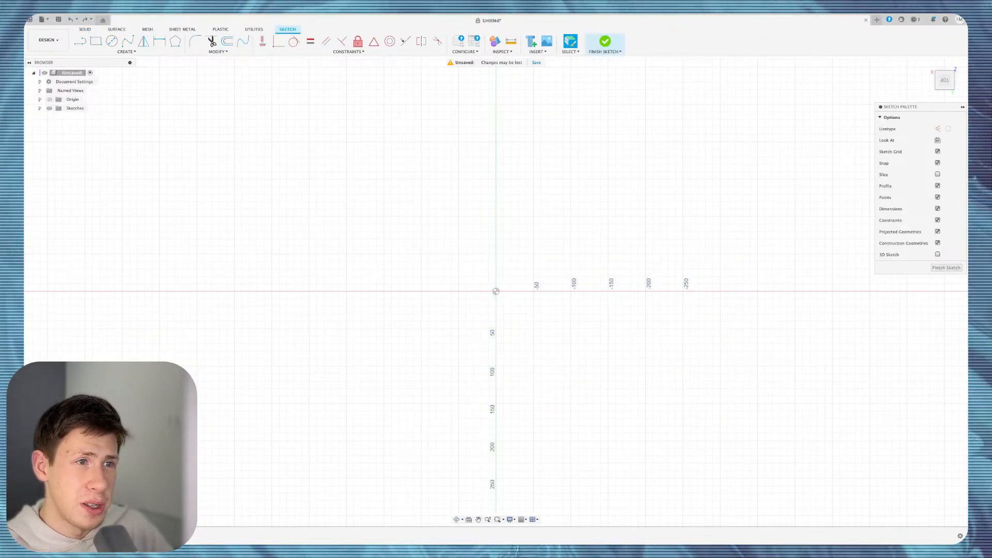
left_click(127, 53)
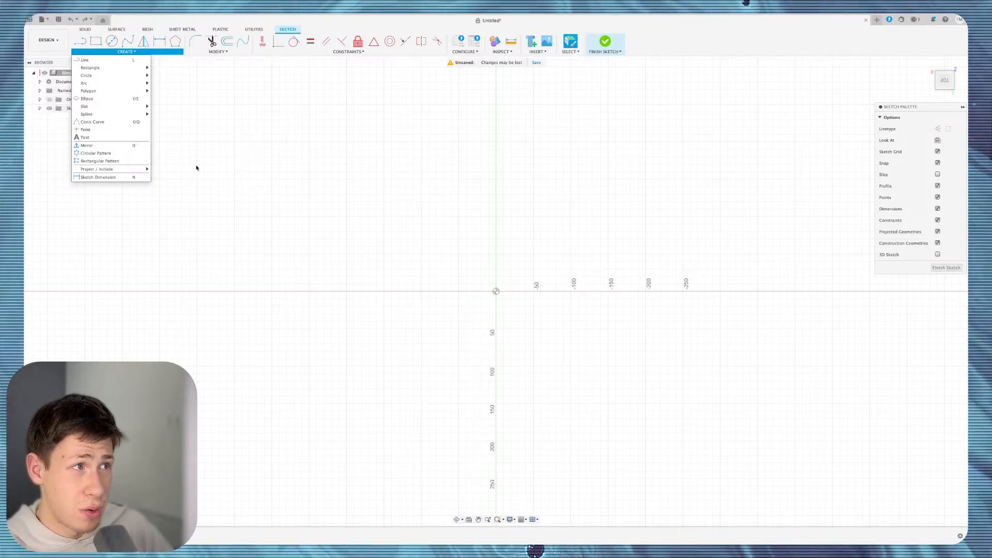
mouse_move(124, 169)
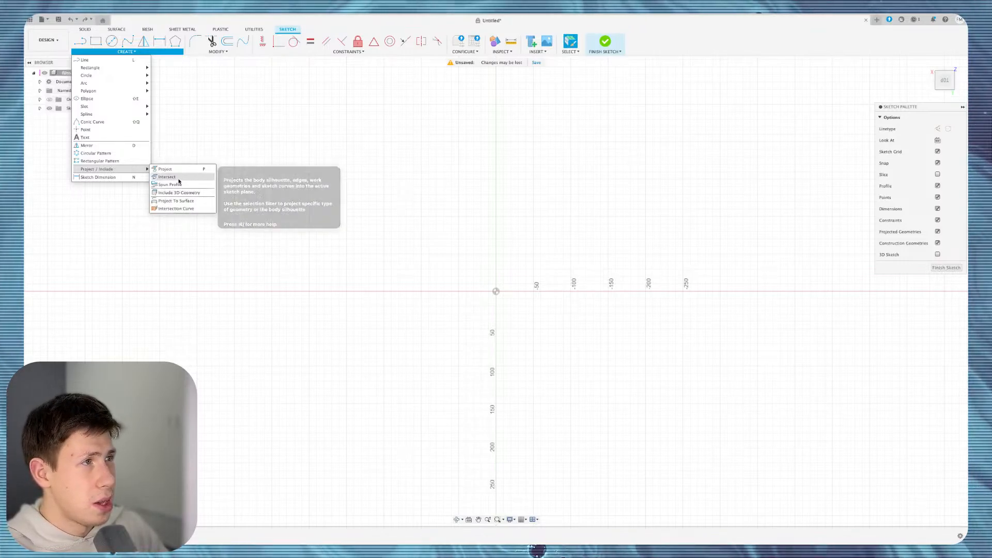
left_click(520, 275)
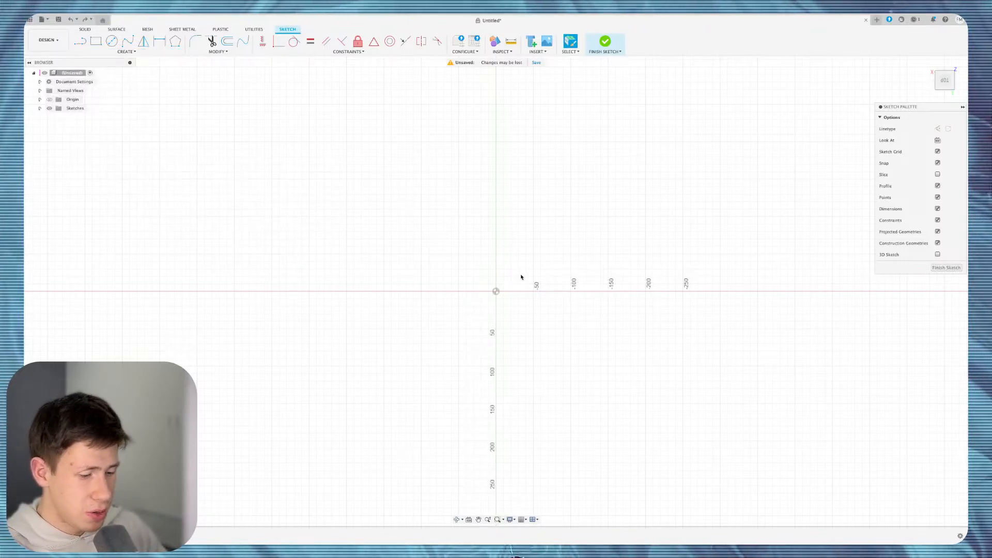
Show the origin planes and axes and finish the empty sketch.
key("c")
scroll(615, 308, "down", 10, "shift")
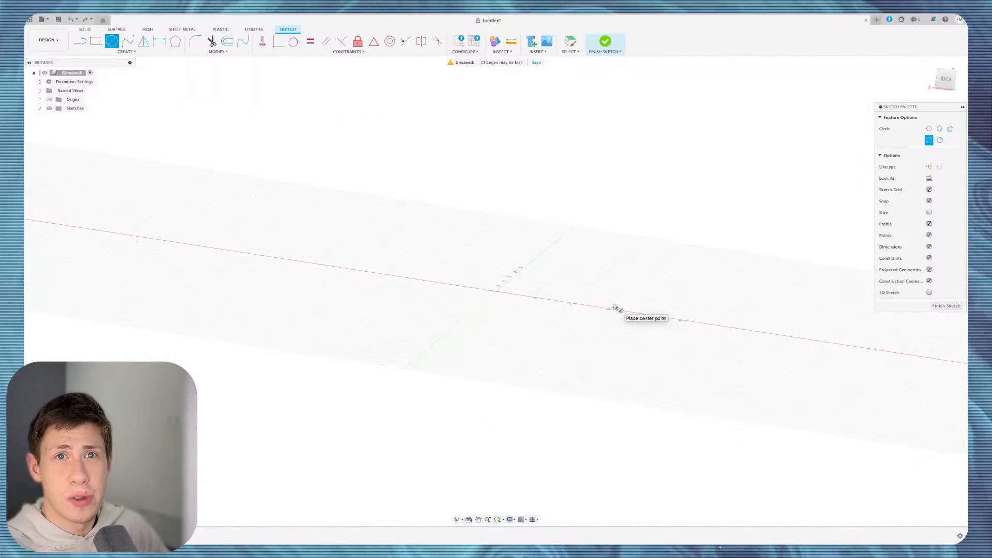
scroll(615, 307, "down", 5, "shift")
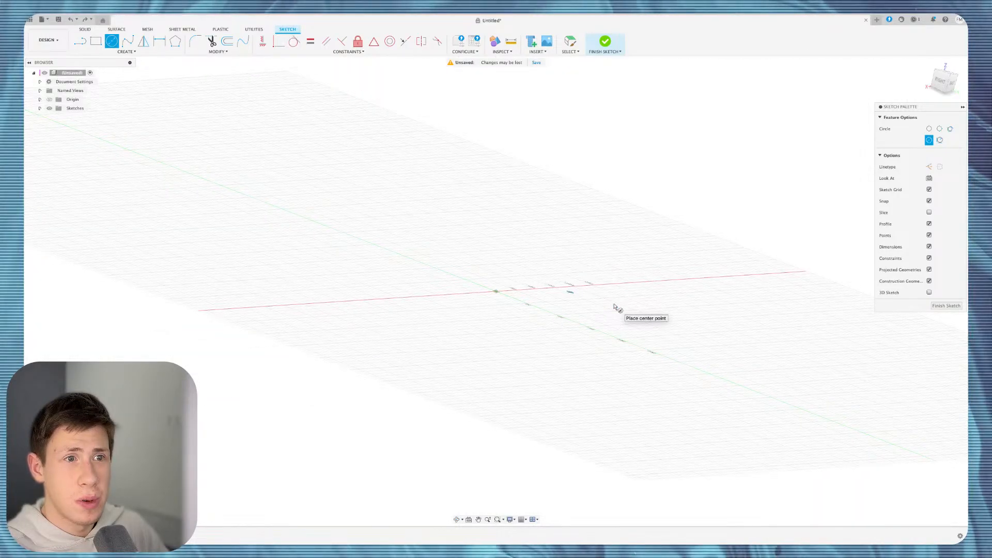
scroll(615, 307, "down", 3, "shift")
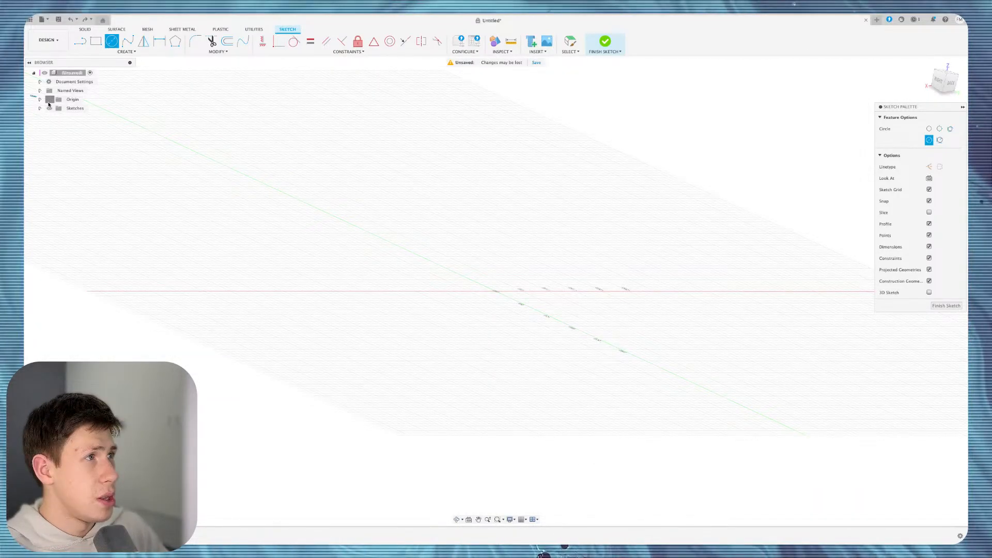
left_click(49, 100)
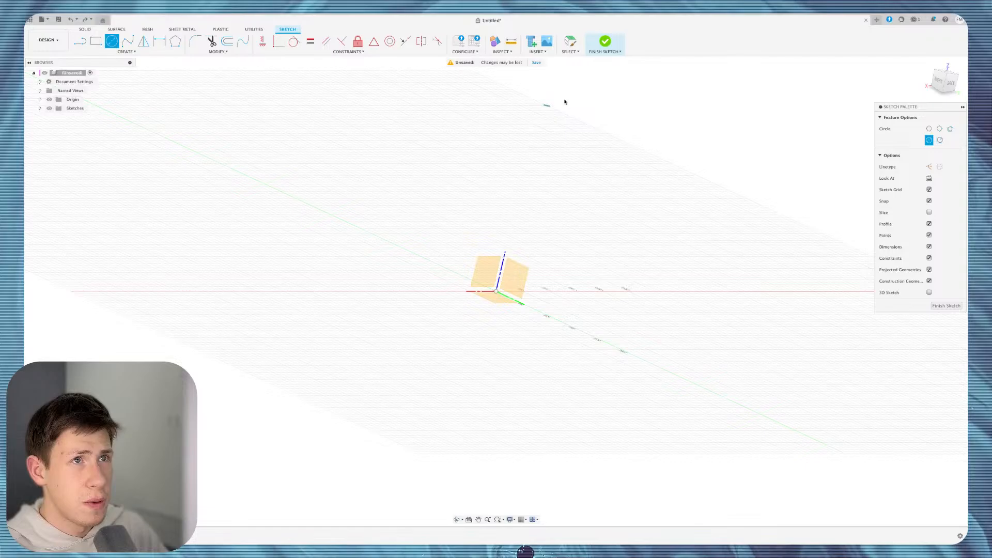
left_click(604, 42)
Sketch a circle on the XZ origin plane, centred in the origin square, and finish the sketch.
left_click(485, 279)
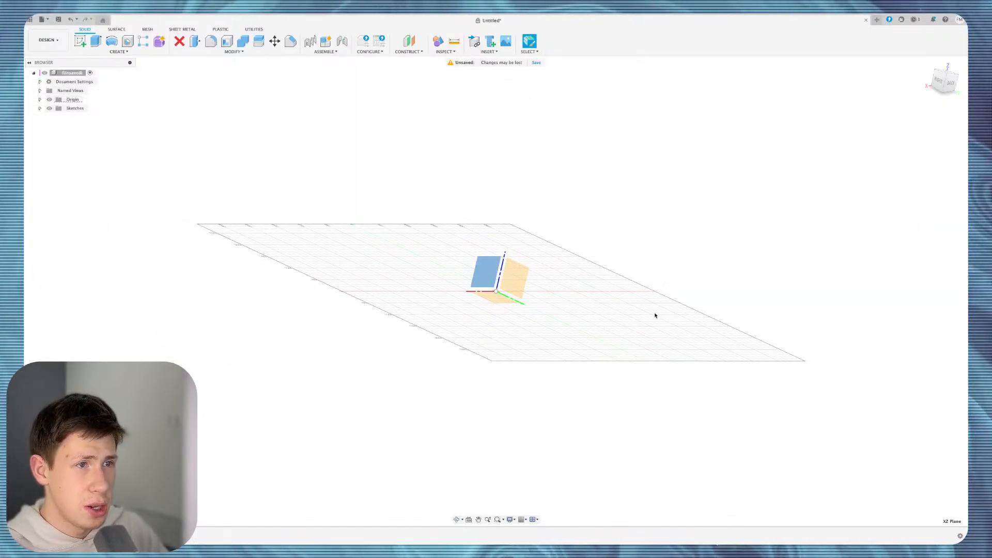
key("s")
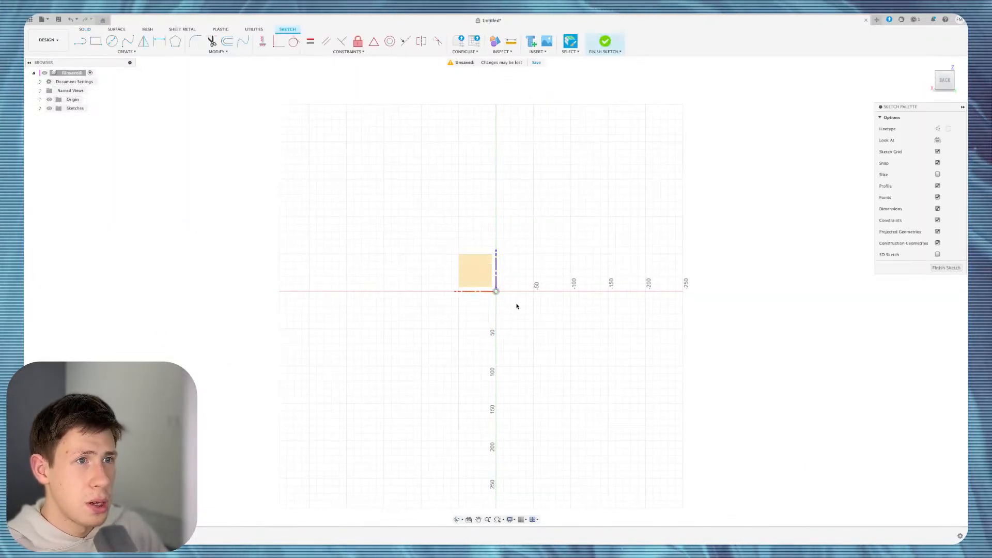
key("c")
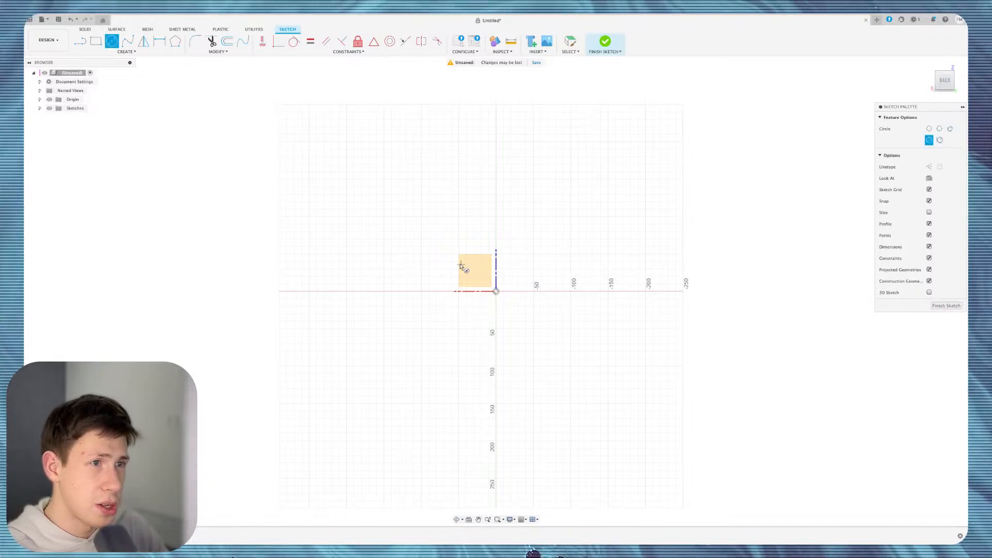
left_click(473, 269)
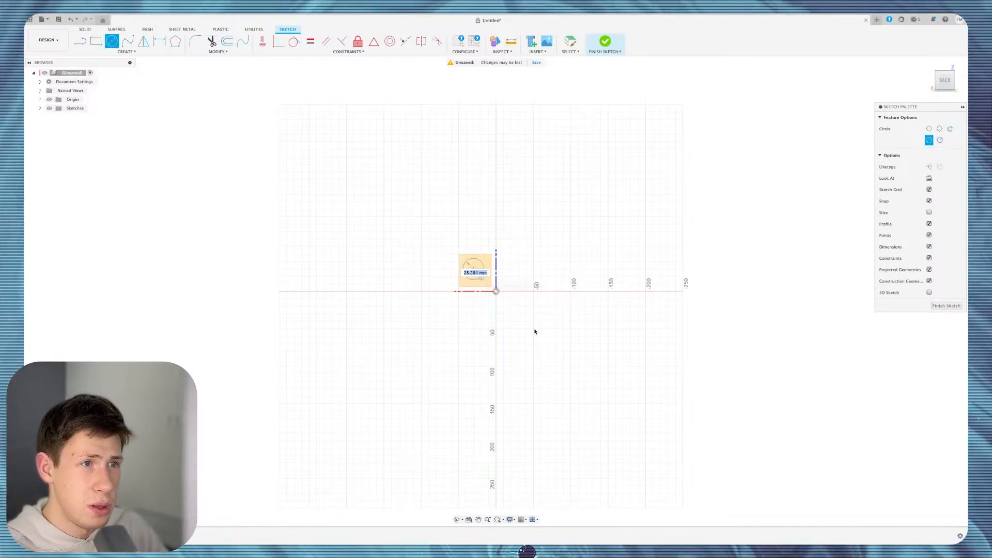
middle_click_drag(571, 316, 848, 128, "shift")
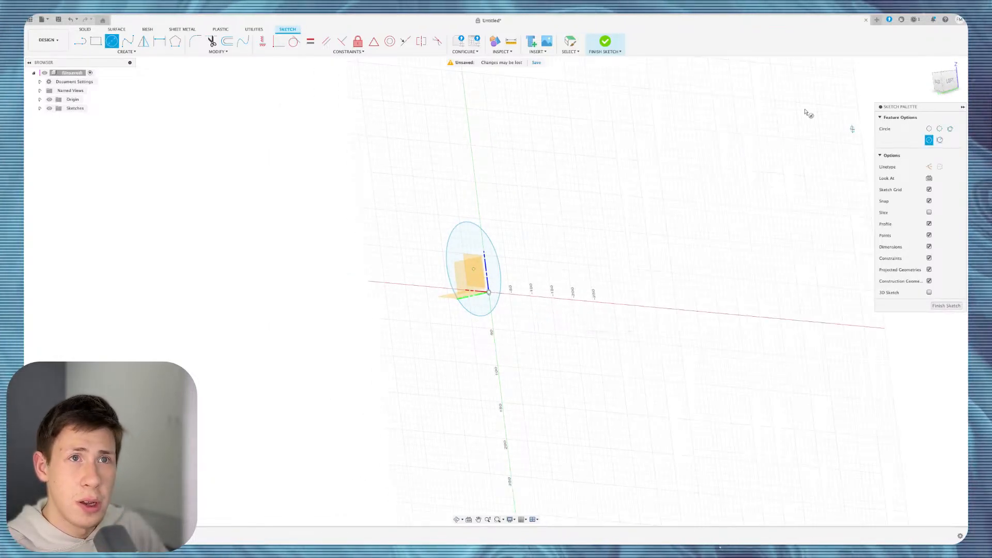
left_click(605, 41)
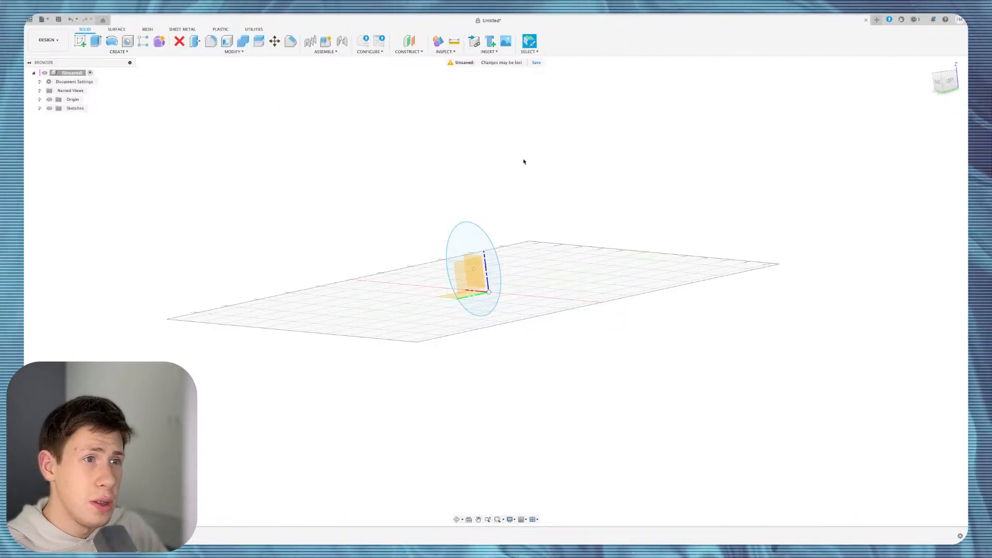
Extrude the circle profile Symmetric at 100 mm into a new cylinder body.
left_click(463, 244)
key("e")
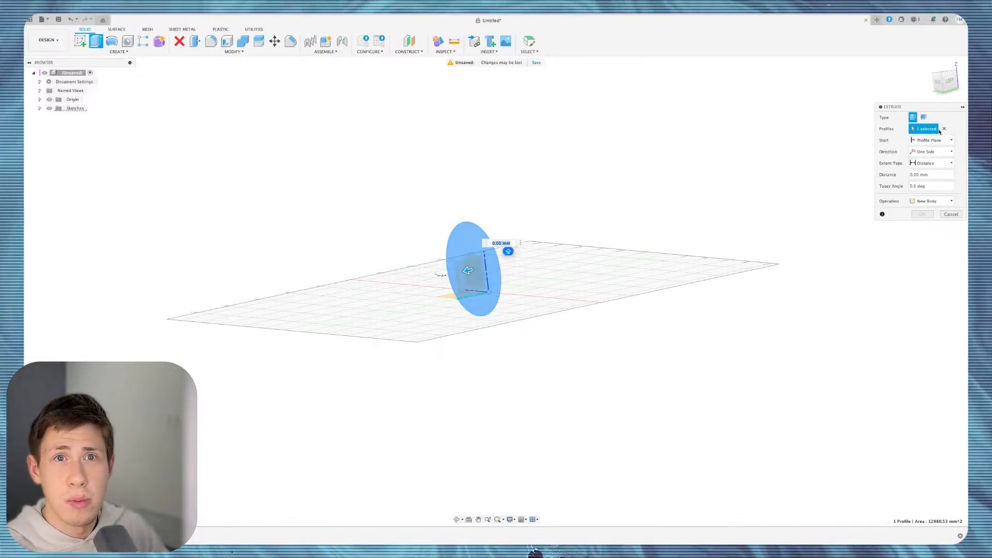
left_click(932, 152)
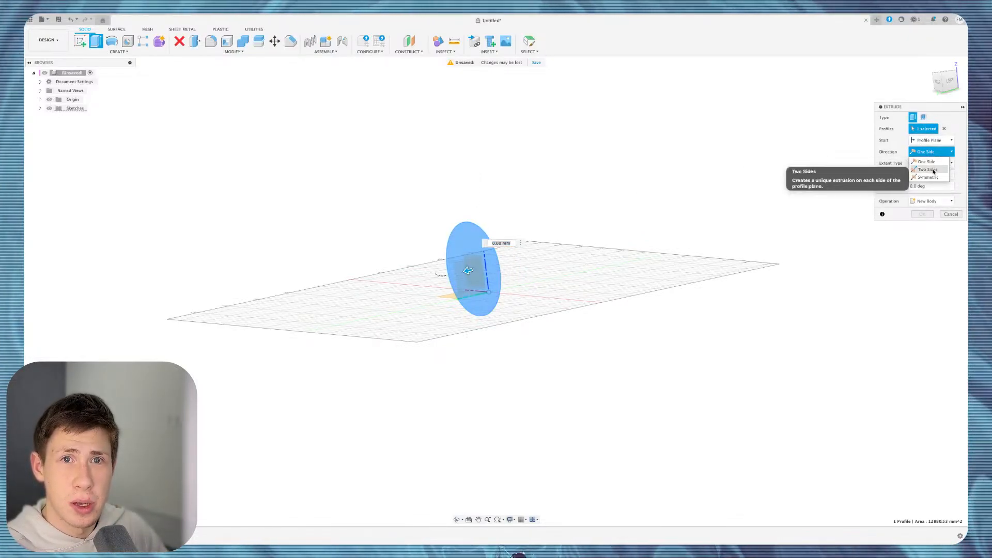
left_click(928, 170)
left_click_drag(469, 270, 405, 278)
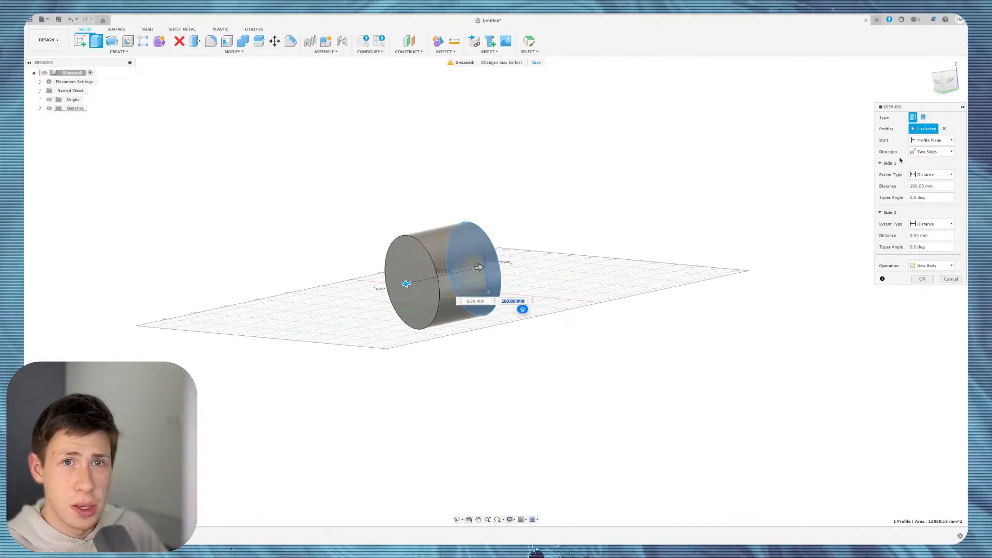
left_click(930, 153)
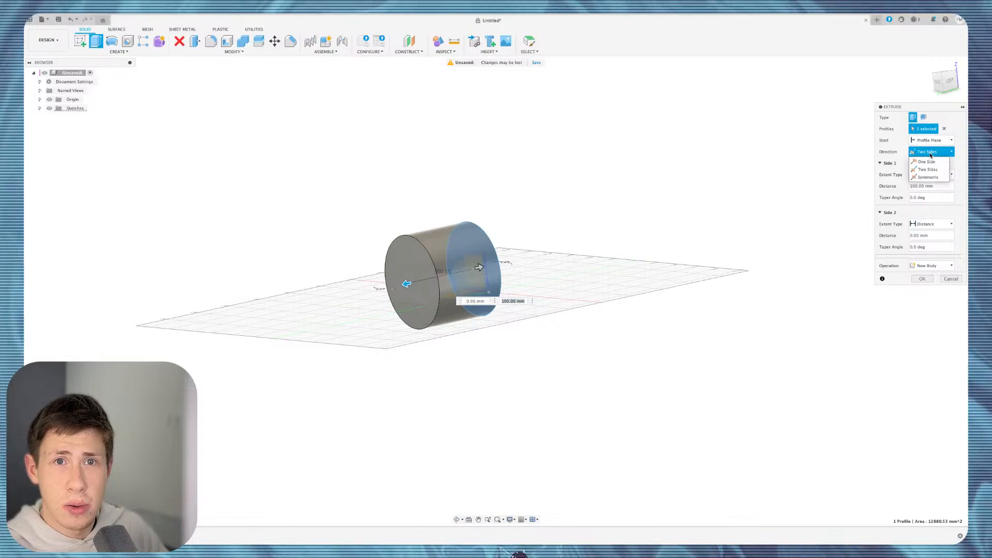
left_click(934, 177)
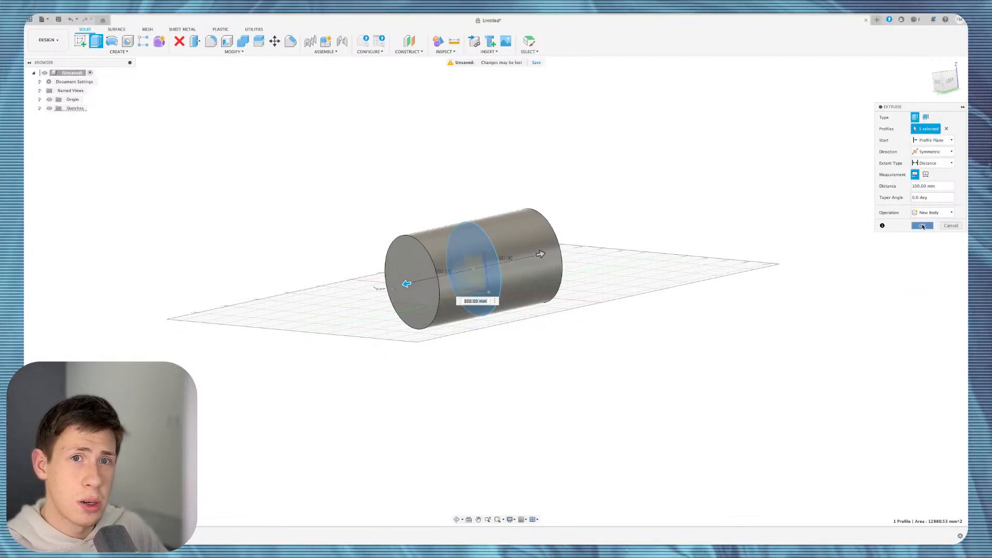
left_click(922, 225)
scroll(569, 263, "right", 10, "shift")
scroll(568, 264, "left", 5, "shift")
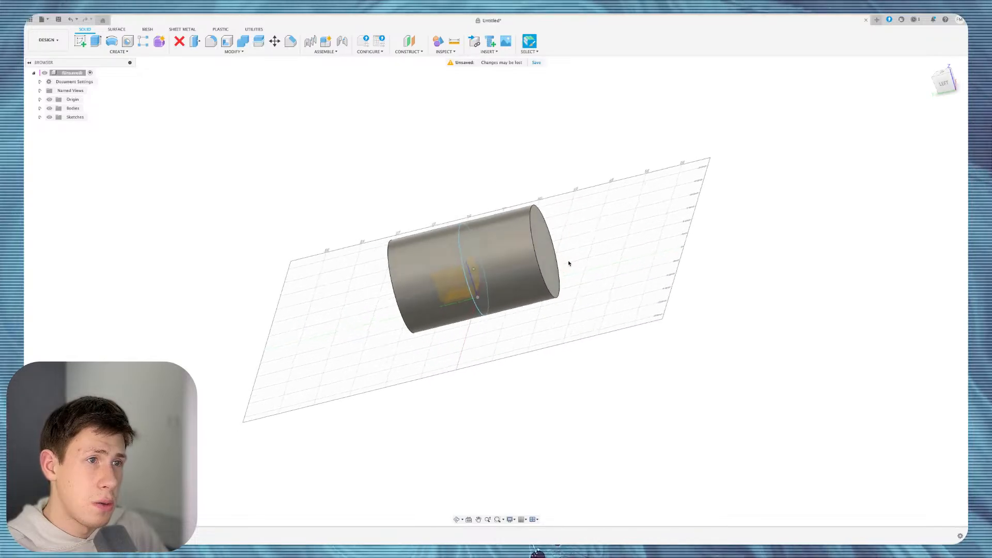
From the left view, undo and restore the cylinder extrusion, then sketch on the upright origin plane.
left_click(959, 92)
left_click(119, 52)
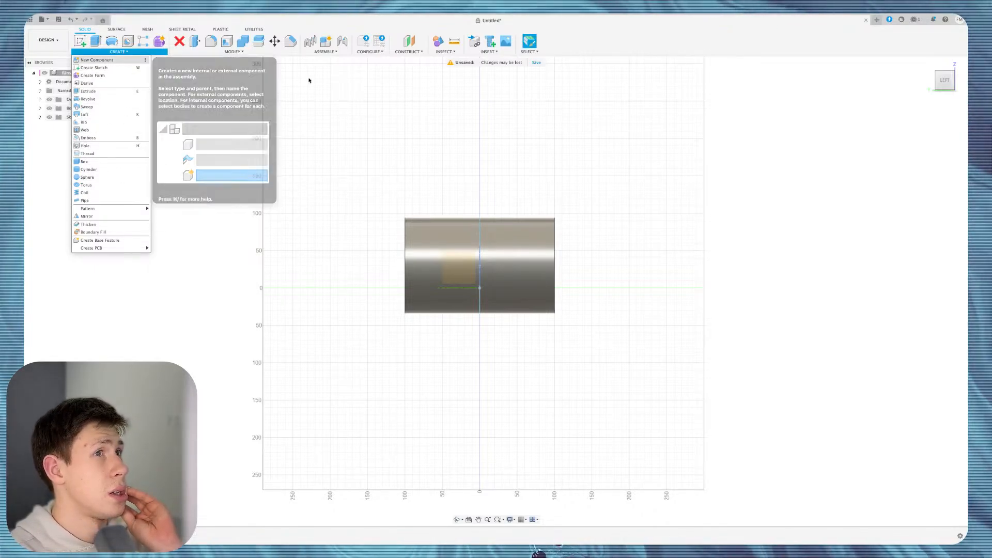
key("ctrl+z")
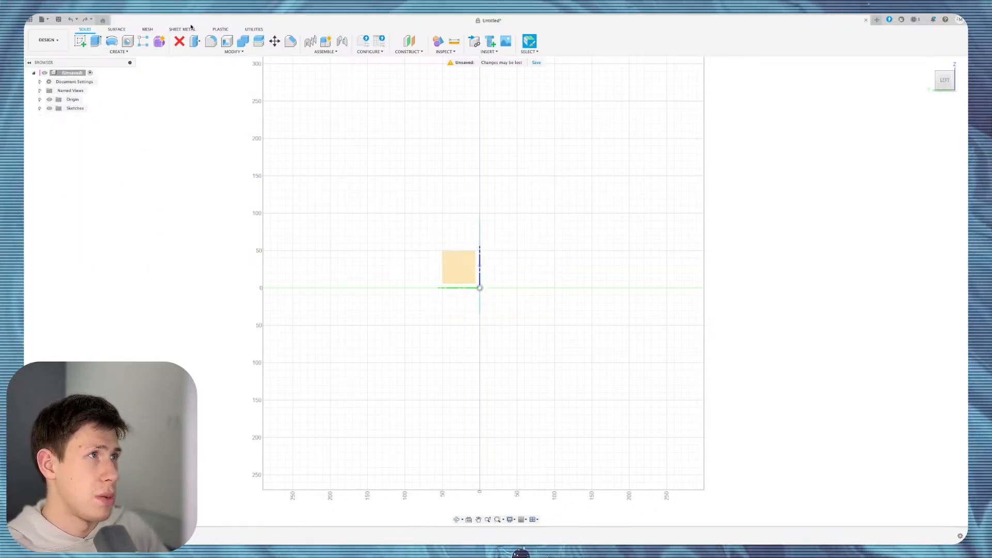
scroll(498, 189, "left", 5, "shift")
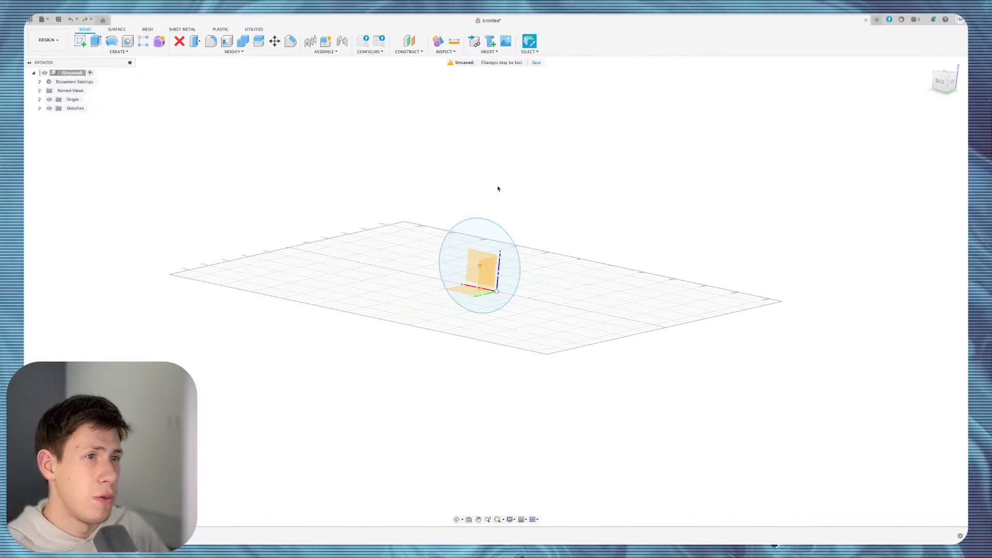
left_click(80, 45)
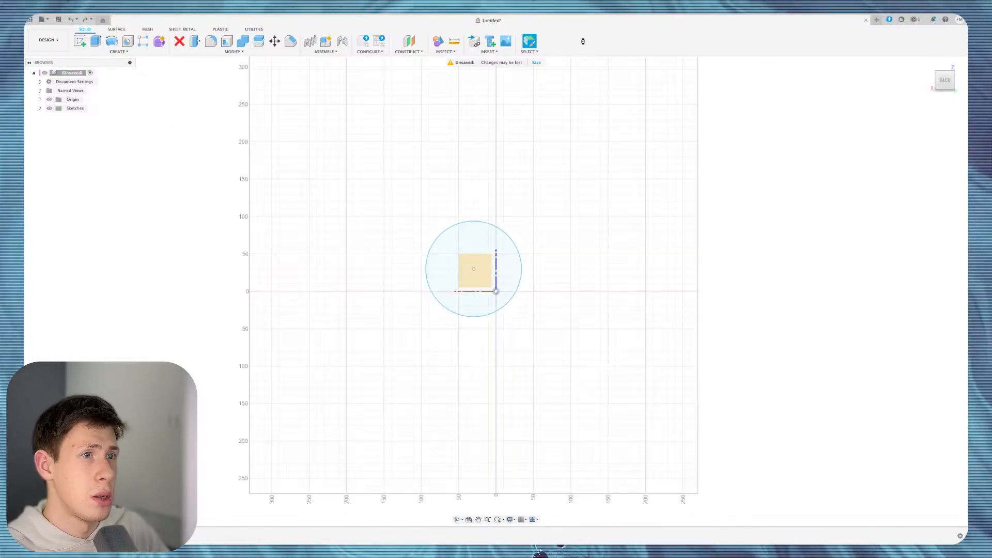
left_click(604, 41)
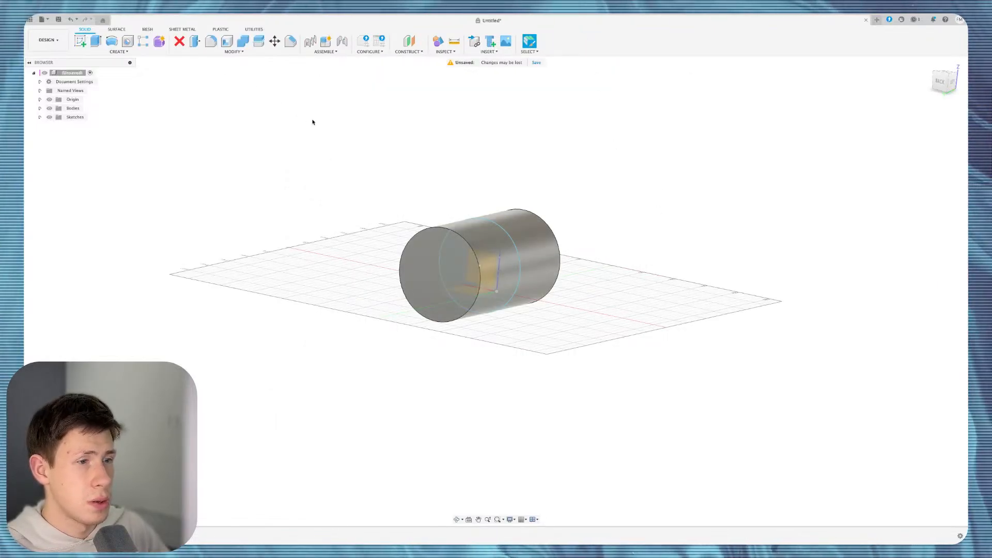
left_click(493, 277)
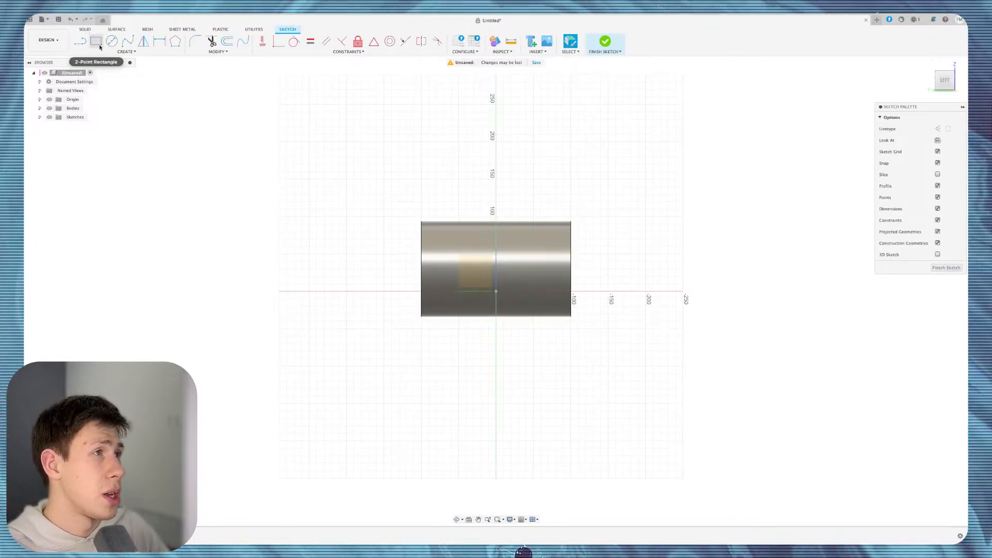
Project the cylinder's end faces and the far end's circular edge into the sketch.
left_click(126, 52)
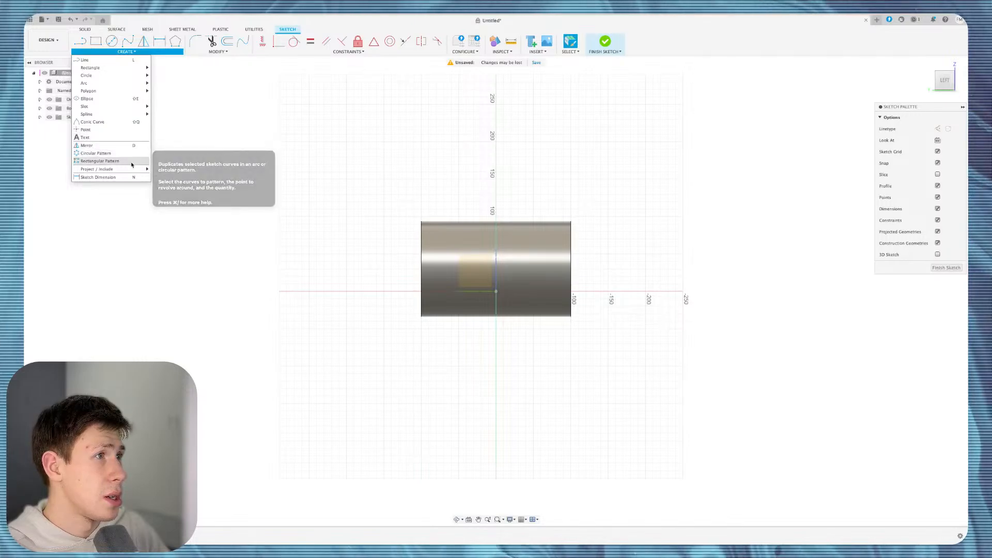
mouse_move(129, 169)
left_click(161, 171)
middle_click_drag(436, 268, 428, 238, "shift")
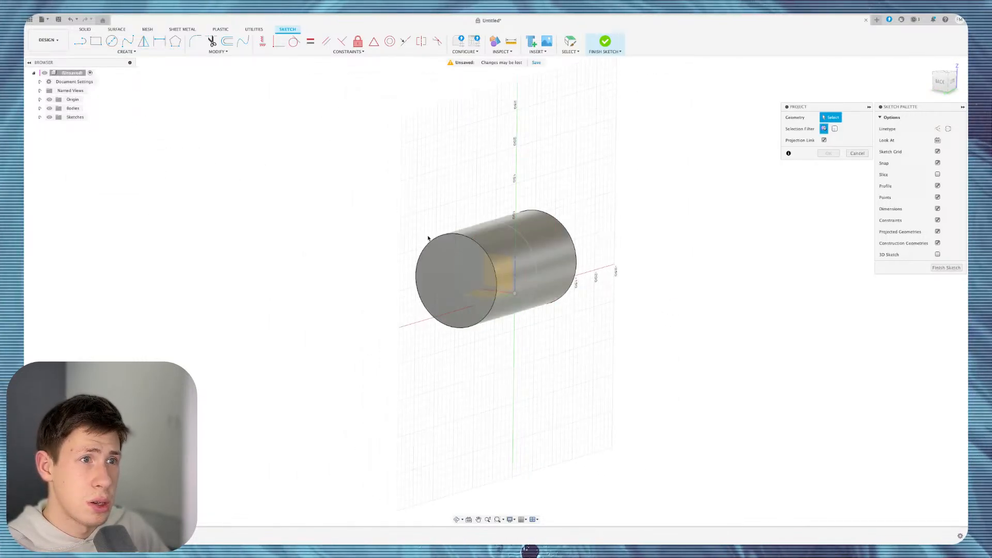
left_click(455, 236)
left_click(473, 261)
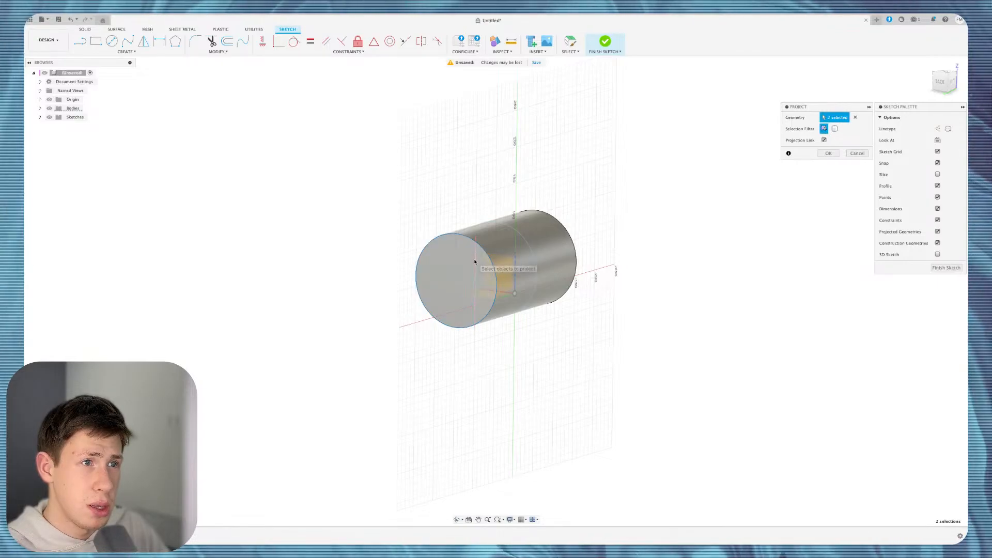
scroll(589, 261, "right", 5, "shift")
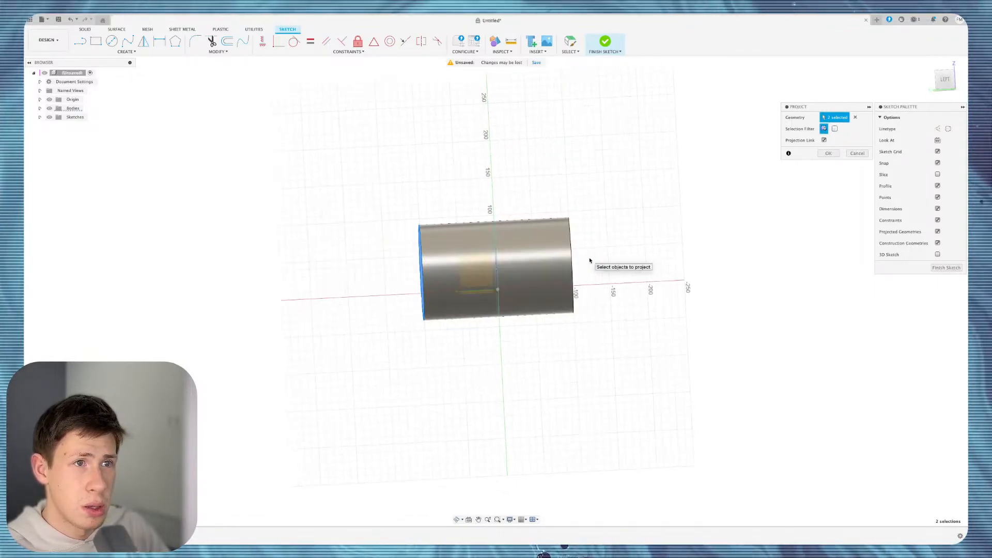
scroll(589, 260, "right", 5, "shift")
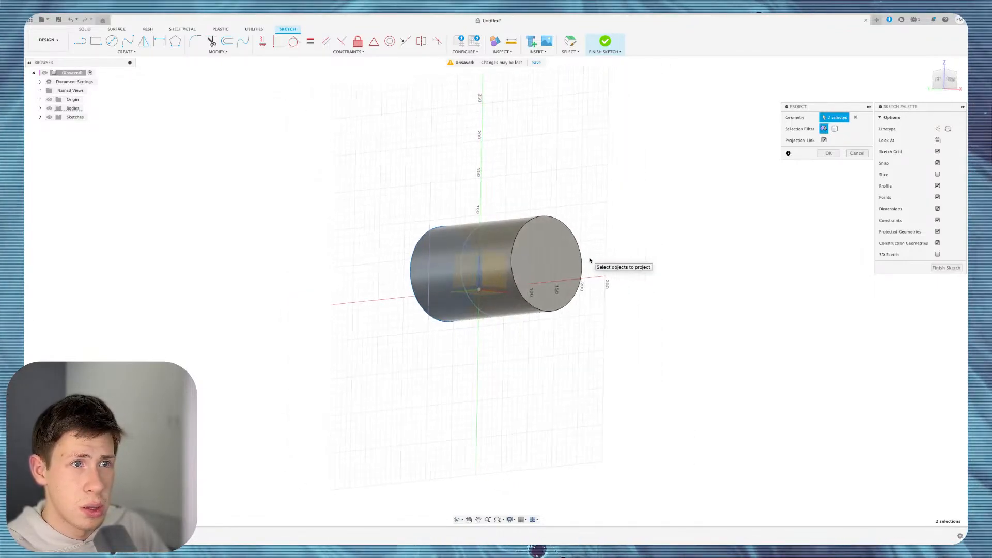
left_click(537, 221)
Switch the Project selection filter to Bodies and project the whole cylinder body.
scroll(732, 288, "left", 3, "shift")
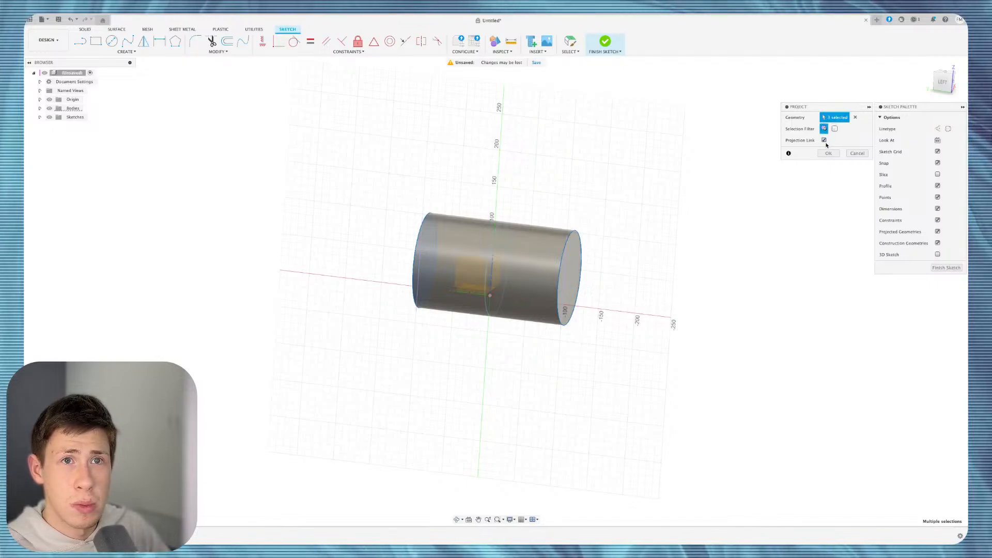
scroll(713, 182, "right", 5, "shift")
scroll(713, 182, "left", 5, "shift")
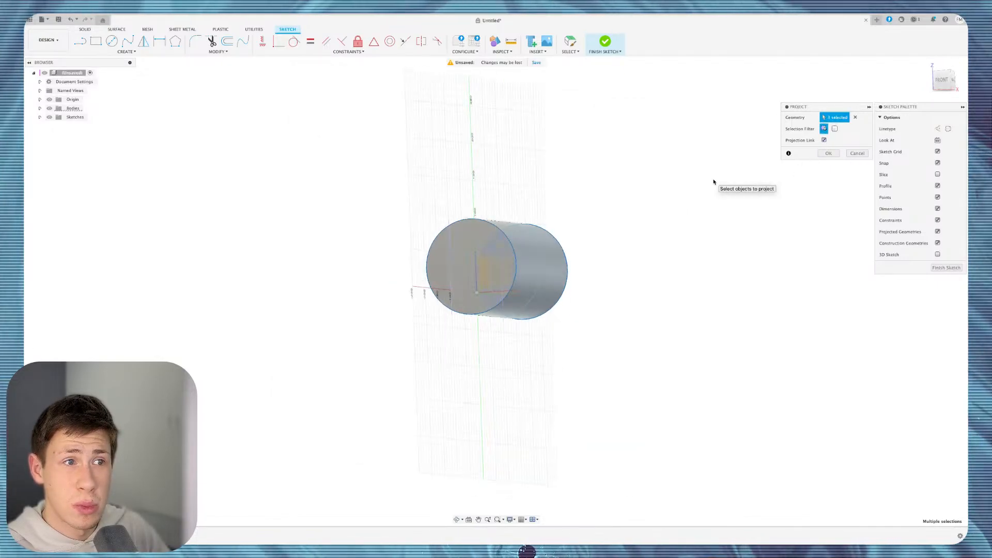
left_click(834, 129)
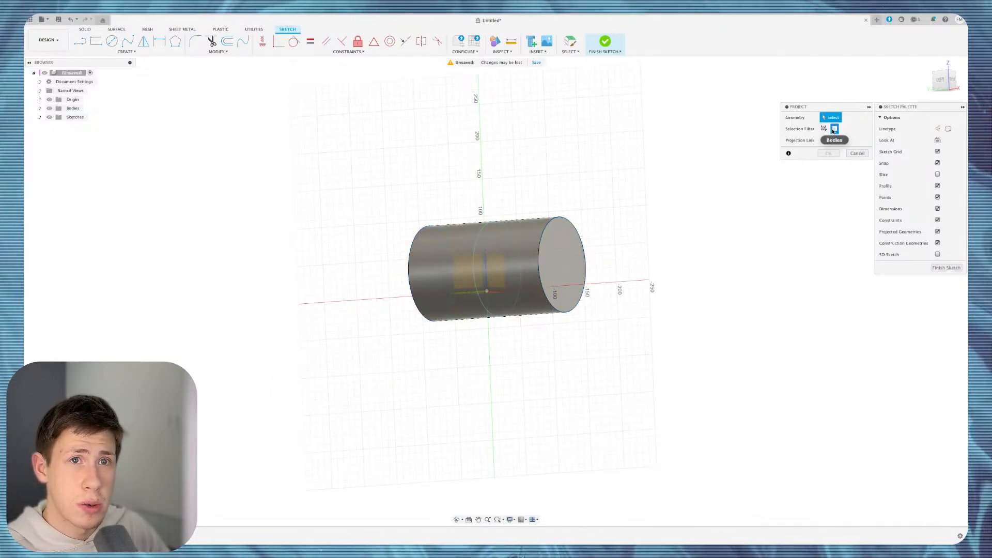
left_click(525, 269)
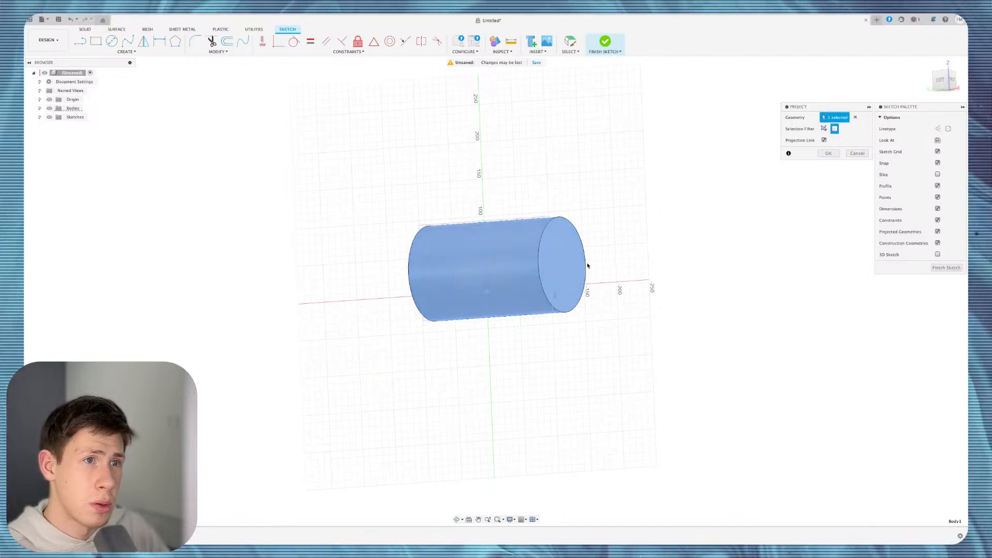
scroll(586, 266, "left", 5, "shift")
key("Return")
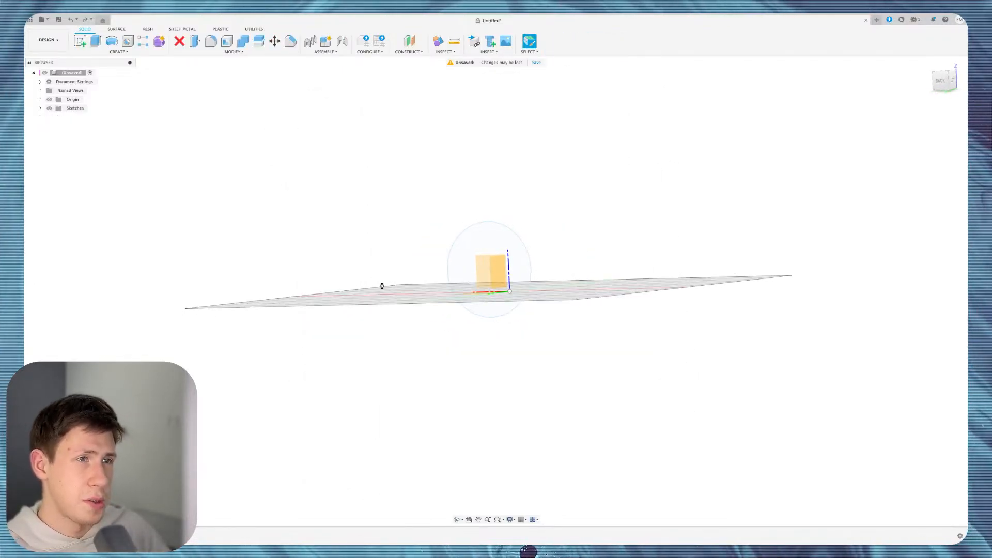
Start a sketch on the horizontal ground plane and zoom in around the origin.
left_click(380, 285)
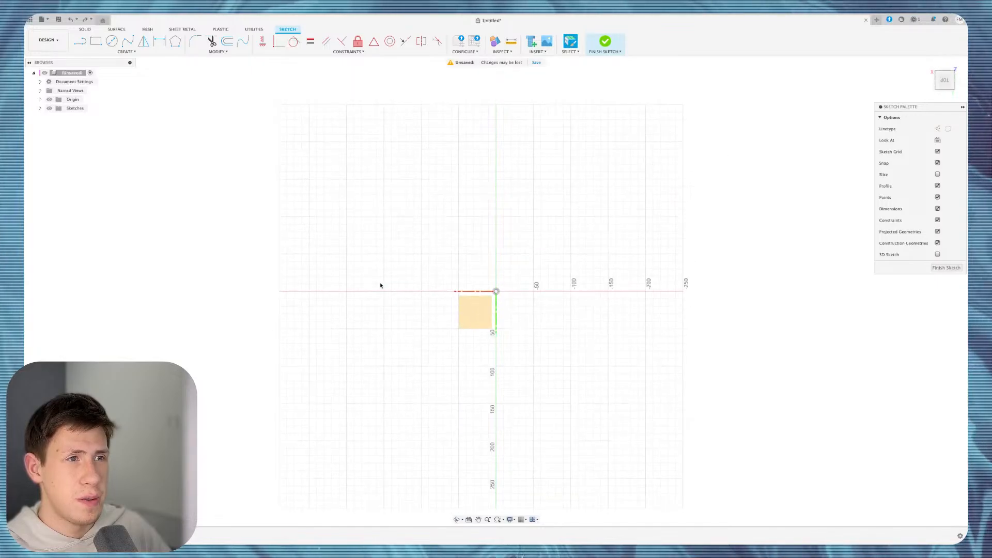
scroll(380, 285, "down", 5, "shift")
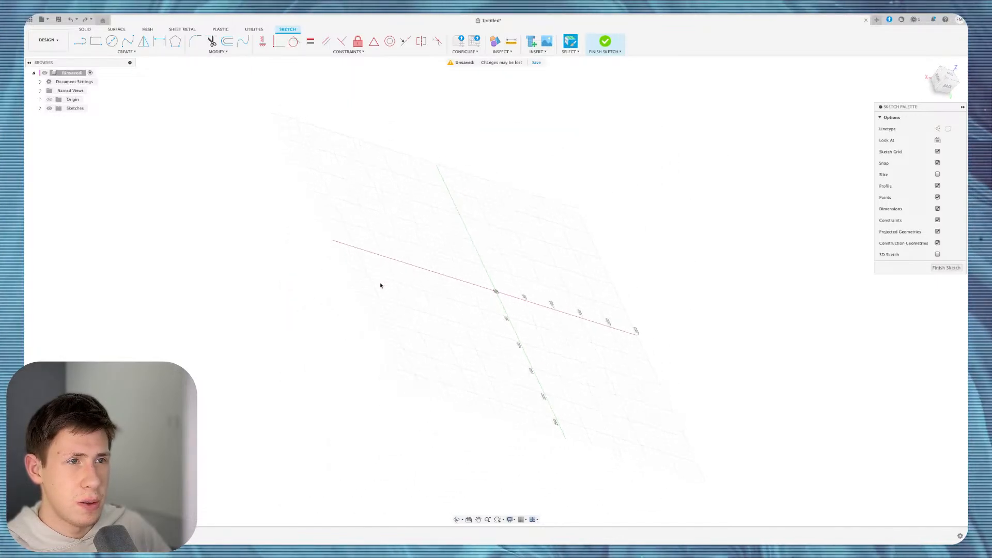
left_click(131, 52)
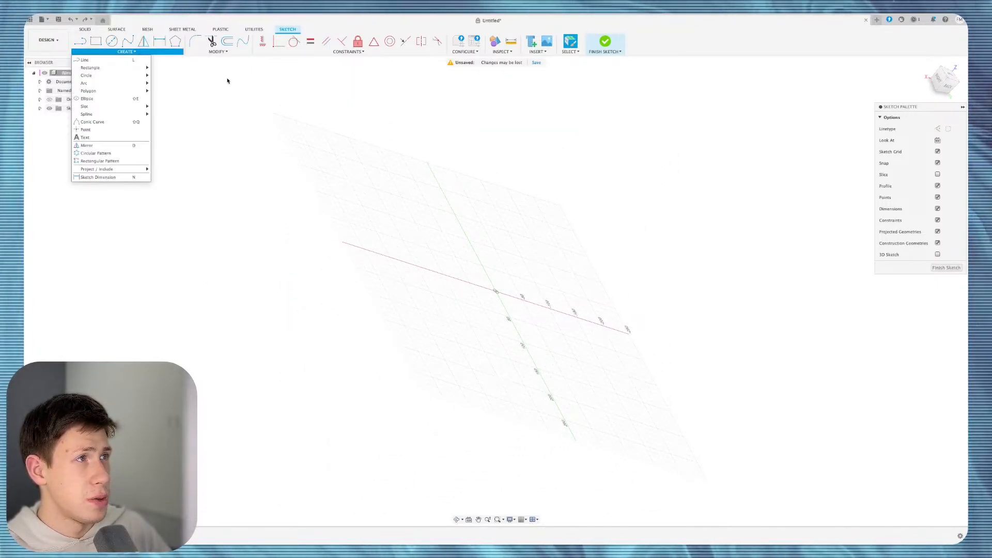
scroll(596, 295, "up", 5, "shift")
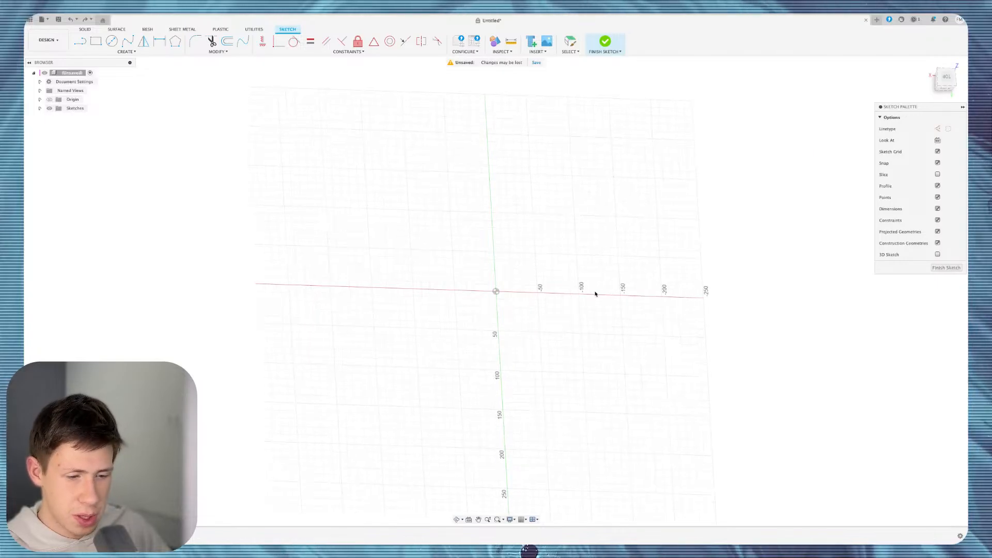
scroll(560, 341, "up", 3)
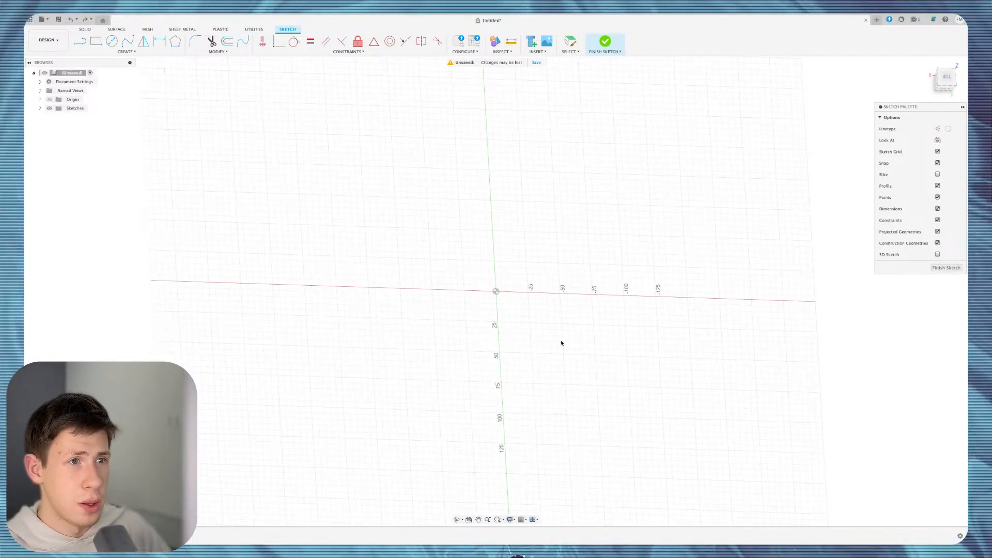
scroll(502, 293, "up", 2)
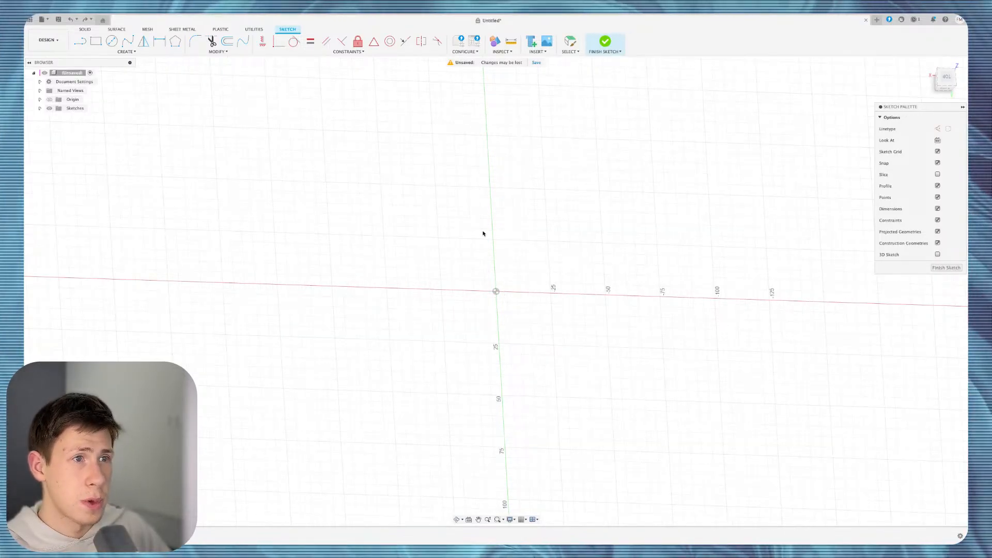
left_click(127, 51)
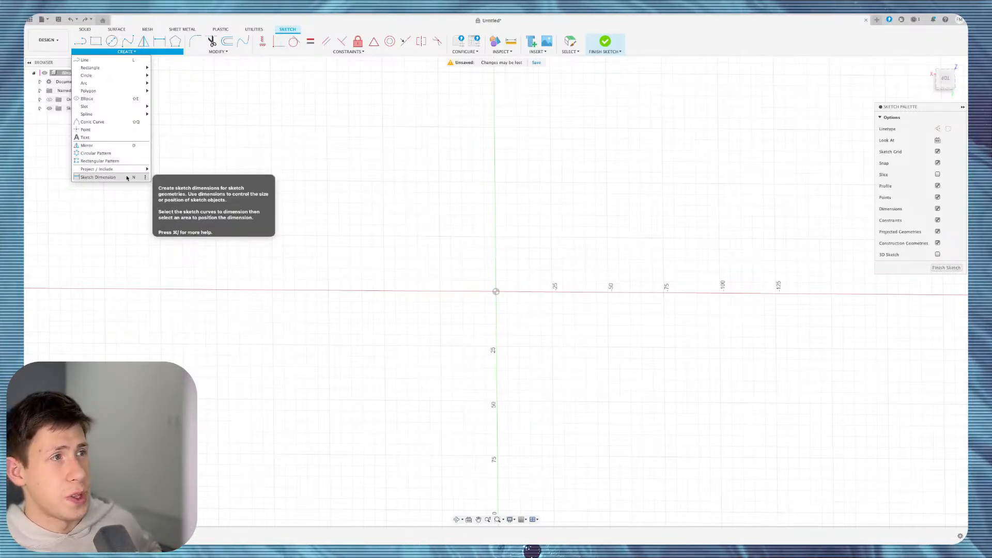
Draw a circle centred on the origin and dimension its diameter to 34 mm.
key("c")
left_click(496, 291)
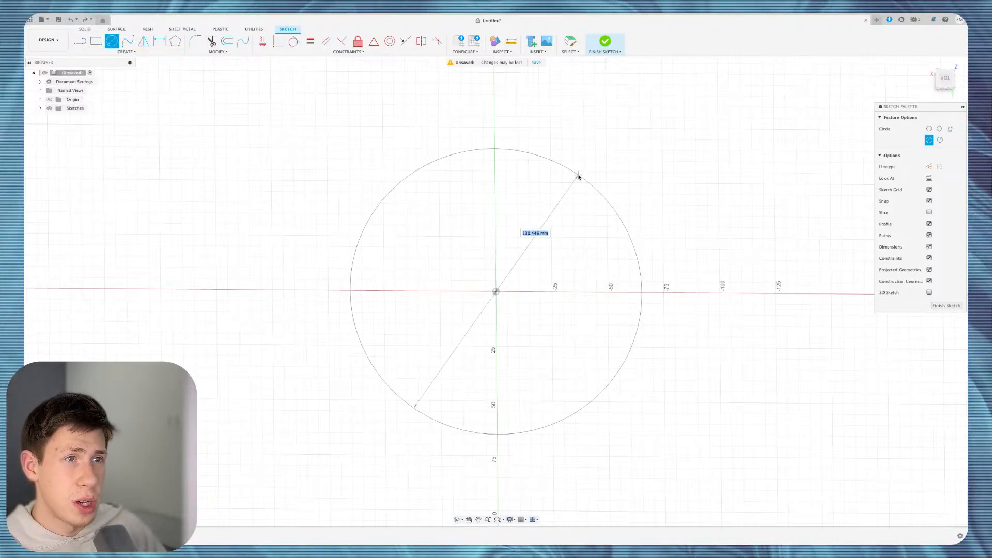
scroll(429, 315, "down", 2)
key("d")
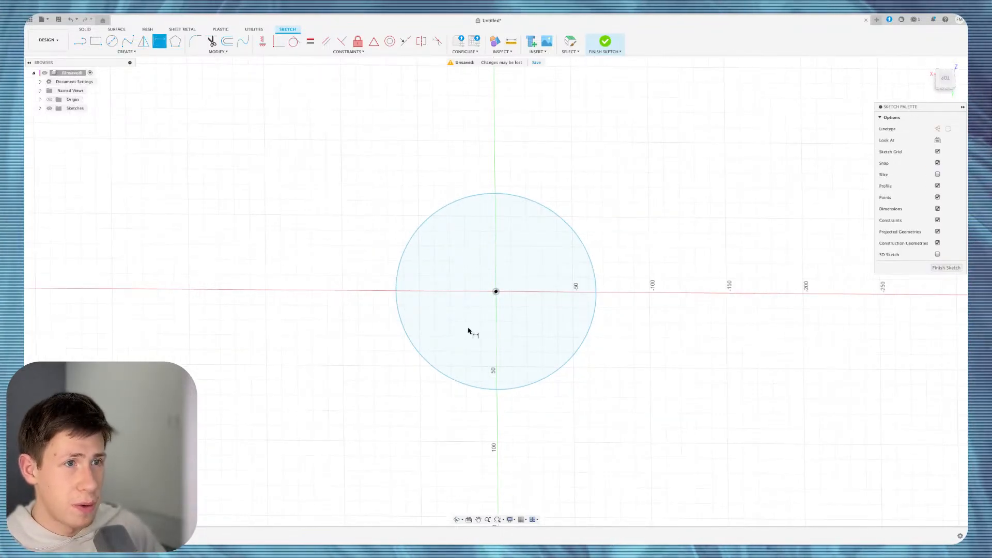
left_click(589, 254)
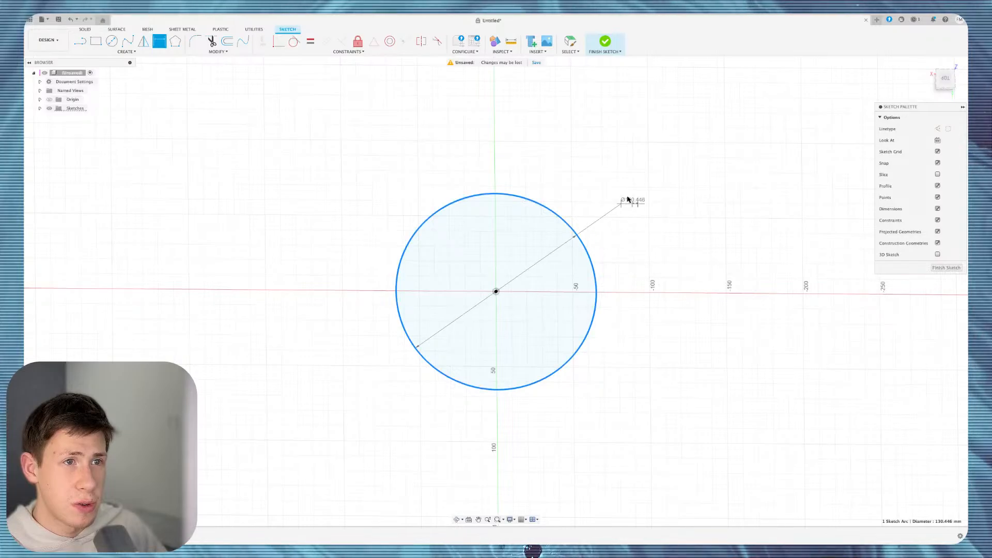
left_click(665, 148)
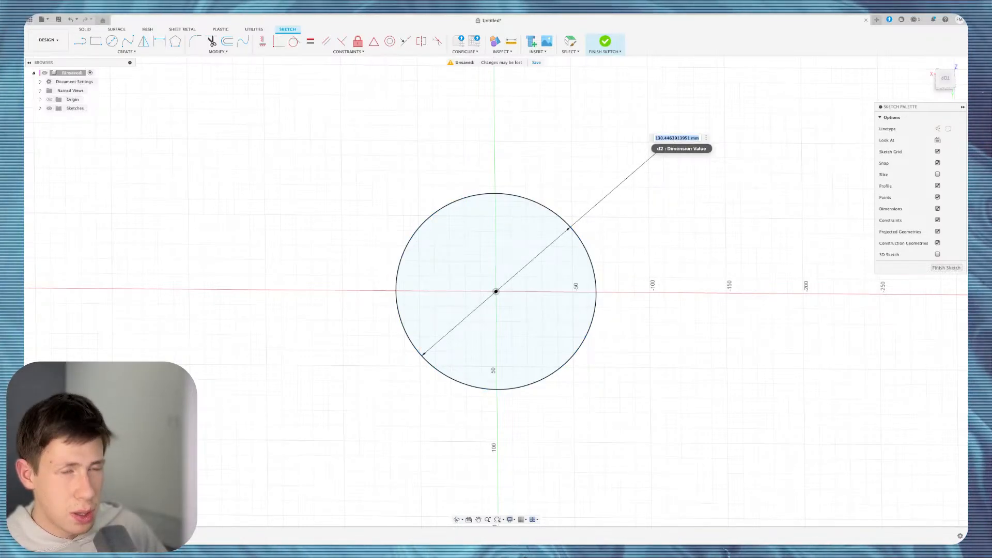
type("34")
key("Return")
Reposition the Ø34.00 dimension label up to the right of the circle.
key("Escape")
mouse_move(550, 251)
left_mouse_down()
mouse_move(555, 277)
mouse_move(677, 346)
mouse_move(615, 375)
mouse_move(465, 255)
mouse_move(559, 332)
mouse_move(714, 283)
mouse_move(633, 229)
left_mouse_up()
key("d")
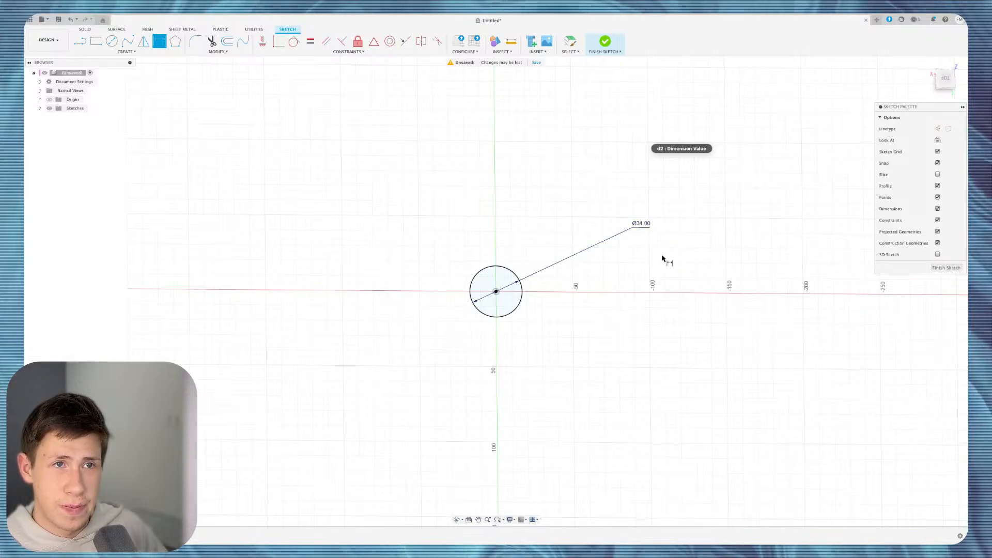
left_click_drag(644, 225, 692, 219)
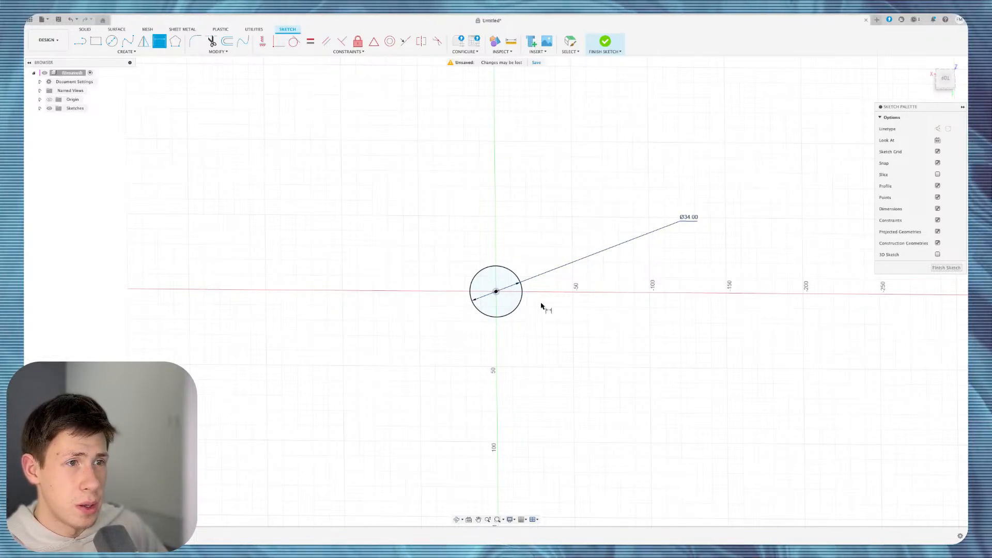
Draw a small circle up-left of the origin and place its 16.586 diameter dimension.
key("c")
left_click(448, 156)
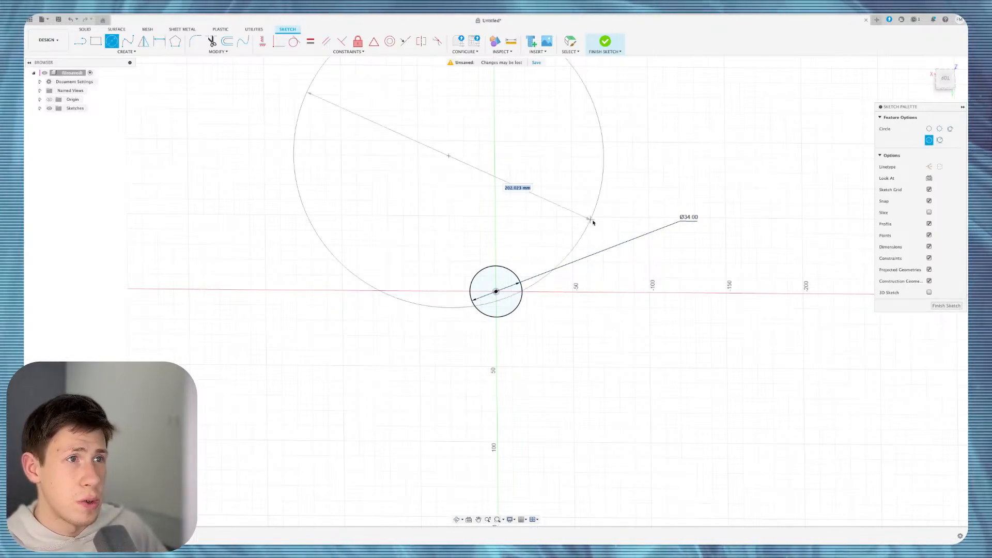
left_click(460, 152)
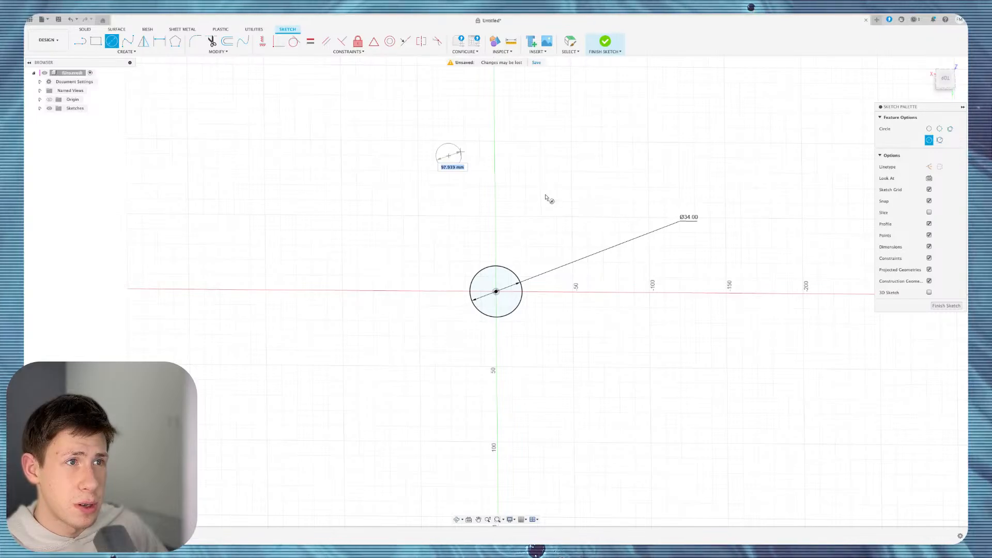
scroll(440, 181, "up", 3)
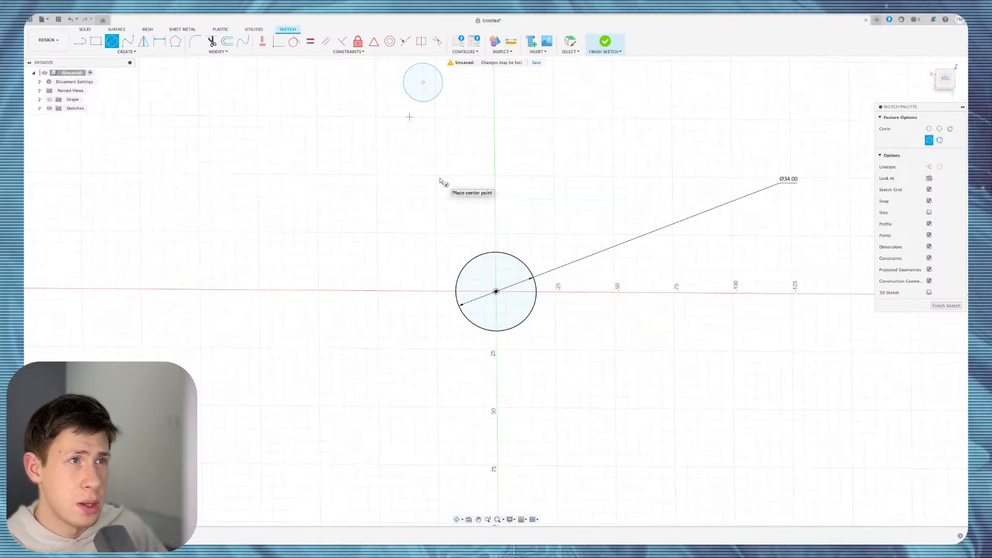
scroll(441, 181, "up", 3)
key("d")
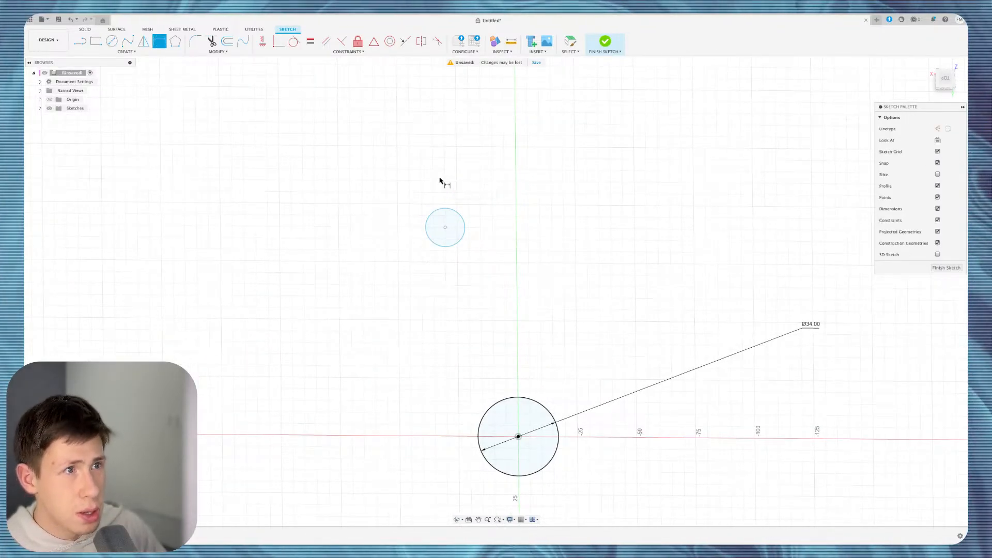
left_click(464, 225)
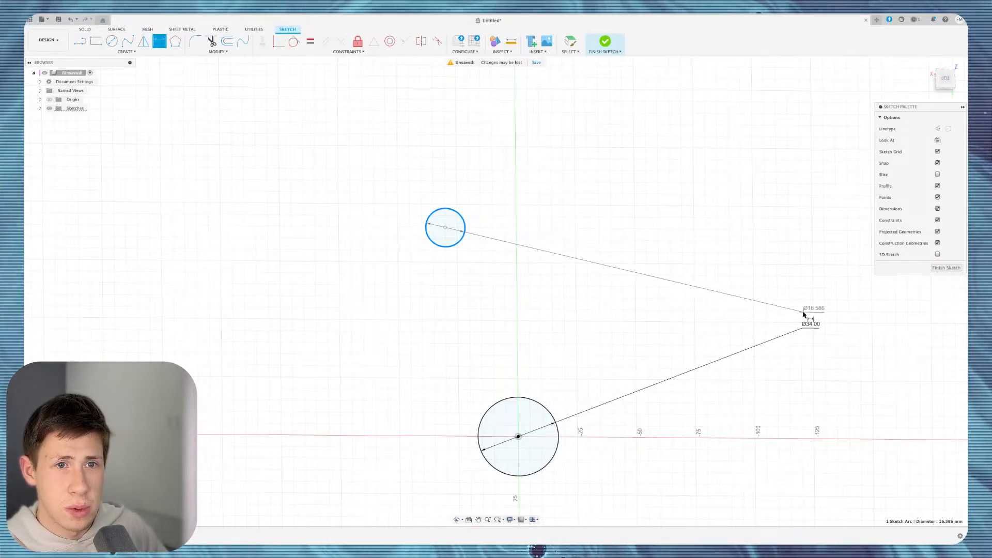
left_click(806, 312)
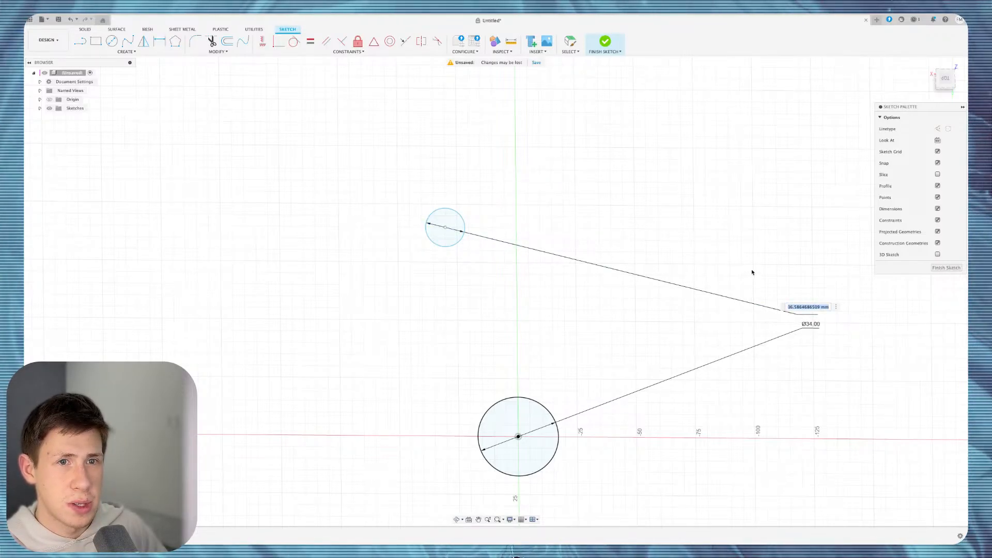